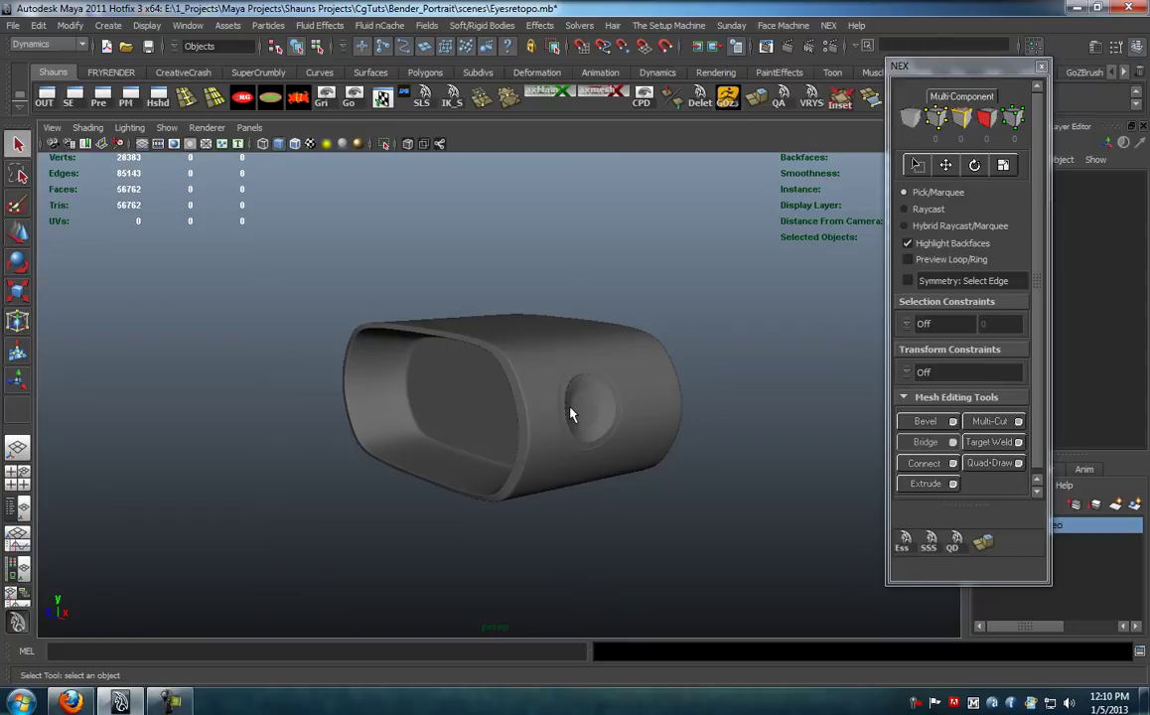
# Step: Move the NEX window out of the viewport and off the layer editor
pyautogui.keyDown('alt'); pyautogui.moveTo(526, 418); pyautogui.dragTo(528, 405); pyautogui.keyUp('alt')
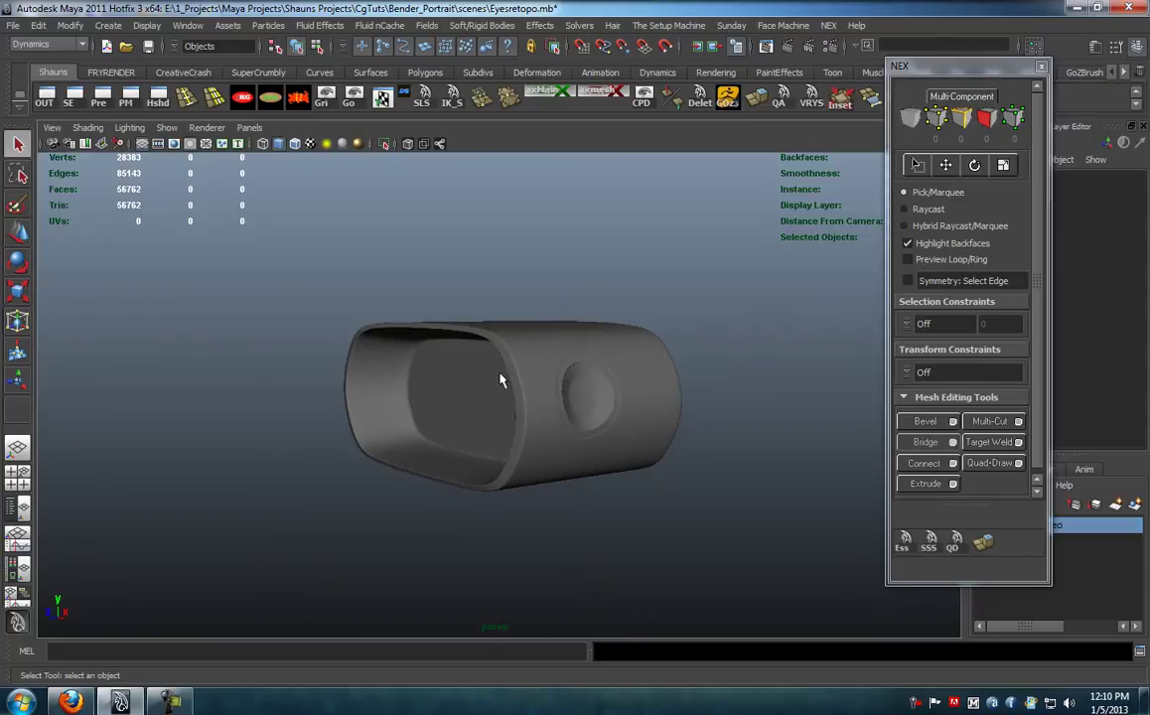
pyautogui.keyDown('alt'); pyautogui.moveTo(523, 397); pyautogui.dragTo(546, 406); pyautogui.keyUp('alt')
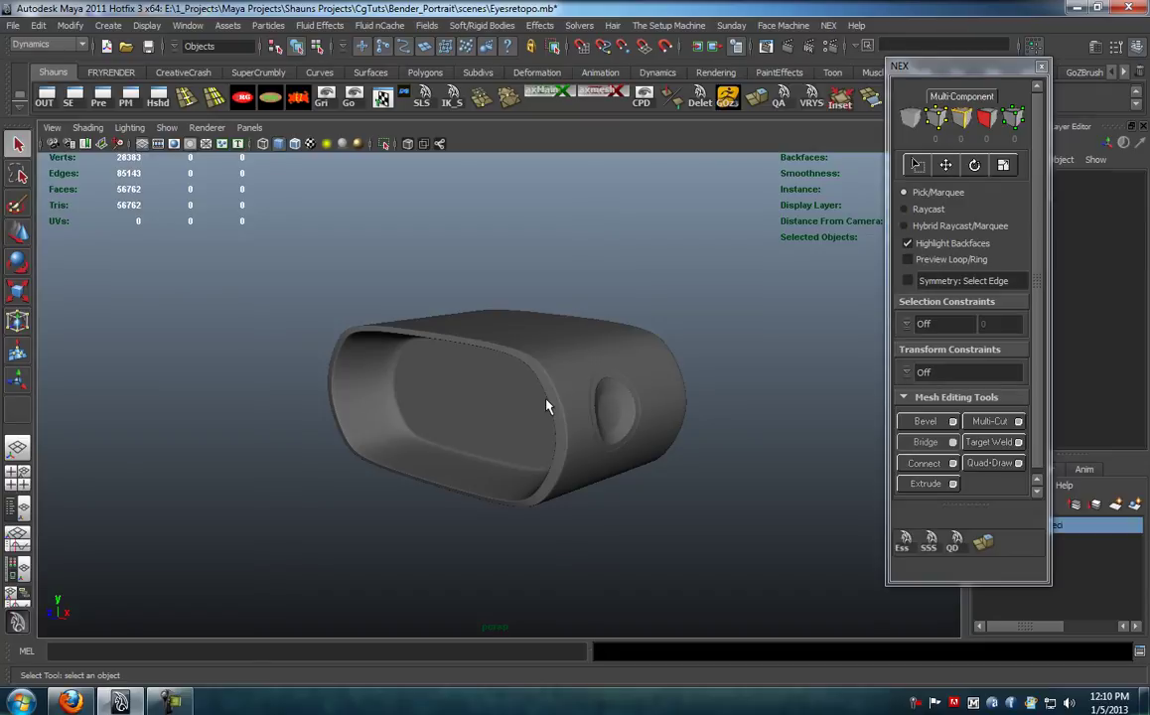
pyautogui.moveTo(914, 69); pyautogui.dragTo(928, 60)
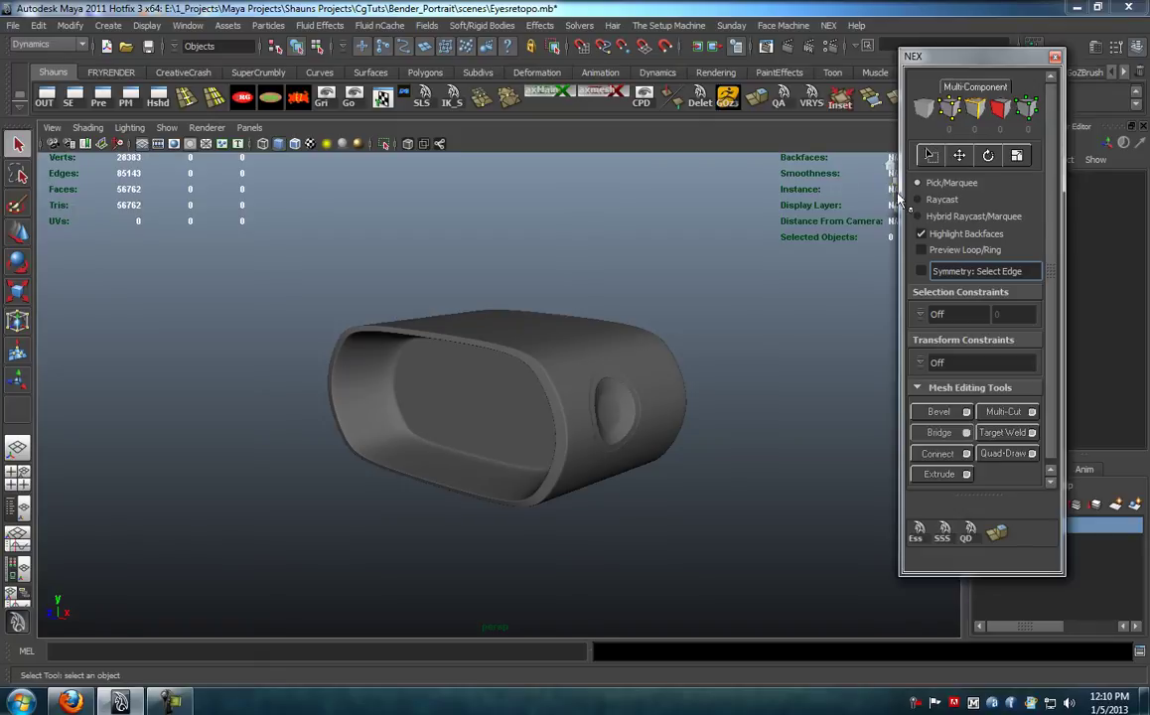
pyautogui.moveTo(968, 59); pyautogui.dragTo(1148, 83)
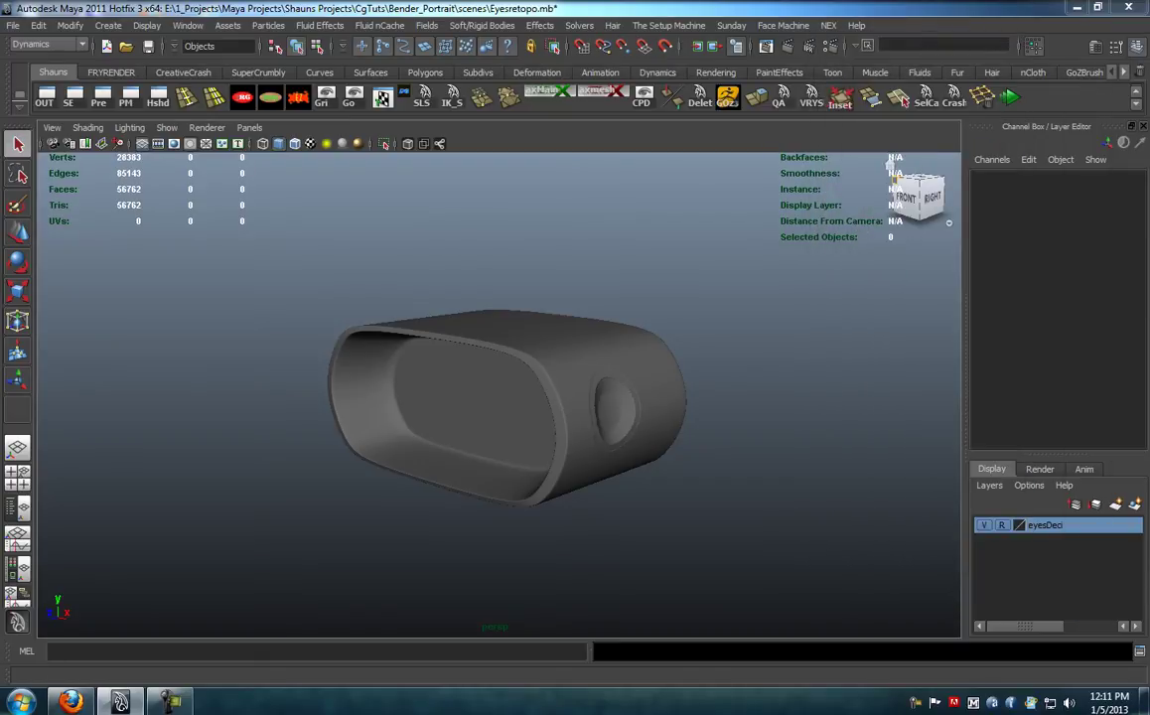
# Step: Select the mesh on the eyesDeci layer as the retopology surface, clear the selection and start Quad-Draw
pyautogui.rightClick(1032, 534)
pyautogui.click(1032, 585)
pyautogui.keyDown('alt'); pyautogui.moveTo(889, 504); pyautogui.dragTo(570, 433); pyautogui.keyUp('alt')
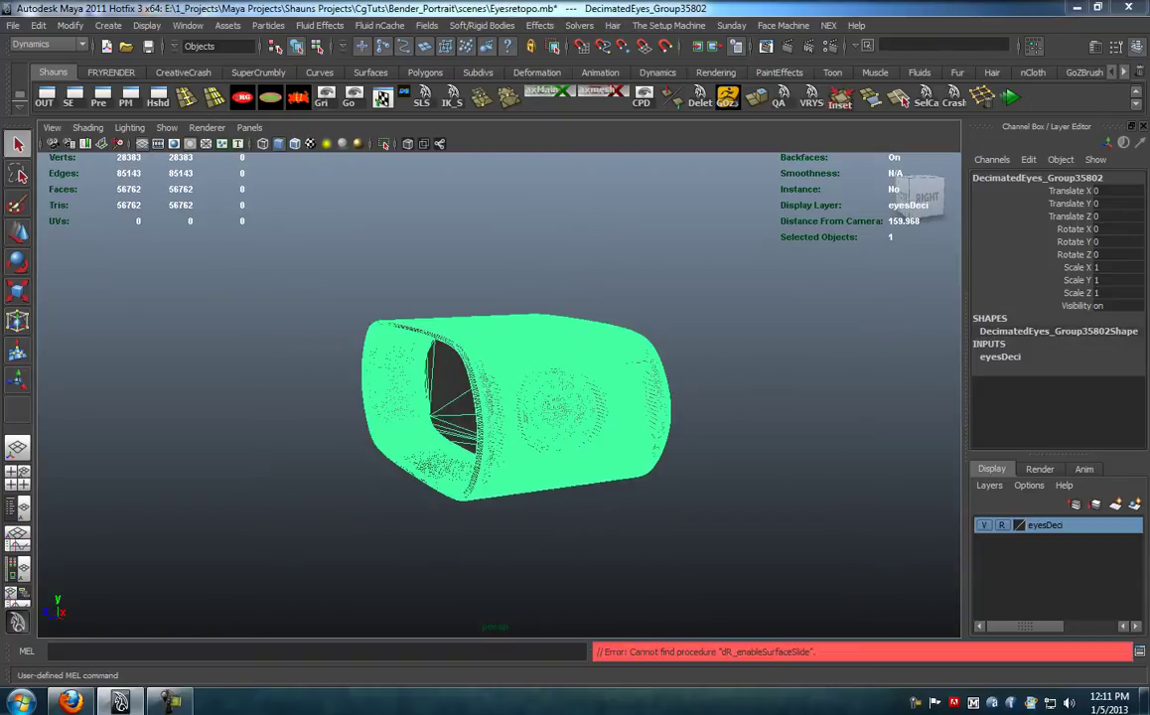
pyautogui.click(724, 503)
pyautogui.keyDown('alt'); pyautogui.moveTo(723, 502); pyautogui.dragTo(645, 433); pyautogui.keyUp('alt')
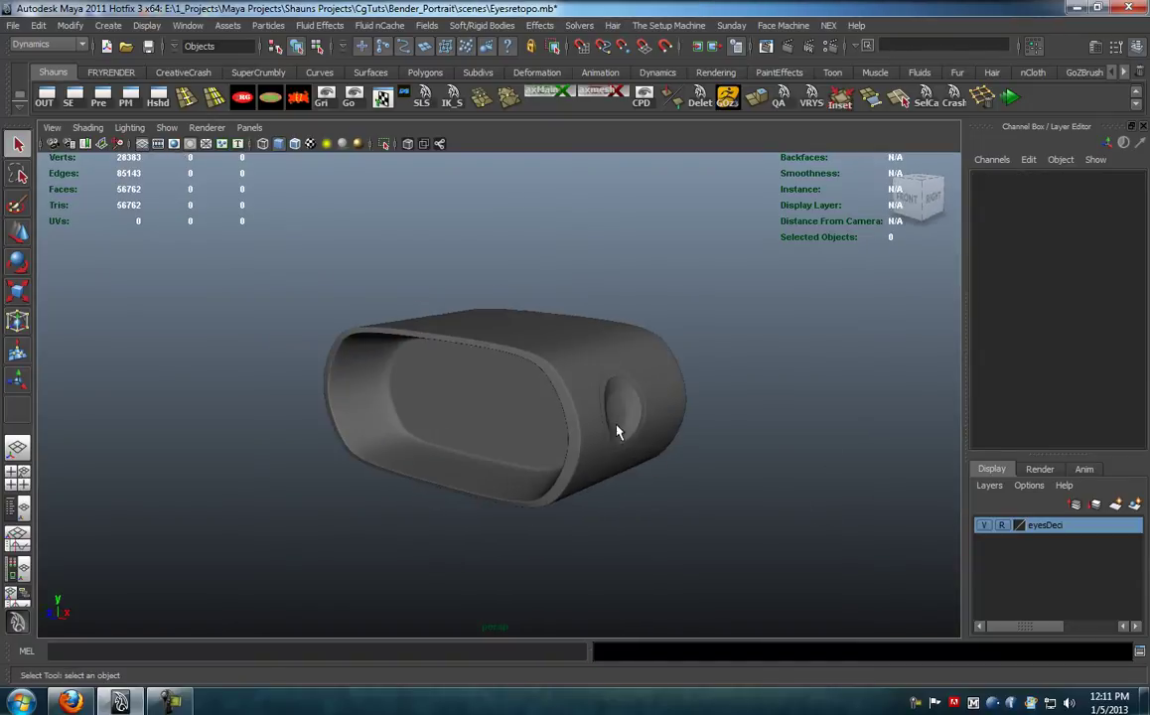
pyautogui.click(1146, 559)
# Step: Place Quad-Draw points in inner and outer pairs on the surface all around the circular recess
pyautogui.keyDown('alt'); pyautogui.moveTo(591, 402); pyautogui.dragTo(432, 436); pyautogui.keyUp('alt')
pyautogui.keyDown('alt'); pyautogui.moveTo(432, 436); pyautogui.dragTo(529, 398, button='right'); pyautogui.keyUp('alt')
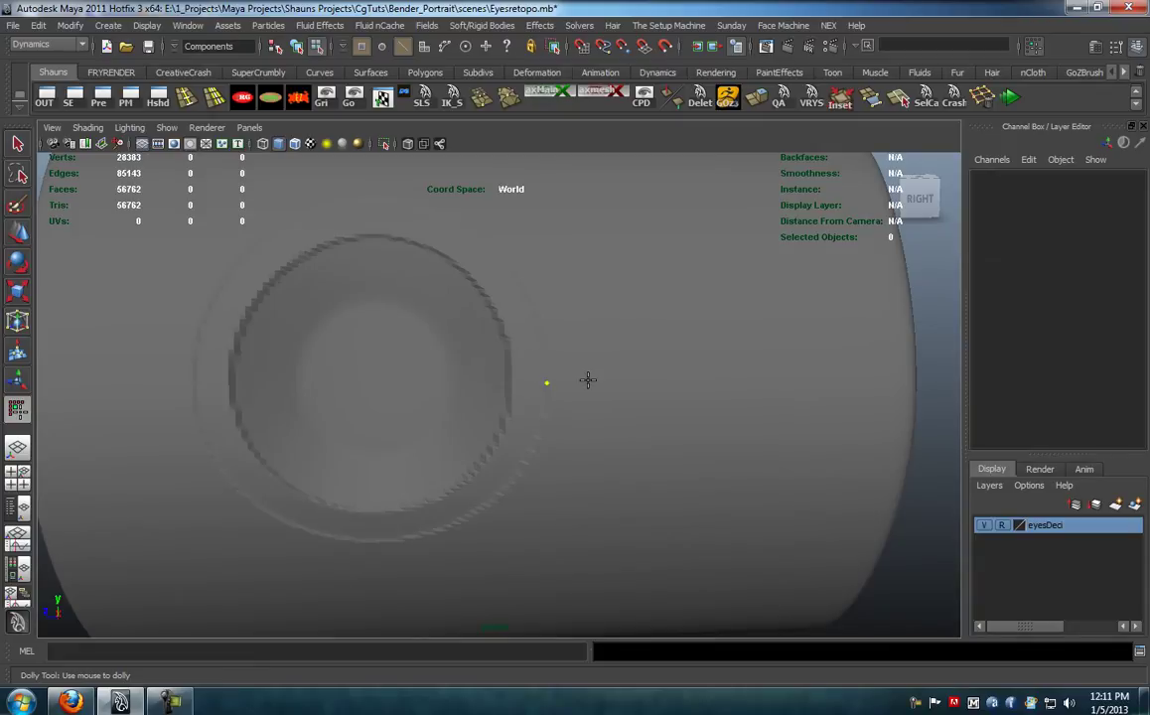
pyautogui.keyDown('alt'); pyautogui.moveTo(594, 380); pyautogui.dragTo(547, 392, button='right'); pyautogui.keyUp('alt')
pyautogui.keyDown('alt'); pyautogui.moveTo(547, 393); pyautogui.dragTo(460, 419); pyautogui.keyUp('alt')
pyautogui.scroll(4, 486, 417)
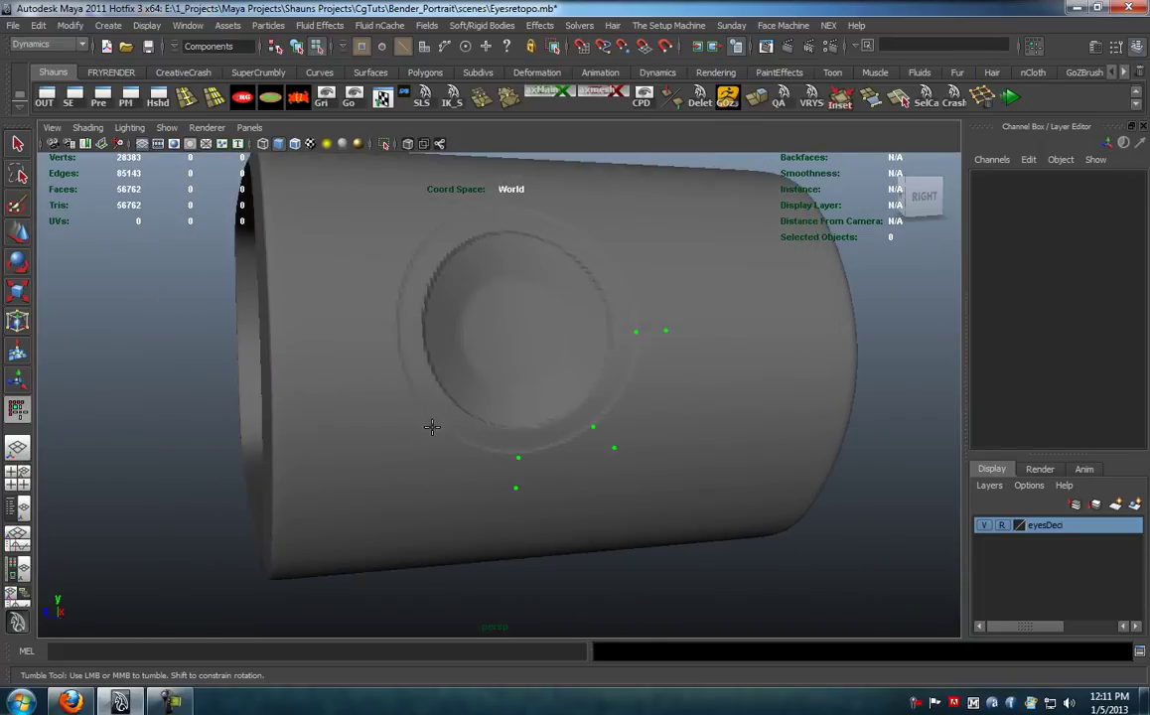
pyautogui.moveTo(407, 456)
pyautogui.keyDown('alt'); pyautogui.mouseDown()
pyautogui.moveTo(403, 416)
pyautogui.moveTo(424, 440)
pyautogui.mouseUp(); pyautogui.keyUp('alt')
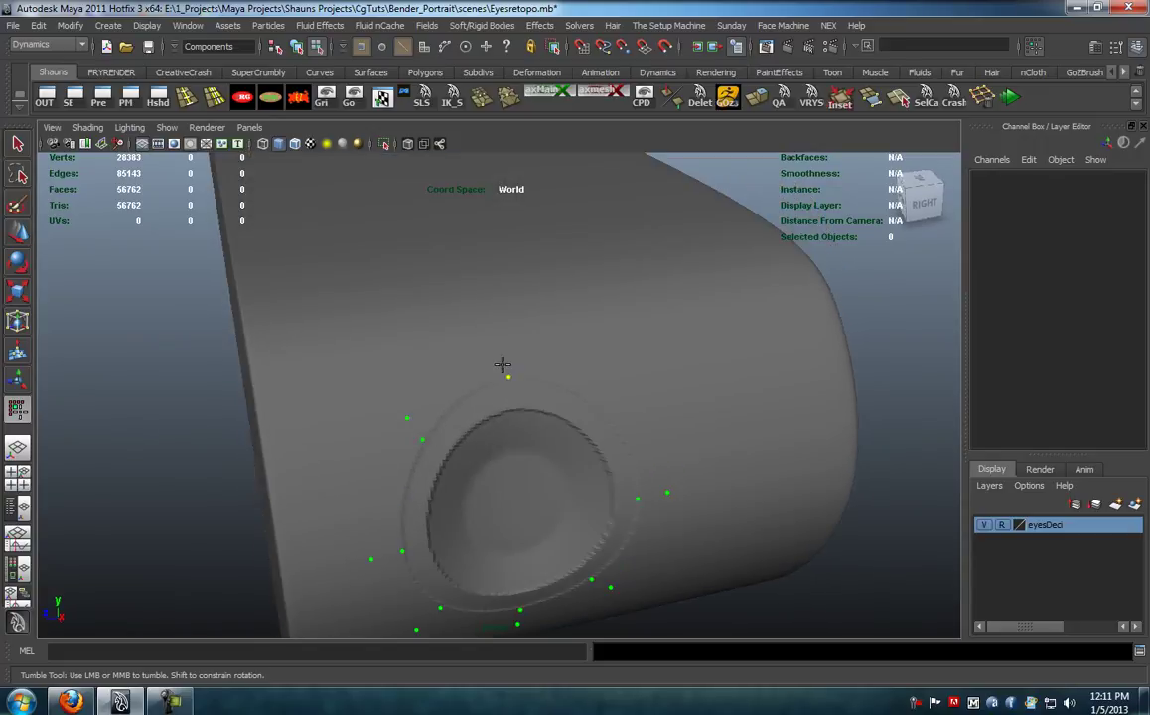
pyautogui.keyDown('alt'); pyautogui.moveTo(625, 409); pyautogui.dragTo(604, 396); pyautogui.keyUp('alt')
# Step: Fill the point pairs around the circular recess with quads to form a ring
pyautogui.keyDown('shift'); pyautogui.click(588, 364); pyautogui.keyUp('shift')
pyautogui.keyDown('shift'); pyautogui.click(521, 313); pyautogui.keyUp('shift')
pyautogui.keyDown('shift'); pyautogui.click(417, 328); pyautogui.keyUp('shift')
pyautogui.keyDown('shift'); pyautogui.click(341, 412); pyautogui.keyUp('shift')
pyautogui.keyDown('shift'); pyautogui.click(356, 521); pyautogui.keyUp('shift')
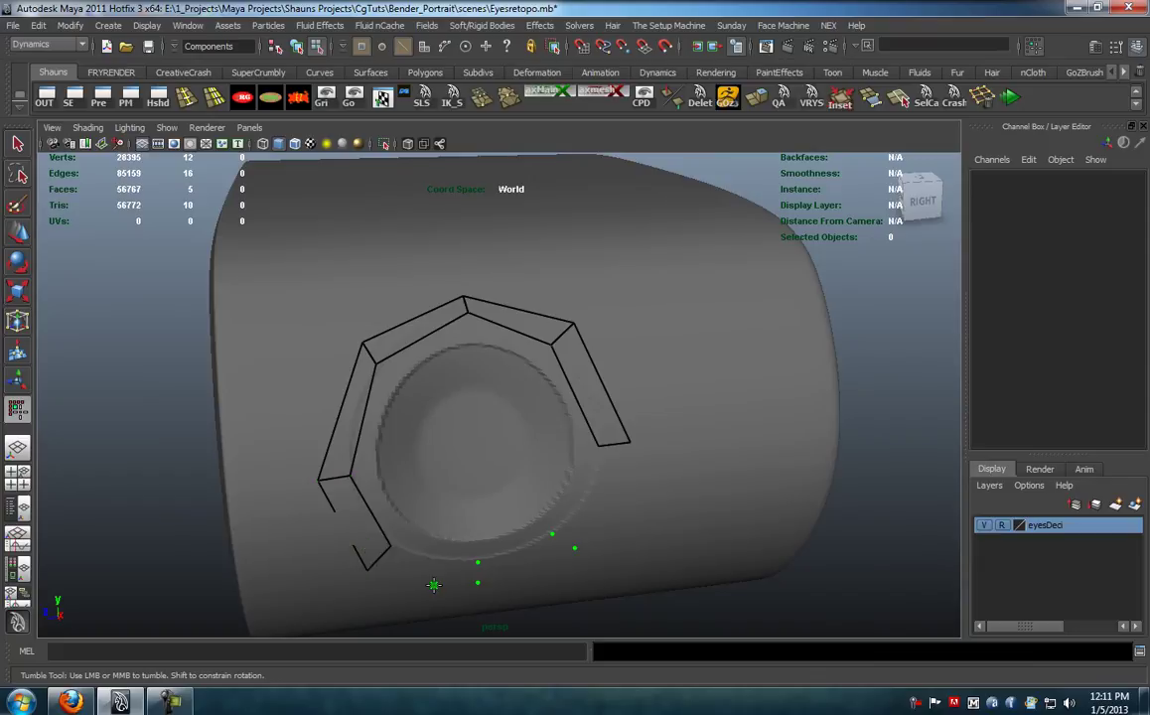
pyautogui.keyDown('shift'); pyautogui.click(429, 573); pyautogui.keyUp('shift')
pyautogui.keyDown('shift'); pyautogui.click(534, 560); pyautogui.keyUp('shift')
pyautogui.keyDown('shift'); pyautogui.click(589, 513); pyautogui.keyUp('shift')
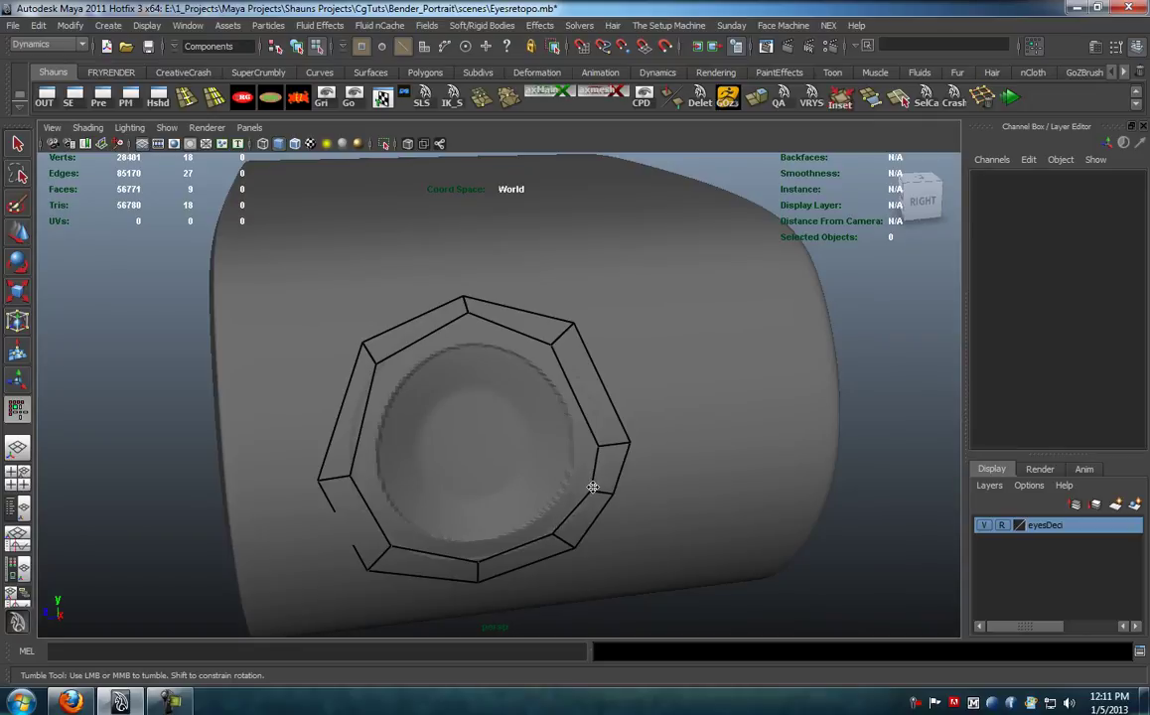
# Step: Insert edges across the ring's long quads and shift its vertices to follow the round recess more evenly
pyautogui.keyDown('alt'); pyautogui.moveTo(588, 486); pyautogui.dragTo(616, 412, button='middle'); pyautogui.keyUp('alt')
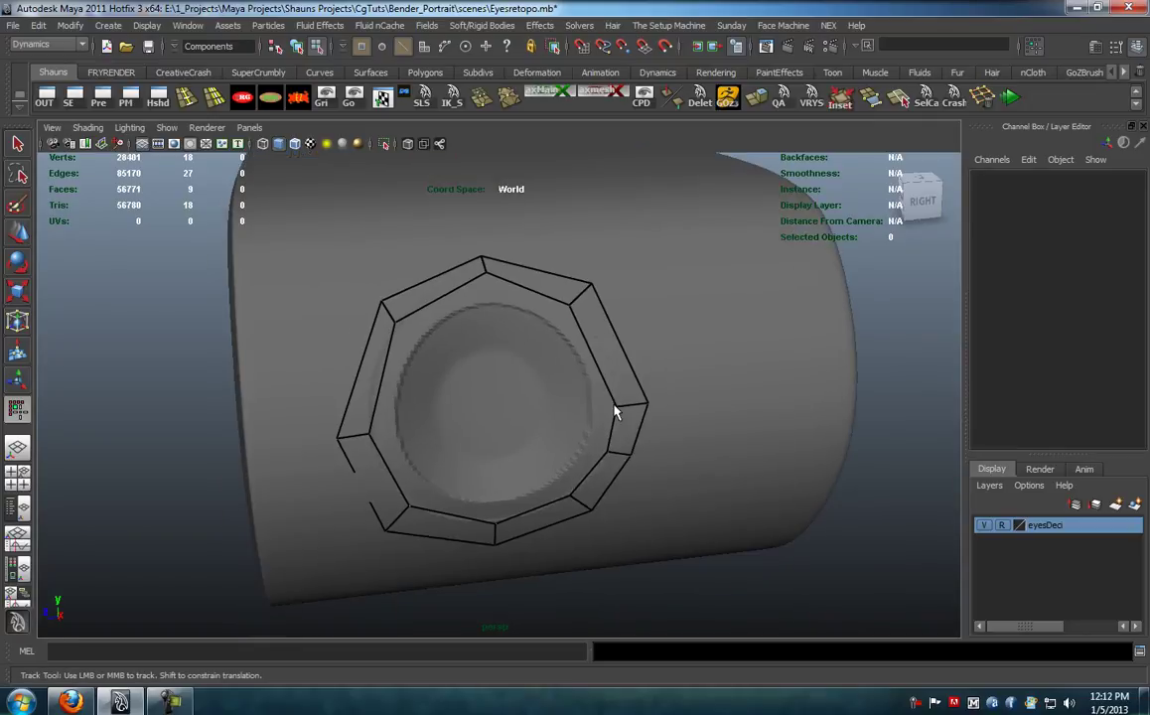
pyautogui.keyDown('ctrl'); pyautogui.click(590, 345); pyautogui.keyUp('ctrl')
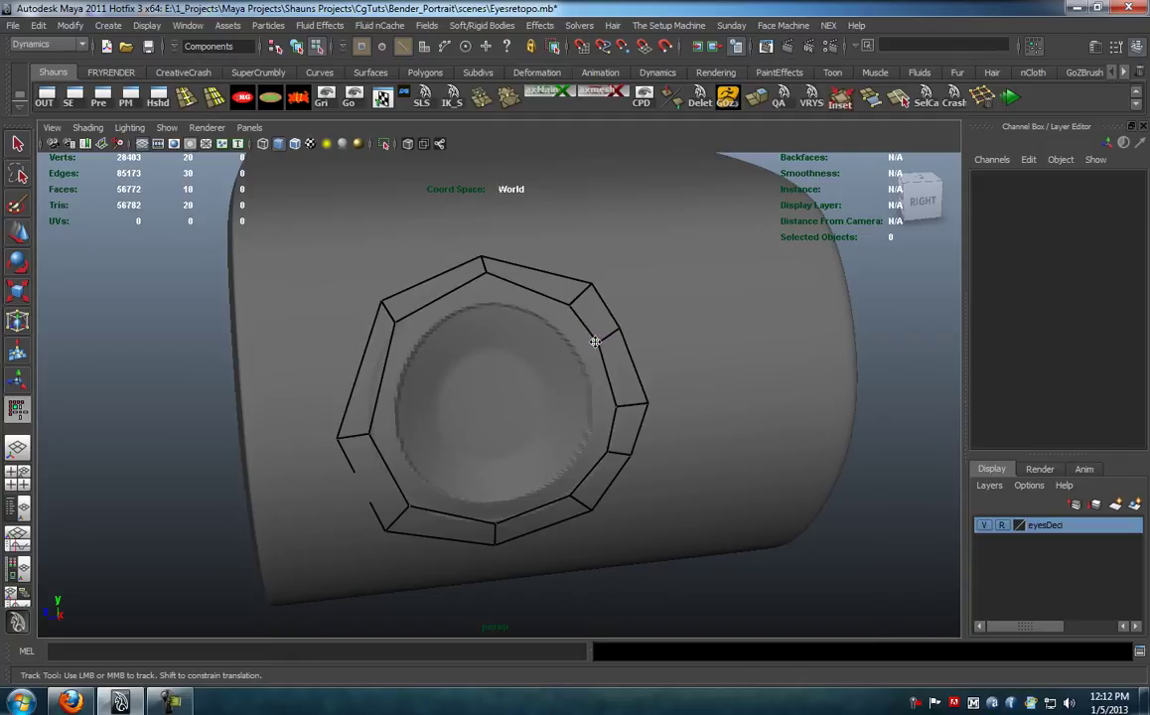
pyautogui.keyDown('alt'); pyautogui.moveTo(532, 369); pyautogui.dragTo(568, 340, button='middle'); pyautogui.keyUp('alt')
pyautogui.keyDown('ctrl'); pyautogui.click(402, 453); pyautogui.keyUp('ctrl')
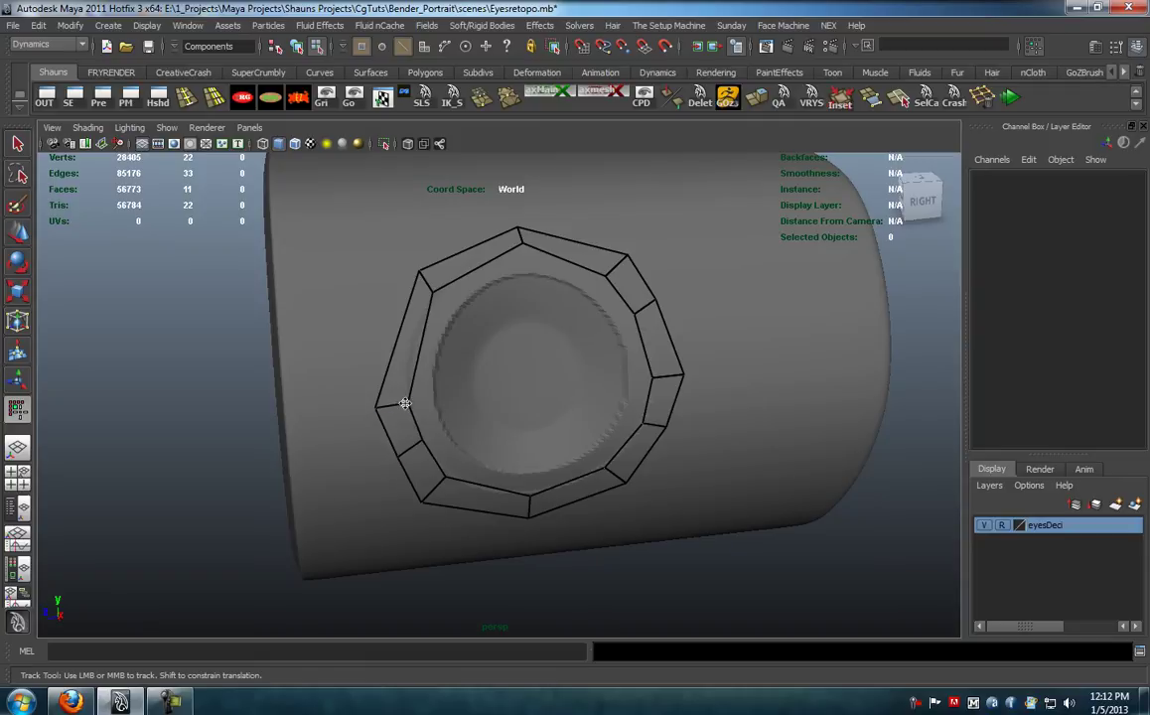
pyautogui.moveTo(393, 337); pyautogui.dragTo(424, 364)
pyautogui.click(445, 290)
pyautogui.moveTo(543, 274); pyautogui.dragTo(546, 257)
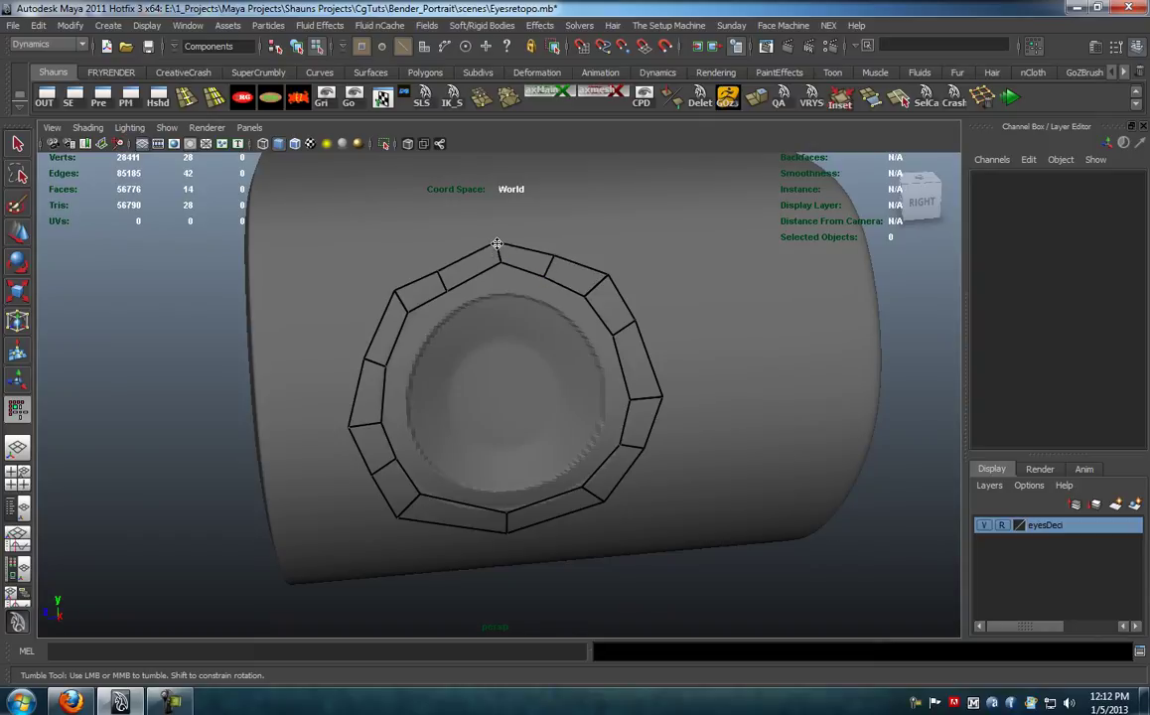
# Step: Build two adjoining quads upward from the ring's top segments
pyautogui.keyDown('alt'); pyautogui.moveTo(437, 264); pyautogui.dragTo(417, 390); pyautogui.keyUp('alt')
pyautogui.keyDown('alt'); pyautogui.moveTo(417, 390); pyautogui.dragTo(411, 390, button='right'); pyautogui.keyUp('alt')
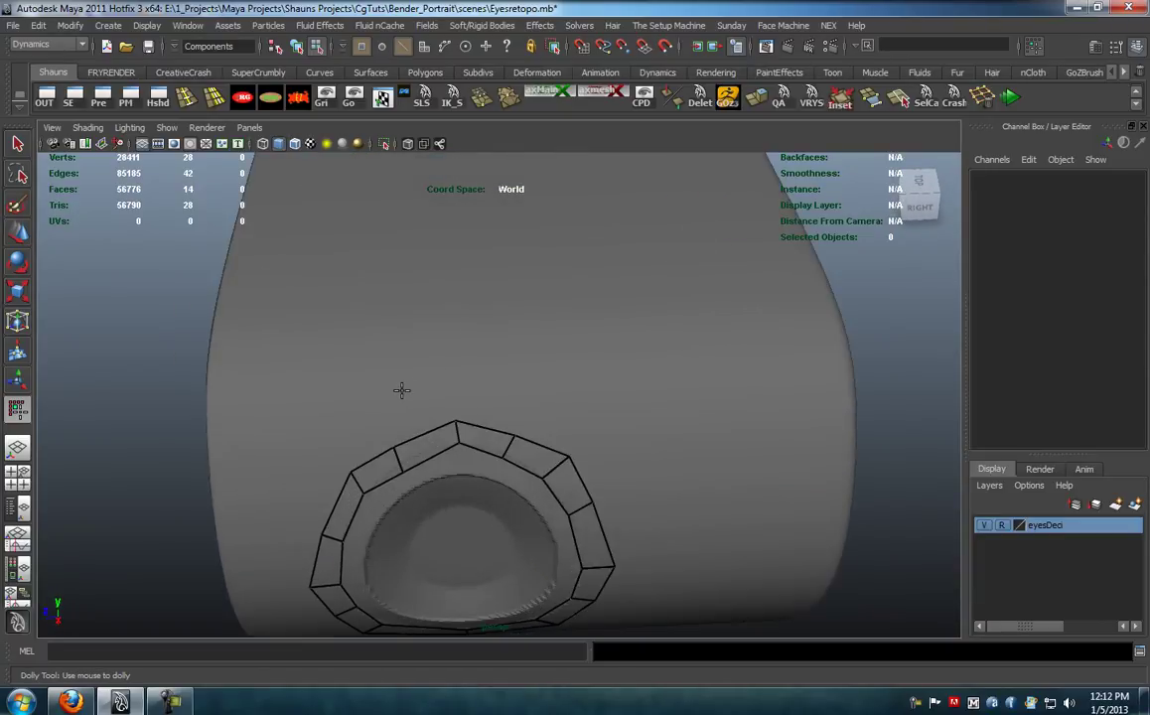
pyautogui.click(511, 377)
pyautogui.keyDown('shift'); pyautogui.click(485, 402); pyautogui.keyUp('shift')
pyautogui.moveTo(508, 377); pyautogui.dragTo(515, 377)
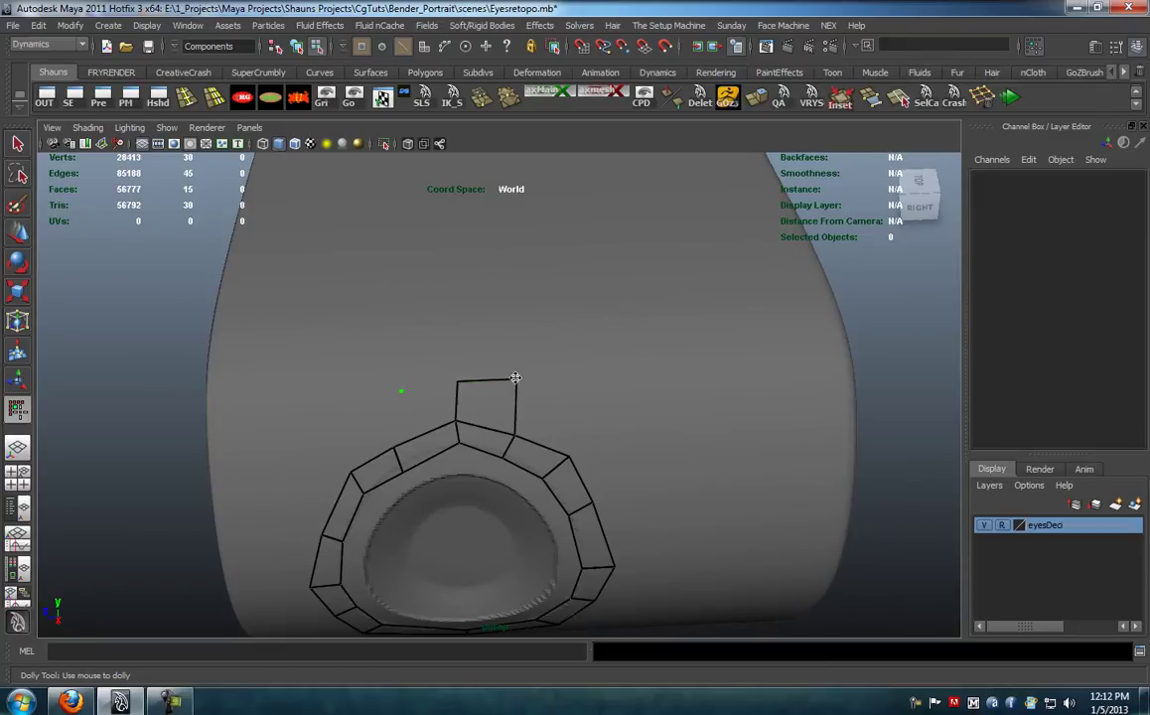
pyautogui.keyDown('shift'); pyautogui.click(424, 409); pyautogui.keyUp('shift')
# Step: Insert a horizontal edge loop across the two quads above the ring
pyautogui.keyDown('alt'); pyautogui.moveTo(403, 386); pyautogui.dragTo(482, 308); pyautogui.keyUp('alt')
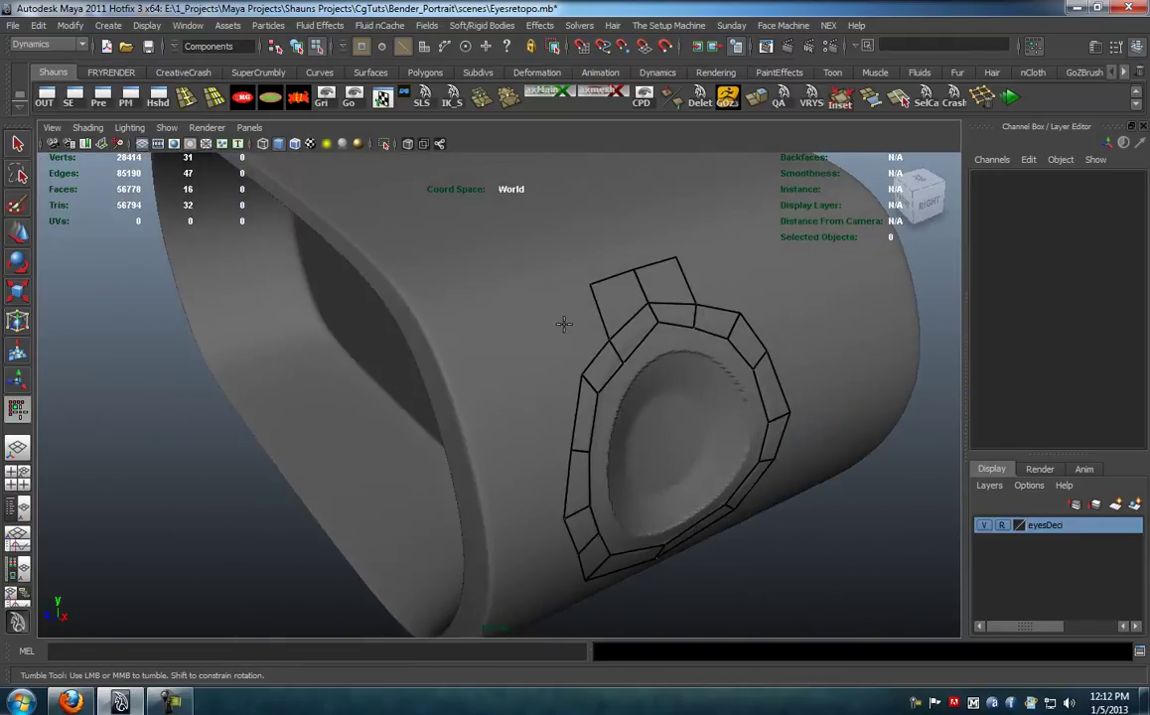
pyautogui.keyDown('alt'); pyautogui.moveTo(482, 308); pyautogui.dragTo(634, 266, button='right'); pyautogui.keyUp('alt')
pyautogui.keyDown('ctrl'); pyautogui.click(641, 268); pyautogui.keyUp('ctrl')
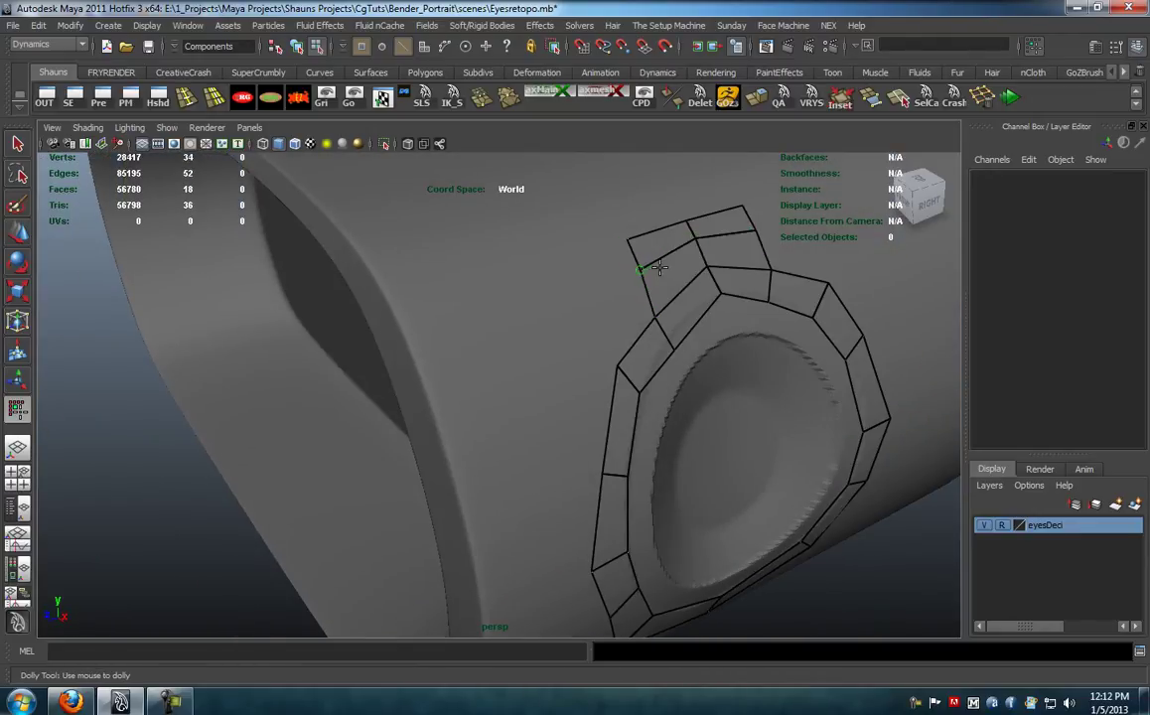
# Step: Extend the patch with quads towards the open front end, wrapping it down around the ring's upper corner
pyautogui.keyDown('alt'); pyautogui.moveTo(635, 226); pyautogui.dragTo(557, 321); pyautogui.keyUp('alt')
pyautogui.keyDown('alt'); pyautogui.moveTo(557, 321); pyautogui.dragTo(608, 331, button='right'); pyautogui.keyUp('alt')
pyautogui.keyDown('alt'); pyautogui.moveTo(609, 331); pyautogui.dragTo(445, 344); pyautogui.keyUp('alt')
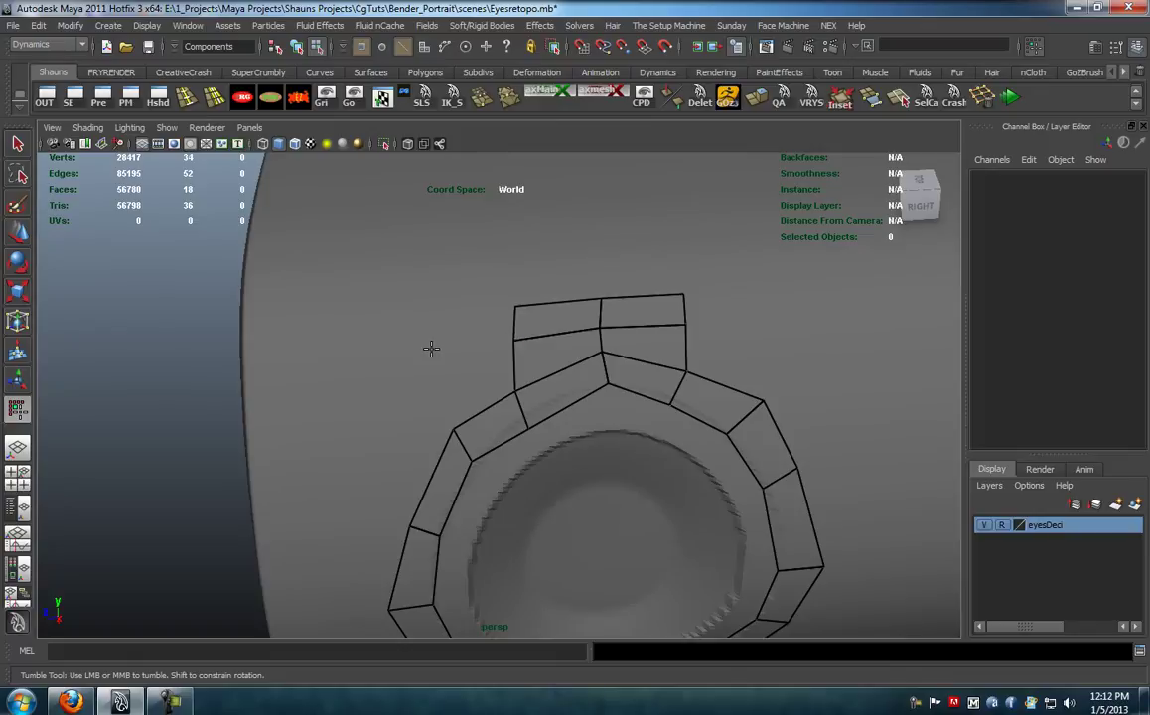
pyautogui.keyDown('shift'); pyautogui.click(459, 331); pyautogui.keyUp('shift')
pyautogui.keyDown('shift'); pyautogui.click(466, 373); pyautogui.keyUp('shift')
pyautogui.moveTo(437, 354); pyautogui.dragTo(456, 315)
pyautogui.keyDown('shift'); pyautogui.click(485, 332); pyautogui.keyUp('shift')
pyautogui.click(463, 416)
pyautogui.keyDown('shift'); pyautogui.click(492, 392); pyautogui.keyUp('shift')
pyautogui.keyDown('shift'); pyautogui.click(486, 459); pyautogui.keyUp('shift')
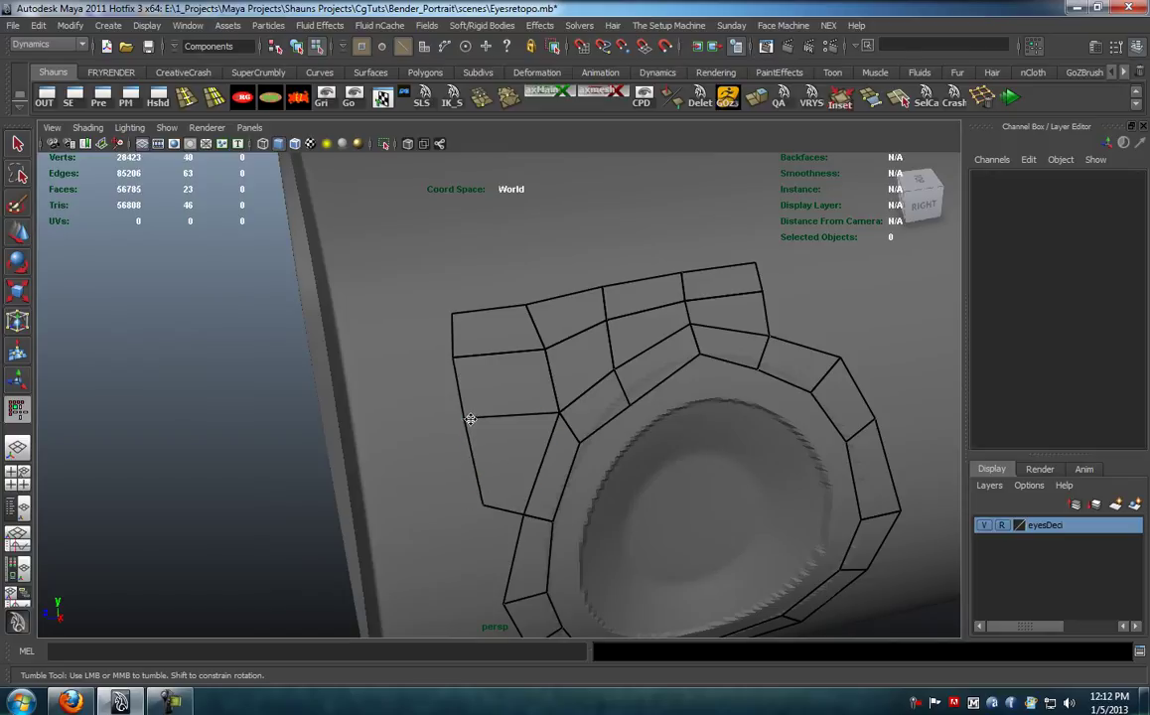
# Step: Add one more quad down the ring's front side and straighten the patch's outer vertices
pyautogui.keyDown('alt'); pyautogui.moveTo(437, 452); pyautogui.dragTo(452, 427, button='middle'); pyautogui.keyUp('alt')
pyautogui.click(464, 472)
pyautogui.keyDown('shift'); pyautogui.click(467, 473); pyautogui.keyUp('shift')
pyautogui.moveTo(471, 470); pyautogui.dragTo(475, 469)
pyautogui.moveTo(479, 368); pyautogui.dragTo(465, 377)
pyautogui.moveTo(473, 465); pyautogui.dragTo(391, 335)
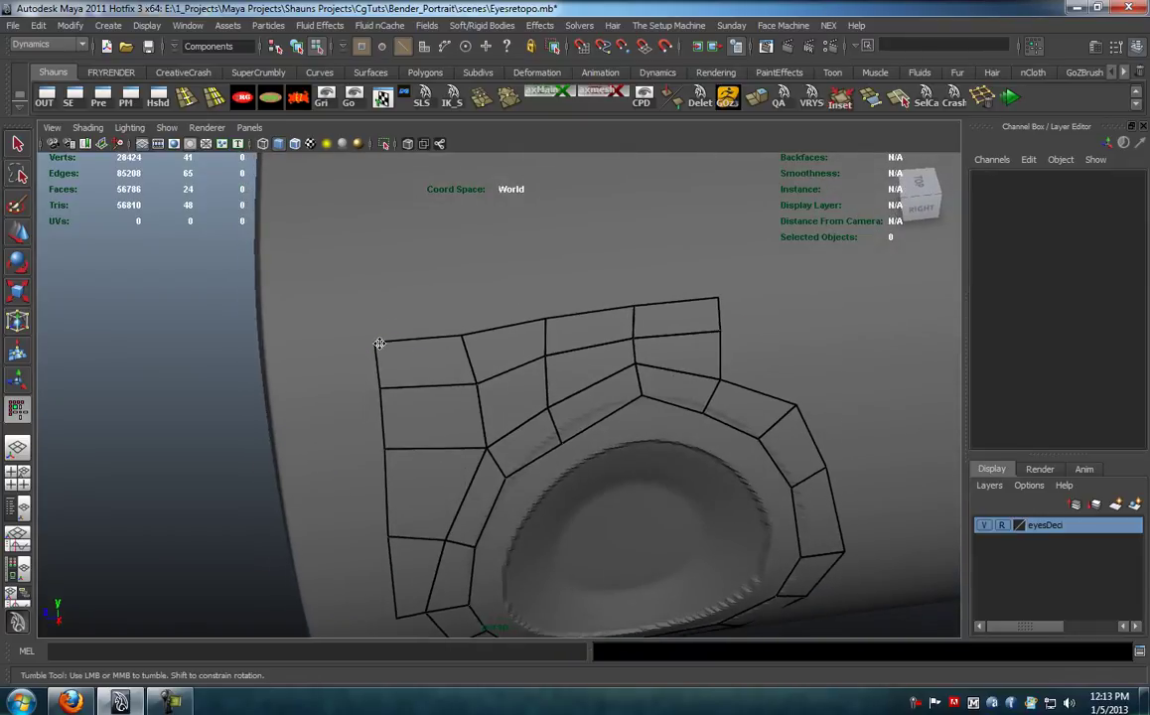
# Step: Extend both rows above the ring by one quad towards the rear and adjust the vertices
pyautogui.keyDown('alt'); pyautogui.moveTo(372, 380); pyautogui.dragTo(595, 288); pyautogui.keyUp('alt')
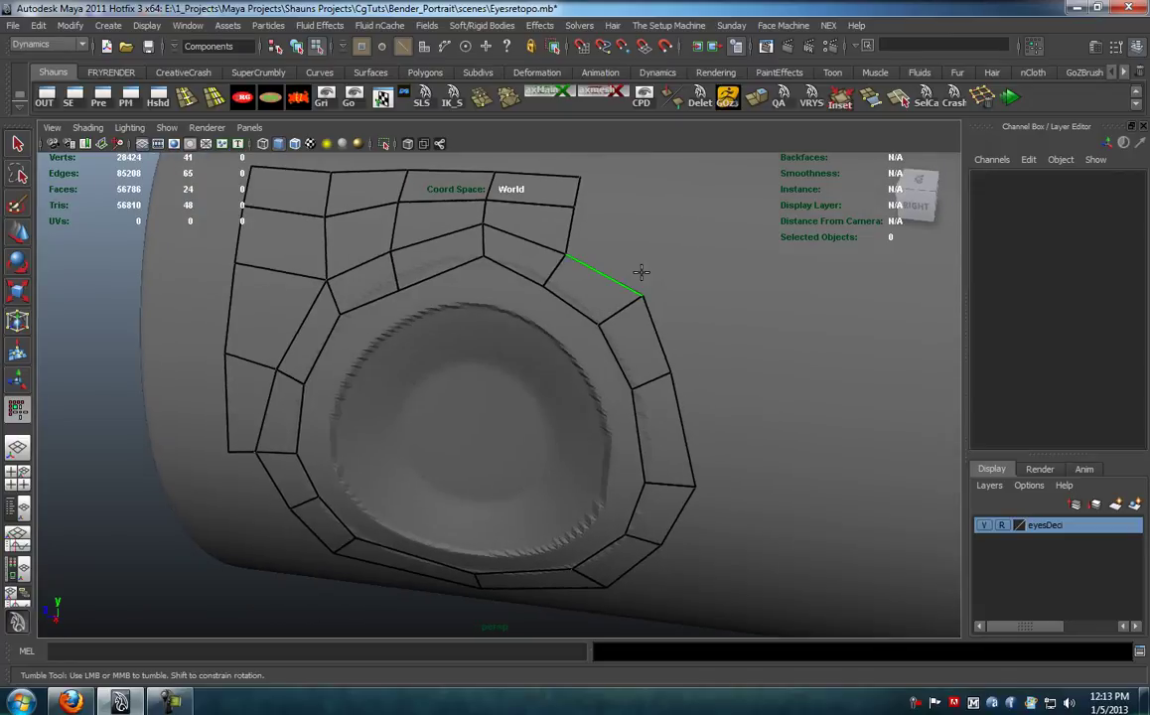
pyautogui.click(665, 282)
pyautogui.keyDown('shift'); pyautogui.click(600, 248); pyautogui.keyUp('shift')
pyautogui.keyDown('shift'); pyautogui.click(625, 196); pyautogui.keyUp('shift')
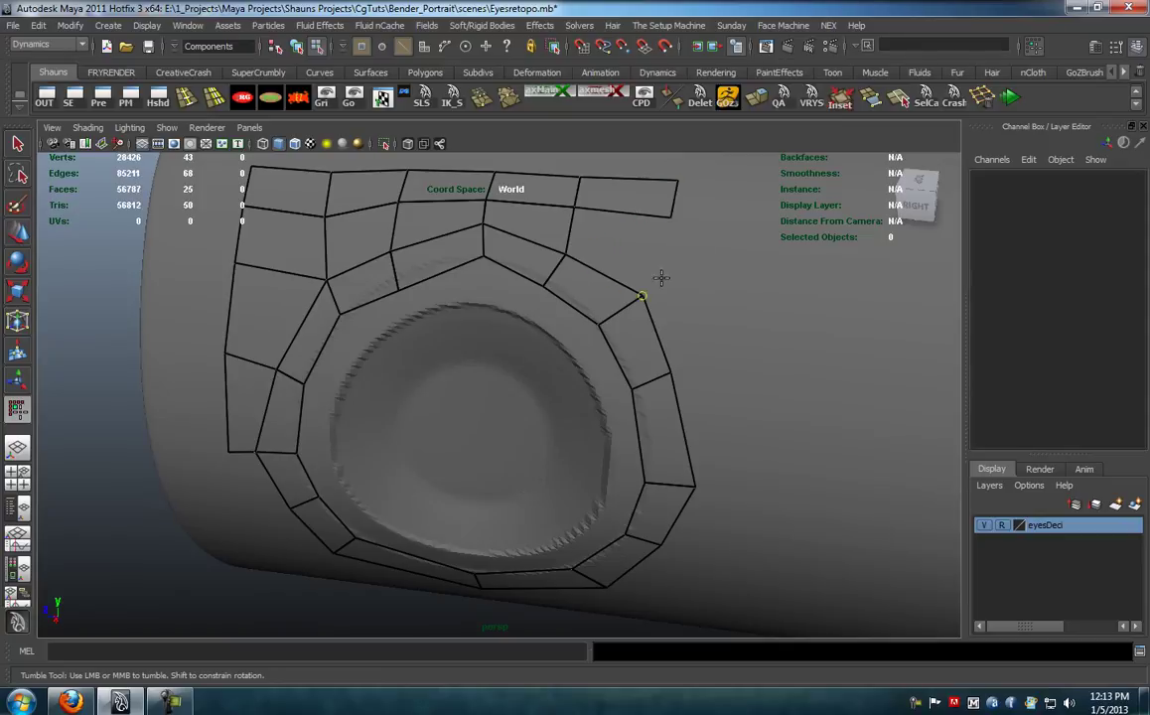
pyautogui.keyDown('shift'); pyautogui.click(619, 245); pyautogui.keyUp('shift')
pyautogui.keyDown('alt'); pyautogui.moveTo(602, 294); pyautogui.dragTo(640, 297); pyautogui.keyUp('alt')
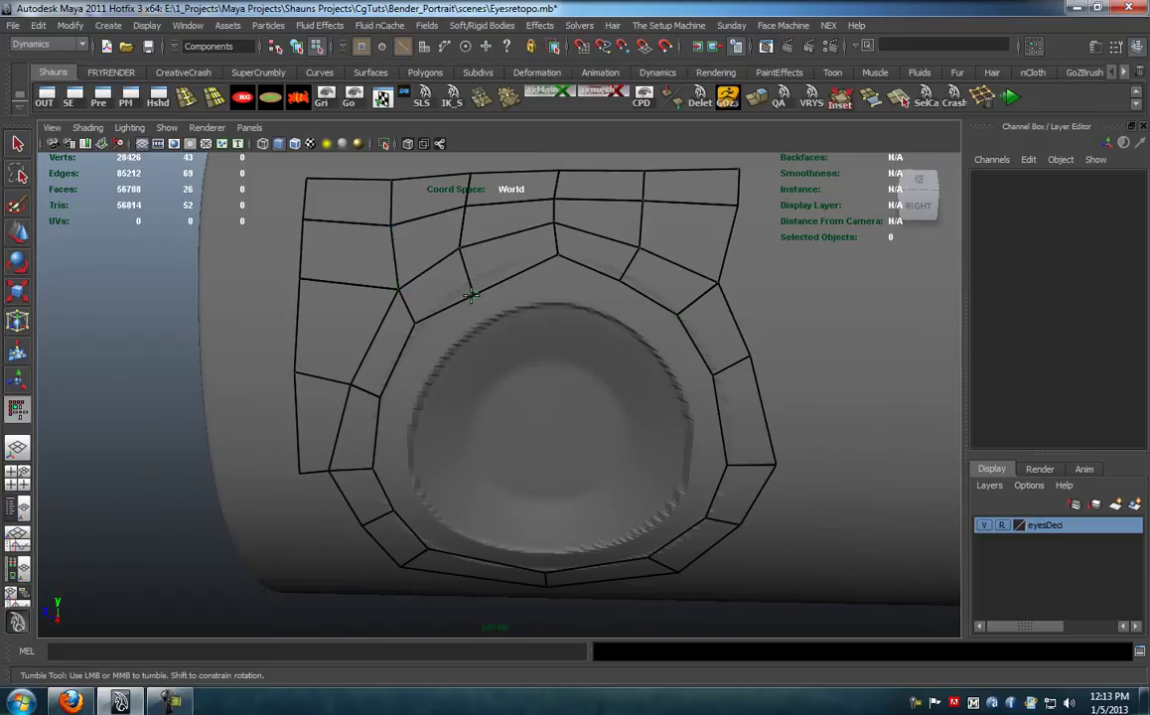
pyautogui.moveTo(615, 279); pyautogui.dragTo(642, 245)
# Step: Insert an edge across each of the two long quads at the bottom of the ring
pyautogui.keyDown('alt'); pyautogui.moveTo(562, 319); pyautogui.dragTo(616, 300); pyautogui.keyUp('alt')
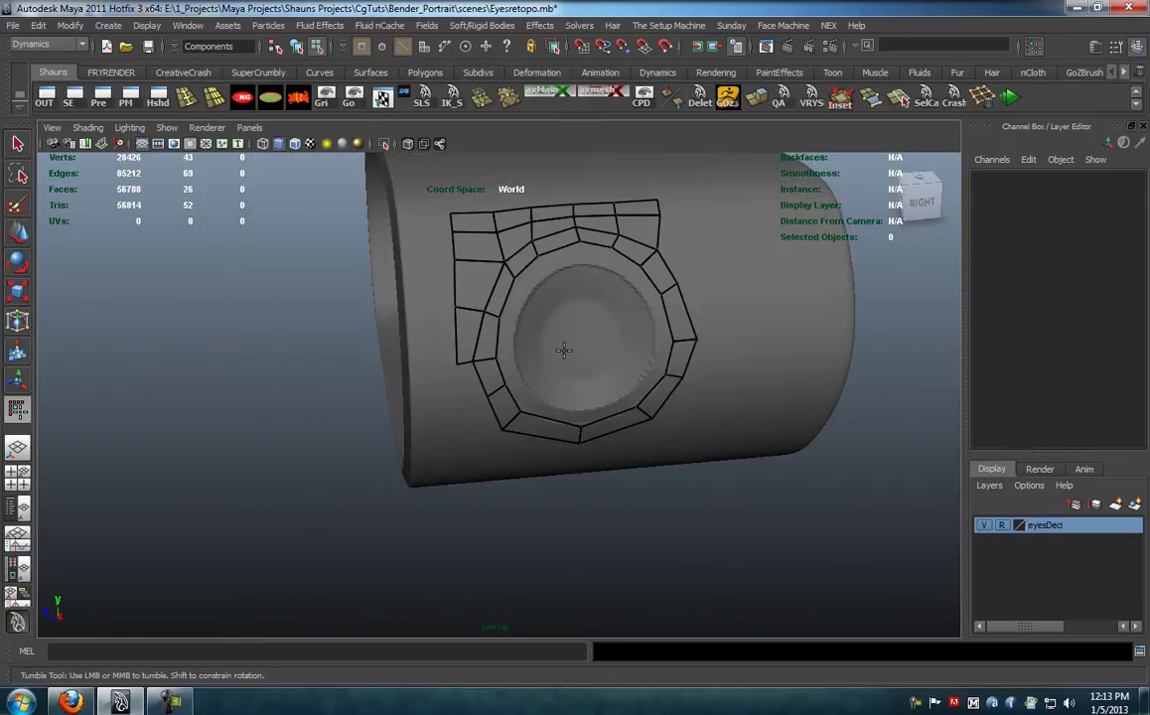
pyautogui.keyDown('alt'); pyautogui.moveTo(565, 341); pyautogui.dragTo(541, 354); pyautogui.keyUp('alt')
pyautogui.keyDown('alt'); pyautogui.moveTo(502, 358); pyautogui.dragTo(552, 315, button='right'); pyautogui.keyUp('alt')
pyautogui.keyDown('alt'); pyautogui.moveTo(561, 261); pyautogui.dragTo(530, 328, button='middle'); pyautogui.keyUp('alt')
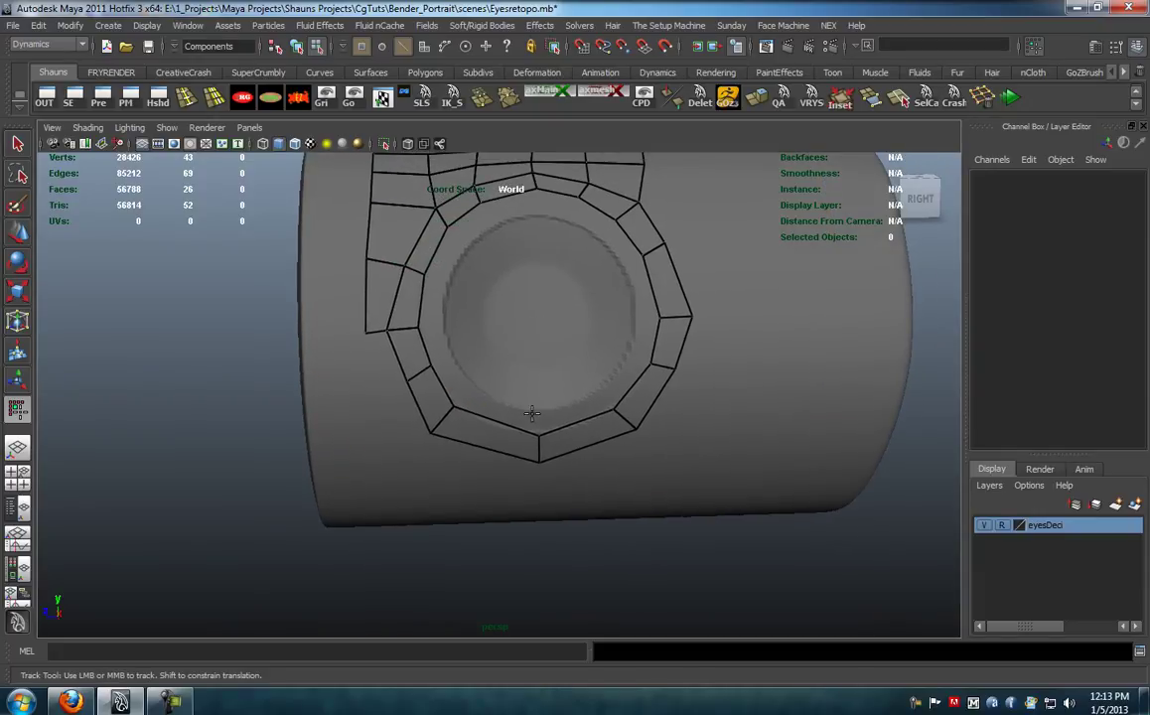
pyautogui.keyDown('ctrl'); pyautogui.click(496, 430); pyautogui.keyUp('ctrl')
pyautogui.keyDown('ctrl'); pyautogui.click(570, 428); pyautogui.keyUp('ctrl')
pyautogui.keyDown('alt'); pyautogui.moveTo(538, 433); pyautogui.dragTo(579, 455, button='right'); pyautogui.keyUp('alt')
pyautogui.keyDown('alt'); pyautogui.moveTo(518, 443); pyautogui.dragTo(515, 437); pyautogui.keyUp('alt')
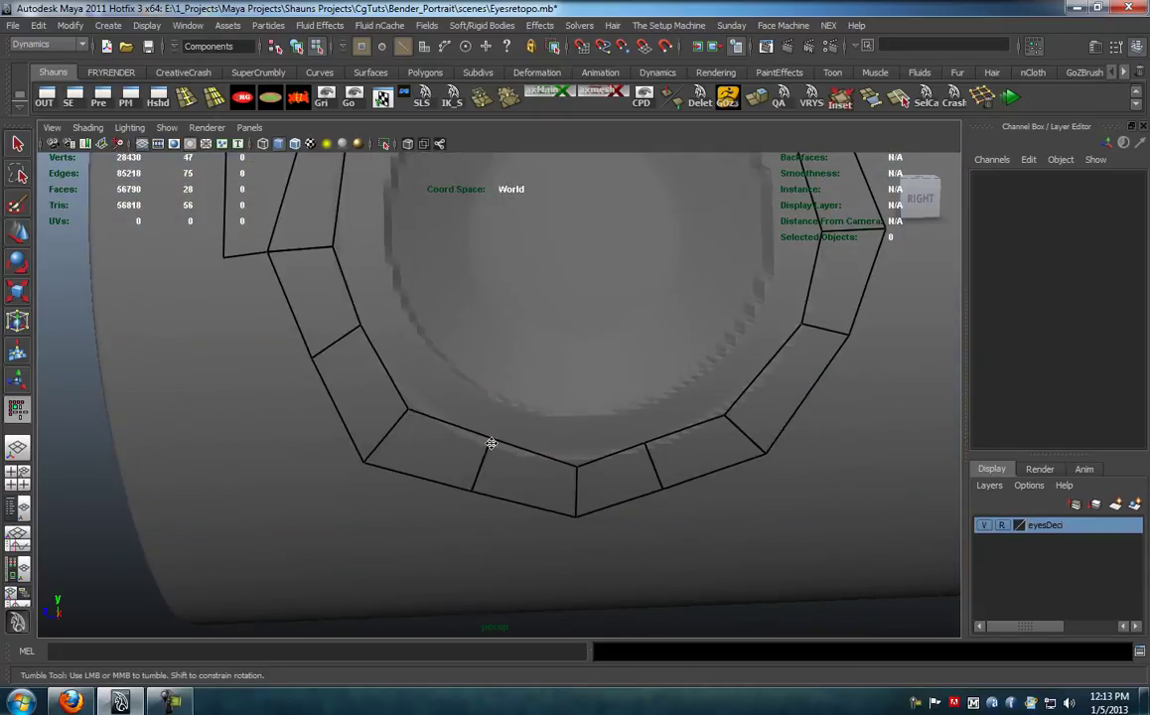
# Step: Build a one-quad-wide strip from the patch's upper edge across the top surface of the mesh
pyautogui.keyDown('alt'); pyautogui.moveTo(644, 452); pyautogui.dragTo(559, 465, button='right'); pyautogui.keyUp('alt')
pyautogui.keyDown('alt'); pyautogui.moveTo(516, 262); pyautogui.dragTo(526, 290); pyautogui.keyUp('alt')
pyautogui.click(478, 221)
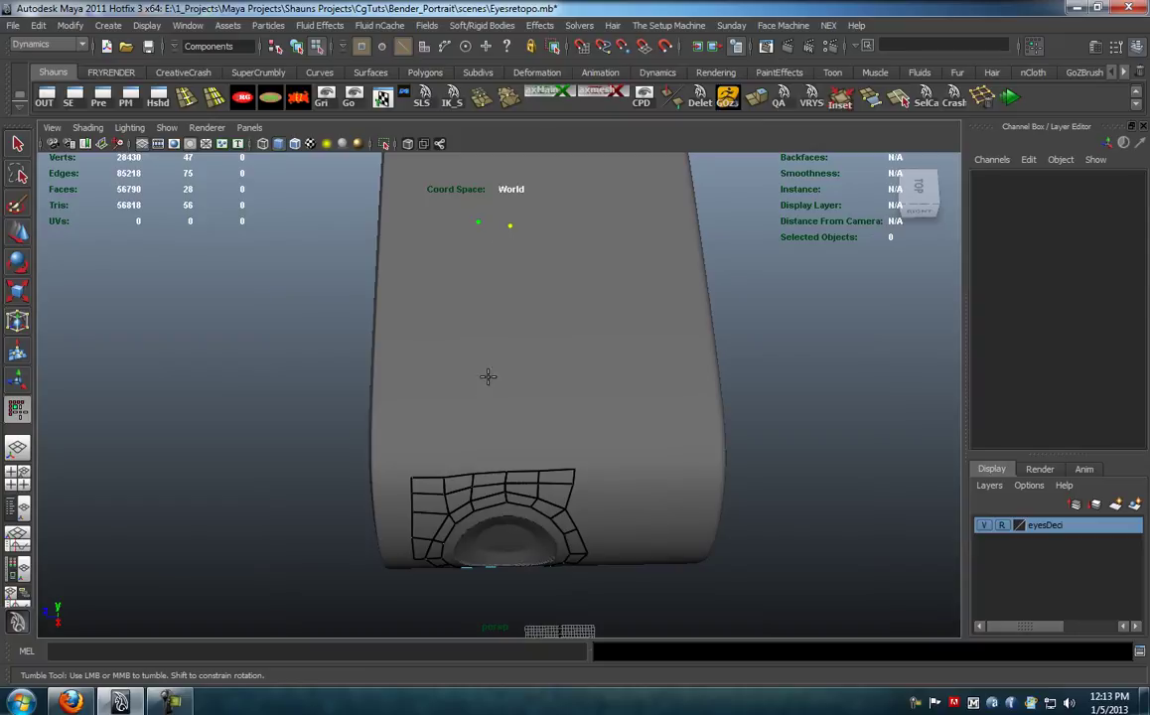
pyautogui.keyDown('shift'); pyautogui.click(487, 429); pyautogui.keyUp('shift')
pyautogui.moveTo(497, 409); pyautogui.dragTo(473, 409)
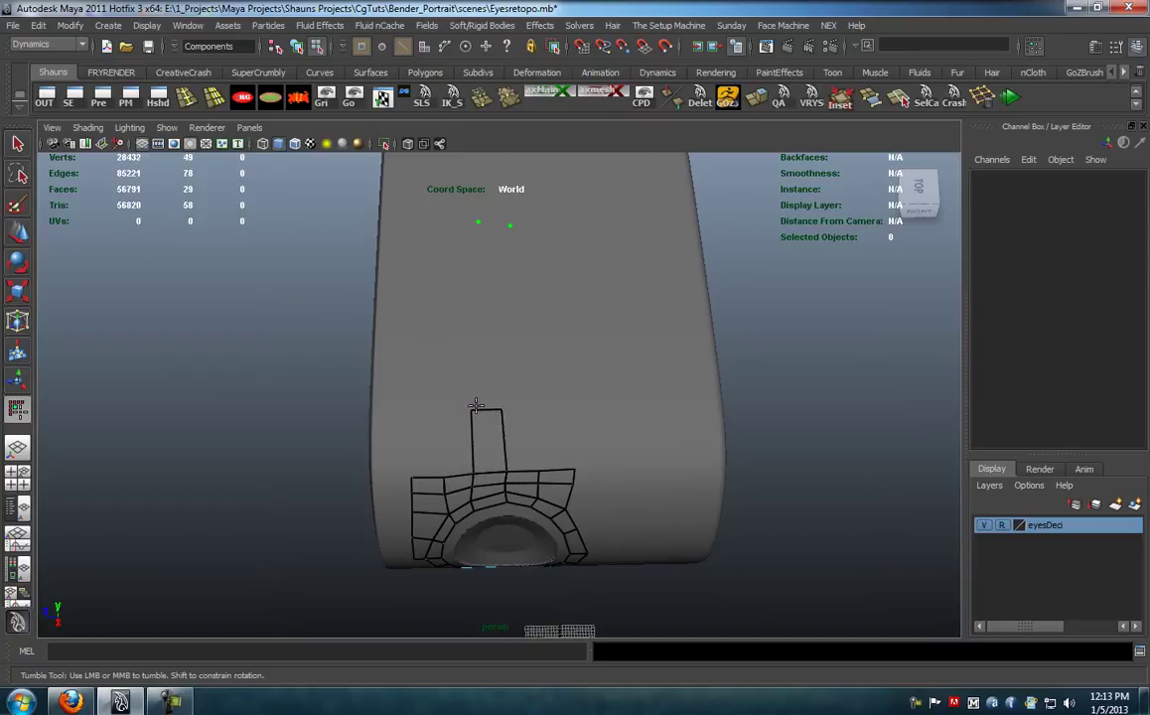
pyautogui.keyDown('shift'); pyautogui.click(484, 323); pyautogui.keyUp('shift')
pyautogui.moveTo(505, 226); pyautogui.dragTo(495, 224)
# Step: Insert cross edges to subdivide the long strip on the top surface
pyautogui.keyDown('alt'); pyautogui.moveTo(527, 271); pyautogui.dragTo(609, 344); pyautogui.keyUp('alt')
pyautogui.click(641, 360)
pyautogui.keyDown('ctrl'); pyautogui.click(438, 309); pyautogui.keyUp('ctrl')
pyautogui.keyDown('alt'); pyautogui.moveTo(444, 362); pyautogui.dragTo(342, 338); pyautogui.keyUp('alt')
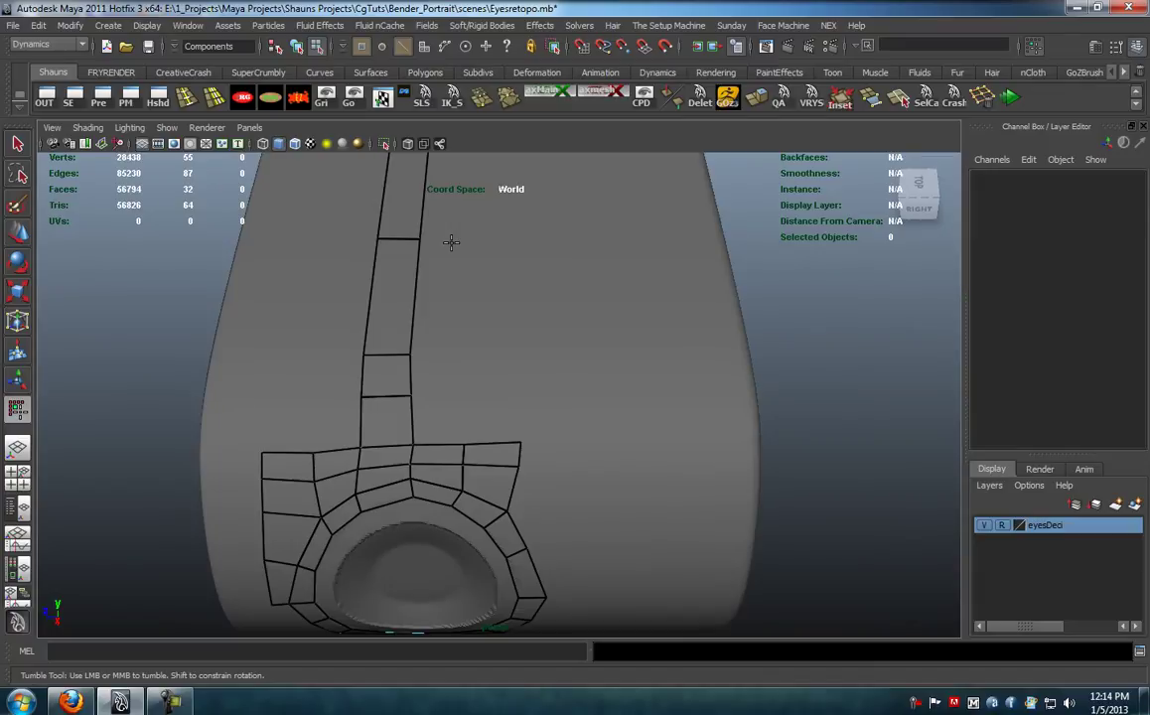
# Step: Fill two quads above the patch on the rear side of the strip and adjust their upper vertices
pyautogui.keyDown('alt'); pyautogui.moveTo(385, 377); pyautogui.dragTo(568, 361); pyautogui.keyUp('alt')
pyautogui.keyDown('shift'); pyautogui.click(546, 395); pyautogui.keyUp('shift')
pyautogui.moveTo(559, 359)
pyautogui.keyDown('alt'); pyautogui.mouseDown()
pyautogui.moveTo(504, 364)
pyautogui.moveTo(571, 341)
pyautogui.mouseUp(); pyautogui.keyUp('alt')
pyautogui.keyDown('shift'); pyautogui.click(576, 340); pyautogui.keyUp('shift')
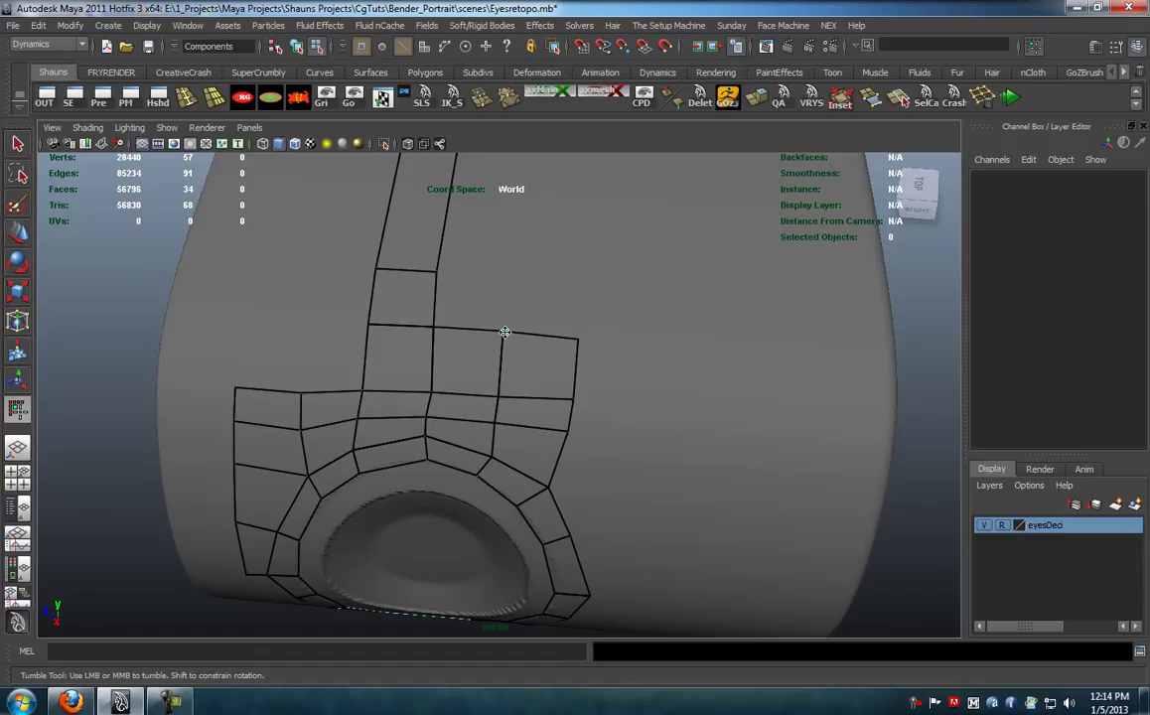
pyautogui.moveTo(580, 340); pyautogui.dragTo(505, 319)
# Step: Add a second row of two quads beside the top strip and adjust the outer corner vertex
pyautogui.click(575, 316)
pyautogui.keyDown('shift'); pyautogui.click(553, 351); pyautogui.keyUp('shift')
pyautogui.keyDown('shift'); pyautogui.click(474, 346); pyautogui.keyUp('shift')
pyautogui.moveTo(574, 315); pyautogui.dragTo(582, 320)
# Step: Build two long adjoining quads downward from the ring's bottom segments onto the underside
pyautogui.keyDown('alt'); pyautogui.moveTo(584, 415); pyautogui.dragTo(496, 338); pyautogui.keyUp('alt')
pyautogui.moveTo(484, 282); pyautogui.dragTo(487, 274)
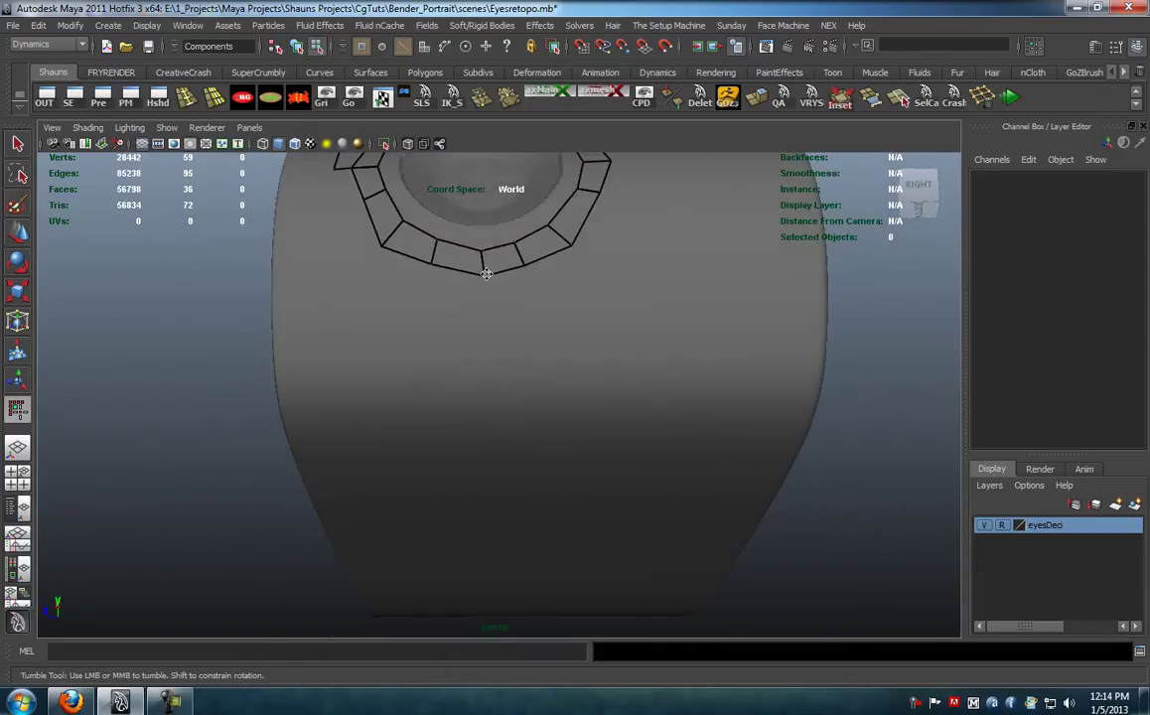
pyautogui.keyDown('alt'); pyautogui.moveTo(459, 319); pyautogui.dragTo(481, 403); pyautogui.keyUp('alt')
pyautogui.keyDown('shift'); pyautogui.click(454, 346); pyautogui.keyUp('shift')
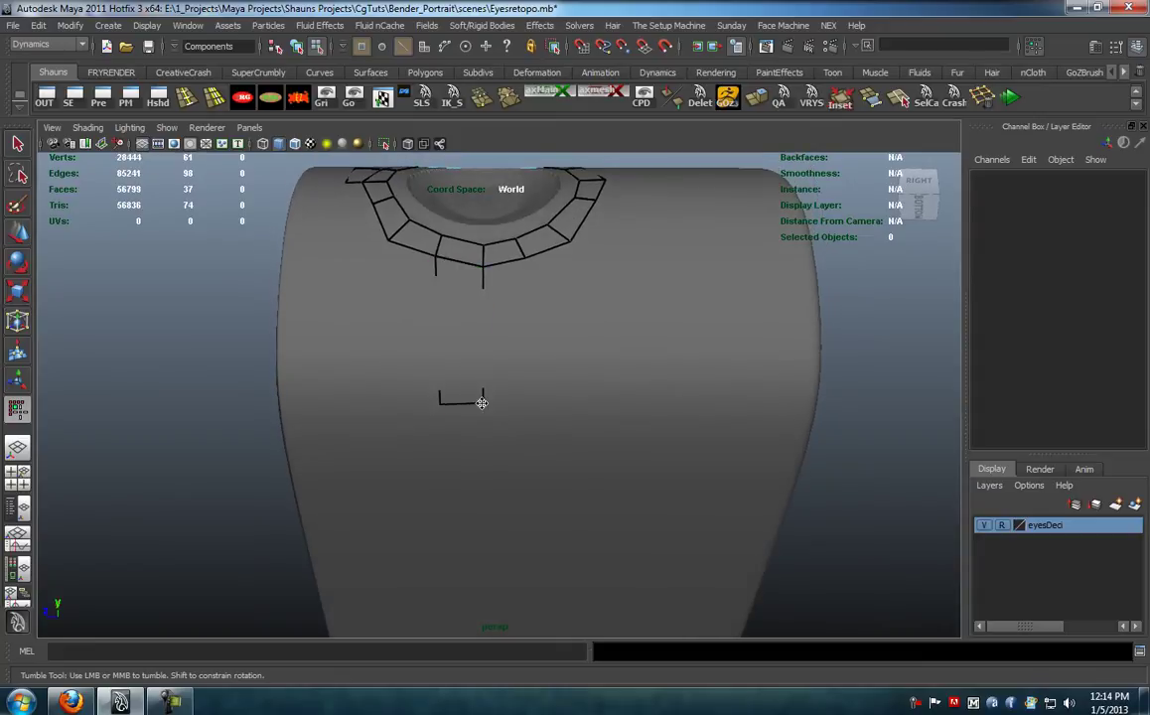
pyautogui.click(536, 395)
pyautogui.keyDown('shift'); pyautogui.click(521, 334); pyautogui.keyUp('shift')
pyautogui.click(971, 644)
# Step: Insert three edge loops across the two quads below the ring and reposition their vertices along the surface
pyautogui.keyDown('alt'); pyautogui.moveTo(655, 576); pyautogui.dragTo(635, 359); pyautogui.keyUp('alt')
pyautogui.keyDown('ctrl'); pyautogui.click(482, 351); pyautogui.keyUp('ctrl')
pyautogui.keyDown('alt'); pyautogui.moveTo(482, 348); pyautogui.dragTo(560, 367); pyautogui.keyUp('alt')
pyautogui.moveTo(559, 367)
pyautogui.keyDown('alt'); pyautogui.mouseDown(button='right')
pyautogui.moveTo(506, 385)
pyautogui.moveTo(518, 372)
pyautogui.mouseUp(button='right'); pyautogui.keyUp('alt')
pyautogui.keyDown('ctrl'); pyautogui.click(521, 362); pyautogui.keyUp('ctrl')
pyautogui.keyDown('alt'); pyautogui.moveTo(521, 363); pyautogui.dragTo(400, 380); pyautogui.keyUp('alt')
pyautogui.moveTo(484, 386); pyautogui.dragTo(480, 404)
pyautogui.moveTo(564, 391); pyautogui.dragTo(588, 518)
pyautogui.keyDown('ctrl'); pyautogui.click(564, 345); pyautogui.keyUp('ctrl')
pyautogui.keyDown('alt'); pyautogui.moveTo(564, 344); pyautogui.dragTo(486, 355); pyautogui.keyUp('alt')
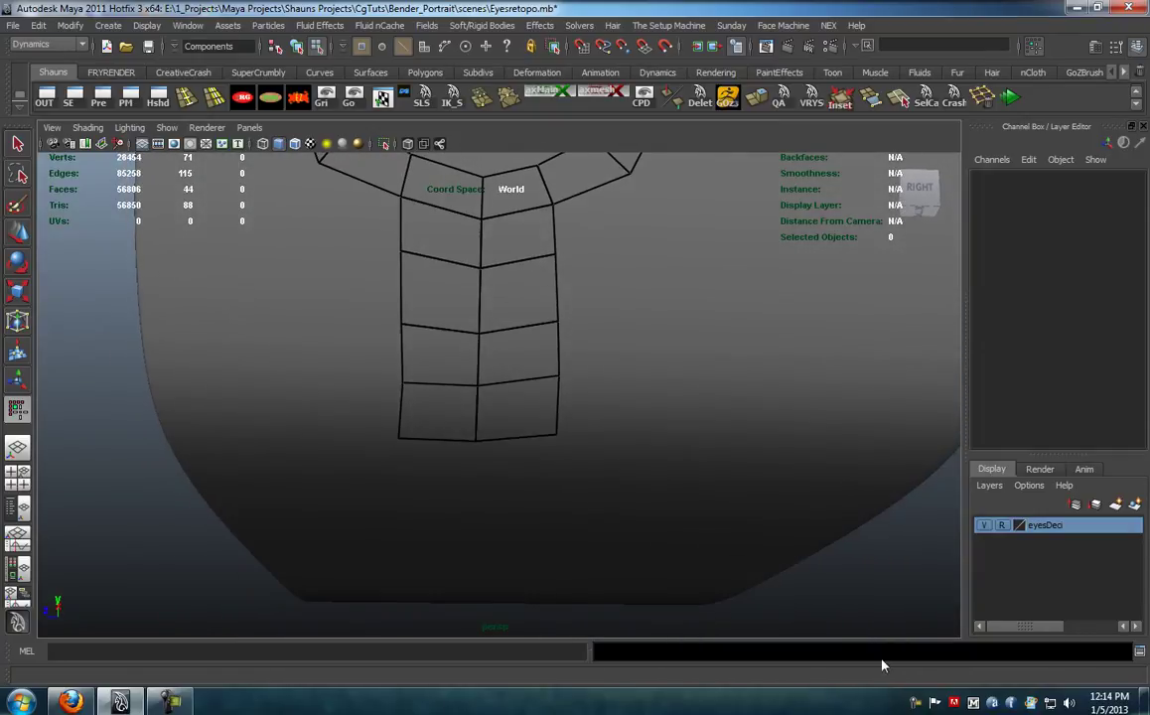
# Step: Fill a column of four quads along the rear side of the two-column strip below the ring
pyautogui.rightClick(953, 703)
pyautogui.click(844, 687)
pyautogui.click(630, 404)
pyautogui.keyDown('alt'); pyautogui.moveTo(645, 392); pyautogui.dragTo(642, 338); pyautogui.keyUp('alt')
pyautogui.keyDown('shift'); pyautogui.click(610, 306); pyautogui.keyUp('shift')
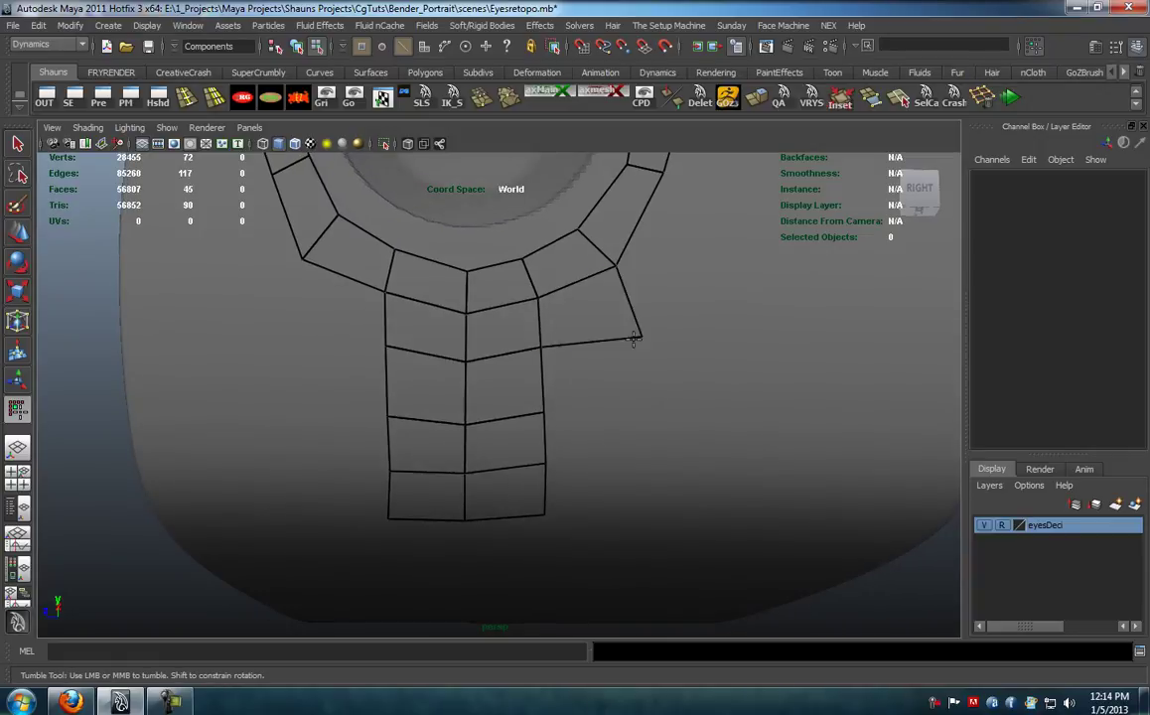
pyautogui.click(632, 414)
pyautogui.keyDown('shift'); pyautogui.click(581, 389); pyautogui.keyUp('shift')
pyautogui.keyDown('alt'); pyautogui.moveTo(601, 418); pyautogui.dragTo(623, 372); pyautogui.keyUp('alt')
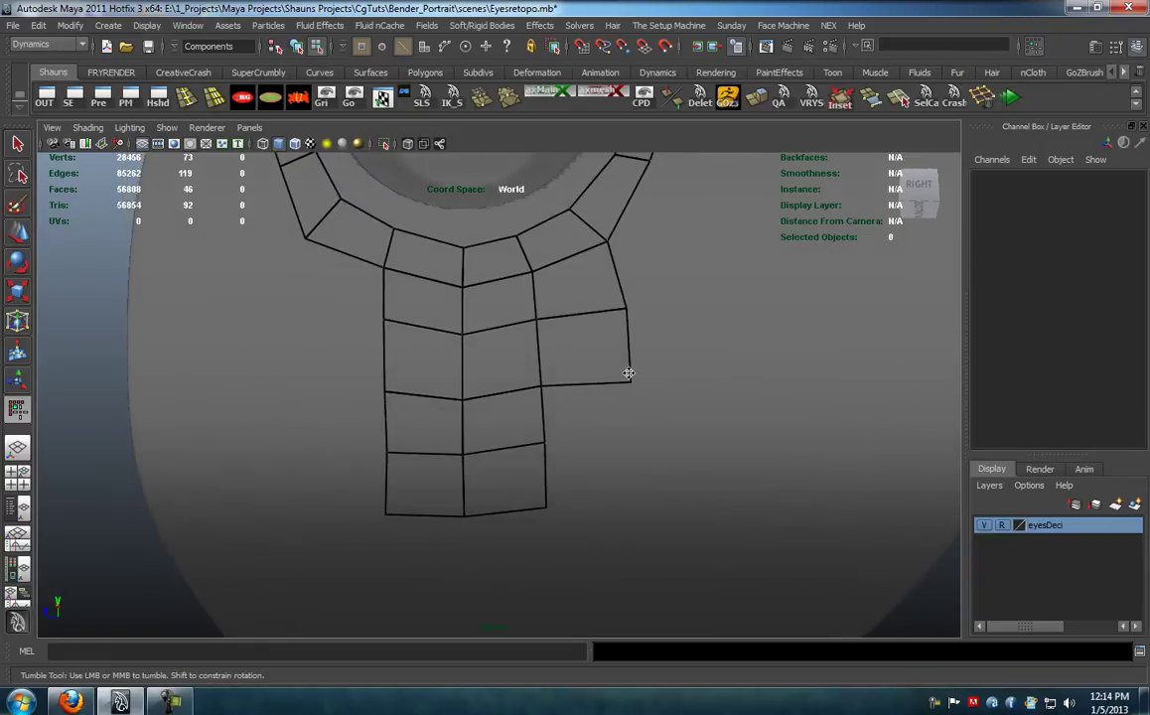
pyautogui.keyDown('shift'); pyautogui.click(601, 426); pyautogui.keyUp('shift')
pyautogui.keyDown('alt'); pyautogui.moveTo(600, 447); pyautogui.dragTo(606, 421); pyautogui.keyUp('alt')
pyautogui.click(635, 488)
pyautogui.keyDown('shift'); pyautogui.click(603, 451); pyautogui.keyUp('shift')
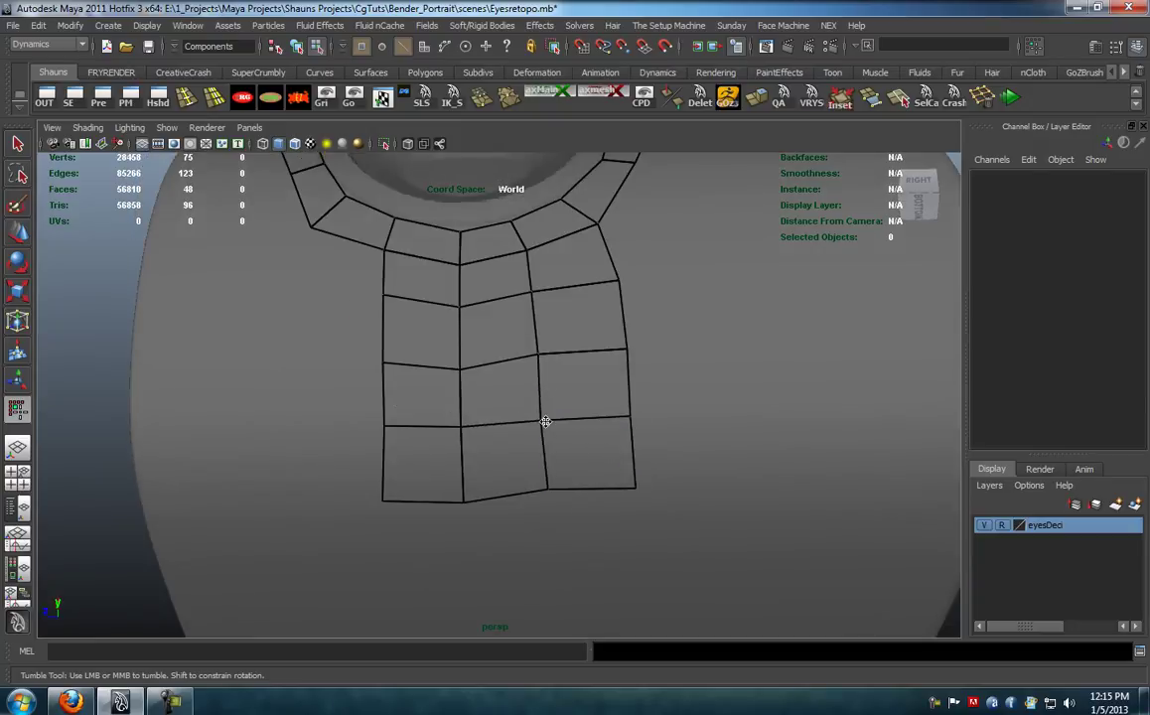
# Step: Build a column of five quads upward from the ring's upper rear segment along the rear edge of the upper patch
pyautogui.keyDown('alt'); pyautogui.moveTo(559, 413); pyautogui.dragTo(631, 478); pyautogui.keyUp('alt')
pyautogui.keyDown('alt'); pyautogui.moveTo(631, 478); pyautogui.dragTo(590, 414, button='right'); pyautogui.keyUp('alt')
pyautogui.keyDown('alt'); pyautogui.moveTo(590, 414); pyautogui.dragTo(569, 513); pyautogui.keyUp('alt')
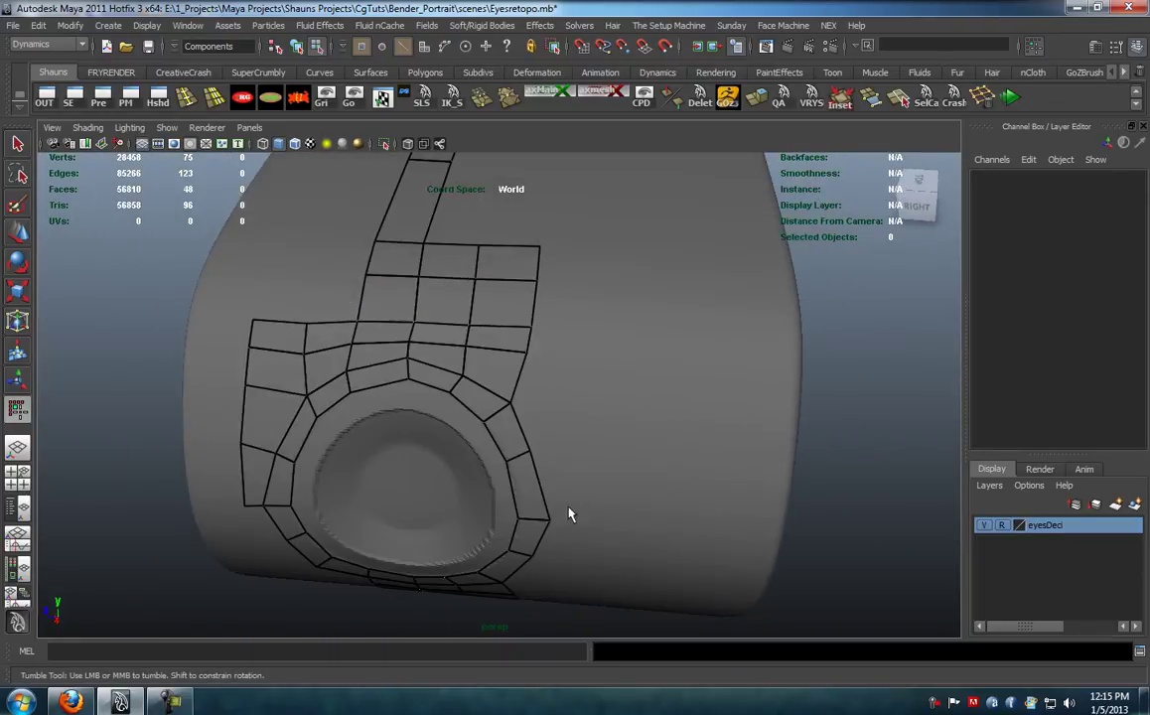
pyautogui.keyDown('shift'); pyautogui.click(556, 413); pyautogui.keyUp('shift')
pyautogui.moveTo(579, 364); pyautogui.dragTo(578, 451)
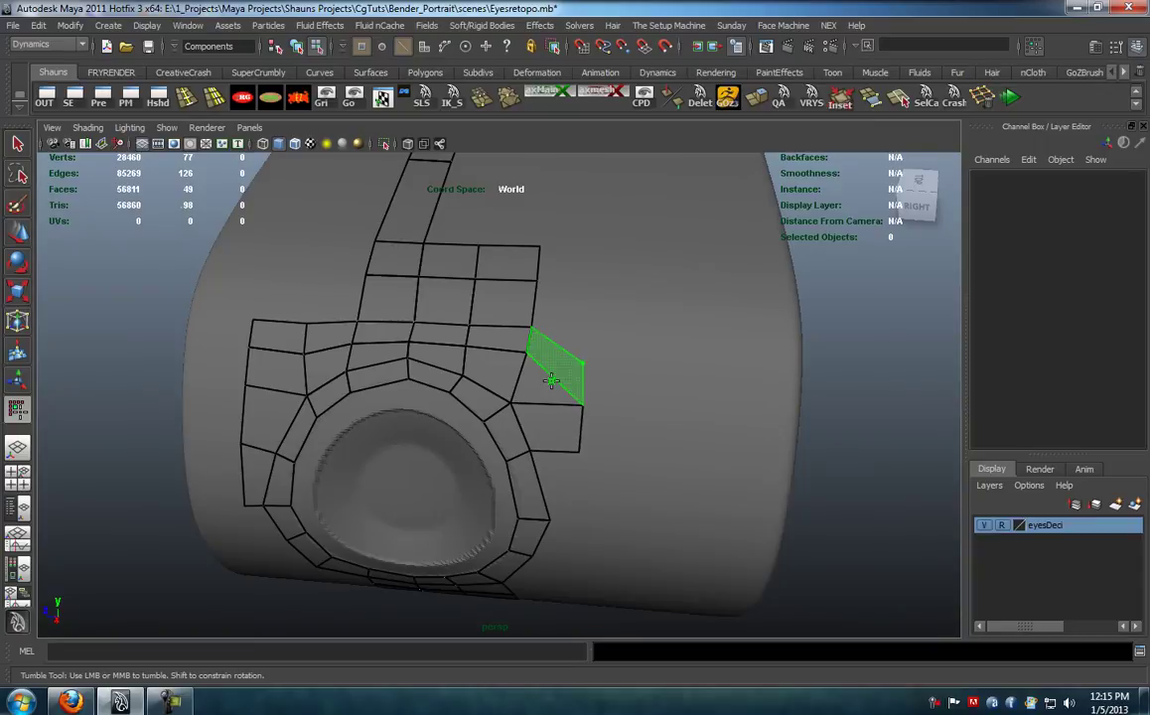
pyautogui.keyDown('shift'); pyautogui.click(552, 375); pyautogui.keyUp('shift')
pyautogui.keyDown('shift'); pyautogui.click(561, 337); pyautogui.keyUp('shift')
pyautogui.keyDown('alt'); pyautogui.moveTo(587, 344); pyautogui.dragTo(584, 386); pyautogui.keyUp('alt')
pyautogui.keyDown('shift'); pyautogui.click(590, 343); pyautogui.keyUp('shift')
pyautogui.keyDown('alt'); pyautogui.moveTo(591, 342); pyautogui.dragTo(596, 361, button='middle'); pyautogui.keyUp('alt')
pyautogui.keyDown('shift'); pyautogui.click(576, 349); pyautogui.keyUp('shift')
pyautogui.keyDown('alt'); pyautogui.moveTo(587, 380); pyautogui.dragTo(615, 381); pyautogui.keyUp('alt')
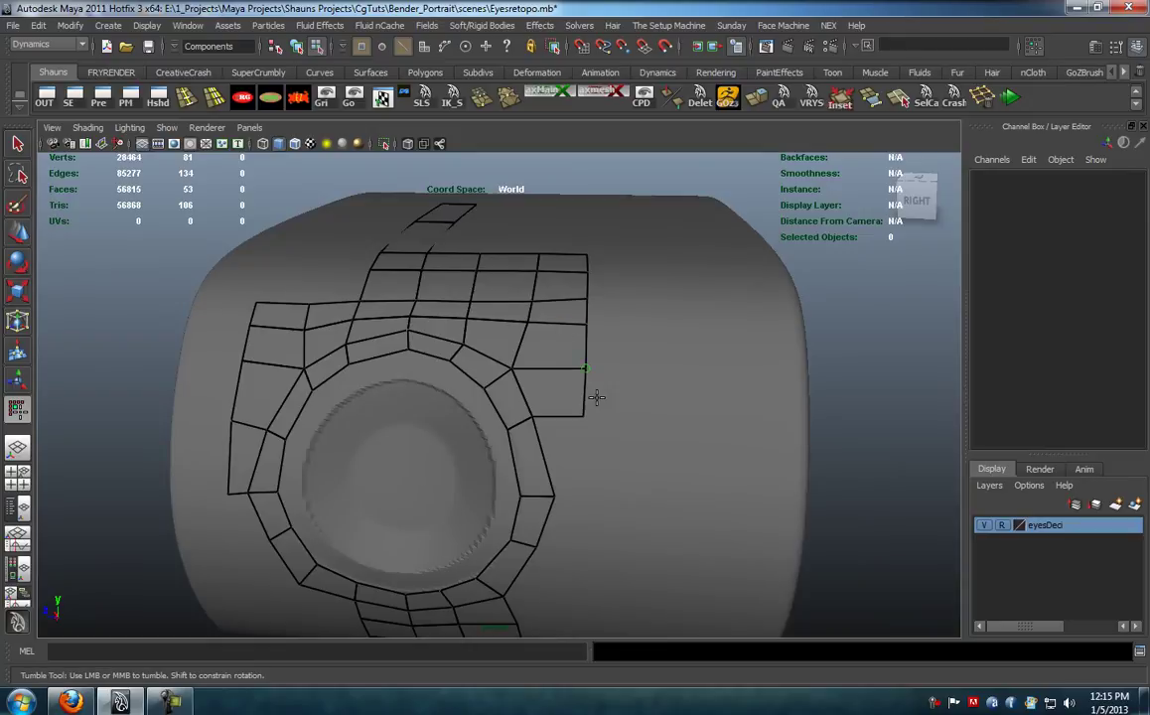
# Step: Continue the rear column downward with three quads bordering the ring's rear and lower rear segments
pyautogui.keyDown('shift'); pyautogui.click(597, 496); pyautogui.keyUp('shift')
pyautogui.keyDown('alt'); pyautogui.moveTo(596, 494); pyautogui.dragTo(601, 462); pyautogui.keyUp('alt')
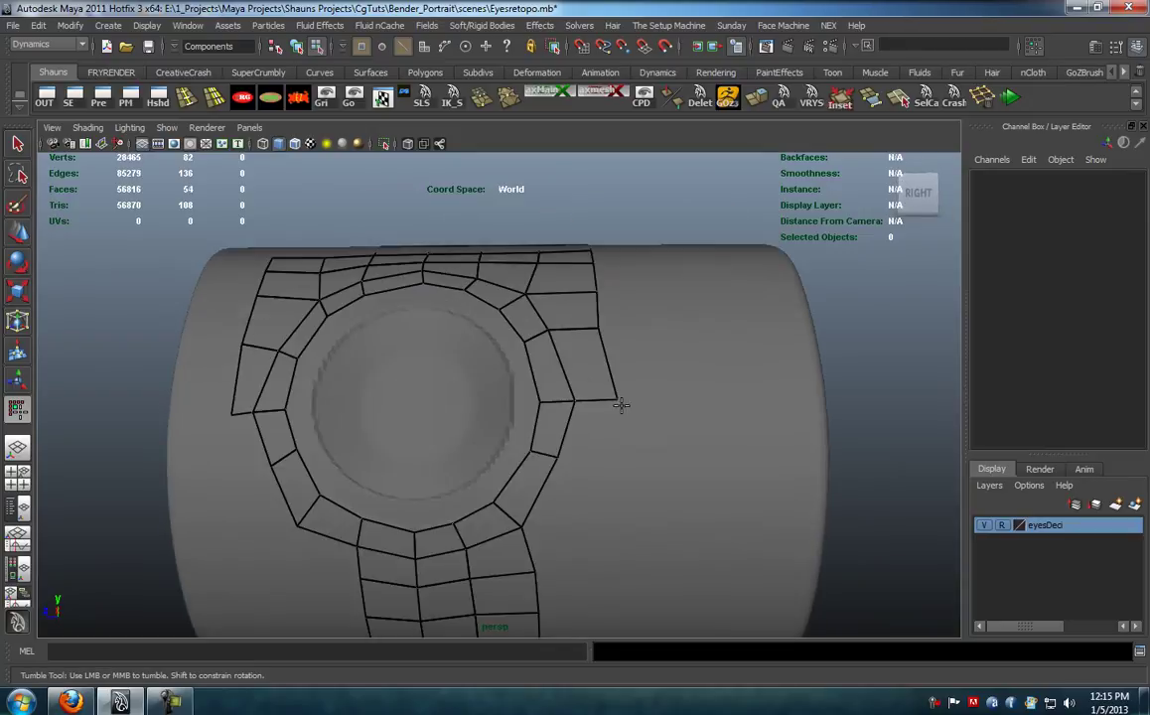
pyautogui.moveTo(599, 398)
pyautogui.keyDown('alt'); pyautogui.mouseDown()
pyautogui.moveTo(580, 441)
pyautogui.moveTo(609, 394)
pyautogui.mouseUp(); pyautogui.keyUp('alt')
pyautogui.keyDown('shift'); pyautogui.click(594, 389); pyautogui.keyUp('shift')
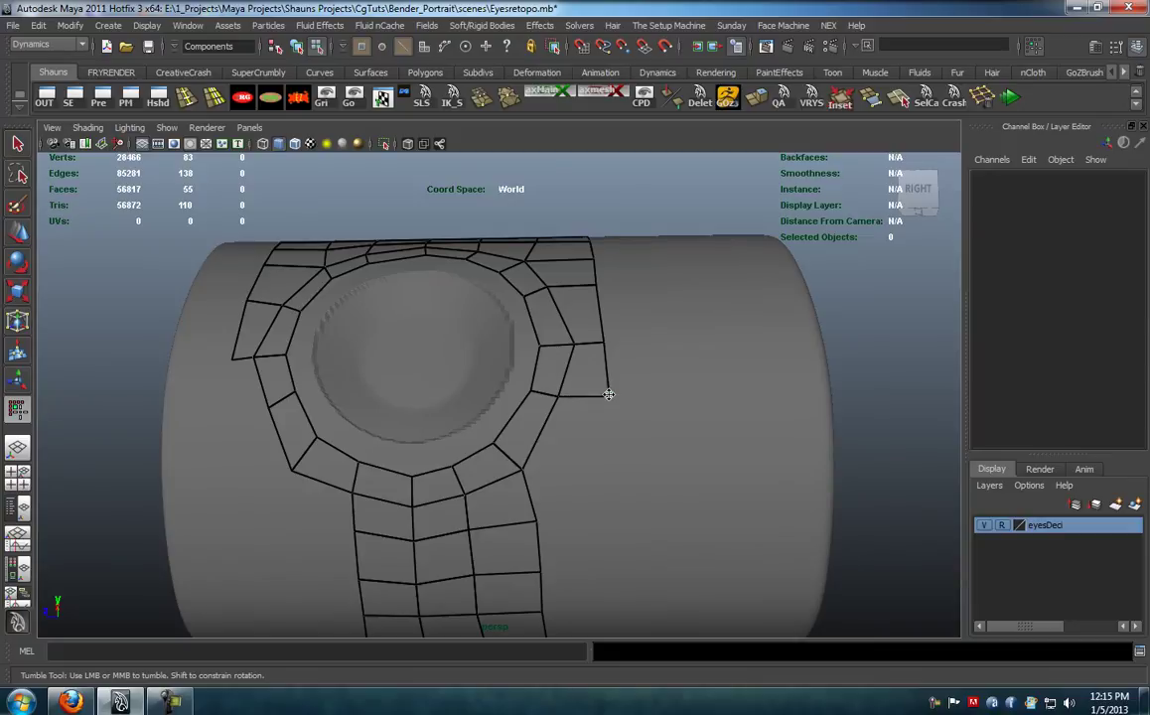
pyautogui.click(611, 460)
pyautogui.keyDown('shift'); pyautogui.click(573, 434); pyautogui.keyUp('shift')
# Step: Extend the rear column with four more quads beside the patch below the ring, evening out its outer vertices
pyautogui.keyDown('alt'); pyautogui.moveTo(623, 461); pyautogui.dragTo(581, 404, button='middle'); pyautogui.keyUp('alt')
pyautogui.click(600, 425)
pyautogui.keyDown('shift'); pyautogui.click(572, 415); pyautogui.keyUp('shift')
pyautogui.moveTo(600, 378); pyautogui.dragTo(605, 380)
pyautogui.keyDown('alt'); pyautogui.moveTo(603, 427); pyautogui.dragTo(598, 382); pyautogui.keyUp('alt')
pyautogui.click(611, 357)
pyautogui.keyDown('shift'); pyautogui.click(585, 342); pyautogui.keyUp('shift')
pyautogui.click(605, 407)
pyautogui.click(609, 418)
pyautogui.keyDown('shift'); pyautogui.click(584, 408); pyautogui.keyUp('shift')
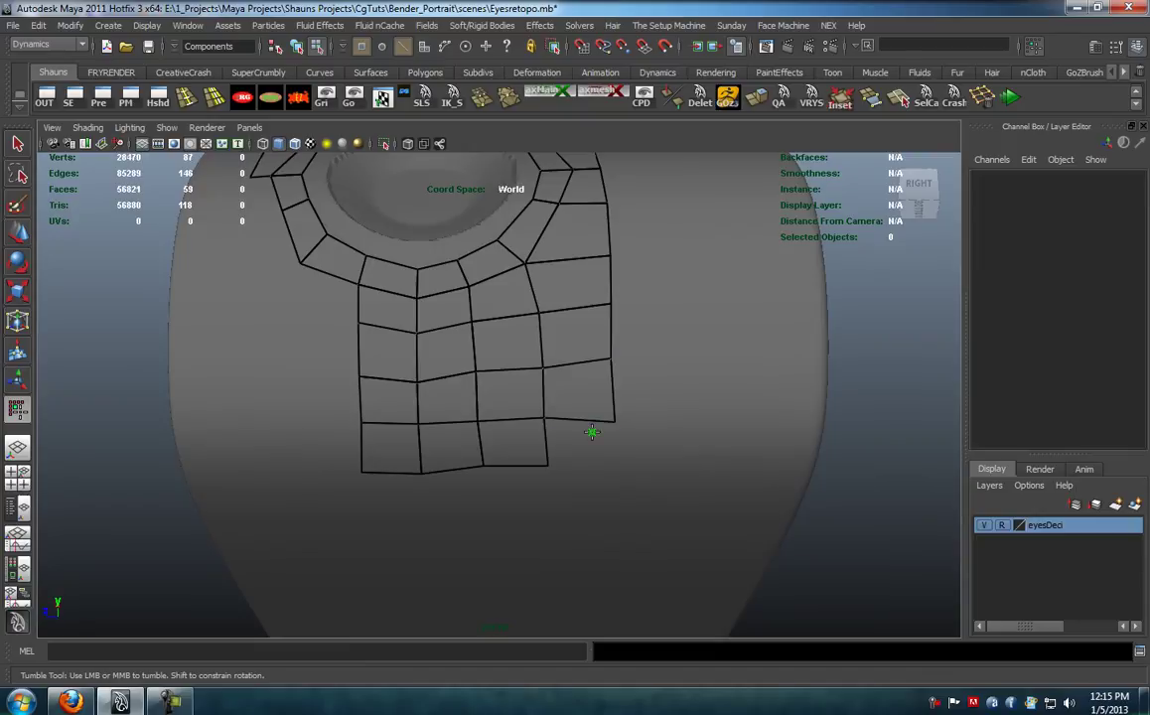
pyautogui.click(609, 464)
pyautogui.keyDown('shift'); pyautogui.click(580, 441); pyautogui.keyUp('shift')
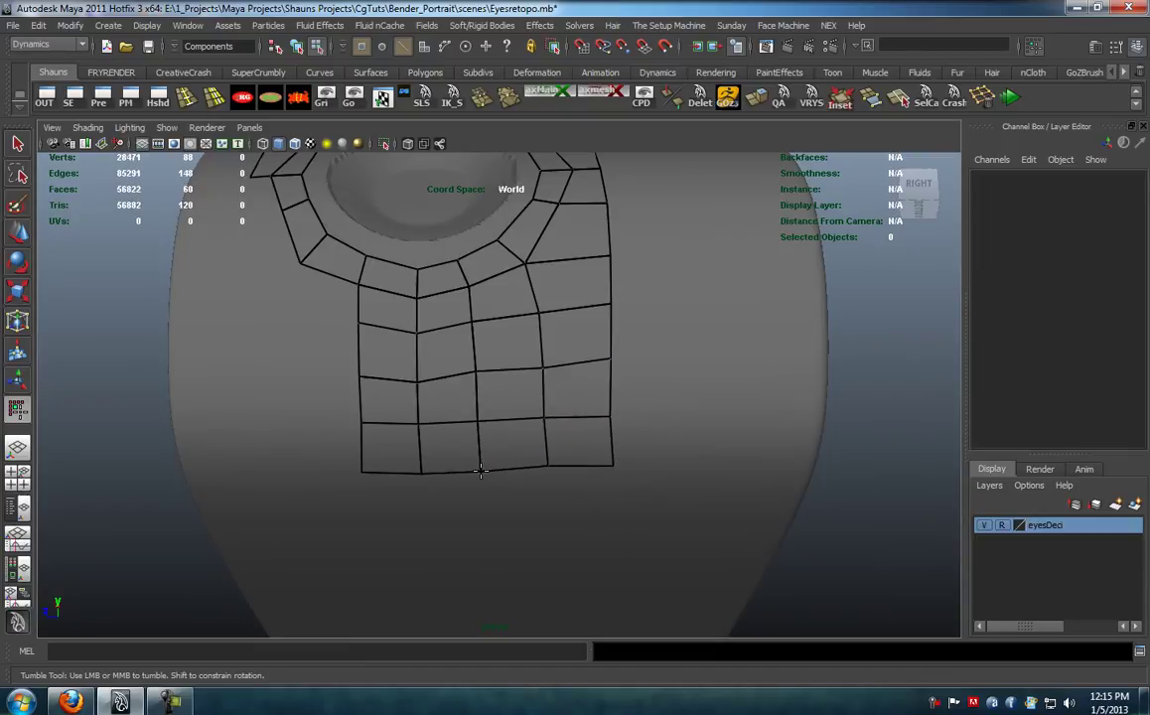
# Step: Fill four quads around the ring's lower front segments to join the underside patch with the front column
pyautogui.keyDown('alt'); pyautogui.moveTo(500, 463); pyautogui.dragTo(602, 415); pyautogui.keyUp('alt')
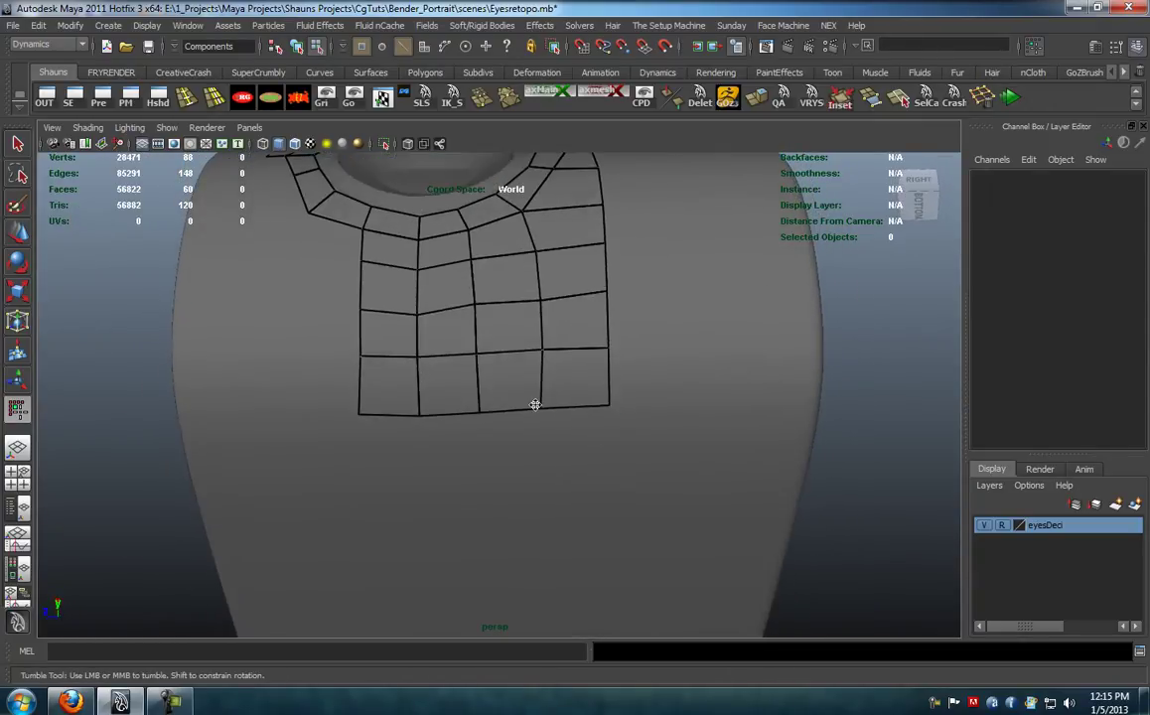
pyautogui.keyDown('alt'); pyautogui.moveTo(478, 411); pyautogui.dragTo(491, 455); pyautogui.keyUp('alt')
pyautogui.keyDown('alt'); pyautogui.moveTo(492, 456); pyautogui.dragTo(567, 461, button='middle'); pyautogui.keyUp('alt')
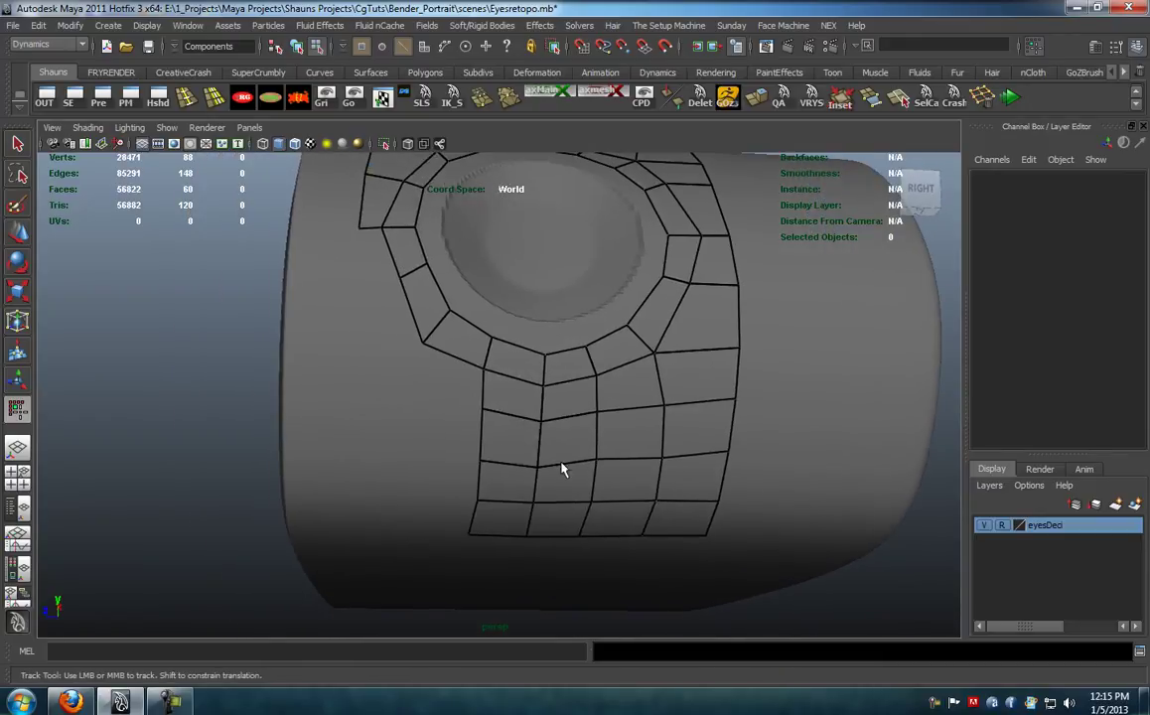
pyautogui.keyDown('shift'); pyautogui.click(449, 374); pyautogui.keyUp('shift')
pyautogui.keyDown('alt'); pyautogui.moveTo(470, 398); pyautogui.dragTo(528, 444, button='middle'); pyautogui.keyUp('alt')
pyautogui.click(434, 443)
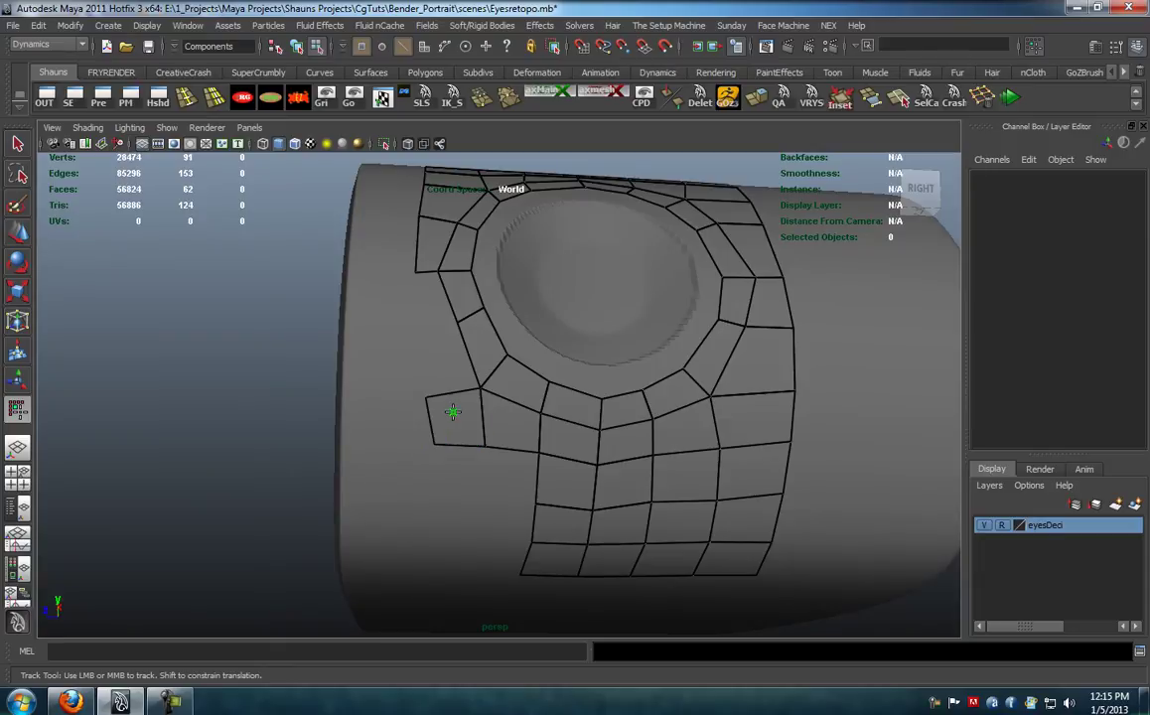
pyautogui.click(437, 369)
pyautogui.click(434, 306)
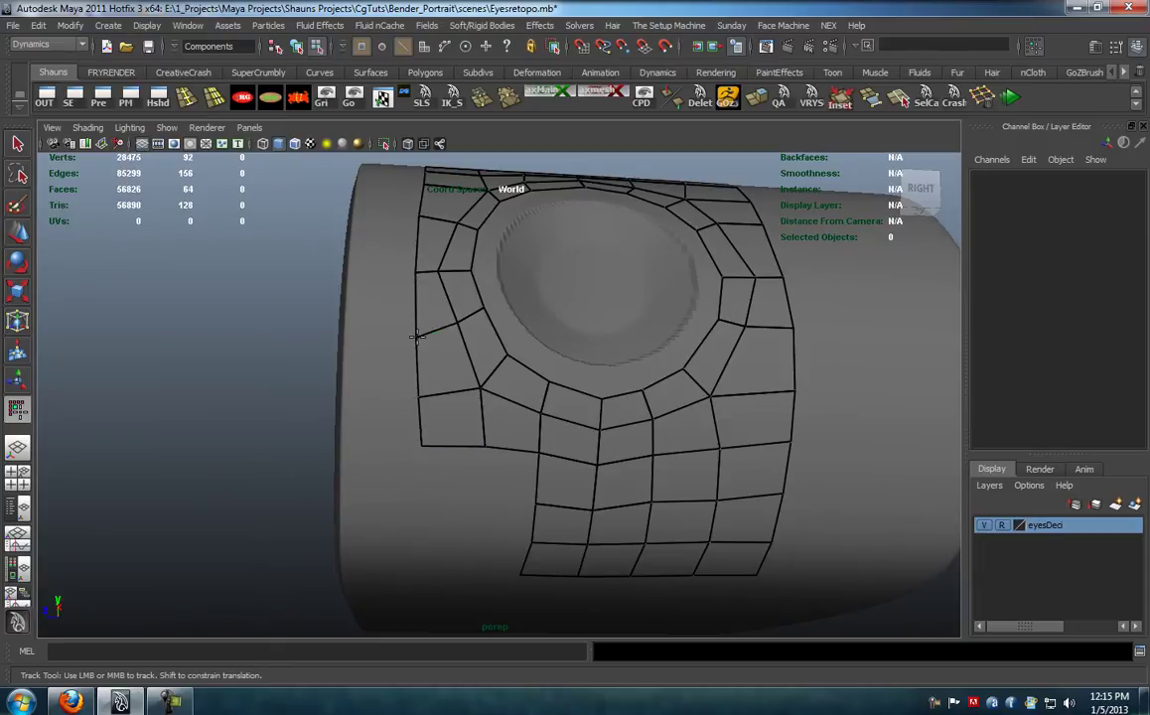
# Step: Fill two adjoining quads beneath the front column, connecting it to the underside patch's second row
pyautogui.keyDown('alt'); pyautogui.moveTo(442, 453); pyautogui.dragTo(441, 424, button='middle'); pyautogui.keyUp('alt')
pyautogui.click(459, 402)
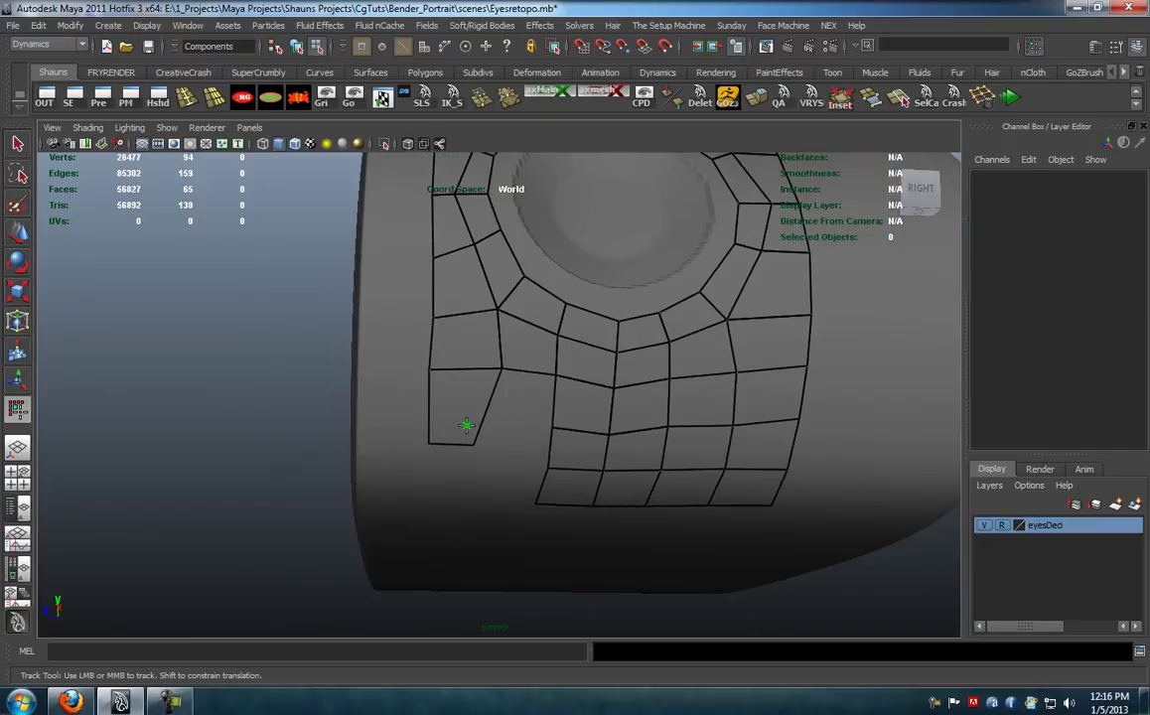
pyautogui.moveTo(473, 447); pyautogui.dragTo(490, 423)
pyautogui.keyDown('shift'); pyautogui.click(516, 402); pyautogui.keyUp('shift')
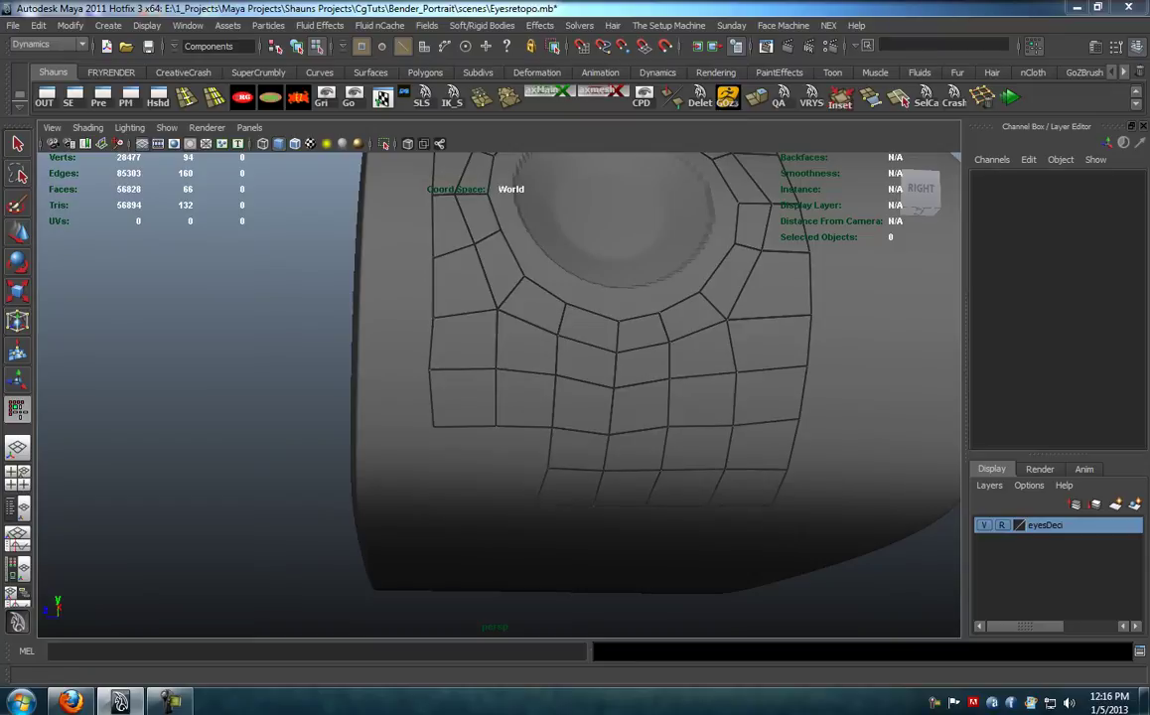
# Step: Fill the remaining two rows of two quads at the front of the underside patch and align the outer vertex
pyautogui.moveTo(641, 416)
pyautogui.keyDown('alt'); pyautogui.mouseDown()
pyautogui.moveTo(631, 354)
pyautogui.moveTo(685, 487)
pyautogui.moveTo(738, 533)
pyautogui.moveTo(662, 495)
pyautogui.moveTo(619, 442)
pyautogui.moveTo(615, 392)
pyautogui.moveTo(633, 393)
pyautogui.mouseUp(); pyautogui.keyUp('alt')
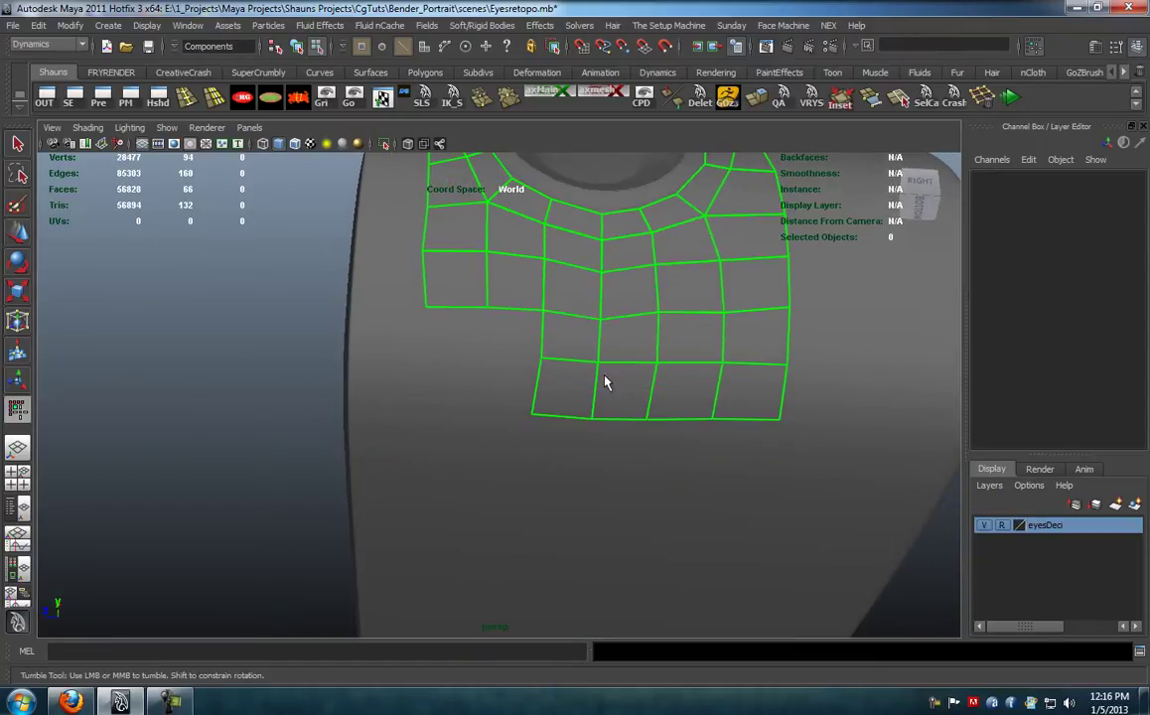
pyautogui.keyDown('shift'); pyautogui.click(513, 330); pyautogui.keyUp('shift')
pyautogui.click(485, 415)
pyautogui.keyDown('shift'); pyautogui.click(505, 387); pyautogui.keyUp('shift')
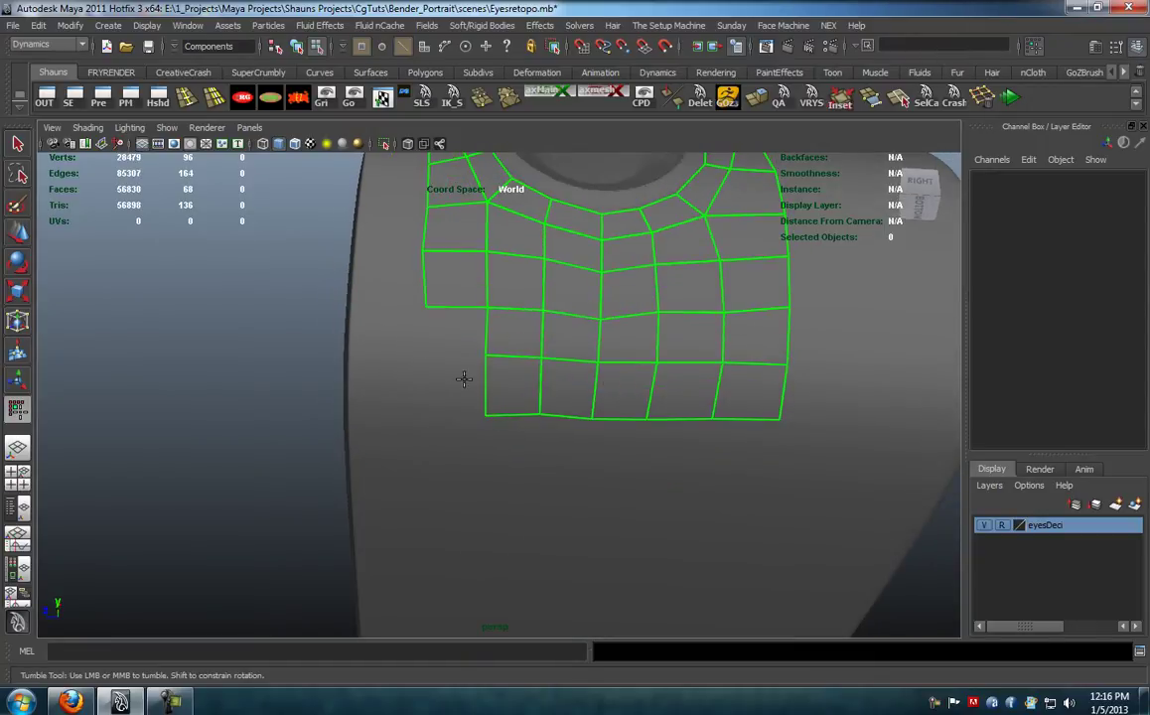
pyautogui.keyDown('shift'); pyautogui.click(445, 338); pyautogui.keyUp('shift')
pyautogui.click(428, 417)
pyautogui.keyDown('shift'); pyautogui.click(457, 390); pyautogui.keyUp('shift')
pyautogui.moveTo(427, 365); pyautogui.dragTo(427, 361)
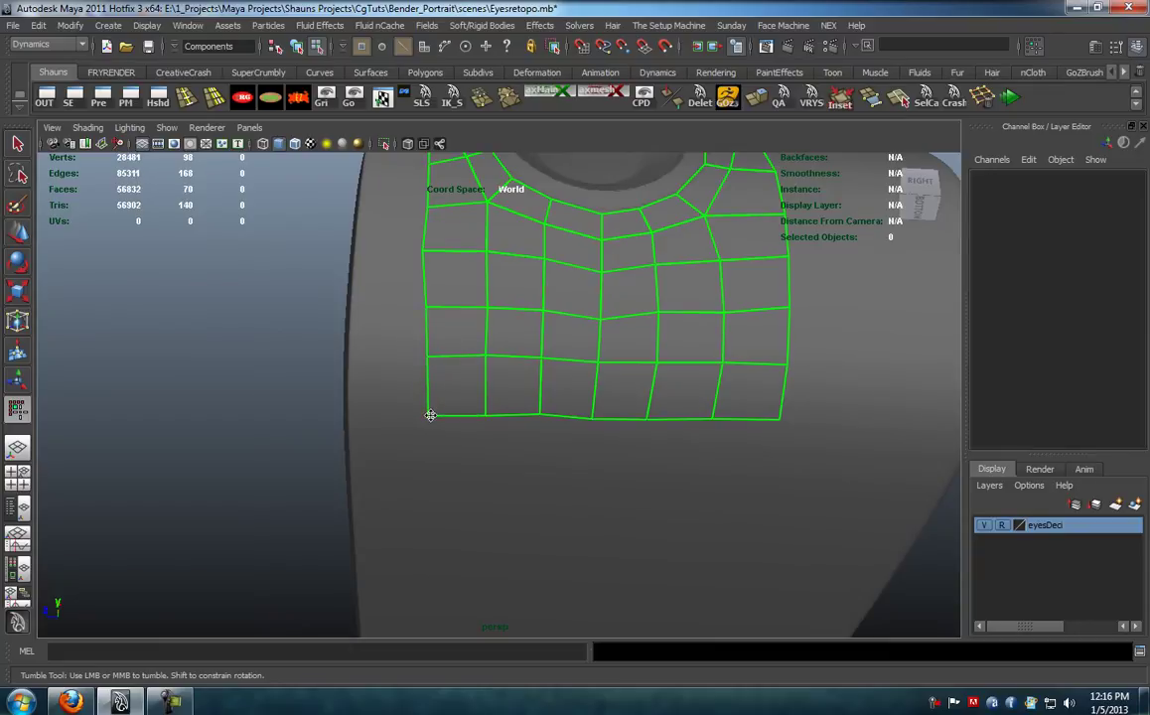
# Step: Build a long quad from the upper patch's rear edge to the housing's rear rim and insert two edge loops across it
pyautogui.keyDown('alt'); pyautogui.moveTo(539, 414); pyautogui.dragTo(503, 523); pyautogui.keyUp('alt')
pyautogui.keyDown('alt'); pyautogui.moveTo(504, 496); pyautogui.dragTo(547, 442, button='right'); pyautogui.keyUp('alt')
pyautogui.keyDown('alt'); pyautogui.moveTo(547, 442); pyautogui.dragTo(434, 477, button='middle'); pyautogui.keyUp('alt')
pyautogui.keyDown('alt'); pyautogui.moveTo(433, 478); pyautogui.dragTo(487, 465, button='right'); pyautogui.keyUp('alt')
pyautogui.keyDown('alt'); pyautogui.moveTo(487, 466); pyautogui.dragTo(516, 469); pyautogui.keyUp('alt')
pyautogui.keyDown('alt'); pyautogui.moveTo(629, 452); pyautogui.dragTo(614, 431, button='middle'); pyautogui.keyUp('alt')
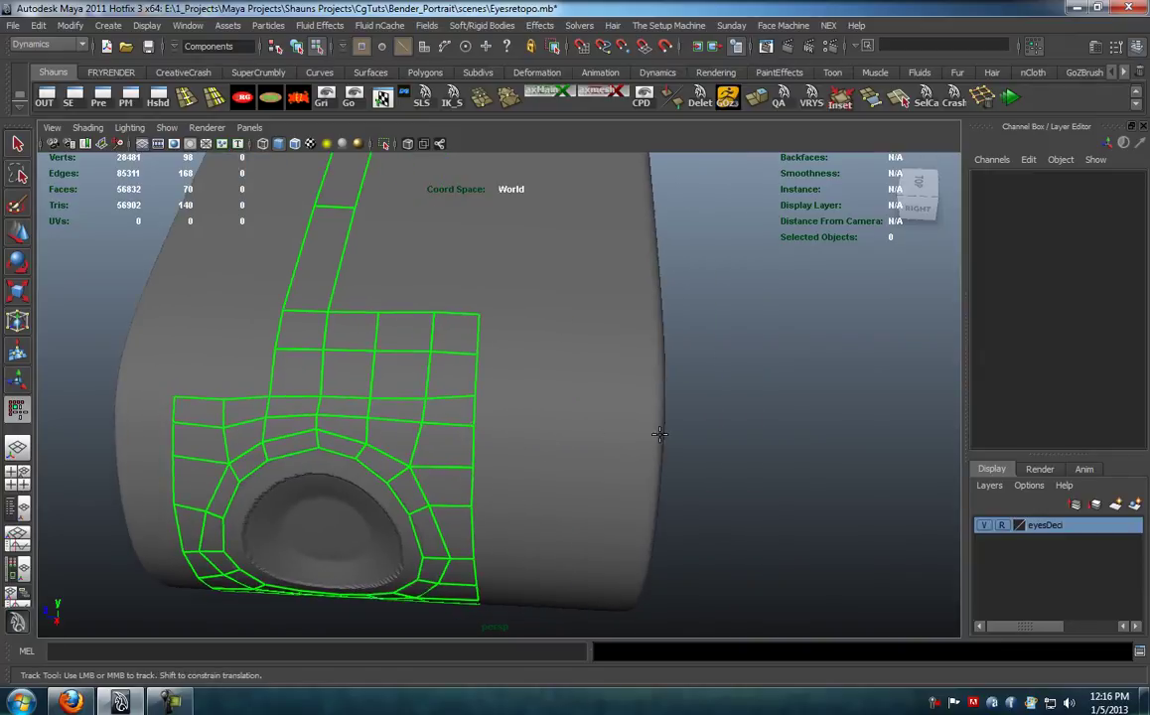
pyautogui.click(598, 421)
pyautogui.keyDown('alt'); pyautogui.moveTo(598, 418); pyautogui.dragTo(478, 450); pyautogui.keyUp('alt')
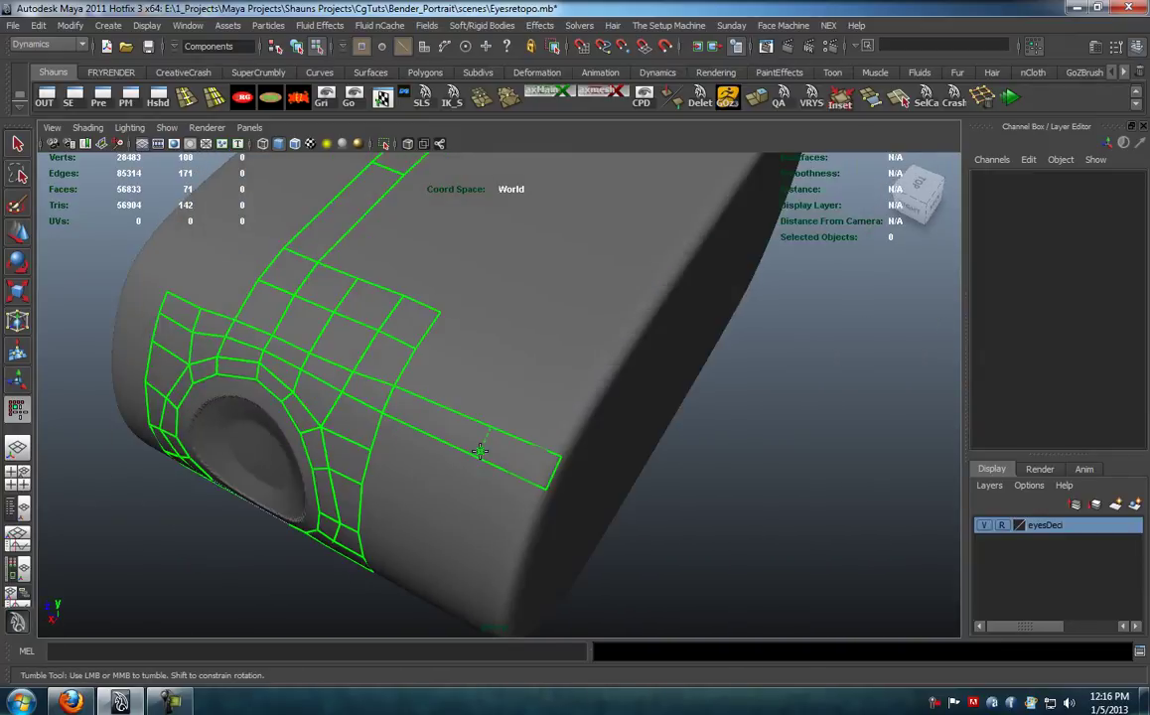
pyautogui.keyDown('ctrl'); pyautogui.click(513, 467); pyautogui.keyUp('ctrl')
pyautogui.keyDown('alt'); pyautogui.moveTo(557, 402); pyautogui.dragTo(533, 442); pyautogui.keyUp('alt')
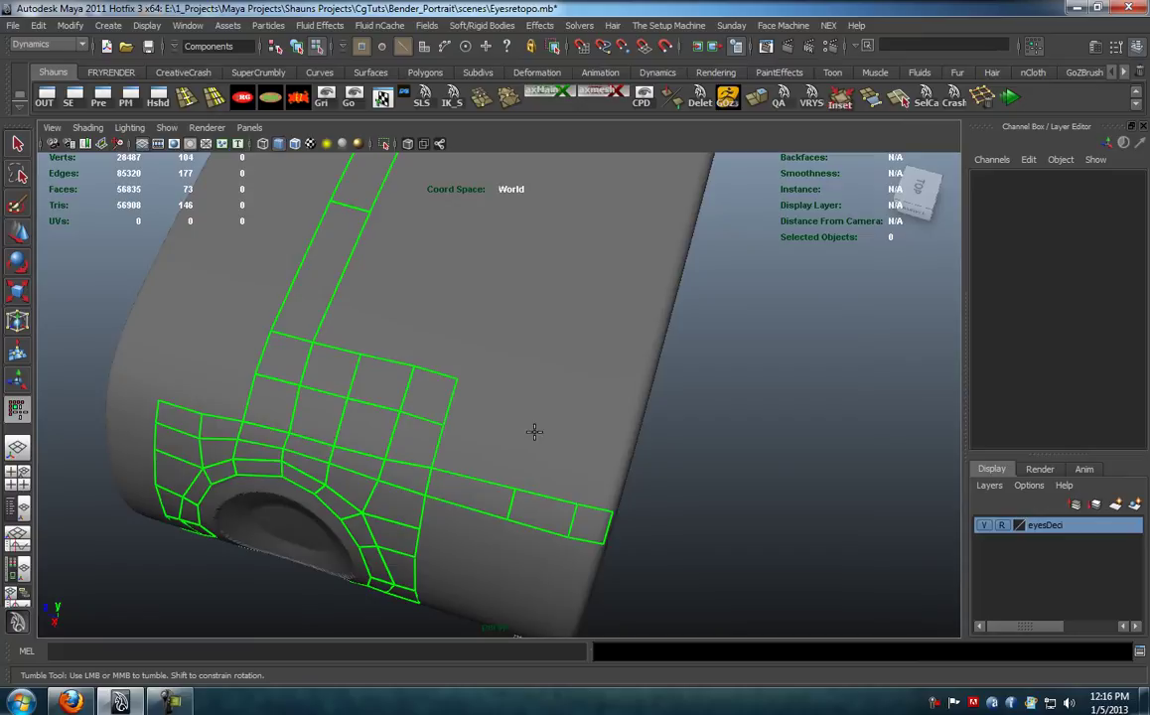
# Step: Fill a row of three quads directly above the rear strip, reaching the rear rim
pyautogui.click(523, 444)
pyautogui.keyDown('shift'); pyautogui.click(483, 452); pyautogui.keyUp('shift')
pyautogui.keyDown('shift'); pyautogui.click(603, 484); pyautogui.keyUp('shift')
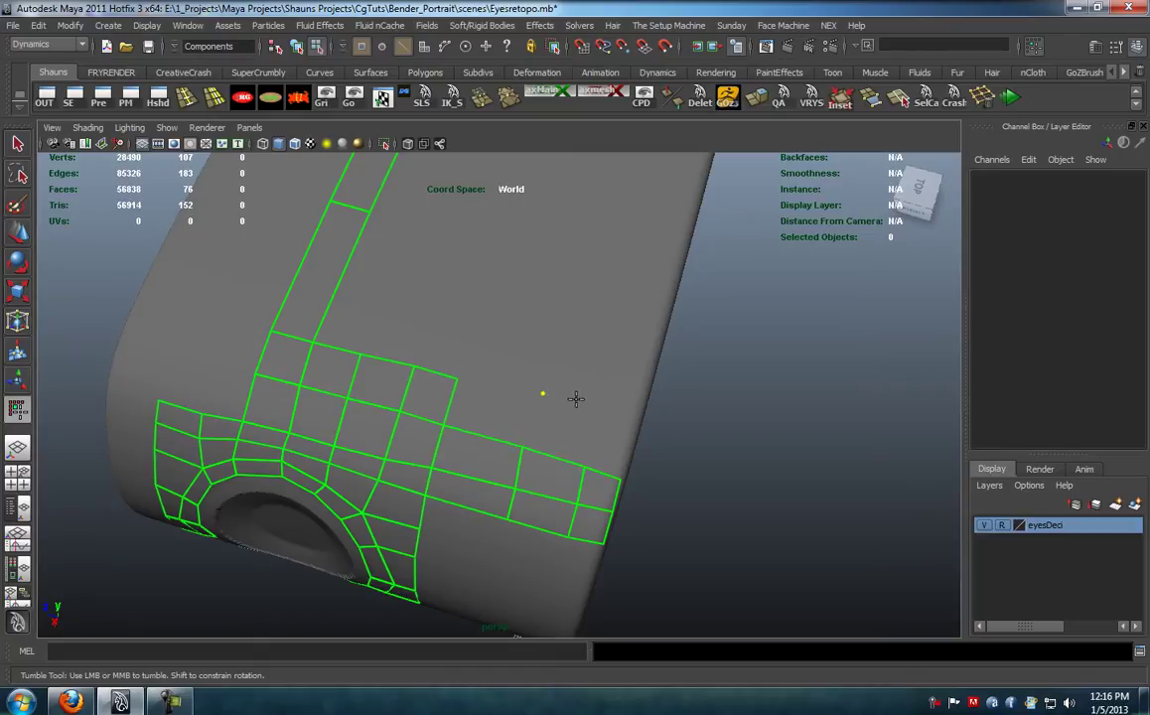
# Step: Add a second row of three quads level with the top of the upper patch and even out the rear vertices
pyautogui.keyDown('shift'); pyautogui.click(602, 439); pyautogui.keyUp('shift')
pyautogui.keyDown('shift'); pyautogui.click(558, 431); pyautogui.keyUp('shift')
pyautogui.keyDown('shift'); pyautogui.click(491, 418); pyautogui.keyUp('shift')
pyautogui.keyDown('alt'); pyautogui.moveTo(514, 441); pyautogui.dragTo(529, 437); pyautogui.keyUp('alt')
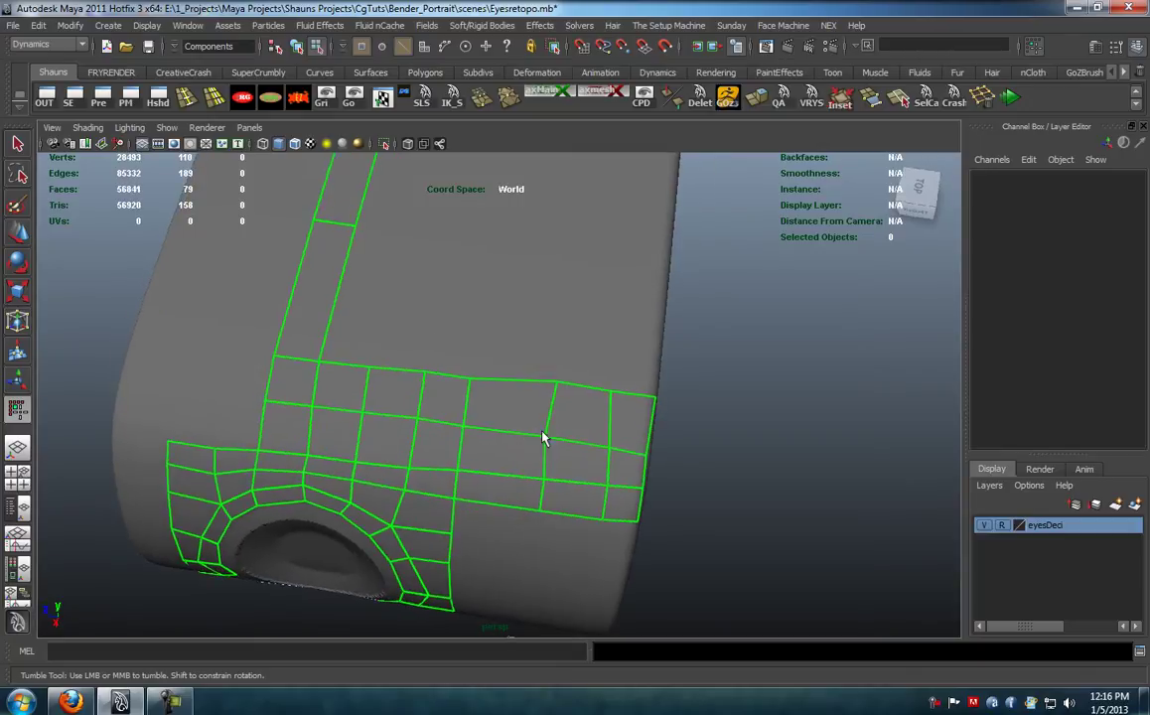
pyautogui.moveTo(559, 386); pyautogui.dragTo(554, 389)
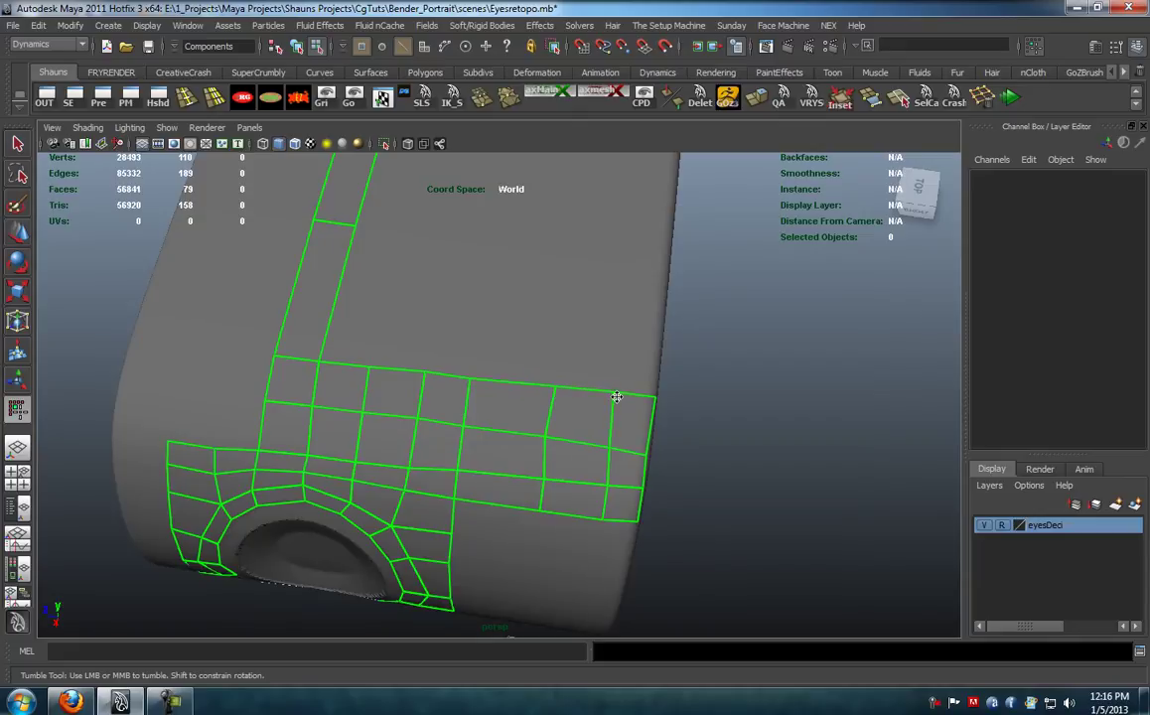
pyautogui.moveTo(645, 455); pyautogui.dragTo(642, 456)
# Step: Fill a row of three quads directly below the rear strip, adjusting the middle vertex near the rim
pyautogui.keyDown('alt'); pyautogui.moveTo(583, 412); pyautogui.dragTo(544, 372); pyautogui.keyUp('alt')
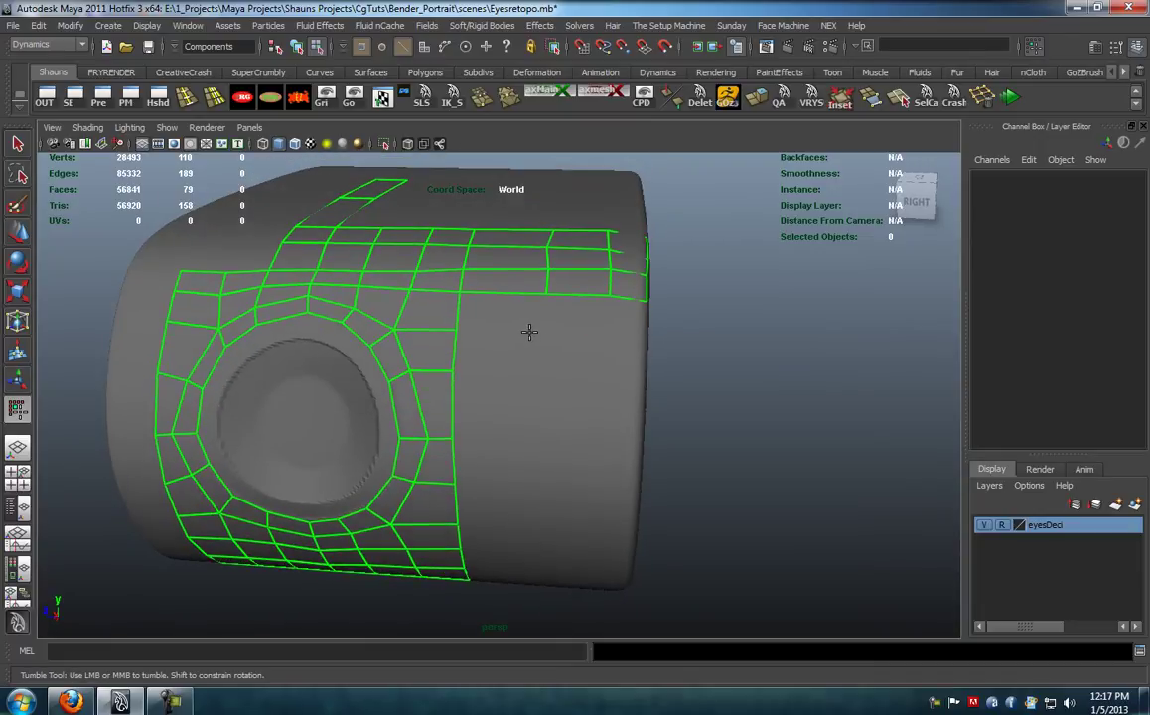
pyautogui.keyDown('shift'); pyautogui.click(577, 318); pyautogui.keyUp('shift')
pyautogui.moveTo(586, 331); pyautogui.dragTo(609, 333)
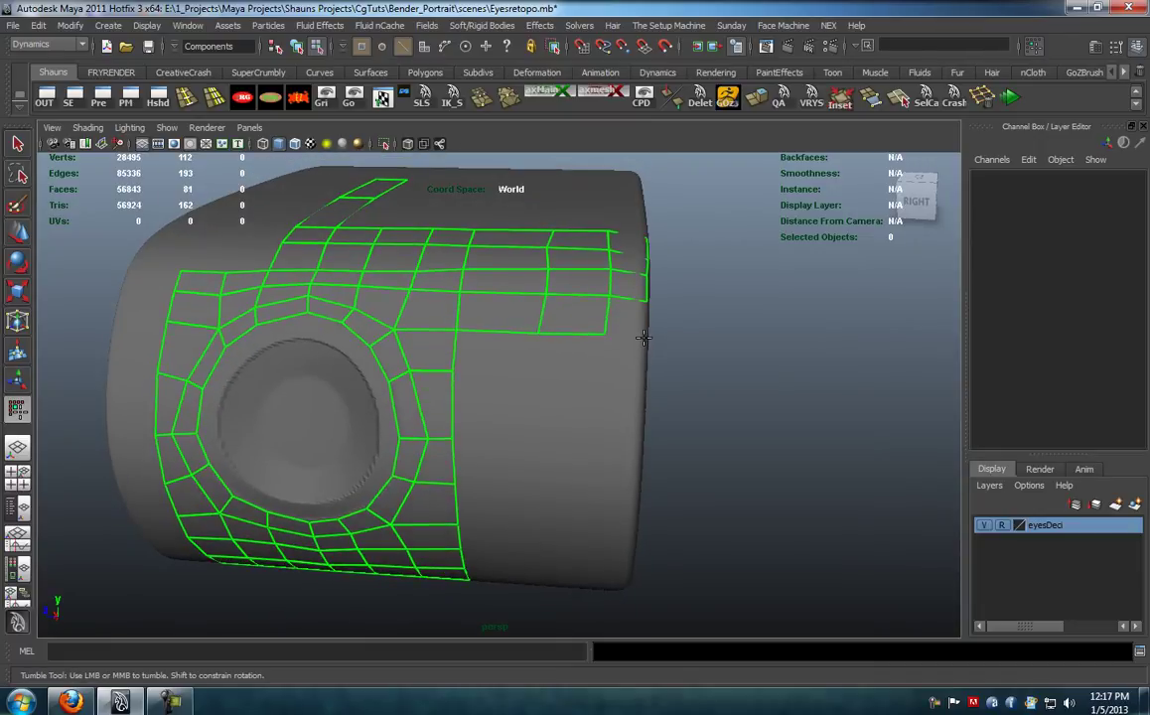
pyautogui.keyDown('shift'); pyautogui.click(647, 337); pyautogui.keyUp('shift')
# Step: Add another row of three quads below it, between the column beside the ring and the rear rim
pyautogui.keyDown('alt'); pyautogui.moveTo(599, 374); pyautogui.dragTo(590, 374); pyautogui.keyUp('alt')
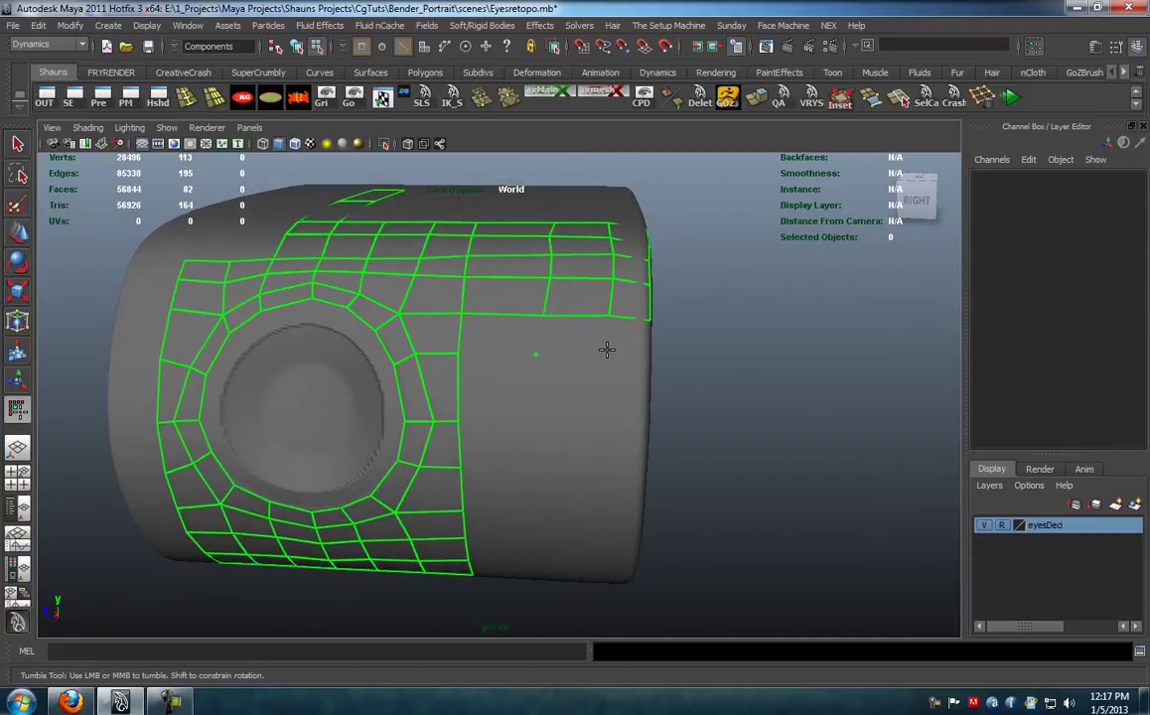
pyautogui.keyDown('shift'); pyautogui.click(581, 334); pyautogui.keyUp('shift')
pyautogui.keyDown('shift'); pyautogui.click(630, 337); pyautogui.keyUp('shift')
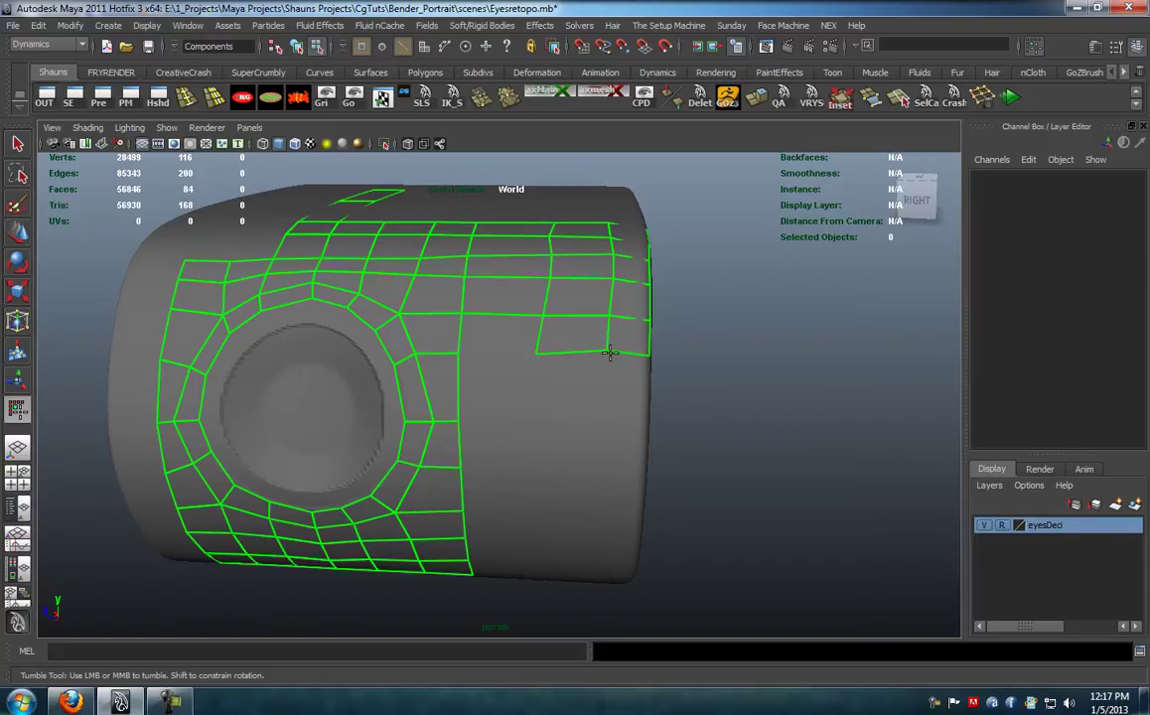
pyautogui.keyDown('shift'); pyautogui.click(525, 338); pyautogui.keyUp('shift')
# Step: Fill three quads down to the level of the ring's rearmost point and align their lower vertices
pyautogui.keyDown('alt'); pyautogui.moveTo(526, 347); pyautogui.dragTo(633, 267); pyautogui.keyUp('alt')
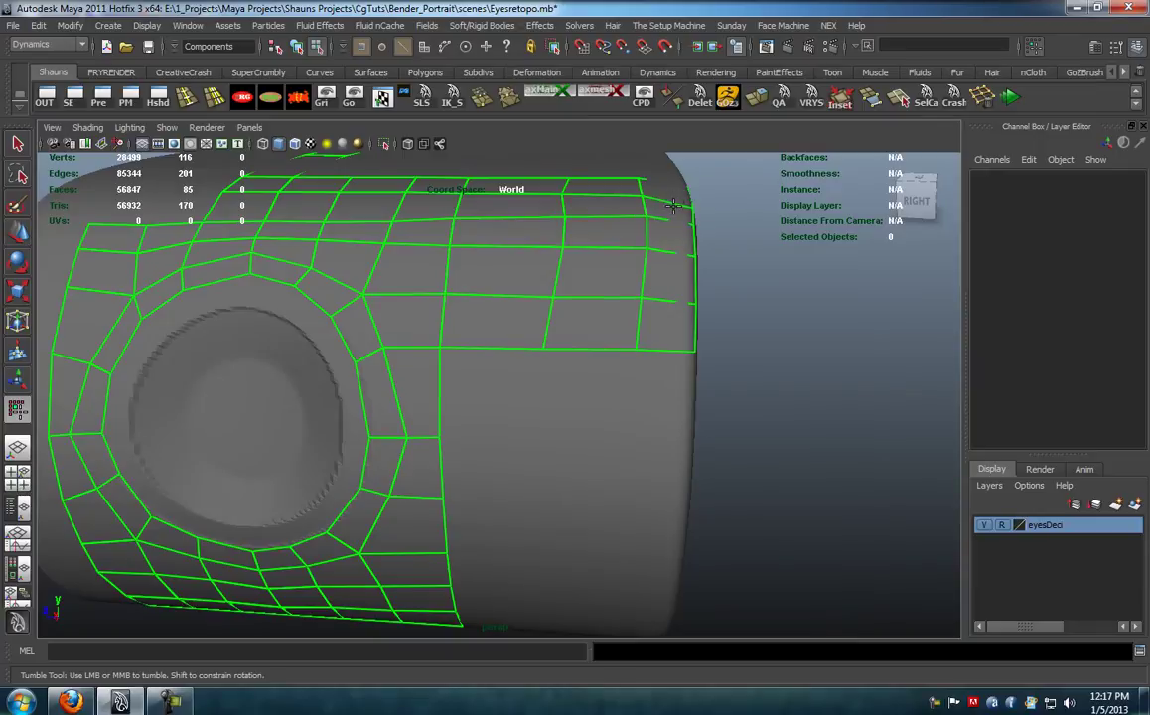
pyautogui.keyDown('alt'); pyautogui.moveTo(616, 279); pyautogui.dragTo(589, 318); pyautogui.keyUp('alt')
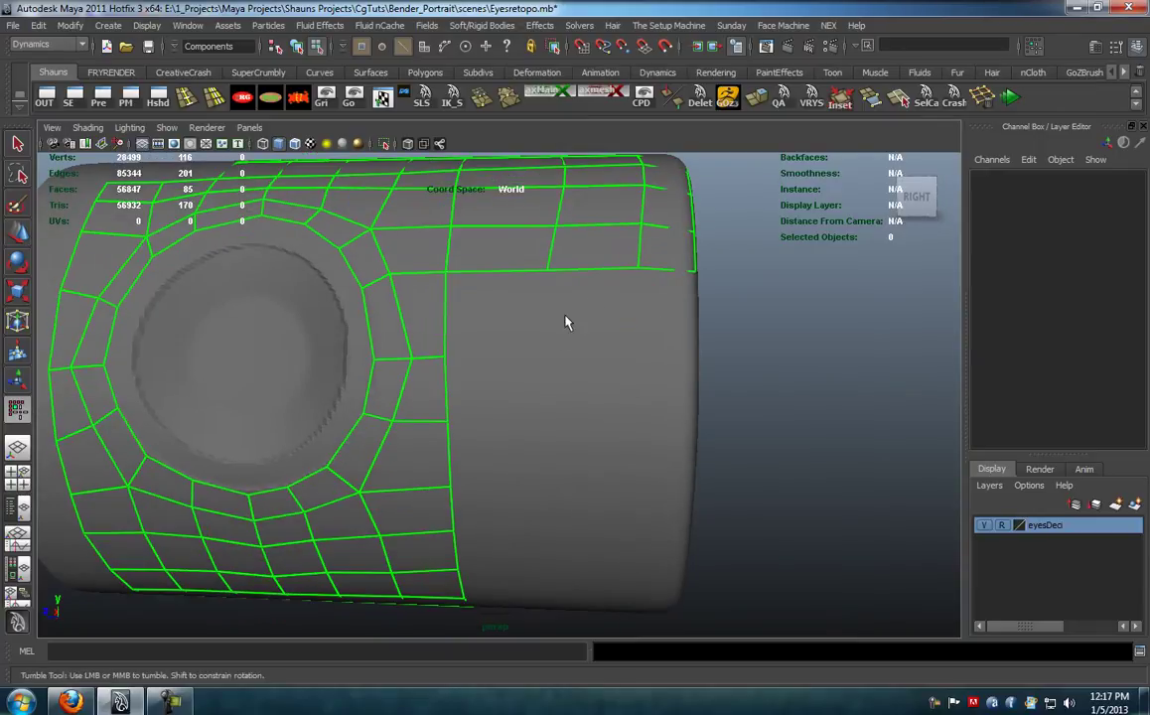
pyautogui.click(694, 345)
pyautogui.keyDown('shift'); pyautogui.click(667, 311); pyautogui.keyUp('shift')
pyautogui.keyDown('shift'); pyautogui.click(586, 313); pyautogui.keyUp('shift')
pyautogui.keyDown('shift'); pyautogui.click(529, 313); pyautogui.keyUp('shift')
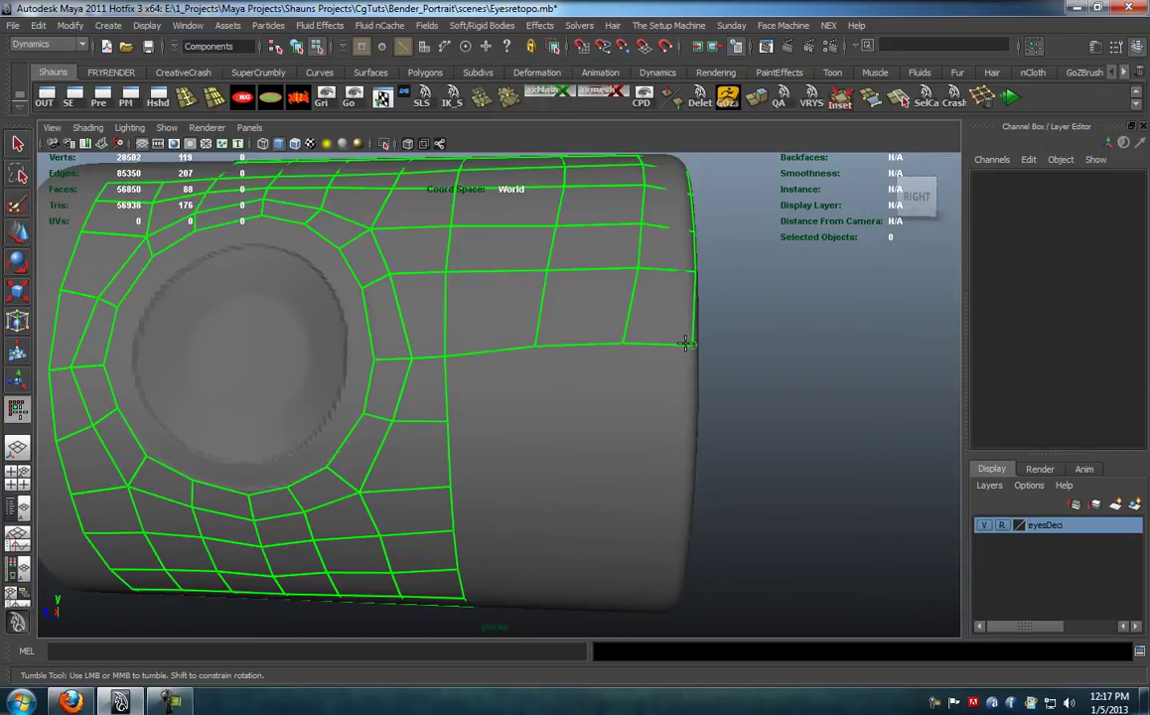
pyautogui.moveTo(696, 347); pyautogui.dragTo(694, 350)
pyautogui.moveTo(623, 343); pyautogui.dragTo(634, 346)
# Step: Fill three quads just below the ring's rearmost point out to the rim and straighten their lower vertices
pyautogui.keyDown('alt'); pyautogui.moveTo(547, 366); pyautogui.dragTo(562, 314, button='middle'); pyautogui.keyUp('alt')
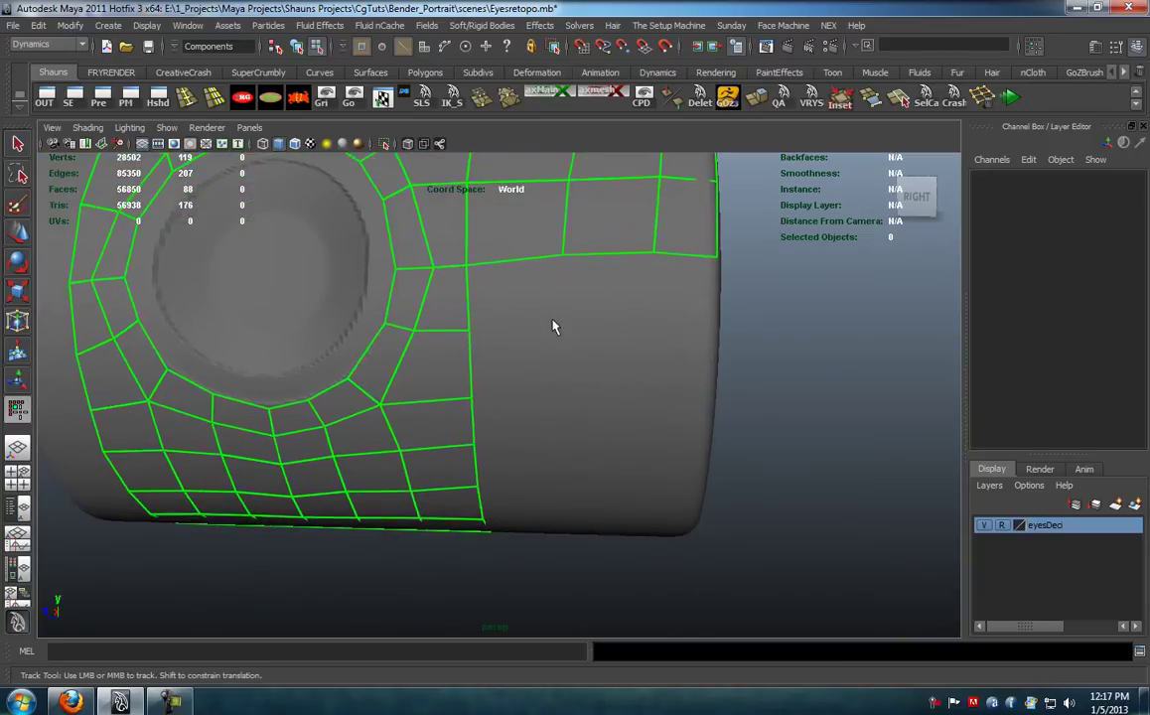
pyautogui.keyDown('shift'); pyautogui.click(678, 310); pyautogui.keyUp('shift')
pyautogui.keyDown('shift'); pyautogui.click(597, 307); pyautogui.keyUp('shift')
pyautogui.keyDown('shift'); pyautogui.click(513, 305); pyautogui.keyUp('shift')
pyautogui.moveTo(696, 345); pyautogui.dragTo(710, 345)
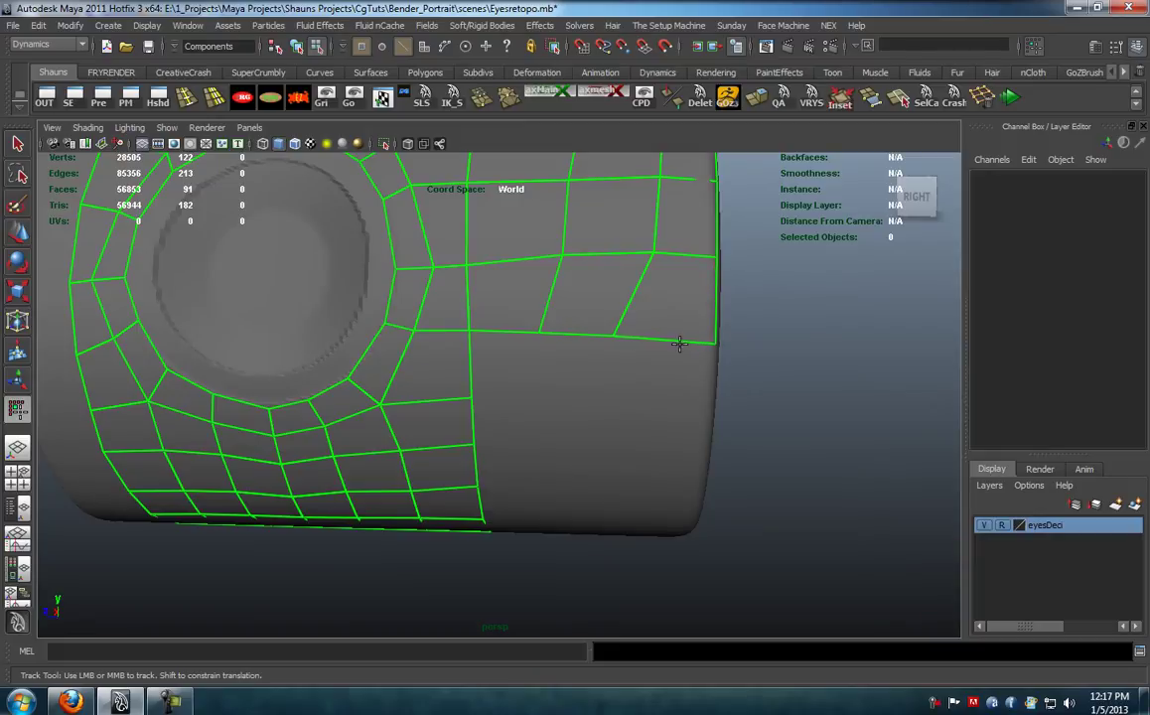
pyautogui.moveTo(615, 338); pyautogui.dragTo(642, 336)
pyautogui.moveTo(539, 331); pyautogui.dragTo(556, 337)
pyautogui.moveTo(715, 342); pyautogui.dragTo(657, 338)
# Step: Add a row of three quads level with the ring's lower rear corner and reposition the lower vertices
pyautogui.keyDown('alt'); pyautogui.moveTo(562, 336); pyautogui.dragTo(546, 314); pyautogui.keyUp('alt')
pyautogui.click(646, 310)
pyautogui.click(706, 315)
pyautogui.keyDown('shift'); pyautogui.click(683, 287); pyautogui.keyUp('shift')
pyautogui.keyDown('shift'); pyautogui.click(598, 283); pyautogui.keyUp('shift')
pyautogui.keyDown('shift'); pyautogui.click(524, 284); pyautogui.keyUp('shift')
pyautogui.moveTo(549, 305); pyautogui.dragTo(567, 307)
pyautogui.moveTo(648, 311); pyautogui.dragTo(557, 303)
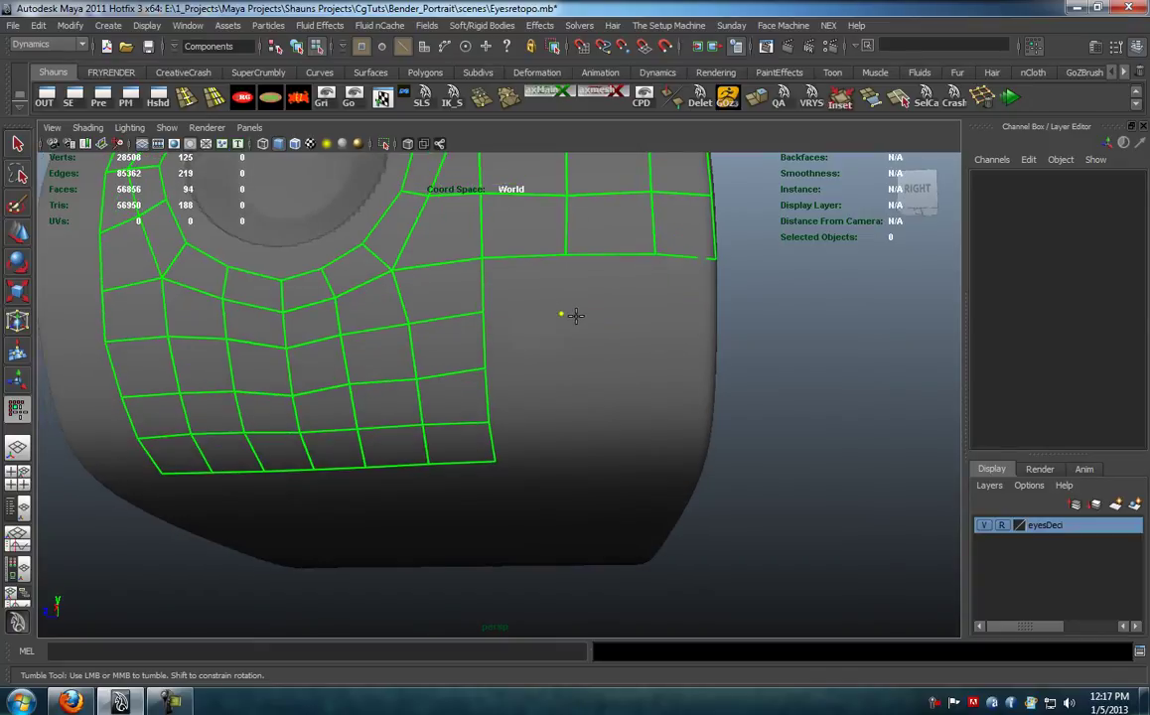
# Step: Fill three quads between the column below the ring and the rear rim and adjust their lower vertices
pyautogui.keyDown('shift'); pyautogui.click(687, 294); pyautogui.keyUp('shift')
pyautogui.keyDown('shift'); pyautogui.click(607, 293); pyautogui.keyUp('shift')
pyautogui.keyDown('shift'); pyautogui.click(536, 295); pyautogui.keyUp('shift')
pyautogui.moveTo(656, 314); pyautogui.dragTo(660, 316)
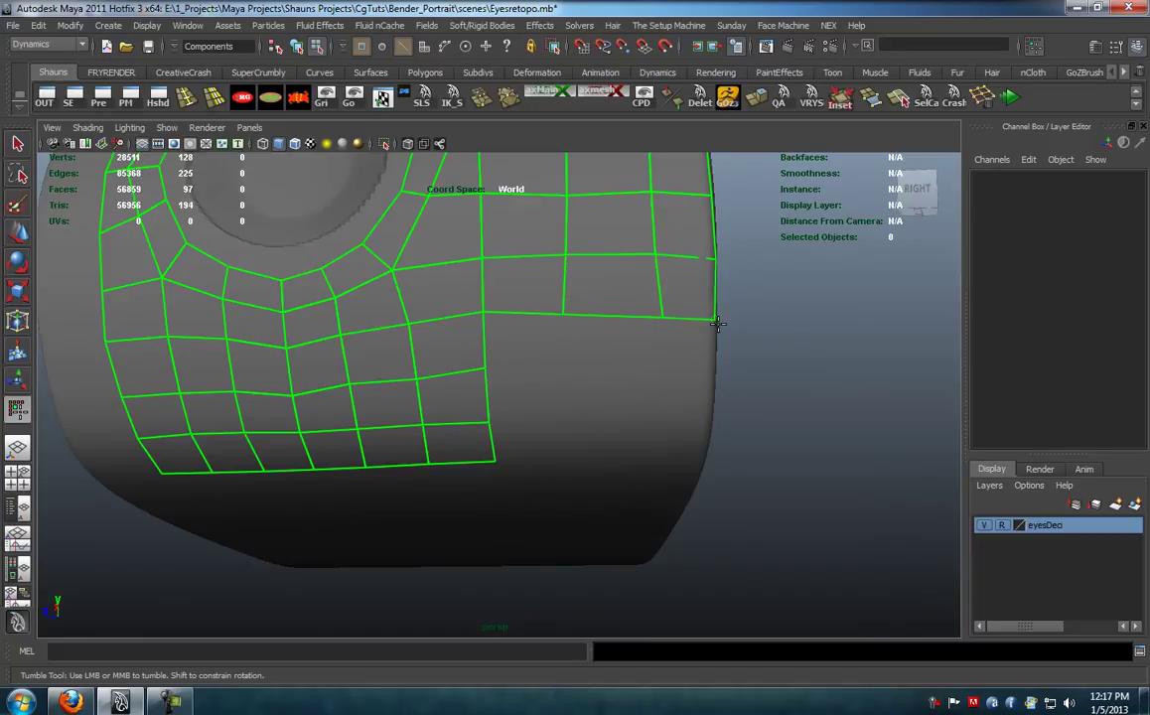
# Step: Add a second row of three quads beneath, out to the rear rim, and even out the vertices along its lower edge
pyautogui.moveTo(562, 314)
pyautogui.mouseDown()
pyautogui.moveTo(575, 314)
pyautogui.moveTo(561, 329)
pyautogui.mouseUp()
pyautogui.click(648, 324)
pyautogui.keyDown('shift'); pyautogui.click(681, 307); pyautogui.keyUp('shift')
pyautogui.keyDown('shift'); pyautogui.click(602, 303); pyautogui.keyUp('shift')
pyautogui.keyDown('shift'); pyautogui.click(526, 304); pyautogui.keyUp('shift')
pyautogui.moveTo(552, 324); pyautogui.dragTo(569, 325)
pyautogui.moveTo(569, 276); pyautogui.dragTo(560, 275)
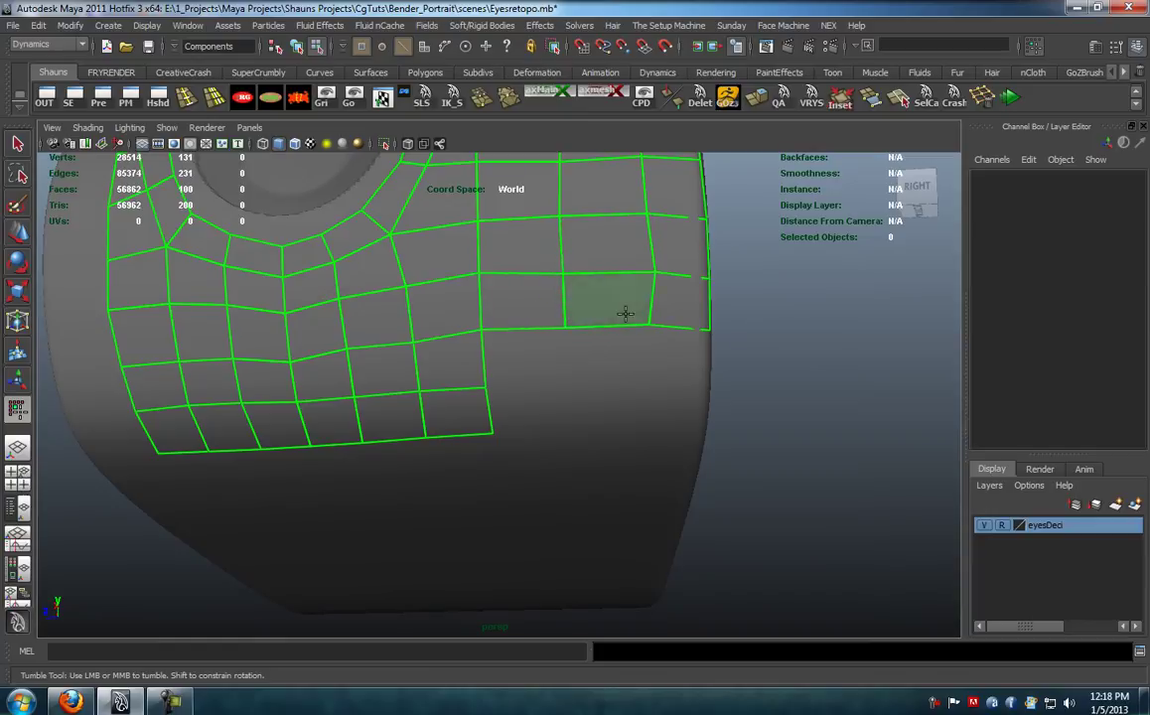
# Step: Extend the rear section downward with a third row of three quads and align its inner lower vertices
pyautogui.moveTo(653, 321); pyautogui.dragTo(660, 418)
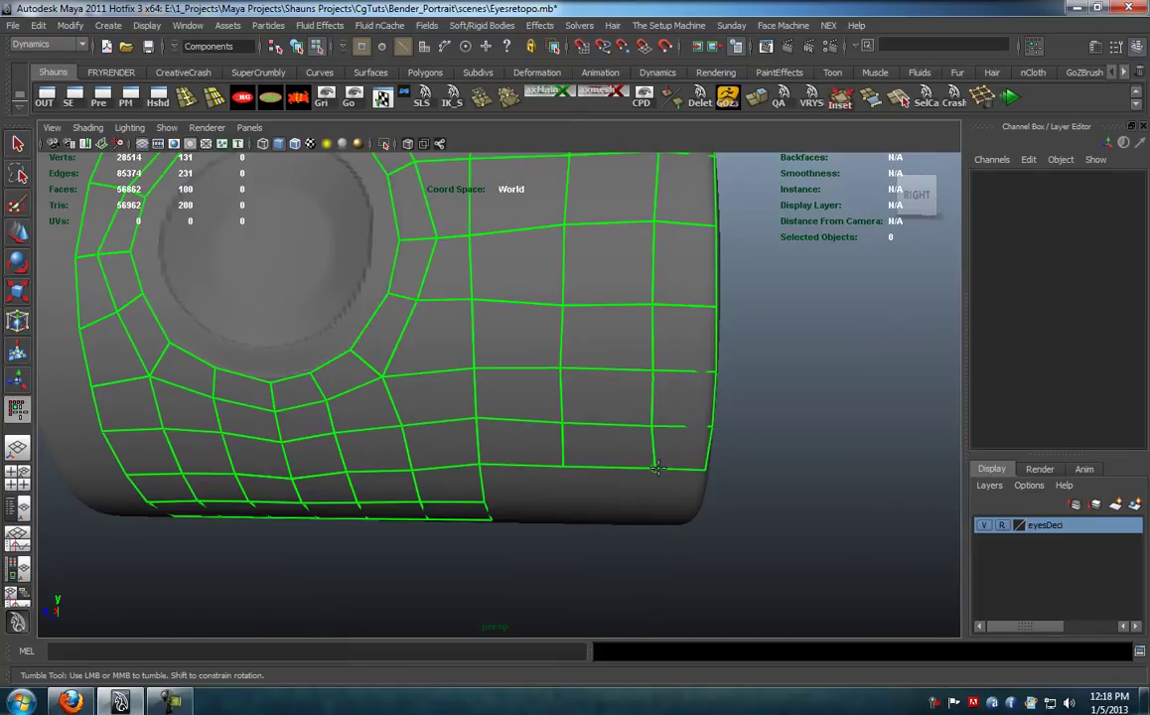
pyautogui.keyDown('alt'); pyautogui.moveTo(574, 417); pyautogui.dragTo(565, 368); pyautogui.keyUp('alt')
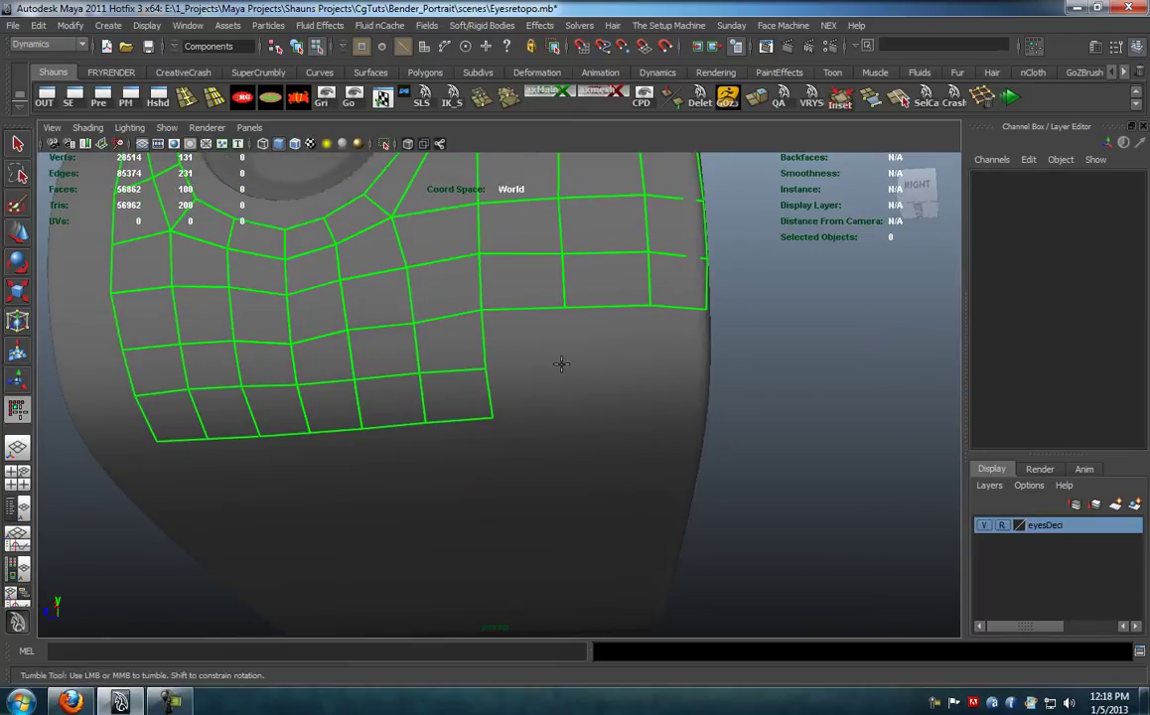
pyautogui.keyDown('shift'); pyautogui.click(680, 338); pyautogui.keyUp('shift')
pyautogui.keyDown('shift'); pyautogui.click(602, 338); pyautogui.keyUp('shift')
pyautogui.keyDown('shift'); pyautogui.click(526, 340); pyautogui.keyUp('shift')
pyautogui.moveTo(705, 366); pyautogui.dragTo(653, 362)
pyautogui.moveTo(560, 363); pyautogui.dragTo(570, 362)
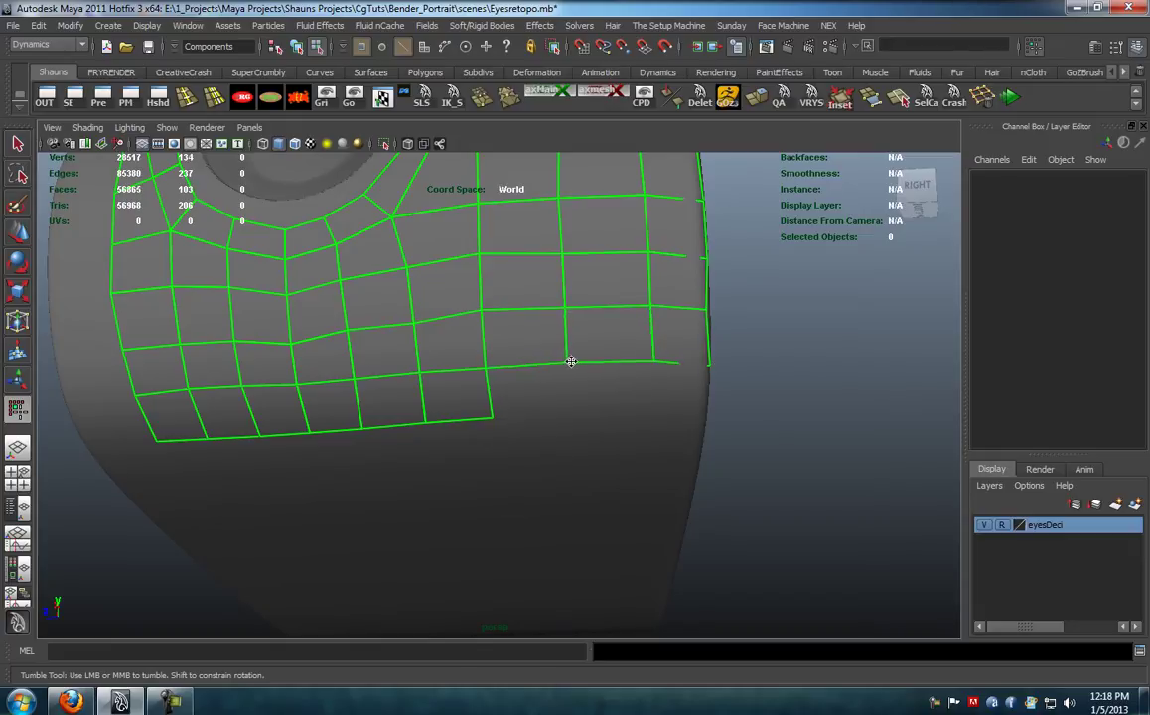
# Step: Fill the last three quads level with the patch's bottom edge out to the rear rim and align their lower vertices
pyautogui.click(699, 424)
pyautogui.keyDown('shift'); pyautogui.click(689, 396); pyautogui.keyUp('shift')
pyautogui.keyDown('shift'); pyautogui.click(616, 395); pyautogui.keyUp('shift')
pyautogui.keyDown('shift'); pyautogui.click(534, 402); pyautogui.keyUp('shift')
pyautogui.moveTo(564, 411); pyautogui.dragTo(568, 408)
pyautogui.moveTo(661, 419); pyautogui.dragTo(705, 416)
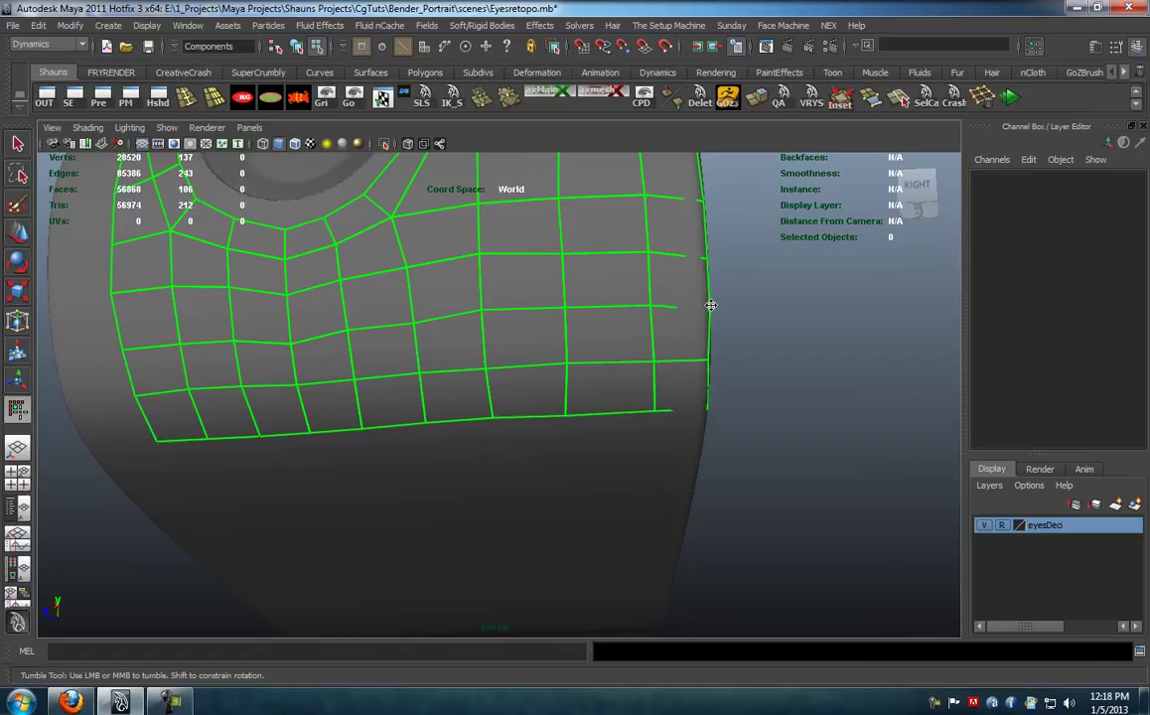
# Step: Fill the upper front corner above the ring with a two-by-two block of quads beside the top strip and straighten its vertices
pyautogui.keyDown('alt'); pyautogui.moveTo(708, 306); pyautogui.dragTo(620, 347, button='right'); pyautogui.keyUp('alt')
pyautogui.keyDown('alt'); pyautogui.moveTo(620, 347); pyautogui.dragTo(536, 424); pyautogui.keyUp('alt')
pyautogui.scroll(3, 536, 424)
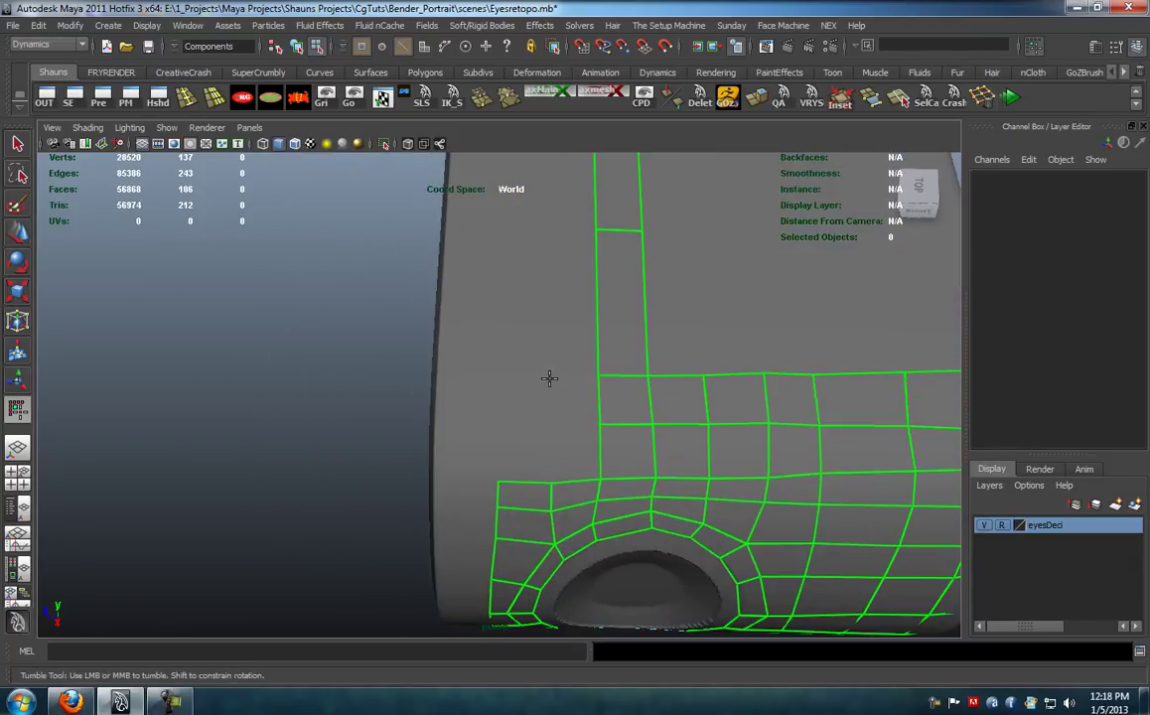
pyautogui.keyDown('shift'); pyautogui.click(564, 446); pyautogui.keyUp('shift')
pyautogui.moveTo(545, 410); pyautogui.dragTo(551, 425)
pyautogui.keyDown('shift'); pyautogui.click(569, 399); pyautogui.keyUp('shift')
pyautogui.keyDown('shift'); pyautogui.click(503, 453); pyautogui.keyUp('shift')
pyautogui.keyDown('shift'); pyautogui.click(513, 403); pyautogui.keyUp('shift')
pyautogui.moveTo(498, 391); pyautogui.dragTo(504, 380)
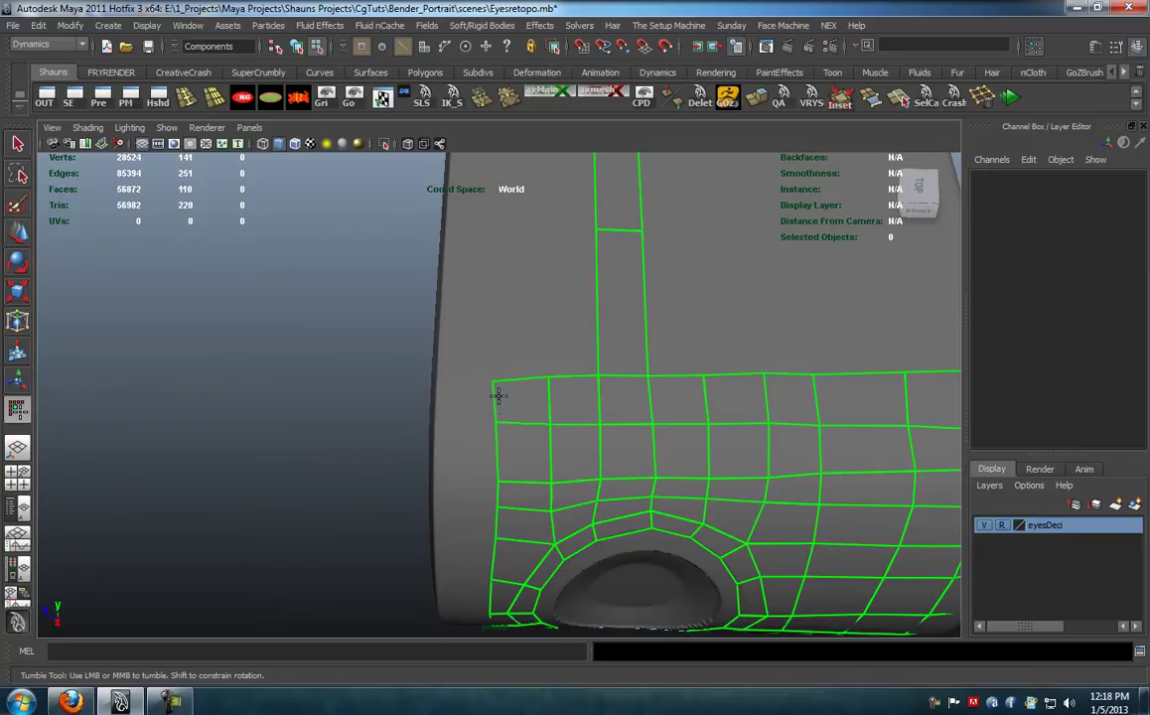
# Step: Extend the patch's upper front edge to the front rim with four quads down the curve and fit their outer vertices to the rim
pyautogui.keyDown('alt'); pyautogui.moveTo(499, 421); pyautogui.dragTo(434, 373); pyautogui.keyUp('alt')
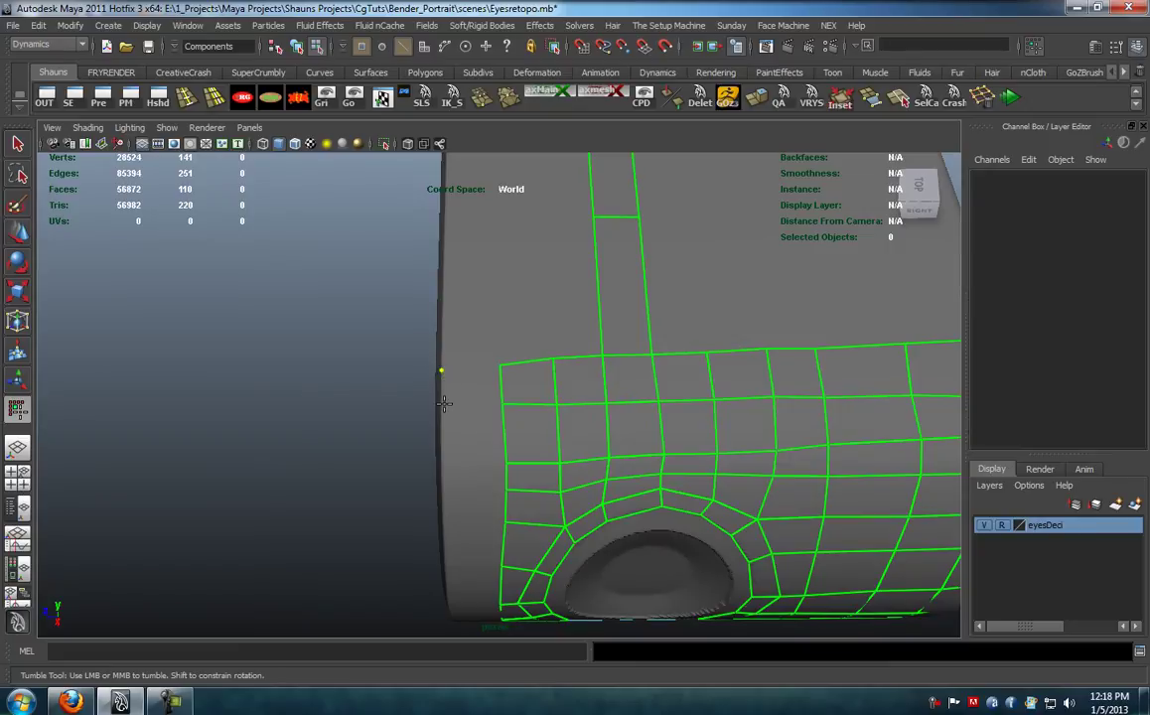
pyautogui.keyDown('shift'); pyautogui.click(451, 402); pyautogui.keyUp('shift')
pyautogui.keyDown('shift'); pyautogui.click(452, 447); pyautogui.keyUp('shift')
pyautogui.keyDown('alt'); pyautogui.moveTo(454, 452); pyautogui.dragTo(744, 478); pyautogui.keyUp('alt')
pyautogui.scroll(5, 585, 440)
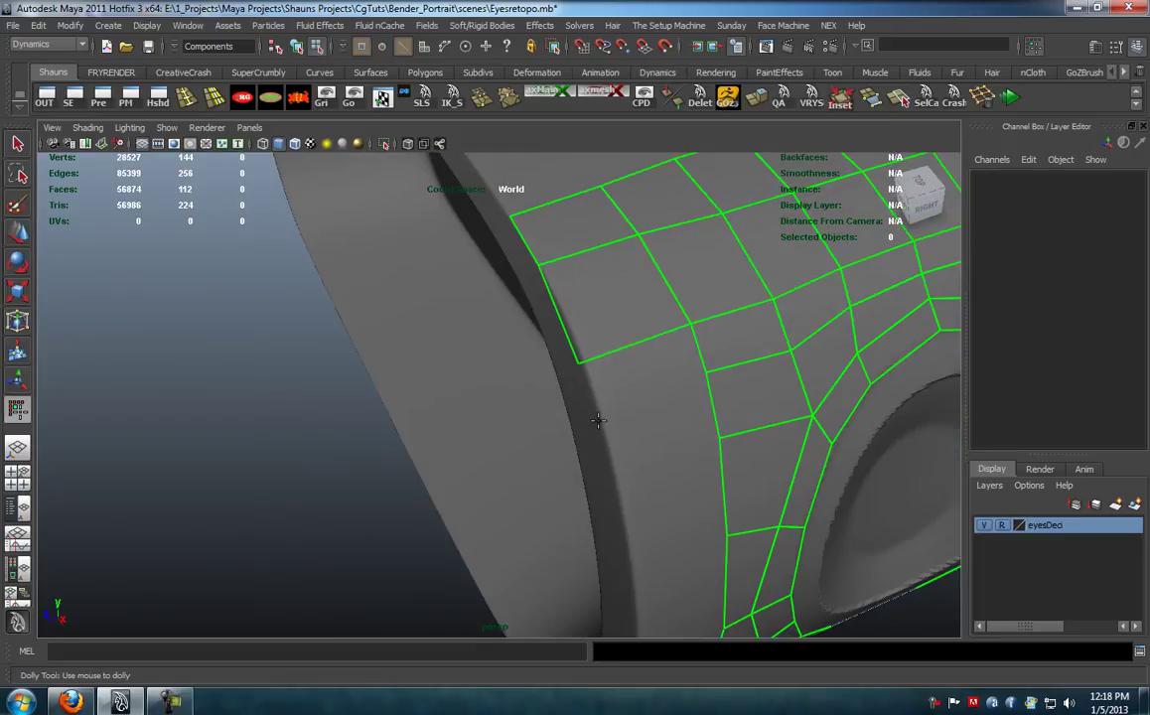
pyautogui.keyDown('shift'); pyautogui.click(635, 374); pyautogui.keyUp('shift')
pyautogui.moveTo(604, 414); pyautogui.dragTo(604, 410)
pyautogui.moveTo(579, 362); pyautogui.dragTo(587, 359)
pyautogui.click(620, 477)
pyautogui.keyDown('shift'); pyautogui.click(651, 434); pyautogui.keyUp('shift')
pyautogui.moveTo(617, 473); pyautogui.dragTo(611, 473)
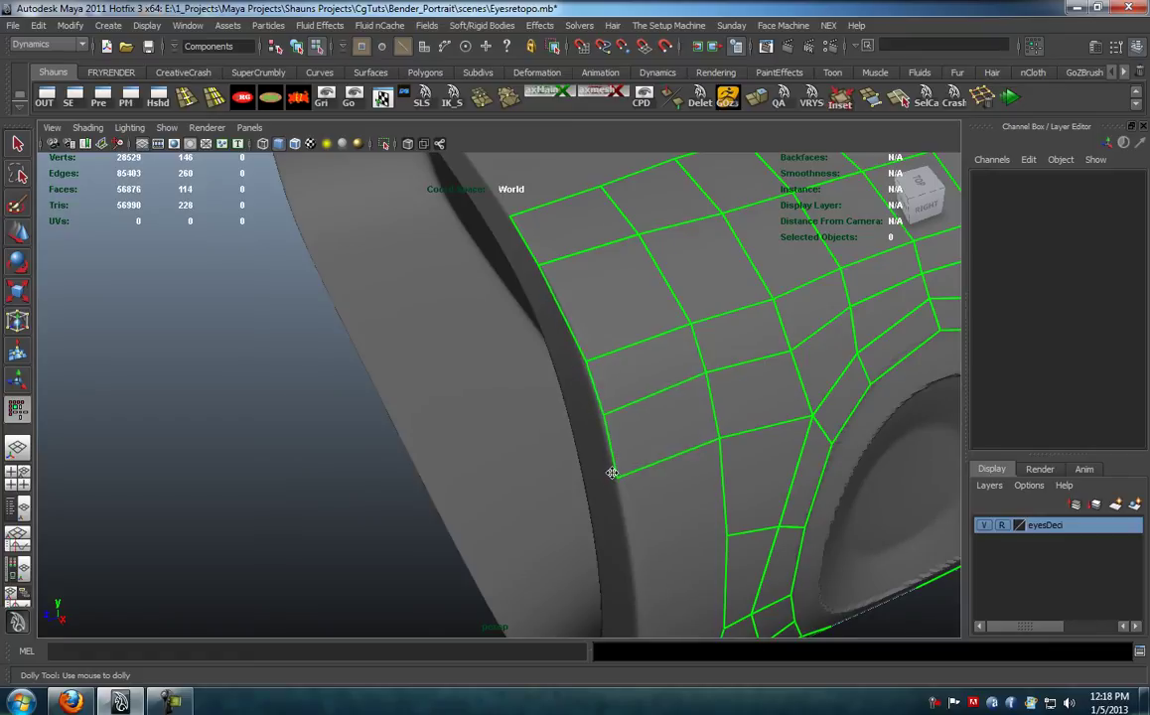
# Step: Continue the column of quads down the front rim past the ring, lowering the outer vertex of the first one
pyautogui.keyDown('alt'); pyautogui.moveTo(603, 420); pyautogui.dragTo(613, 439, button='middle'); pyautogui.keyUp('alt')
pyautogui.click(615, 464)
pyautogui.keyDown('shift'); pyautogui.click(639, 419); pyautogui.keyUp('shift')
pyautogui.keyDown('alt'); pyautogui.moveTo(652, 459); pyautogui.dragTo(640, 390); pyautogui.keyUp('alt')
pyautogui.keyDown('alt'); pyautogui.moveTo(619, 278); pyautogui.dragTo(621, 296, button='middle'); pyautogui.keyUp('alt')
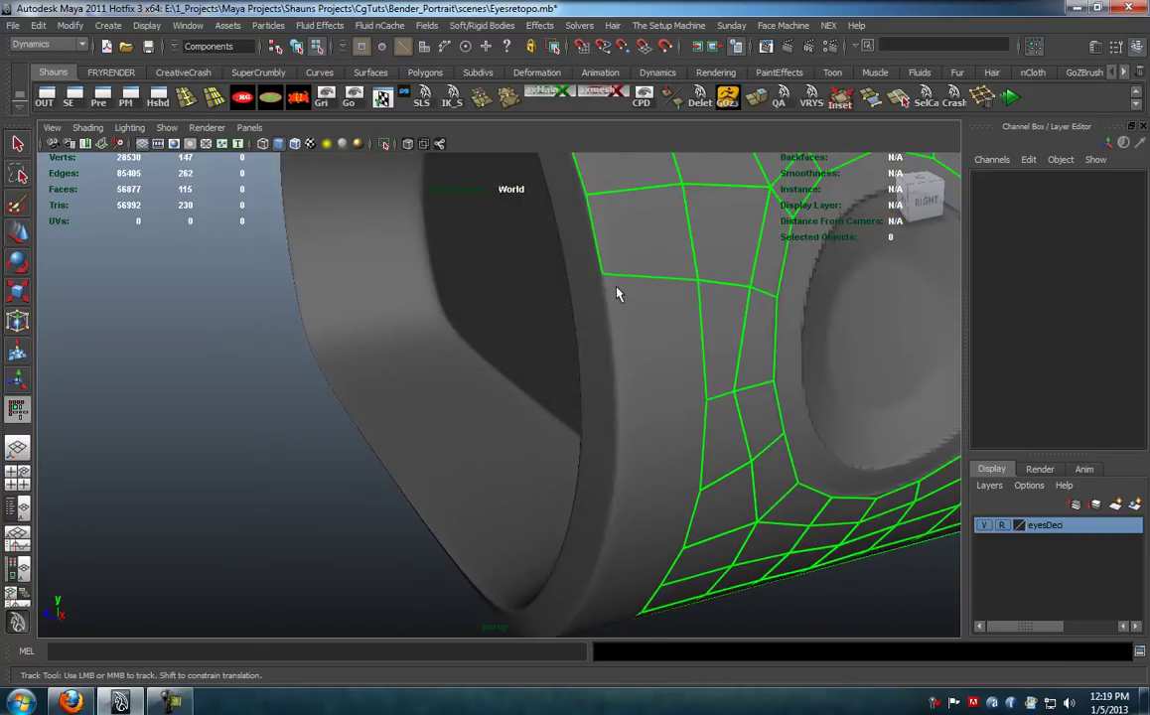
pyautogui.moveTo(601, 273); pyautogui.dragTo(616, 330)
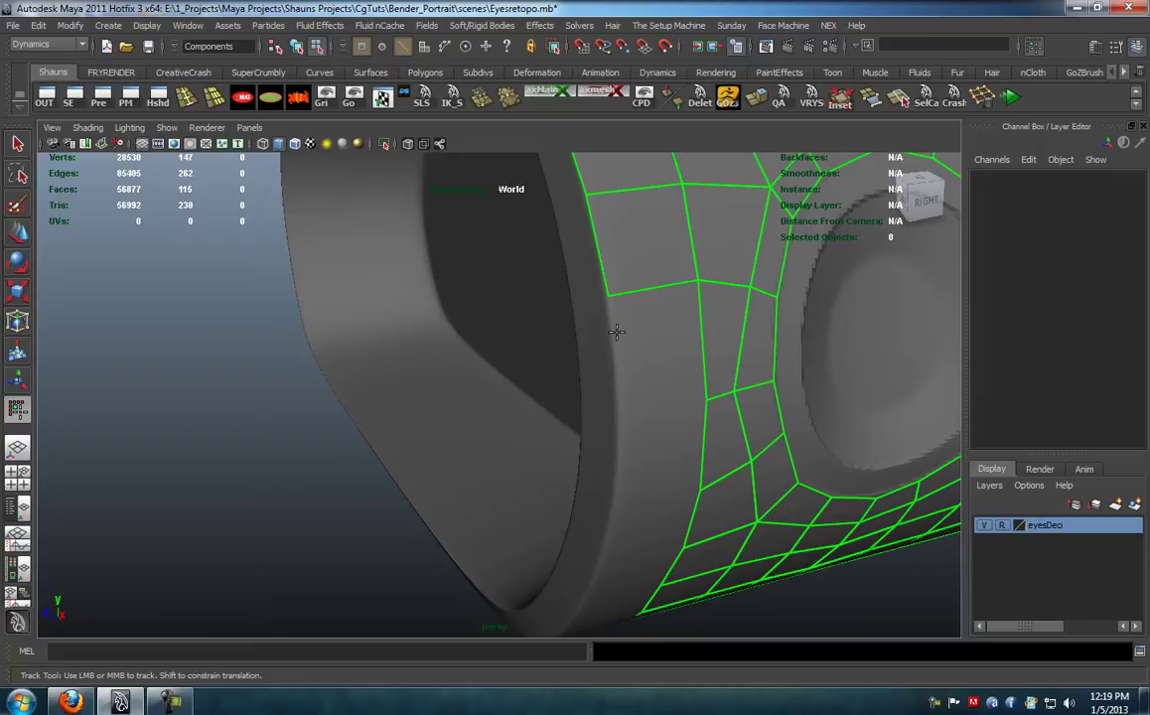
pyautogui.click(622, 406)
pyautogui.keyDown('shift'); pyautogui.click(647, 355); pyautogui.keyUp('shift')
pyautogui.keyDown('alt'); pyautogui.moveTo(637, 410); pyautogui.dragTo(607, 337); pyautogui.keyUp('alt')
pyautogui.keyDown('shift'); pyautogui.click(651, 326); pyautogui.keyUp('shift')
pyautogui.click(541, 327)
pyautogui.keyDown('shift'); pyautogui.click(636, 327); pyautogui.keyUp('shift')
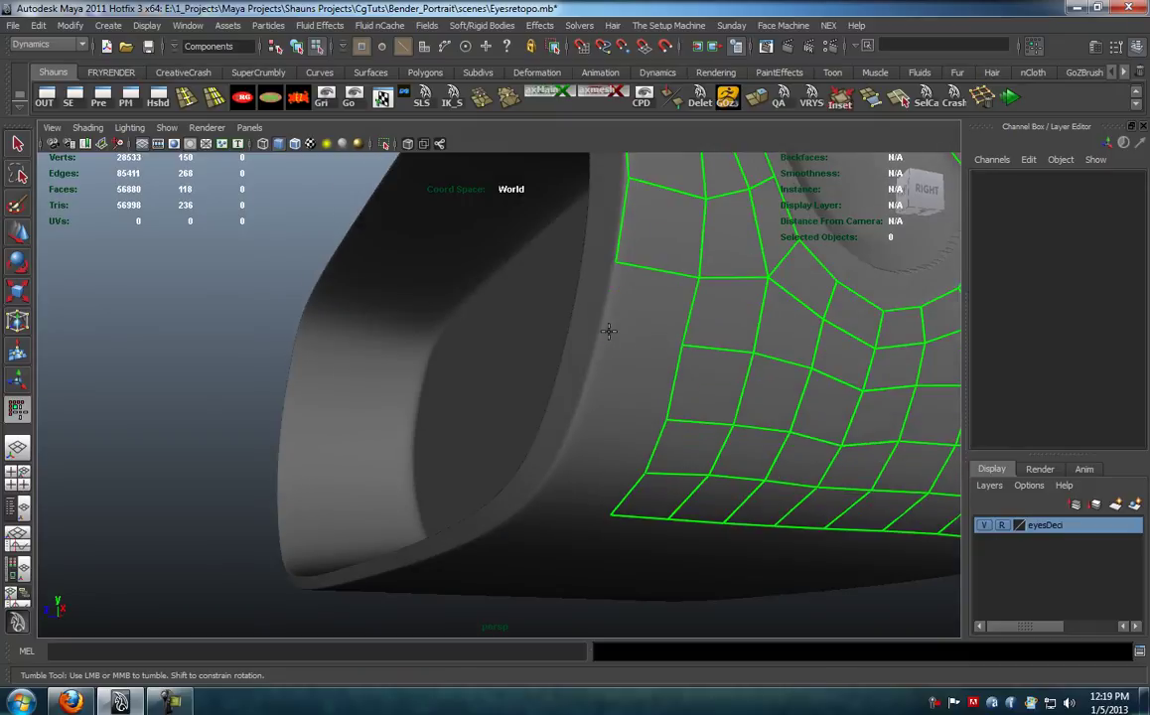
# Step: Add four more quads along the front rim around the lower curve to the patch's bottom corner
pyautogui.click(602, 331)
pyautogui.keyDown('shift'); pyautogui.click(646, 321); pyautogui.keyUp('shift')
pyautogui.click(591, 377)
pyautogui.keyDown('shift'); pyautogui.click(625, 374); pyautogui.keyUp('shift')
pyautogui.moveTo(592, 379)
pyautogui.mouseDown()
pyautogui.moveTo(581, 402)
pyautogui.moveTo(573, 373)
pyautogui.mouseUp()
pyautogui.click(569, 390)
pyautogui.keyDown('shift'); pyautogui.click(611, 369); pyautogui.keyUp('shift')
pyautogui.click(537, 393)
pyautogui.keyDown('shift'); pyautogui.click(591, 377); pyautogui.keyUp('shift')
# Step: Place points and quads for a narrow strip running across the underside toward the left side of the housing
pyautogui.keyDown('alt'); pyautogui.moveTo(538, 392); pyautogui.dragTo(573, 341); pyautogui.keyUp('alt')
pyautogui.keyDown('alt'); pyautogui.moveTo(589, 512); pyautogui.dragTo(552, 414, button='middle'); pyautogui.keyUp('alt')
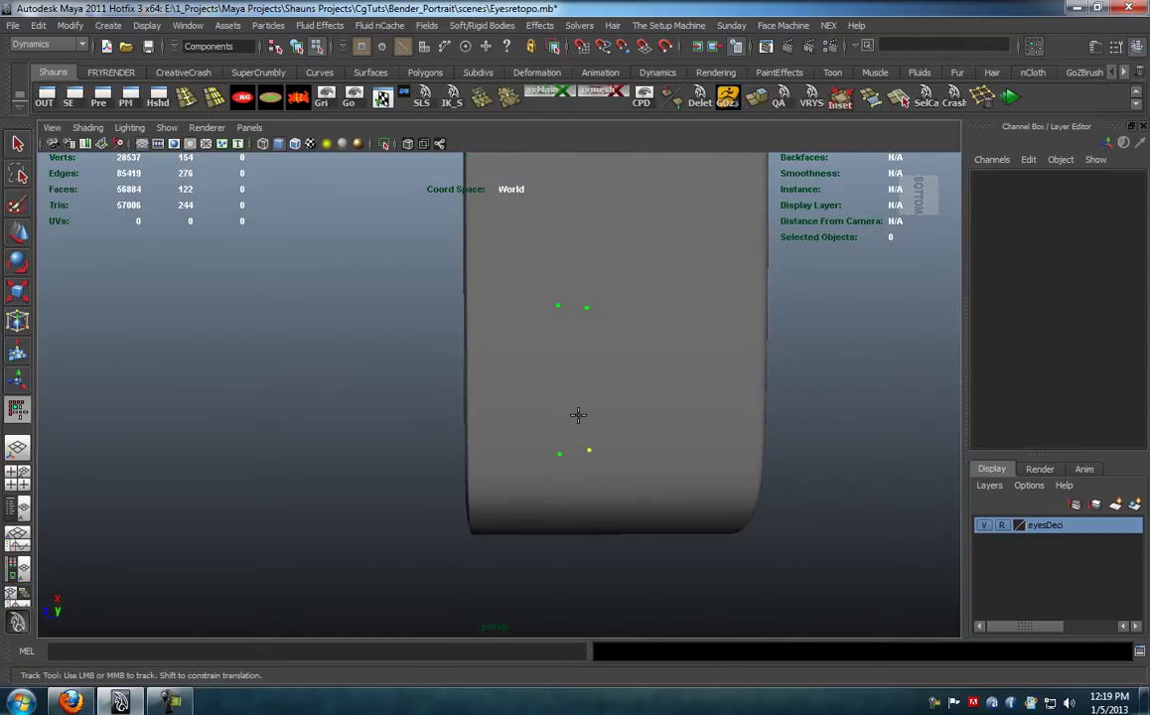
pyautogui.moveTo(574, 393)
pyautogui.keyDown('alt'); pyautogui.mouseDown()
pyautogui.moveTo(587, 392)
pyautogui.moveTo(567, 356)
pyautogui.moveTo(567, 288)
pyautogui.moveTo(556, 395)
pyautogui.mouseUp(); pyautogui.keyUp('alt')
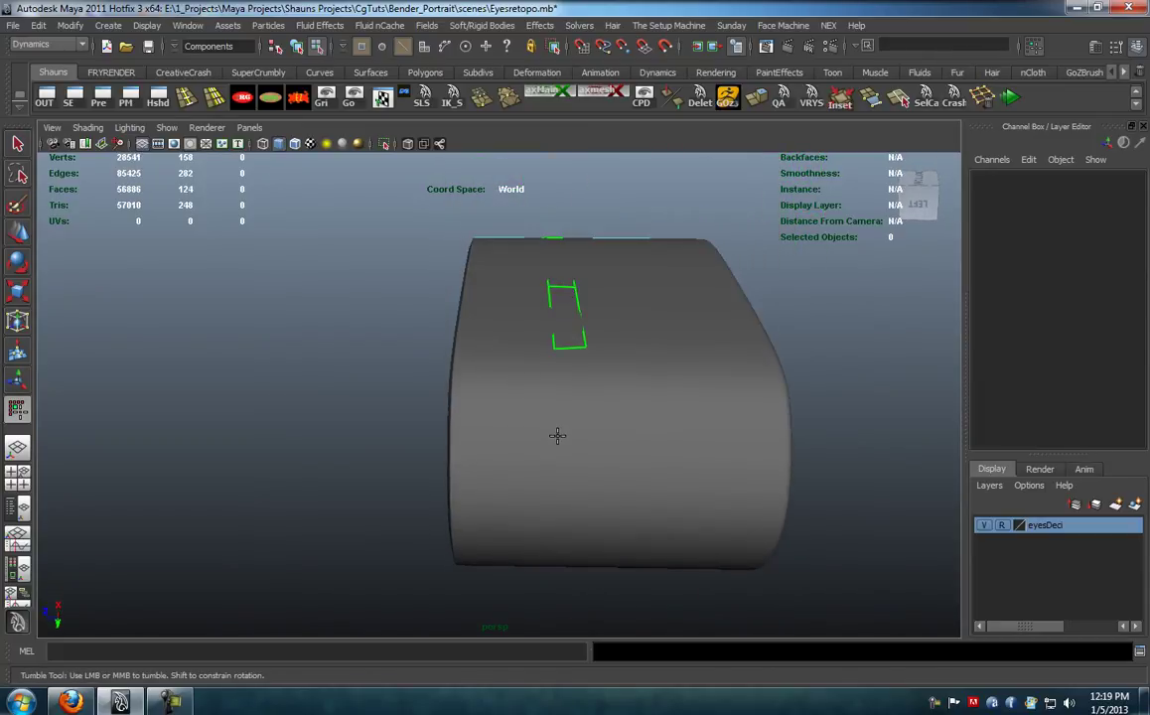
pyautogui.keyDown('alt'); pyautogui.moveTo(584, 436); pyautogui.dragTo(555, 350); pyautogui.keyUp('alt')
pyautogui.click(585, 329)
pyautogui.keyDown('shift'); pyautogui.click(567, 361); pyautogui.keyUp('shift')
pyautogui.keyDown('shift'); pyautogui.click(562, 395); pyautogui.keyUp('shift')
pyautogui.keyDown('alt'); pyautogui.moveTo(562, 395); pyautogui.dragTo(574, 584); pyautogui.keyUp('alt')
# Step: Continue the narrow strip of quads around the lower curve and up the left side of the housing
pyautogui.keyDown('ctrl'); pyautogui.click(550, 314); pyautogui.keyUp('ctrl')
pyautogui.keyDown('alt'); pyautogui.moveTo(549, 312); pyautogui.dragTo(559, 347); pyautogui.keyUp('alt')
pyautogui.keyDown('ctrl'); pyautogui.click(571, 401); pyautogui.keyUp('ctrl')
pyautogui.keyDown('alt'); pyautogui.moveTo(570, 401); pyautogui.dragTo(581, 419); pyautogui.keyUp('alt')
pyautogui.keyDown('ctrl'); pyautogui.click(580, 413); pyautogui.keyUp('ctrl')
pyautogui.keyDown('ctrl'); pyautogui.click(579, 446); pyautogui.keyUp('ctrl')
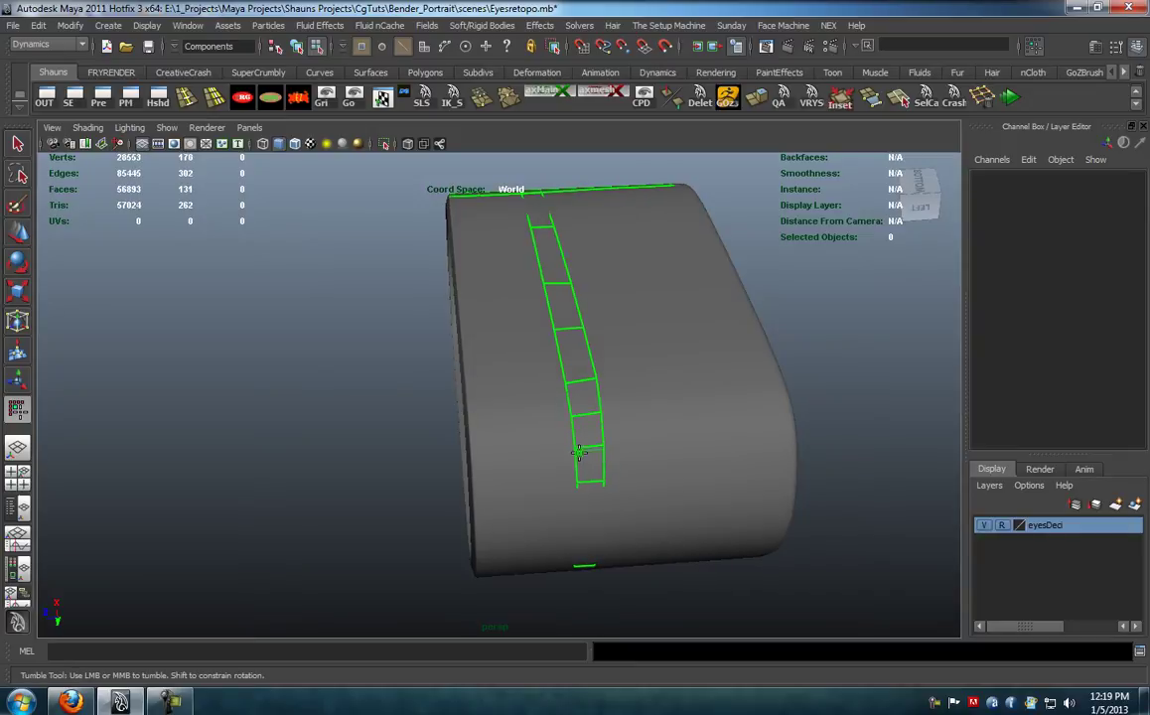
pyautogui.keyDown('ctrl'); pyautogui.click(579, 467); pyautogui.keyUp('ctrl')
pyautogui.keyDown('alt'); pyautogui.moveTo(580, 467); pyautogui.dragTo(584, 423); pyautogui.keyUp('alt')
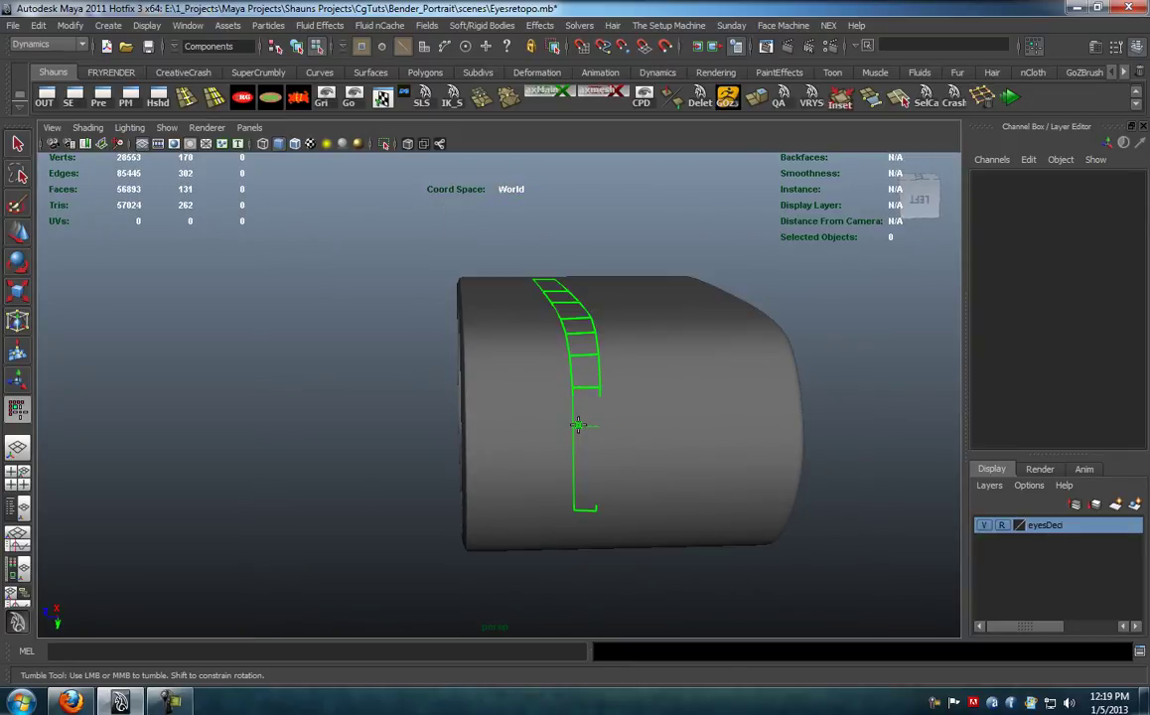
pyautogui.keyDown('ctrl'); pyautogui.click(577, 469); pyautogui.keyUp('ctrl')
pyautogui.keyDown('alt'); pyautogui.moveTo(577, 469); pyautogui.dragTo(405, 366); pyautogui.keyUp('alt')
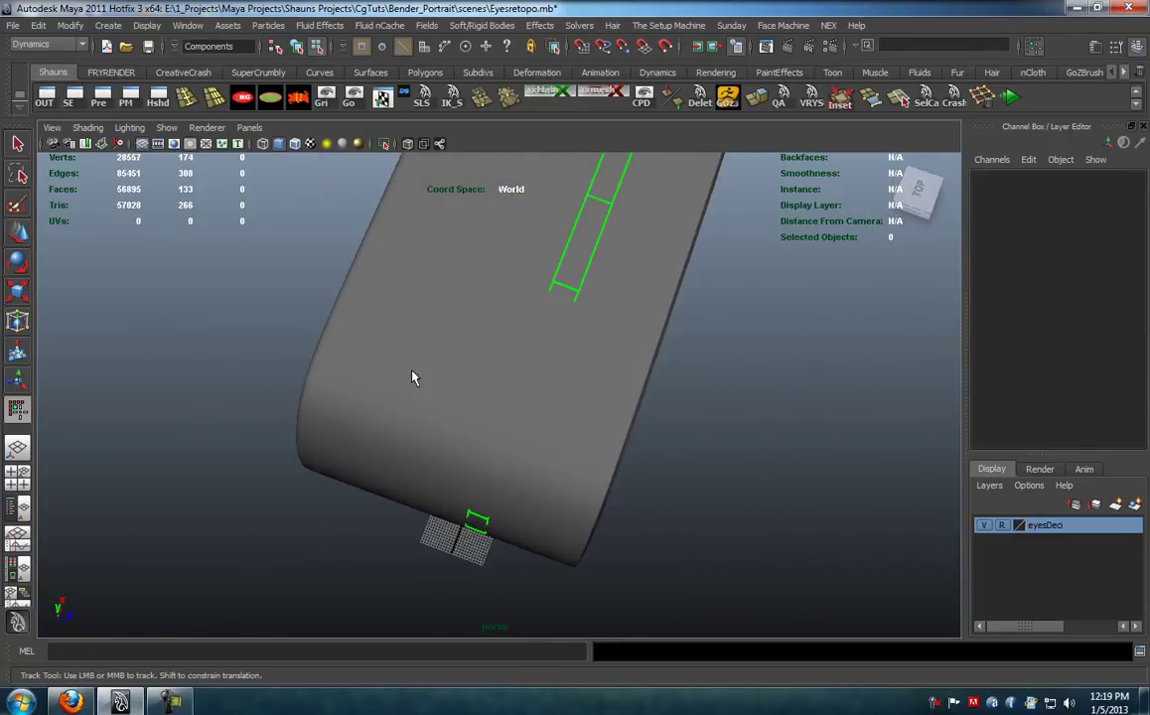
pyautogui.keyDown('ctrl'); pyautogui.click(532, 359); pyautogui.keyUp('ctrl')
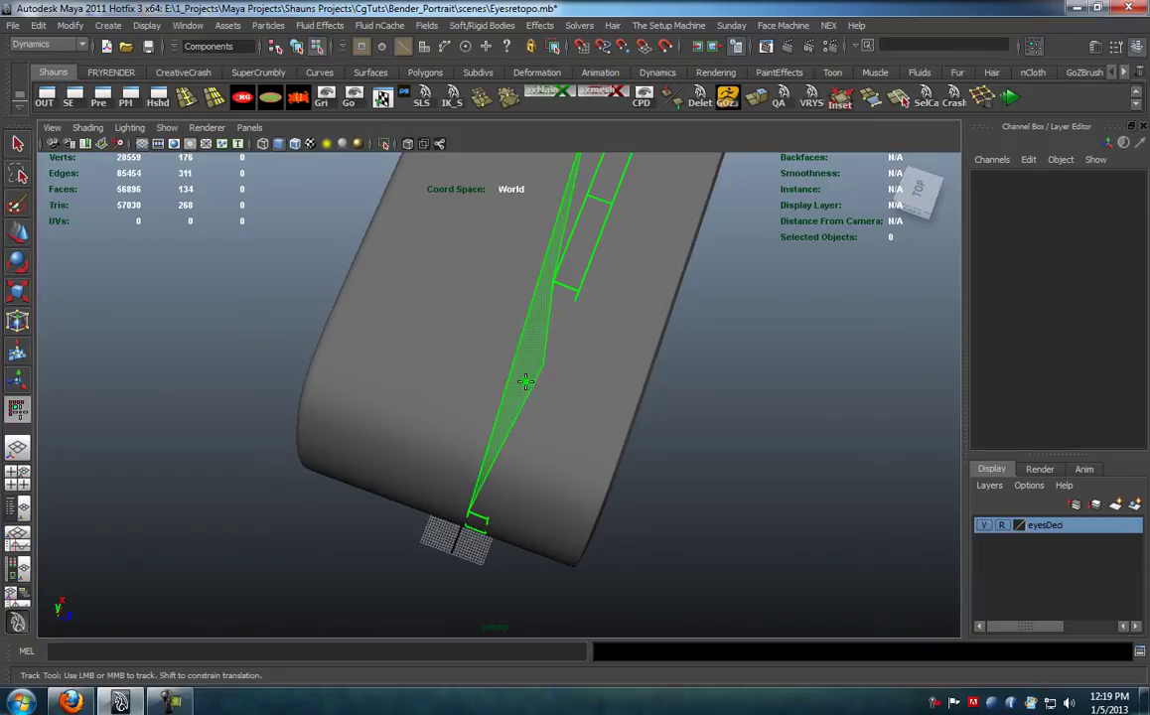
pyautogui.hotkey('ctrl', 'z')
pyautogui.keyDown('alt'); pyautogui.moveTo(541, 390); pyautogui.dragTo(532, 314); pyautogui.keyUp('alt')
pyautogui.click(531, 314)
pyautogui.hotkey('ctrl', 'z')
# Step: Bridge the gap in the strip across the top of the housing with a quad
pyautogui.keyDown('alt'); pyautogui.moveTo(483, 358); pyautogui.dragTo(449, 392); pyautogui.keyUp('alt')
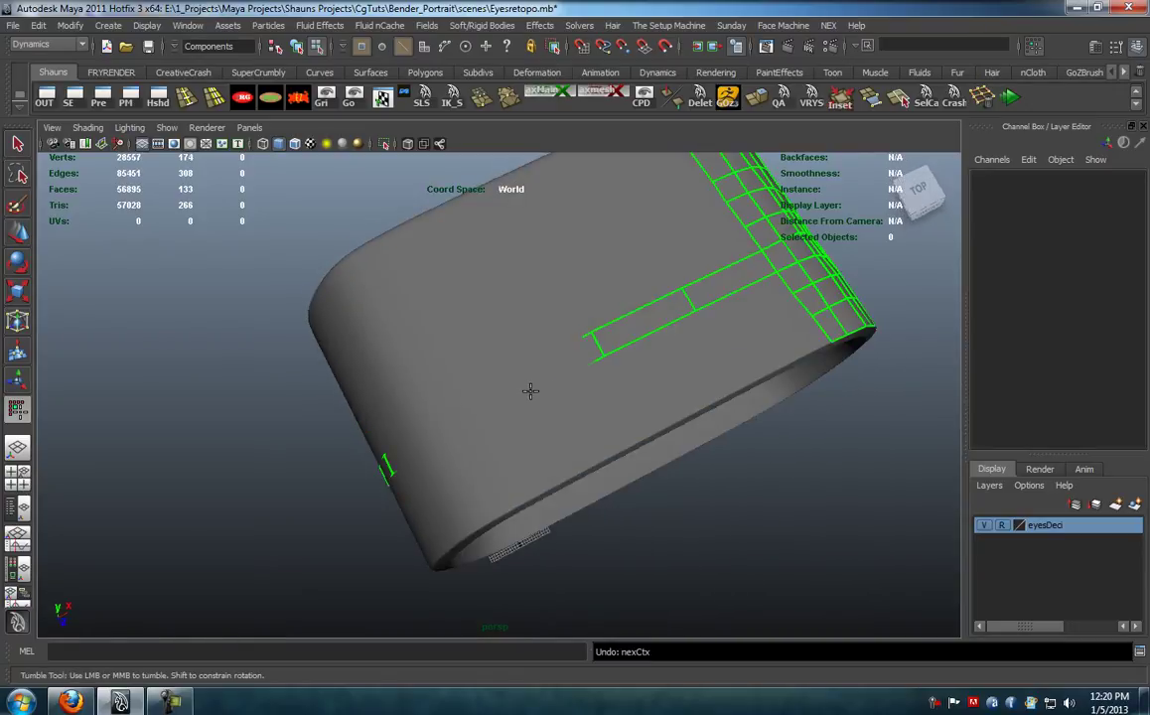
pyautogui.press('1')
pyautogui.press('4')
pyautogui.scroll(3, 516, 427)
pyautogui.moveTo(516, 431)
pyautogui.keyDown('alt'); pyautogui.mouseDown()
pyautogui.moveTo(500, 365)
pyautogui.moveTo(505, 418)
pyautogui.moveTo(508, 380)
pyautogui.moveTo(480, 405)
pyautogui.moveTo(423, 377)
pyautogui.moveTo(398, 398)
pyautogui.mouseUp(); pyautogui.keyUp('alt')
pyautogui.keyDown('ctrl'); pyautogui.click(491, 372); pyautogui.keyUp('ctrl')
pyautogui.press('5')
pyautogui.keyDown('alt'); pyautogui.moveTo(508, 334); pyautogui.dragTo(531, 384); pyautogui.keyUp('alt')
pyautogui.press('1')
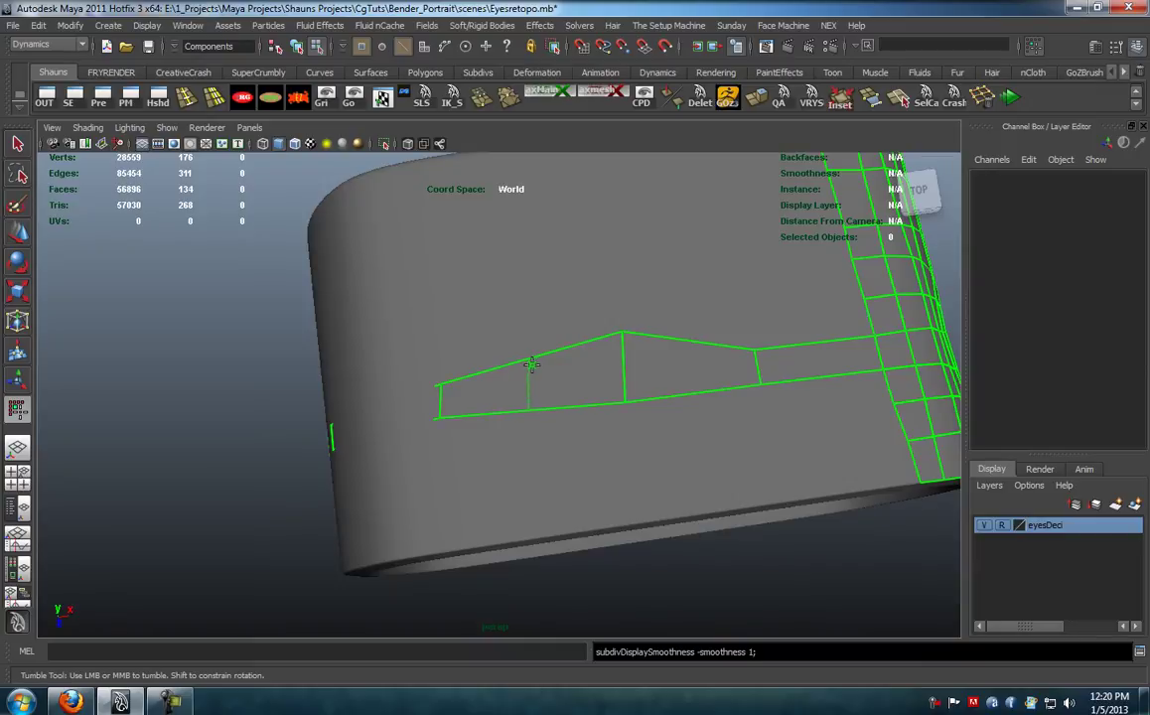
# Step: Divide the bridged section of the top strip with additional cross edges and move its vertices to even out the width
pyautogui.click(529, 363)
pyautogui.moveTo(621, 330); pyautogui.dragTo(617, 354)
pyautogui.moveTo(526, 359); pyautogui.dragTo(528, 371)
pyautogui.keyDown('alt'); pyautogui.moveTo(526, 418); pyautogui.dragTo(659, 393); pyautogui.keyUp('alt')
pyautogui.click(508, 418)
pyautogui.keyDown('alt'); pyautogui.moveTo(514, 444); pyautogui.dragTo(480, 401); pyautogui.keyUp('alt')
pyautogui.moveTo(467, 354); pyautogui.dragTo(531, 411)
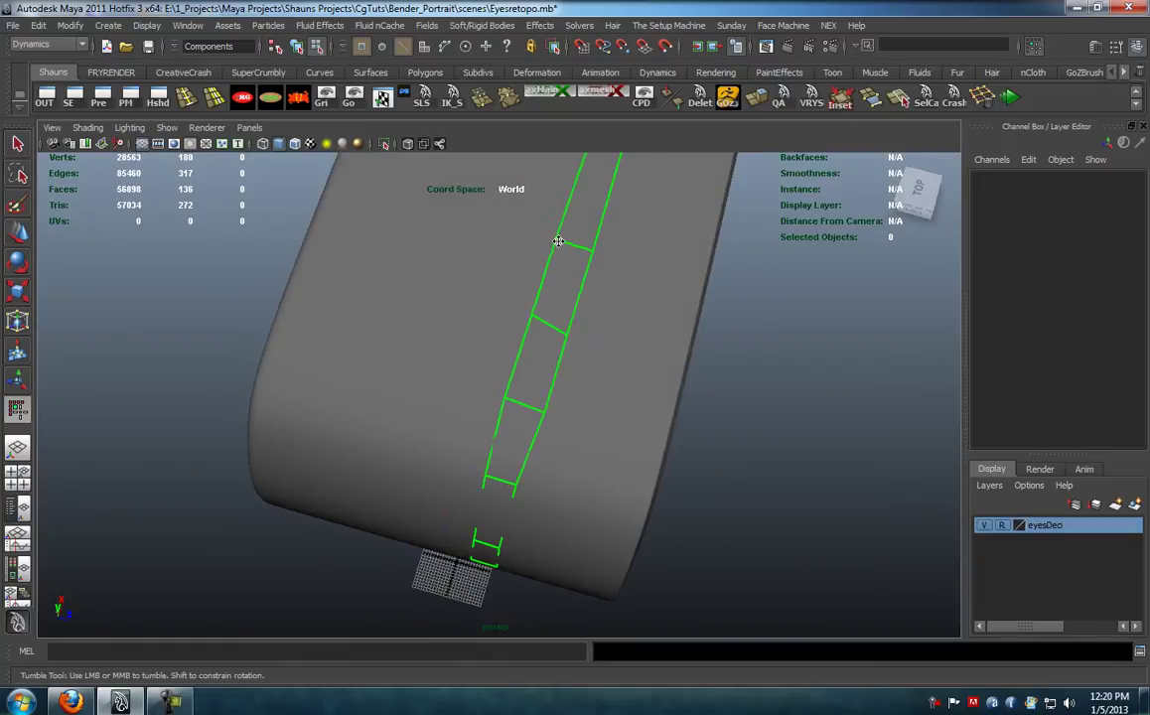
# Step: Fill the remaining gap where the strip curves from the top onto the left side
pyautogui.keyDown('alt'); pyautogui.moveTo(509, 221); pyautogui.dragTo(409, 409); pyautogui.keyUp('alt')
pyautogui.keyDown('ctrl'); pyautogui.click(392, 292); pyautogui.keyUp('ctrl')
pyautogui.keyDown('alt'); pyautogui.moveTo(421, 354); pyautogui.dragTo(367, 413); pyautogui.keyUp('alt')
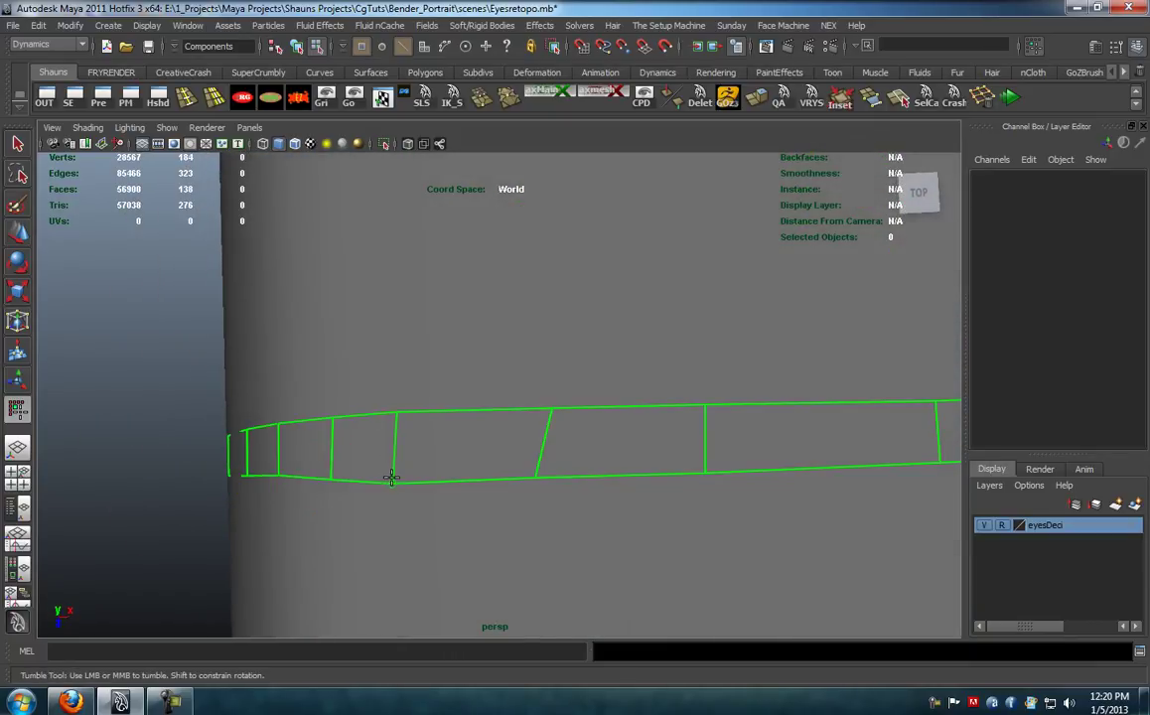
# Step: Try to select the vertices of the new strip in wireframe display
pyautogui.keyDown('alt'); pyautogui.moveTo(392, 477); pyautogui.dragTo(400, 437); pyautogui.keyUp('alt')
pyautogui.press('4')
pyautogui.moveTo(402, 400); pyautogui.dragTo(338, 395, button='right')
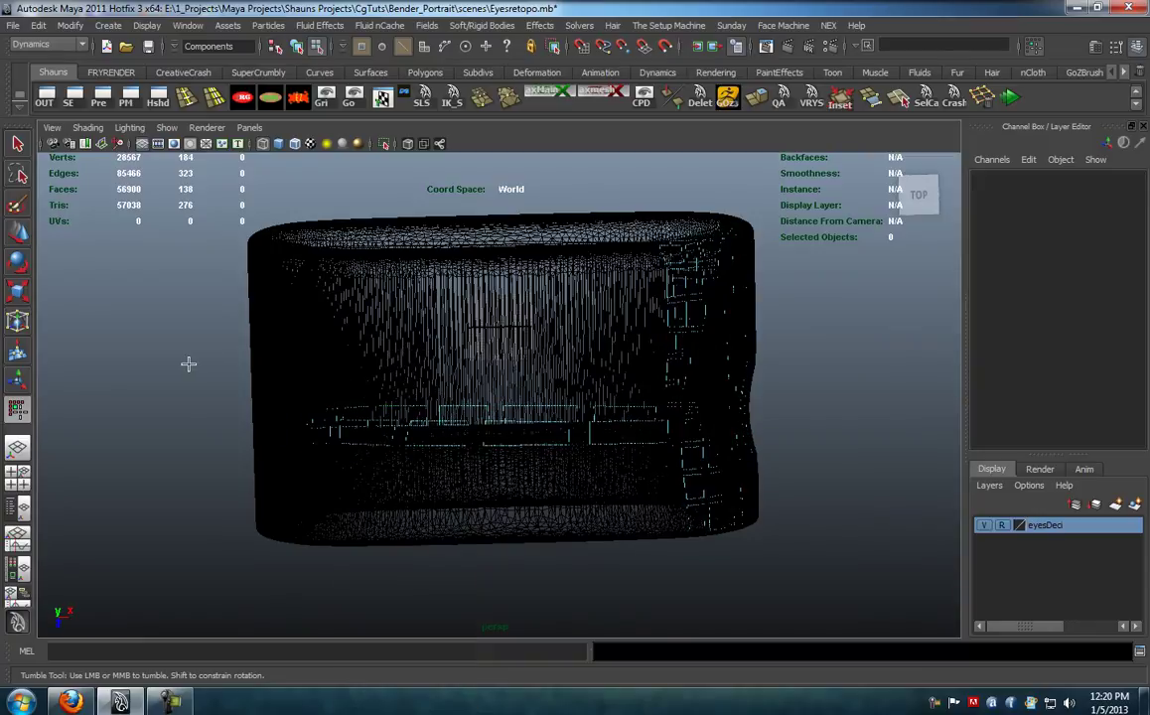
pyautogui.moveTo(419, 406); pyautogui.dragTo(365, 387, button='right')
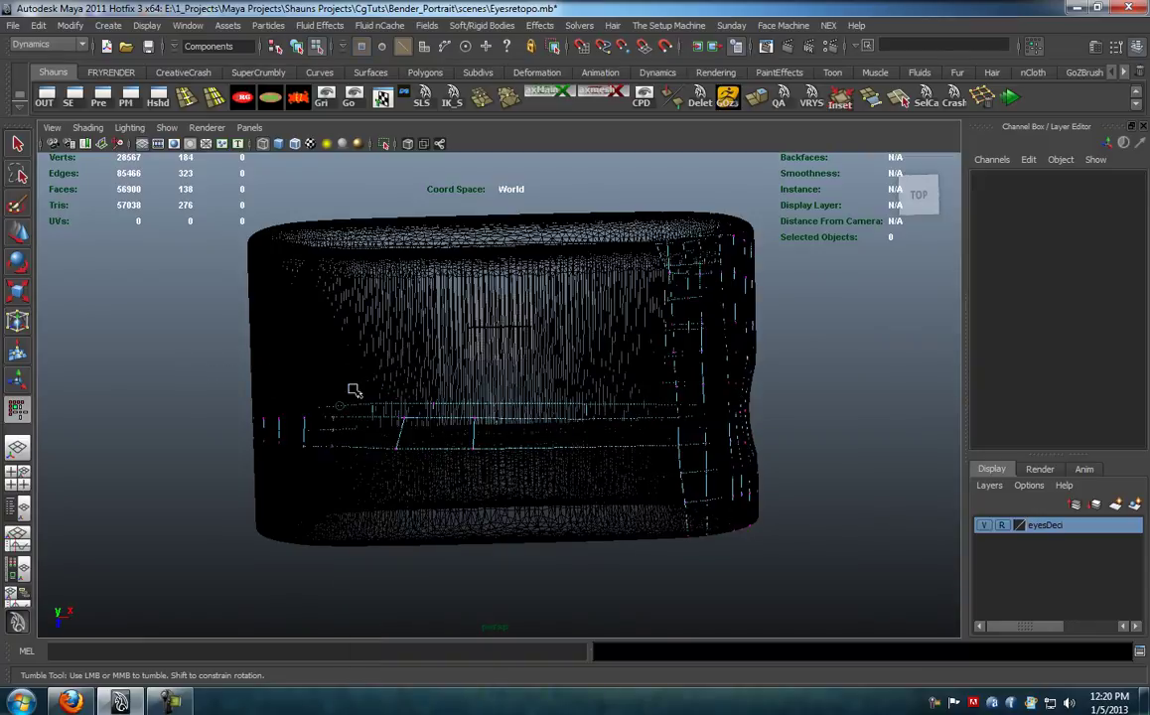
pyautogui.moveTo(188, 360); pyautogui.dragTo(624, 434)
pyautogui.keyDown('alt'); pyautogui.moveTo(503, 442); pyautogui.dragTo(316, 347); pyautogui.keyUp('alt')
pyautogui.keyDown('alt'); pyautogui.moveTo(398, 519); pyautogui.dragTo(370, 439, button='middle'); pyautogui.keyUp('alt')
pyautogui.keyDown('alt'); pyautogui.moveTo(383, 457); pyautogui.dragTo(387, 500); pyautogui.keyUp('alt')
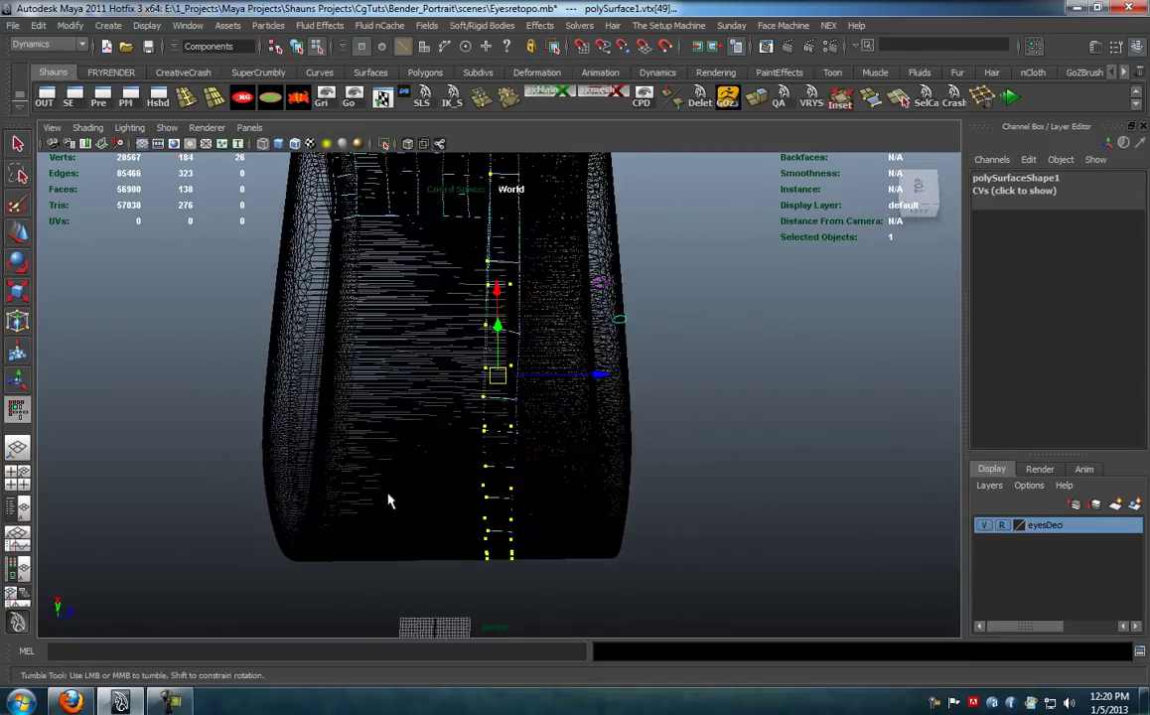
pyautogui.keyDown('alt'); pyautogui.moveTo(447, 498); pyautogui.dragTo(426, 490, button='middle'); pyautogui.keyUp('alt')
pyautogui.moveTo(699, 604); pyautogui.dragTo(489, 250)
pyautogui.keyDown('alt'); pyautogui.moveTo(490, 333); pyautogui.dragTo(482, 410); pyautogui.keyUp('alt')
pyautogui.hotkey('ctrl', 'z')
pyautogui.keyDown('alt'); pyautogui.moveTo(518, 426); pyautogui.dragTo(534, 399, button='middle'); pyautogui.keyUp('alt')
pyautogui.keyDown('ctrl'); pyautogui.keyDown('shift'); pyautogui.moveTo(578, 390); pyautogui.dragTo(594, 413); pyautogui.keyUp('shift'); pyautogui.keyUp('ctrl')
pyautogui.hotkey('ctrl', 'z')
pyautogui.press('5')
pyautogui.press('y')
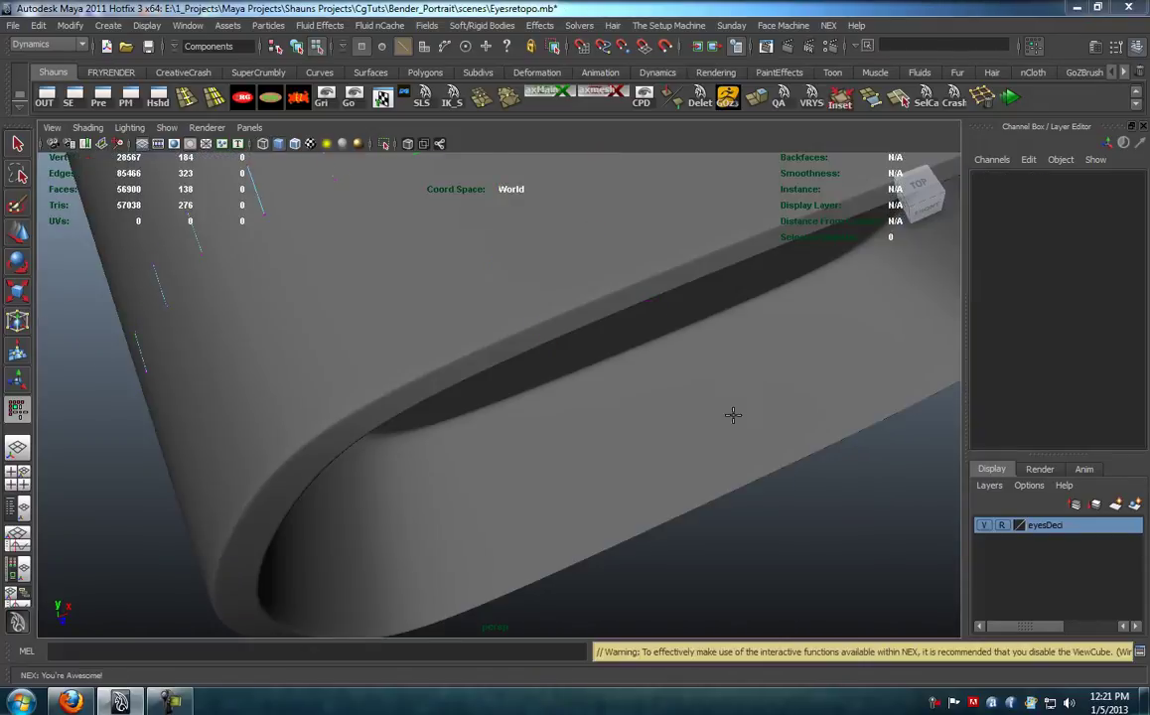
# Step: Add three quads on the top, from the strip's first section out to the front rim
pyautogui.keyDown('alt'); pyautogui.moveTo(594, 413); pyautogui.dragTo(587, 372, button='right'); pyautogui.keyUp('alt')
pyautogui.moveTo(587, 372)
pyautogui.keyDown('alt'); pyautogui.mouseDown()
pyautogui.moveTo(607, 392)
pyautogui.moveTo(457, 438)
pyautogui.moveTo(379, 445)
pyautogui.mouseUp(); pyautogui.keyUp('alt')
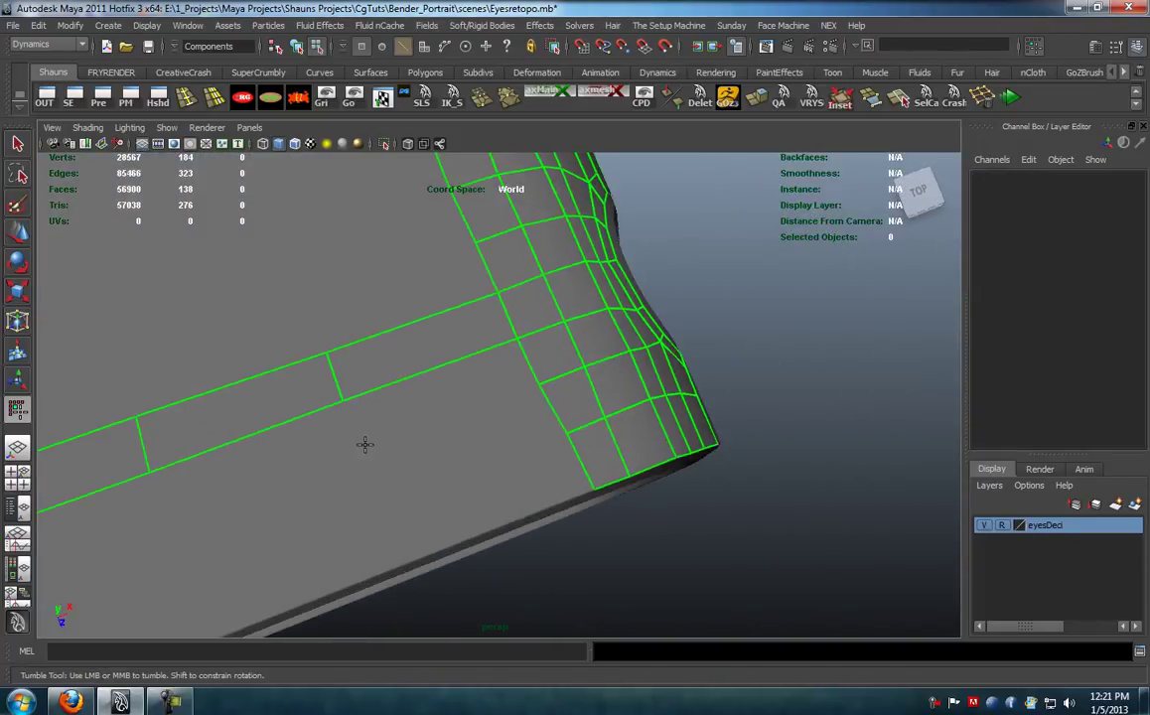
pyautogui.click(409, 424)
pyautogui.keyDown('alt'); pyautogui.moveTo(409, 424); pyautogui.dragTo(572, 393, button='middle'); pyautogui.keyUp('alt')
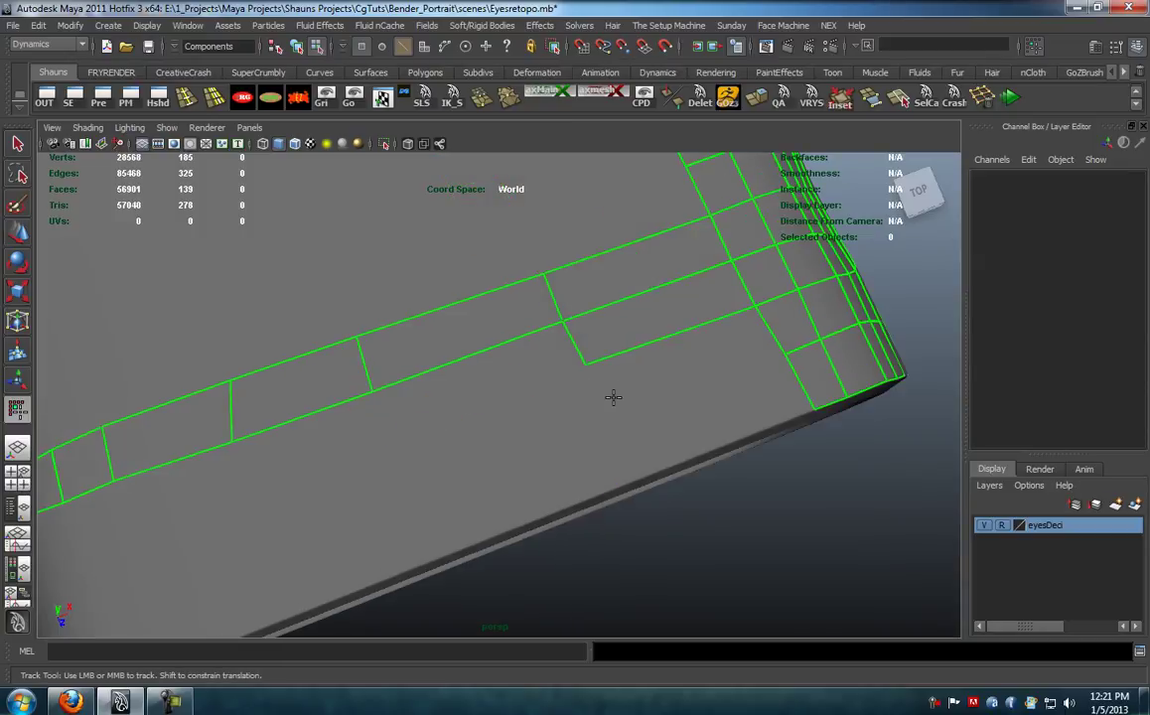
pyautogui.click(648, 475)
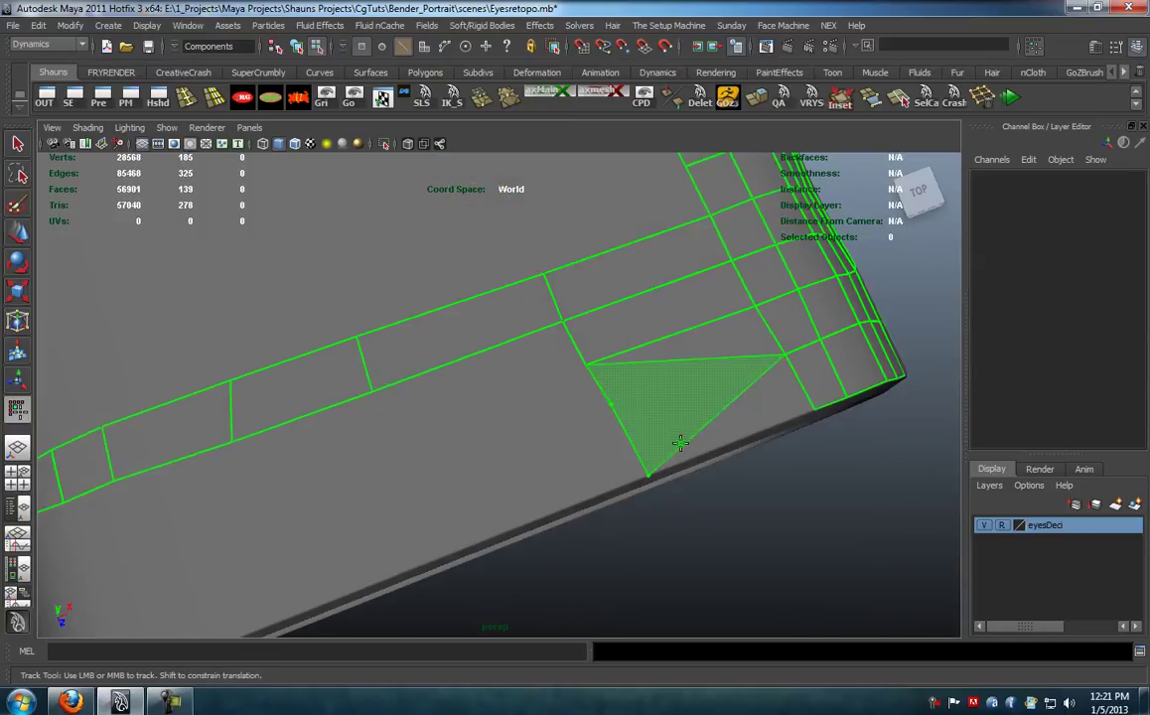
pyautogui.keyDown('shift'); pyautogui.click(711, 441); pyautogui.keyUp('shift')
pyautogui.keyDown('shift'); pyautogui.click(670, 370); pyautogui.keyUp('shift')
pyautogui.keyDown('alt'); pyautogui.moveTo(601, 408); pyautogui.dragTo(646, 393, button='middle'); pyautogui.keyUp('alt')
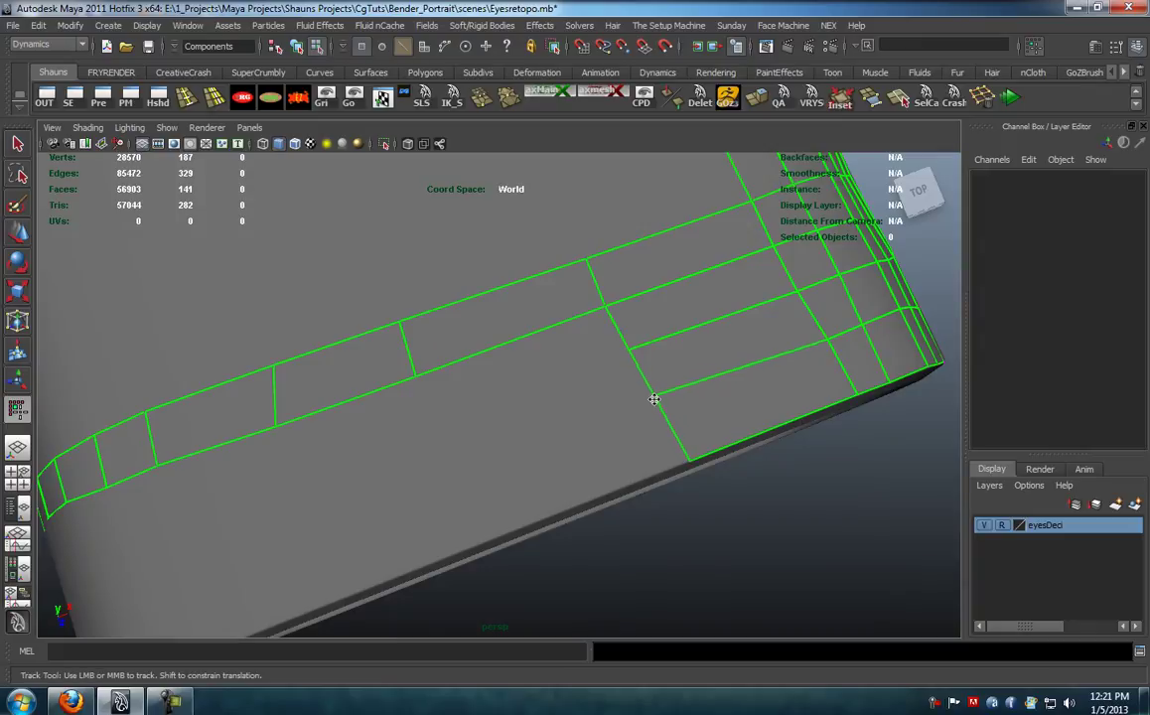
# Step: Add the next row of three quads between the top strip and the front rim, farther from the side patch
pyautogui.keyDown('shift'); pyautogui.click(478, 364); pyautogui.keyUp('shift')
pyautogui.click(460, 468)
pyautogui.keyDown('shift'); pyautogui.click(523, 417); pyautogui.keyUp('shift')
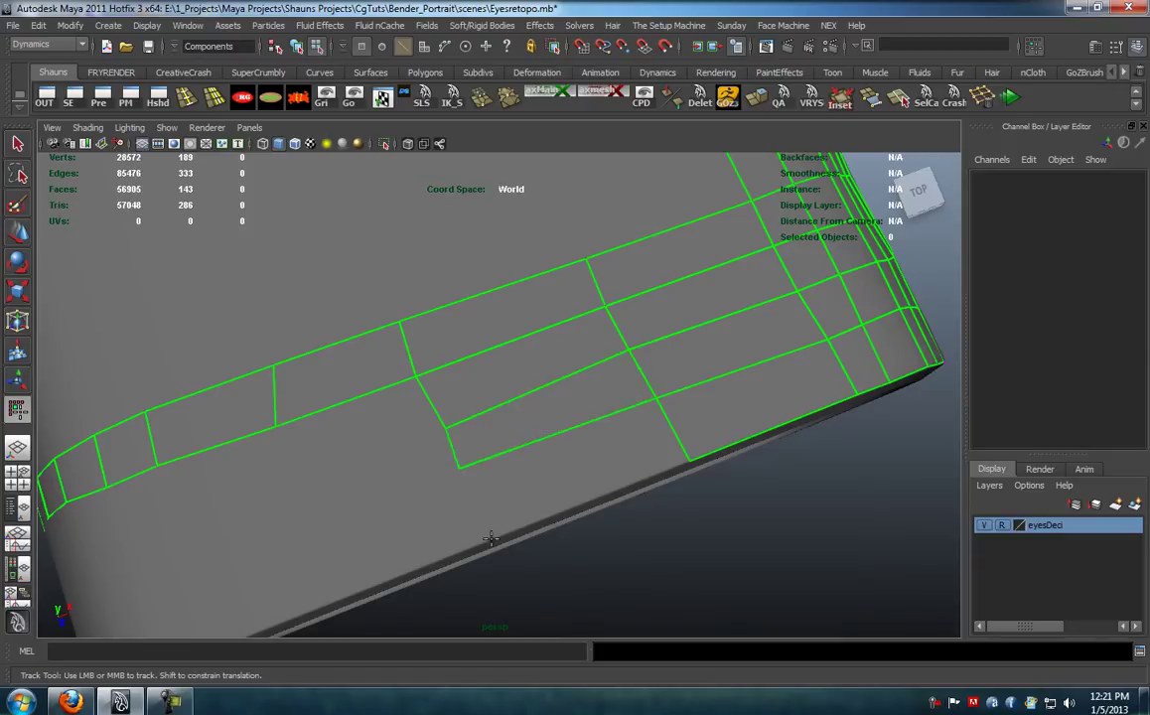
pyautogui.click(526, 480)
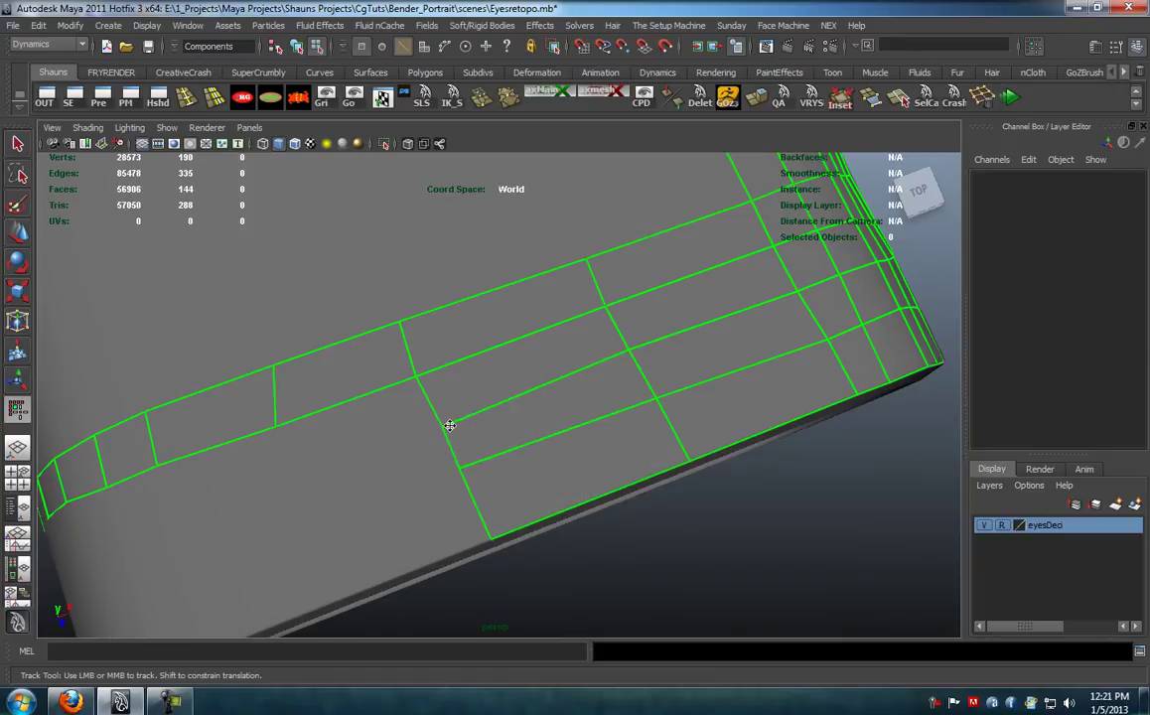
pyautogui.keyDown('alt'); pyautogui.moveTo(464, 469); pyautogui.dragTo(562, 485); pyautogui.keyUp('alt')
pyautogui.scroll(4, 562, 485)
pyautogui.keyDown('alt'); pyautogui.moveTo(562, 485); pyautogui.dragTo(550, 459, button='middle'); pyautogui.keyUp('alt')
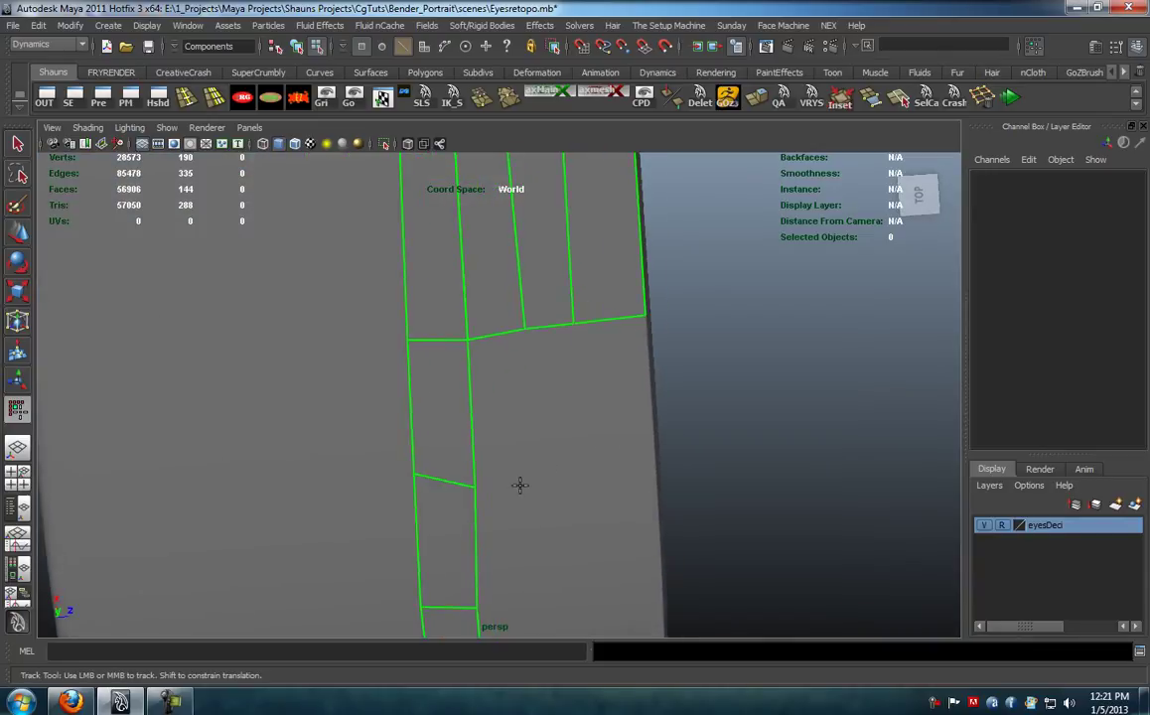
# Step: Add the third row of three quads on the top between the strip and the front rim, and nudge neighbouring vertices into line
pyautogui.keyDown('shift'); pyautogui.click(611, 424); pyautogui.keyUp('shift')
pyautogui.keyDown('shift'); pyautogui.click(554, 421); pyautogui.keyUp('shift')
pyautogui.keyDown('shift'); pyautogui.click(503, 424); pyautogui.keyUp('shift')
pyautogui.moveTo(521, 489); pyautogui.dragTo(654, 483)
pyautogui.keyDown('alt'); pyautogui.moveTo(581, 488); pyautogui.dragTo(587, 427, button='middle'); pyautogui.keyUp('alt')
pyautogui.moveTo(424, 403); pyautogui.dragTo(428, 421)
pyautogui.keyDown('alt'); pyautogui.moveTo(430, 419); pyautogui.dragTo(423, 336, button='middle'); pyautogui.keyUp('alt')
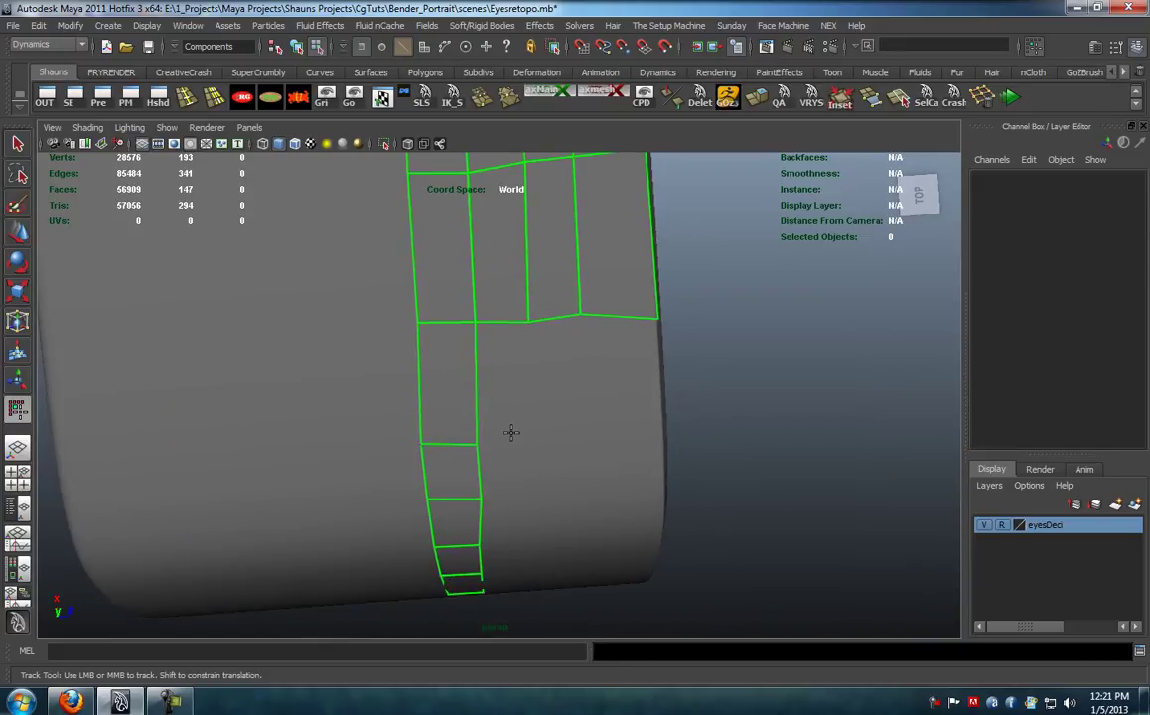
# Step: Add the fourth row of three quads on the top, from the strip out to the front rim
pyautogui.click(657, 428)
pyautogui.keyDown('shift'); pyautogui.click(624, 389); pyautogui.keyUp('shift')
pyautogui.keyDown('shift'); pyautogui.click(549, 387); pyautogui.keyUp('shift')
pyautogui.keyDown('shift'); pyautogui.click(502, 391); pyautogui.keyUp('shift')
pyautogui.moveTo(510, 433); pyautogui.dragTo(534, 434)
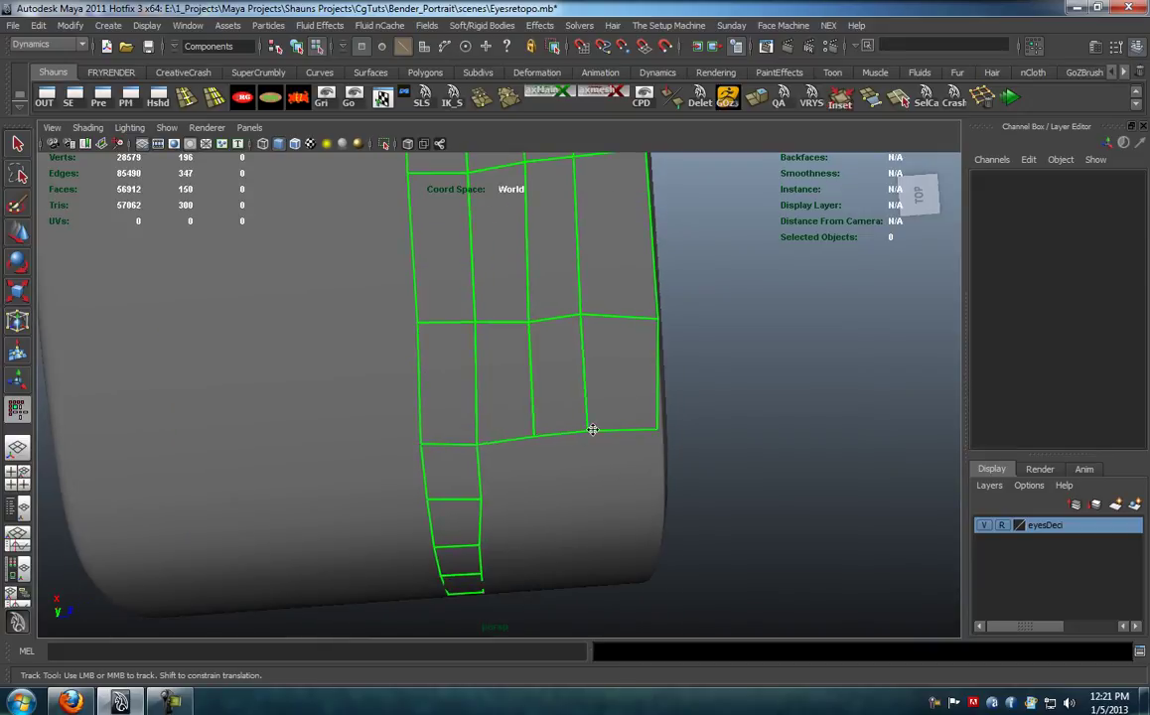
# Step: Adjust the interior vertices of the new top rows so their edges run straighter and more evenly
pyautogui.keyDown('alt'); pyautogui.moveTo(580, 402); pyautogui.dragTo(495, 510); pyautogui.keyUp('alt')
pyautogui.keyDown('alt'); pyautogui.moveTo(496, 510); pyautogui.dragTo(460, 390, button='middle'); pyautogui.keyUp('alt')
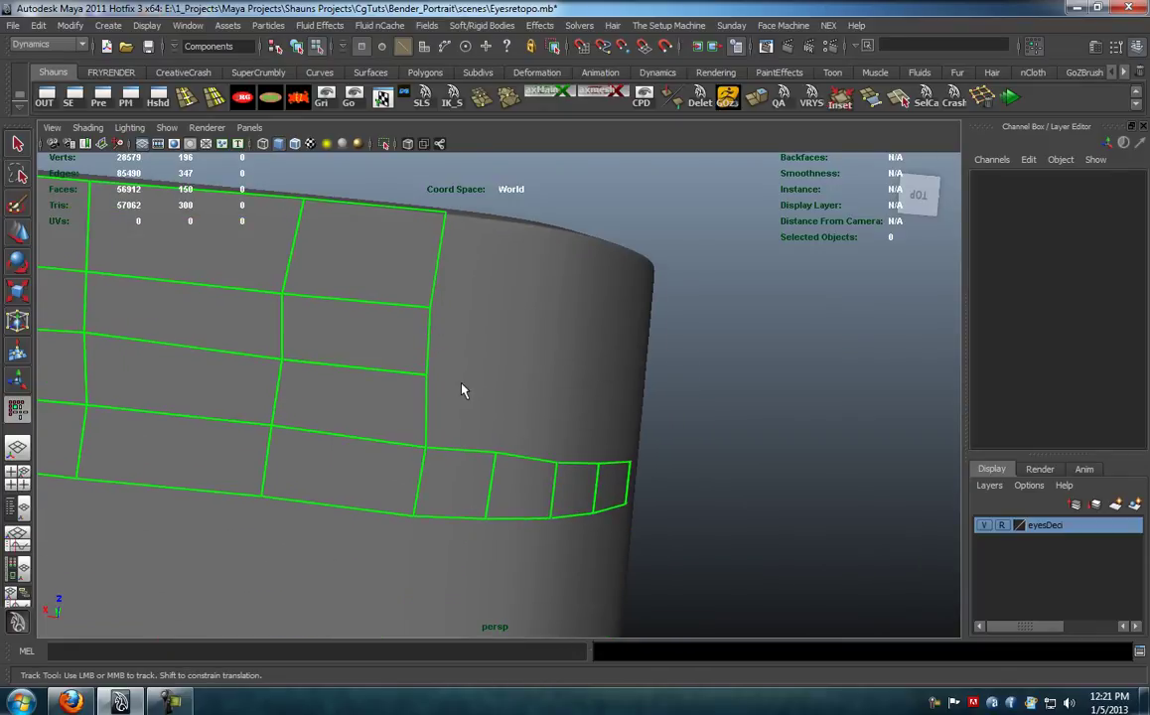
pyautogui.moveTo(282, 295); pyautogui.dragTo(290, 292)
pyautogui.keyDown('alt'); pyautogui.moveTo(412, 358); pyautogui.dragTo(559, 370, button='middle'); pyautogui.keyUp('alt')
pyautogui.moveTo(311, 420); pyautogui.dragTo(300, 422)
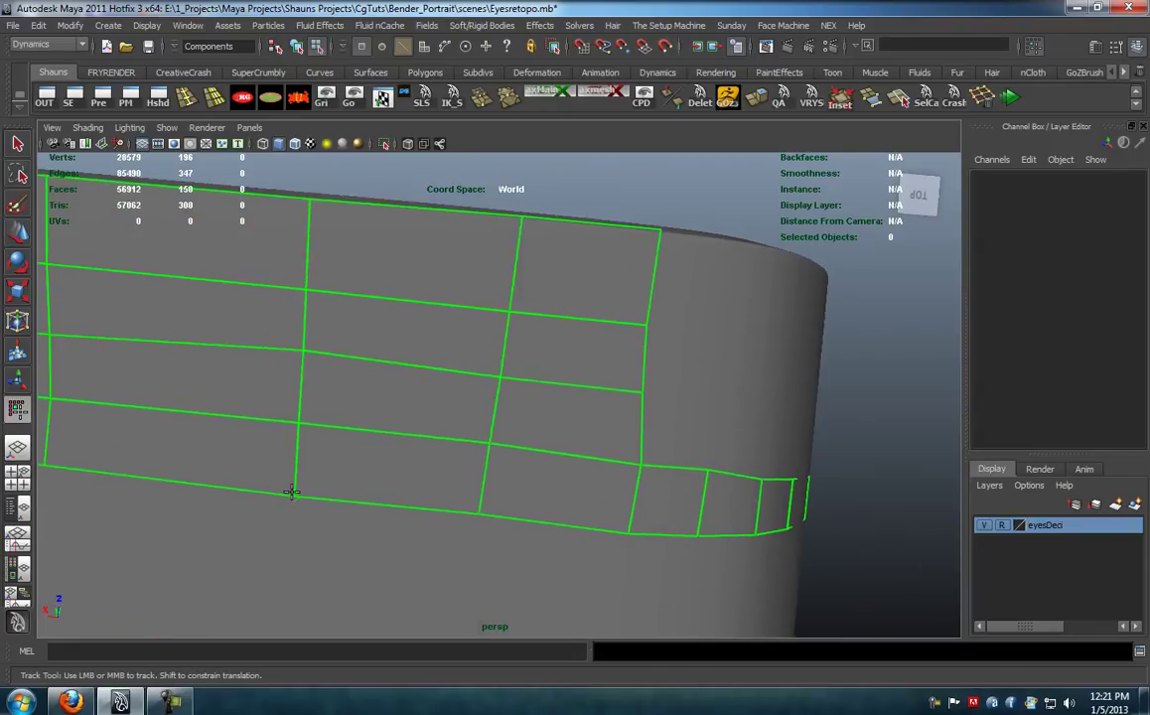
# Step: Extend the strip by two quads and add the next row of three quads where the top starts bending onto the left side
pyautogui.keyDown('alt'); pyautogui.moveTo(338, 479); pyautogui.dragTo(533, 382); pyautogui.keyUp('alt')
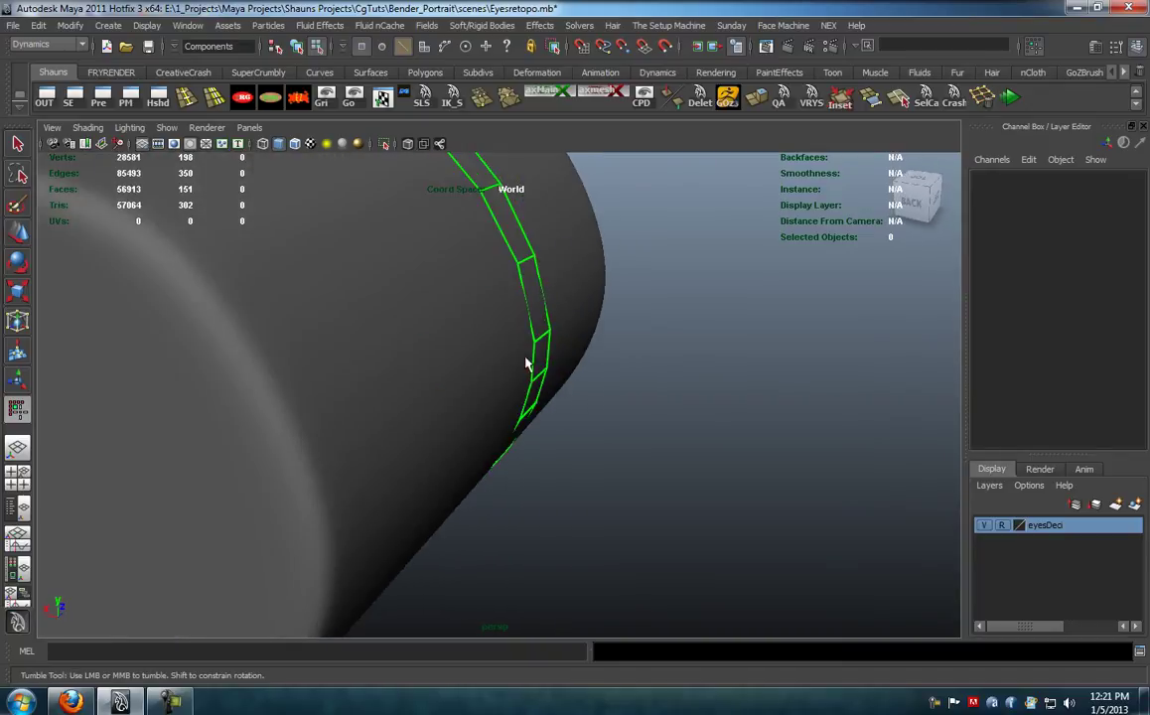
pyautogui.keyDown('alt'); pyautogui.moveTo(531, 296); pyautogui.dragTo(416, 361); pyautogui.keyUp('alt')
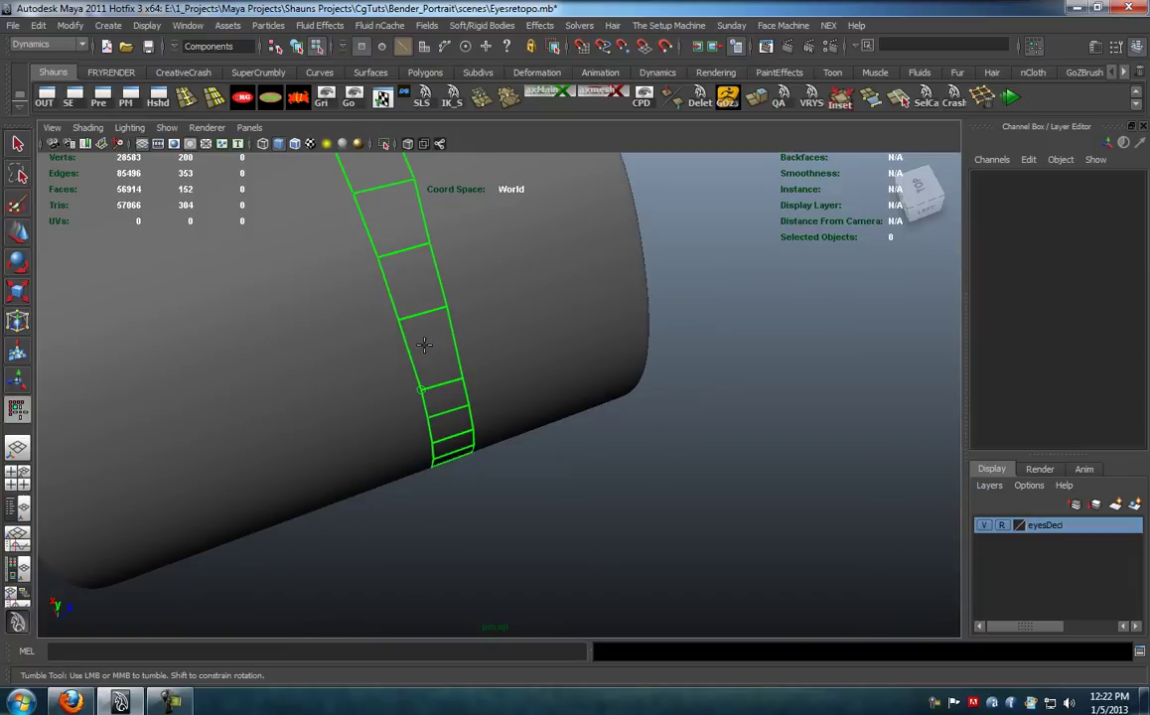
pyautogui.keyDown('alt'); pyautogui.moveTo(421, 375); pyautogui.dragTo(429, 393); pyautogui.keyUp('alt')
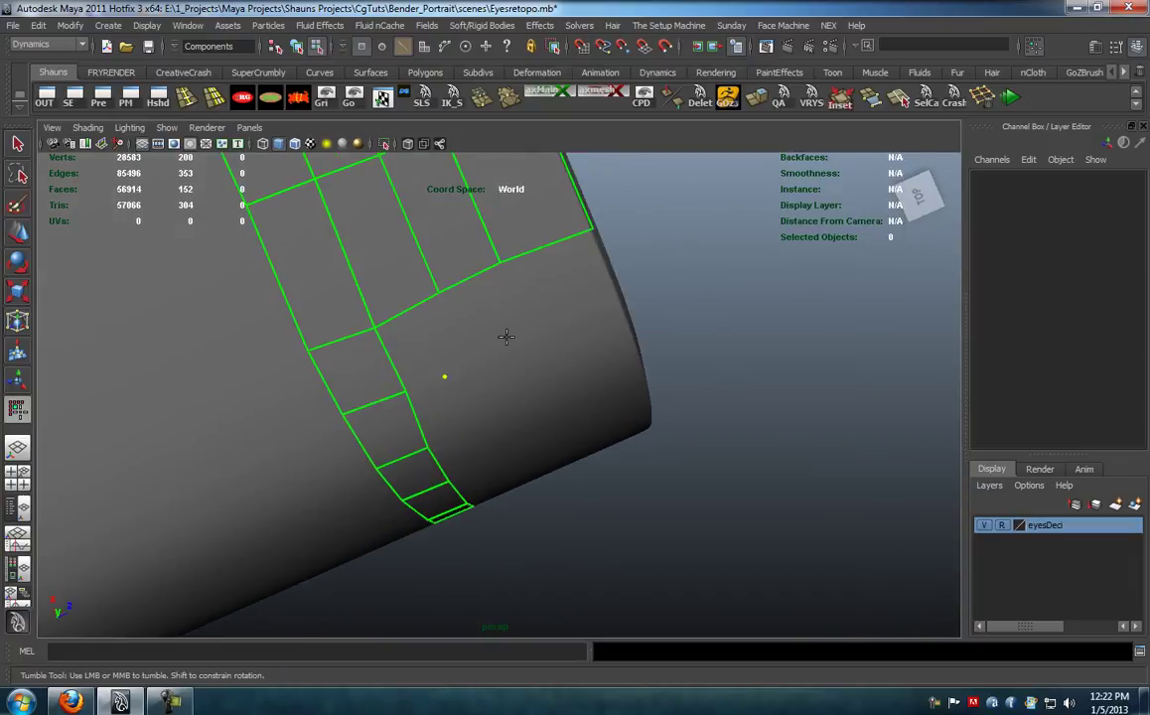
pyautogui.keyDown('shift'); pyautogui.click(509, 320); pyautogui.keyUp('shift')
pyautogui.keyDown('shift'); pyautogui.click(559, 286); pyautogui.keyUp('shift')
pyautogui.moveTo(517, 330); pyautogui.dragTo(521, 331)
pyautogui.moveTo(446, 371); pyautogui.dragTo(443, 335)
pyautogui.keyDown('shift'); pyautogui.click(429, 362); pyautogui.keyUp('shift')
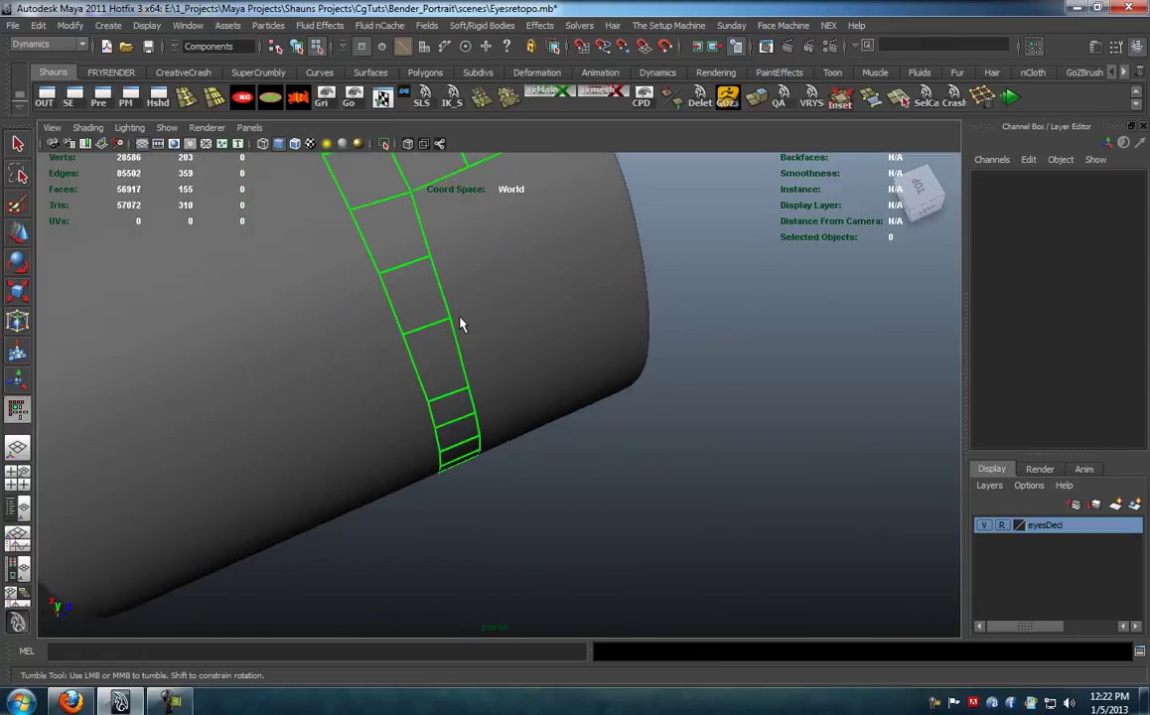
# Step: Add another row of three quads between strip and front rim, farther around the bend toward the left side
pyautogui.keyDown('alt'); pyautogui.moveTo(442, 336); pyautogui.dragTo(469, 440, button='right'); pyautogui.keyUp('alt')
pyautogui.keyDown('shift'); pyautogui.click(521, 343); pyautogui.keyUp('shift')
pyautogui.keyDown('shift'); pyautogui.click(461, 361); pyautogui.keyUp('shift')
pyautogui.moveTo(478, 392); pyautogui.dragTo(494, 386)
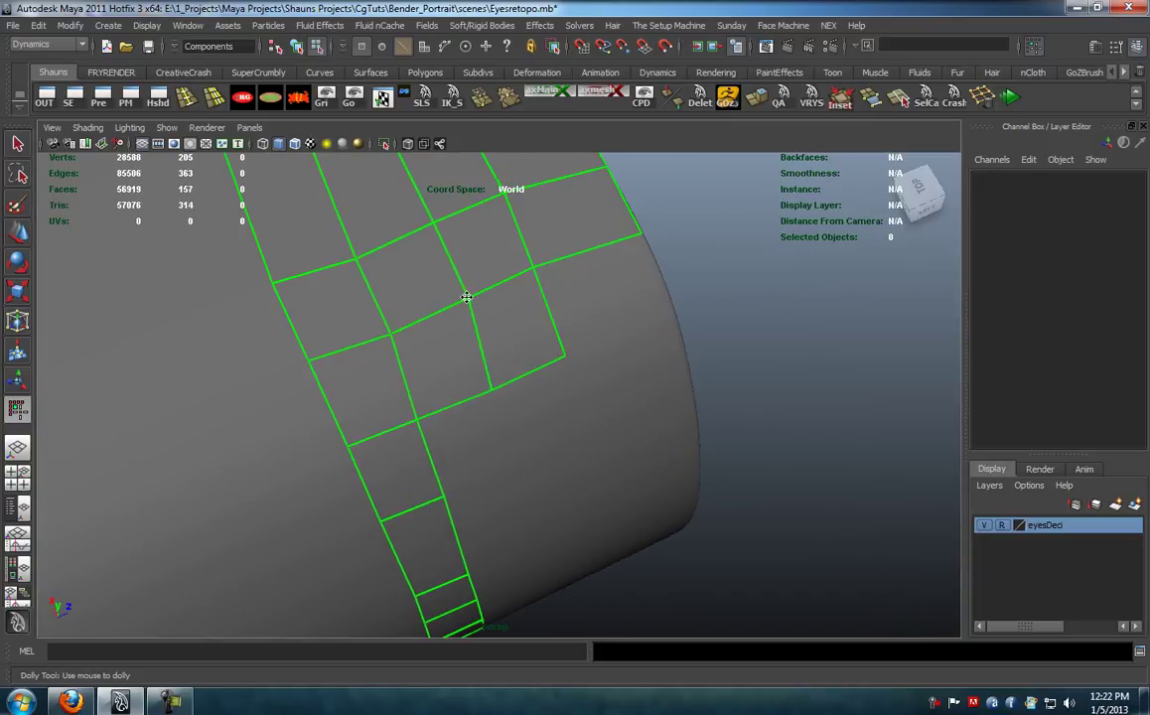
pyautogui.moveTo(561, 350); pyautogui.dragTo(588, 306)
pyautogui.click(678, 325)
pyautogui.keyDown('shift'); pyautogui.click(623, 301); pyautogui.keyUp('shift')
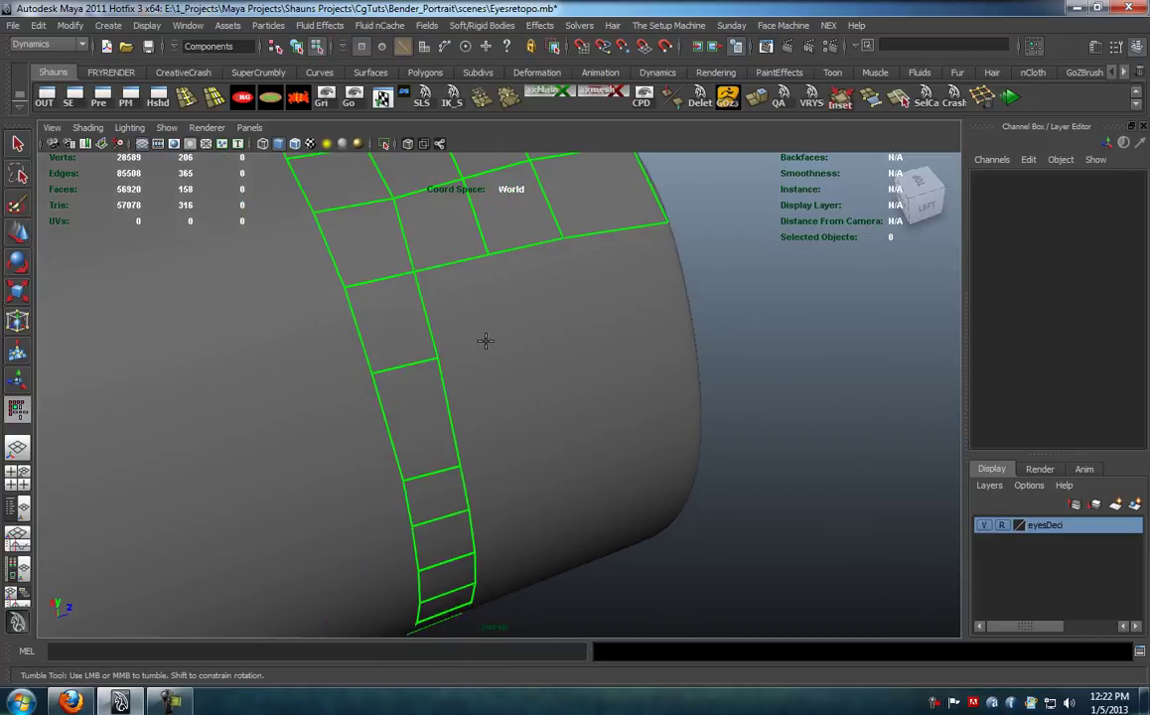
# Step: Add a row of three quads at the end of the bend, where the left side begins, and even out its vertices
pyautogui.click(686, 303)
pyautogui.keyDown('shift'); pyautogui.click(644, 287); pyautogui.keyUp('shift')
pyautogui.keyDown('shift'); pyautogui.click(536, 299); pyautogui.keyUp('shift')
pyautogui.keyDown('shift'); pyautogui.click(455, 308); pyautogui.keyUp('shift')
pyautogui.moveTo(478, 339); pyautogui.dragTo(513, 336)
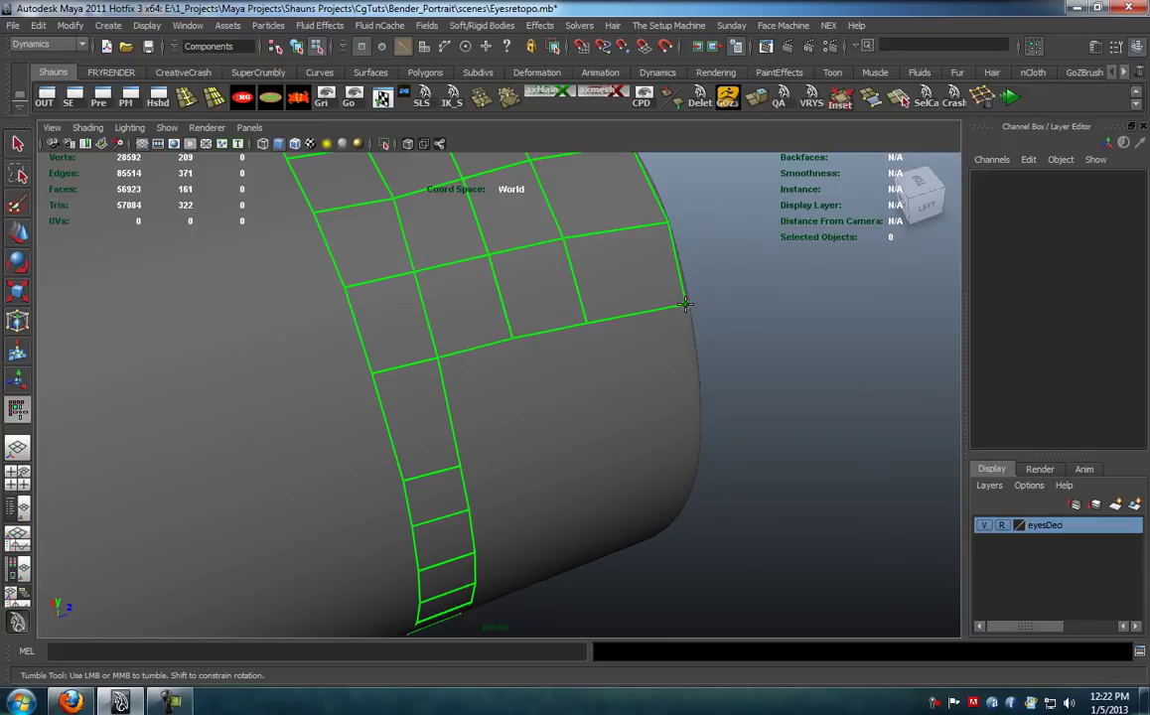
# Step: Move the outer vertices of the latest rows flush with the front rim
pyautogui.keyDown('alt'); pyautogui.moveTo(685, 300); pyautogui.dragTo(613, 392); pyautogui.keyUp('alt')
pyautogui.moveTo(719, 281); pyautogui.dragTo(723, 267)
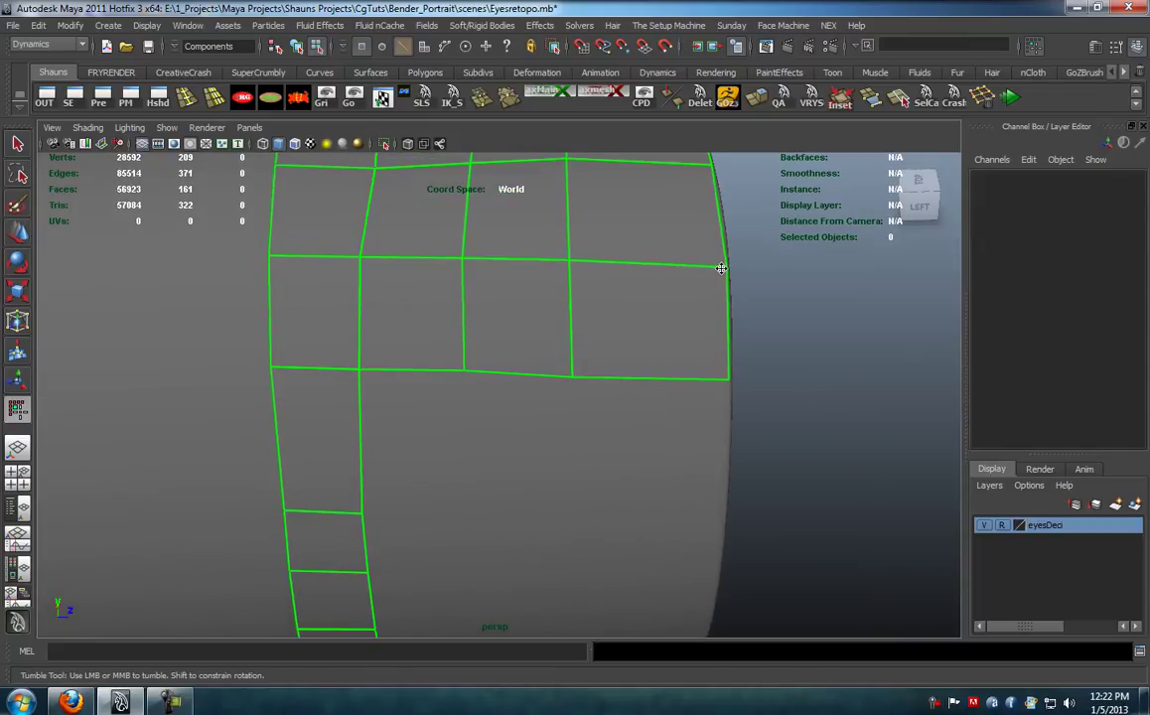
pyautogui.moveTo(710, 162); pyautogui.dragTo(716, 170)
pyautogui.keyDown('alt'); pyautogui.moveTo(716, 170); pyautogui.dragTo(478, 405, button='middle'); pyautogui.keyUp('alt')
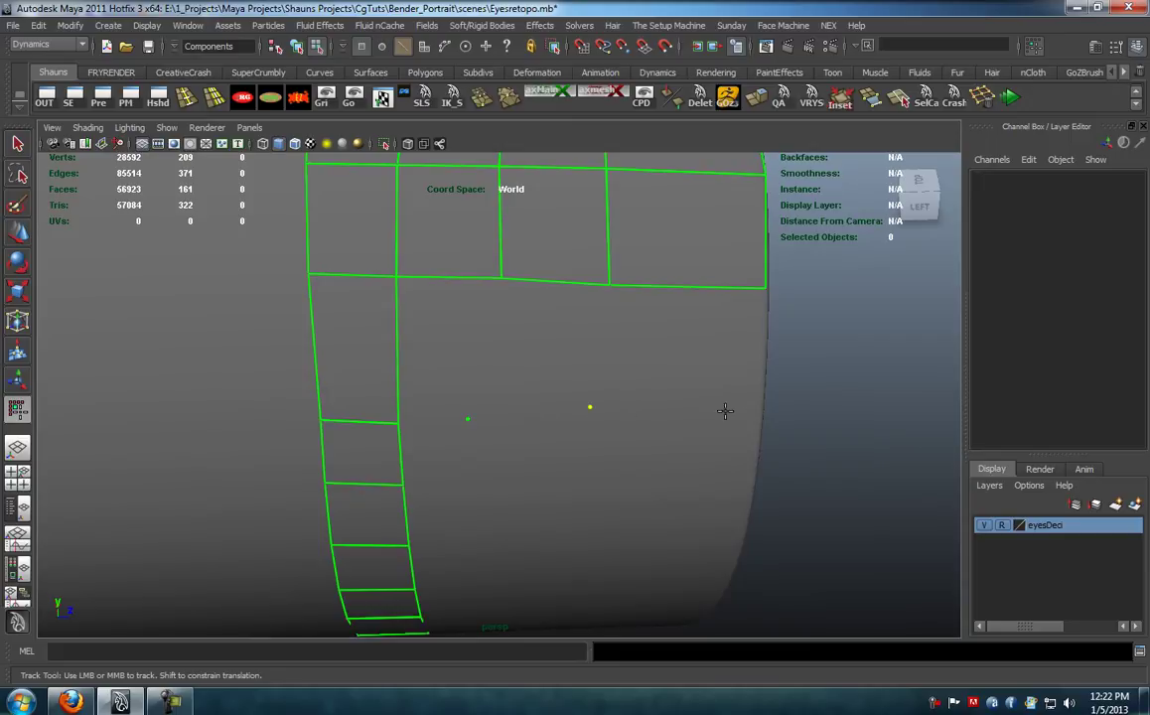
# Step: Fill the tall section on the upper left side with three quads out to the rim and realign their inner vertices
pyautogui.click(760, 415)
pyautogui.keyDown('shift'); pyautogui.click(701, 364); pyautogui.keyUp('shift')
pyautogui.keyDown('shift'); pyautogui.click(539, 364); pyautogui.keyUp('shift')
pyautogui.keyDown('shift'); pyautogui.click(451, 367); pyautogui.keyUp('shift')
pyautogui.moveTo(467, 418); pyautogui.dragTo(487, 408)
pyautogui.moveTo(502, 281); pyautogui.dragTo(495, 279)
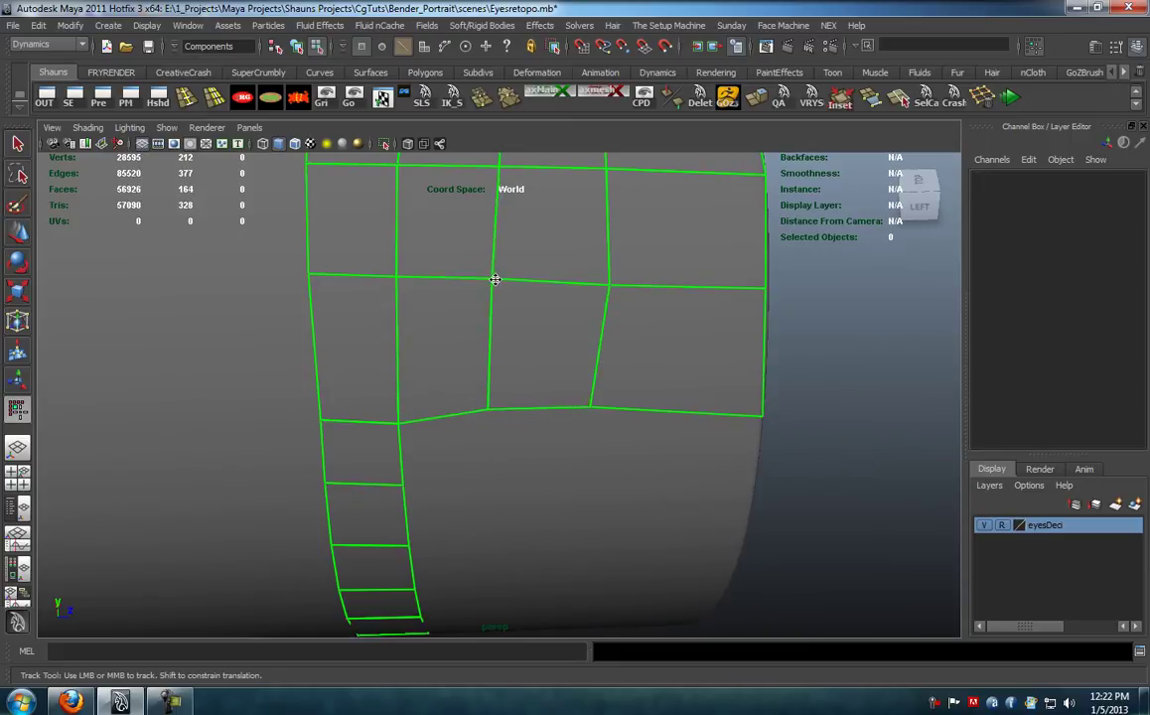
pyautogui.moveTo(488, 407); pyautogui.dragTo(493, 416)
pyautogui.moveTo(591, 404)
pyautogui.mouseDown()
pyautogui.moveTo(612, 407)
pyautogui.moveTo(608, 416)
pyautogui.mouseUp()
# Step: Add the next short row of three quads down the left side, aligning its lower vertices with the columns above
pyautogui.keyDown('alt'); pyautogui.moveTo(603, 419); pyautogui.dragTo(452, 380, button='middle'); pyautogui.keyUp('alt')
pyautogui.click(576, 374)
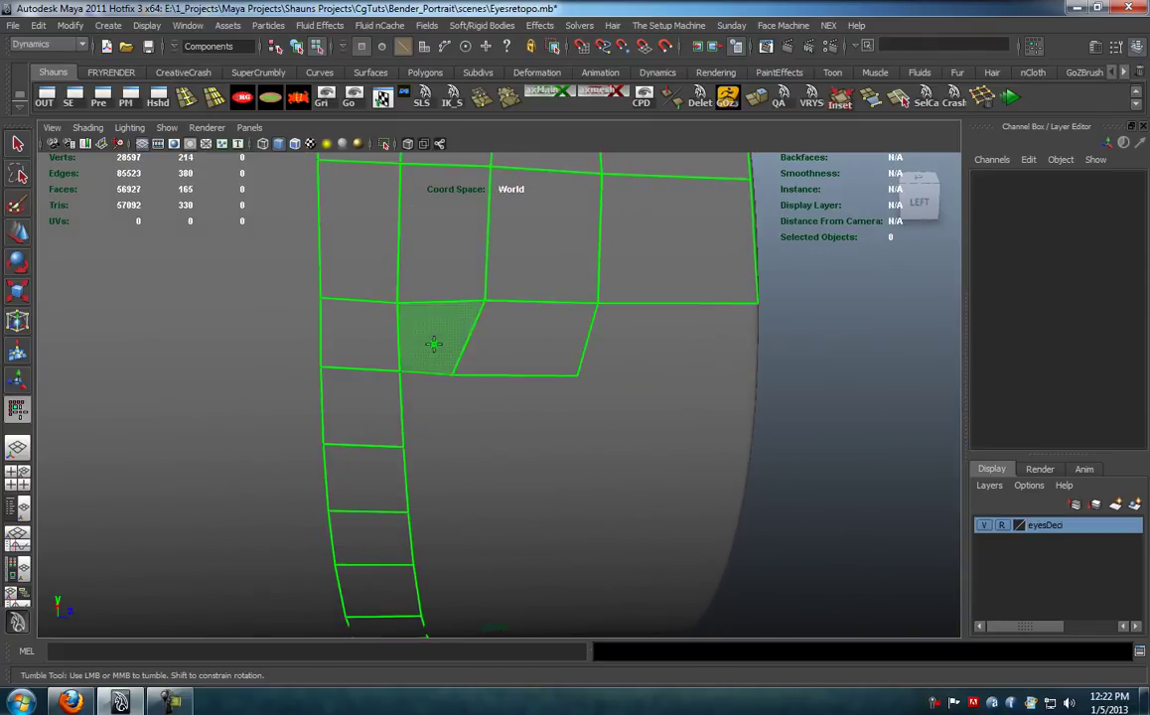
pyautogui.moveTo(464, 374); pyautogui.dragTo(492, 378)
pyautogui.moveTo(576, 375); pyautogui.dragTo(604, 380)
pyautogui.click(752, 395)
pyautogui.moveTo(752, 395); pyautogui.dragTo(757, 385)
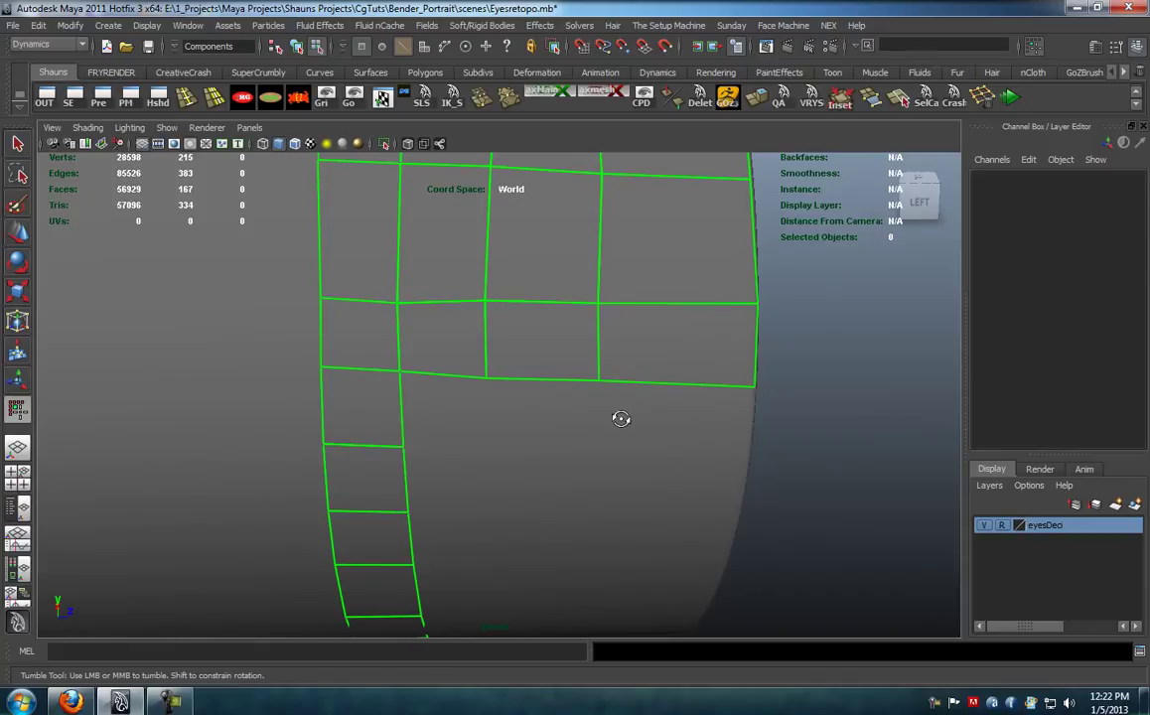
# Step: Add two more rows of three quads down the left side between the strip and the front rim
pyautogui.keyDown('alt'); pyautogui.moveTo(632, 430); pyautogui.dragTo(531, 360); pyautogui.keyUp('alt')
pyautogui.keyDown('shift'); pyautogui.click(557, 288); pyautogui.keyUp('shift')
pyautogui.keyDown('shift'); pyautogui.click(695, 300); pyautogui.keyUp('shift')
pyautogui.keyDown('shift'); pyautogui.click(465, 298); pyautogui.keyUp('shift')
pyautogui.moveTo(626, 328); pyautogui.dragTo(606, 325)
pyautogui.keyDown('alt'); pyautogui.moveTo(752, 328); pyautogui.dragTo(480, 334); pyautogui.keyUp('alt')
pyautogui.keyDown('shift'); pyautogui.click(559, 317); pyautogui.keyUp('shift')
pyautogui.moveTo(597, 332); pyautogui.dragTo(602, 338)
pyautogui.keyDown('shift'); pyautogui.click(675, 310); pyautogui.keyUp('shift')
pyautogui.keyDown('alt'); pyautogui.moveTo(584, 360); pyautogui.dragTo(635, 390); pyautogui.keyUp('alt')
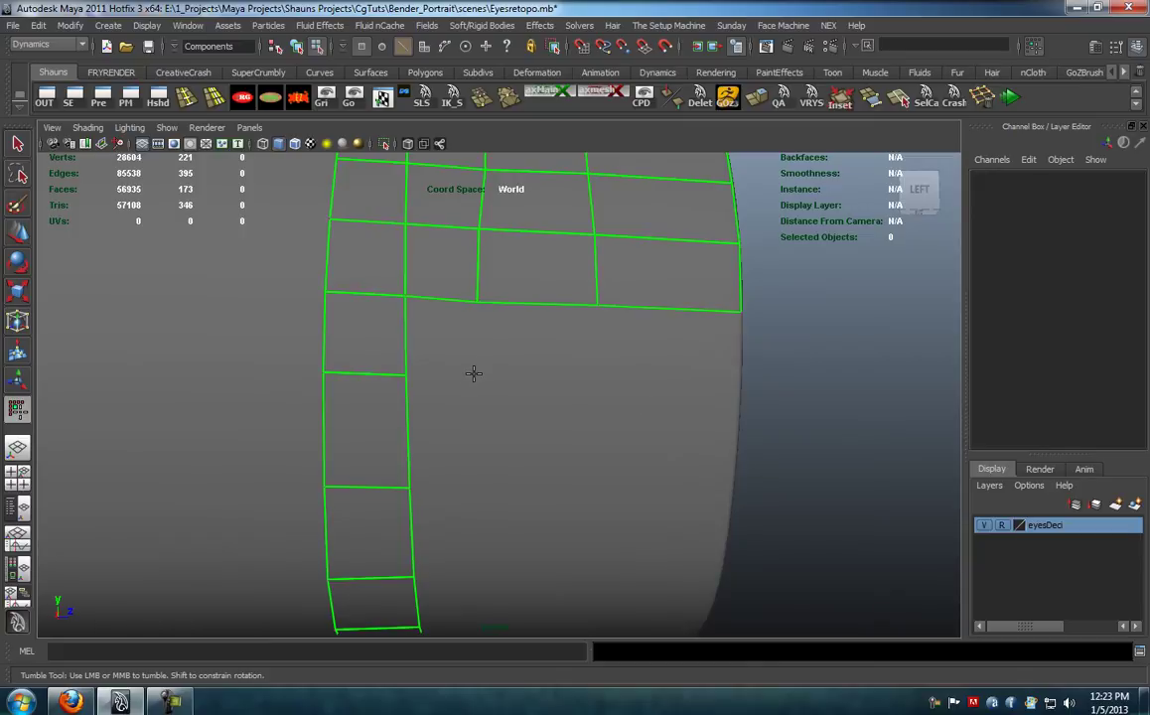
# Step: Fill the following section of the left side with three quads and straighten the vertical edges between them
pyautogui.keyDown('shift'); pyautogui.click(536, 336); pyautogui.keyUp('shift')
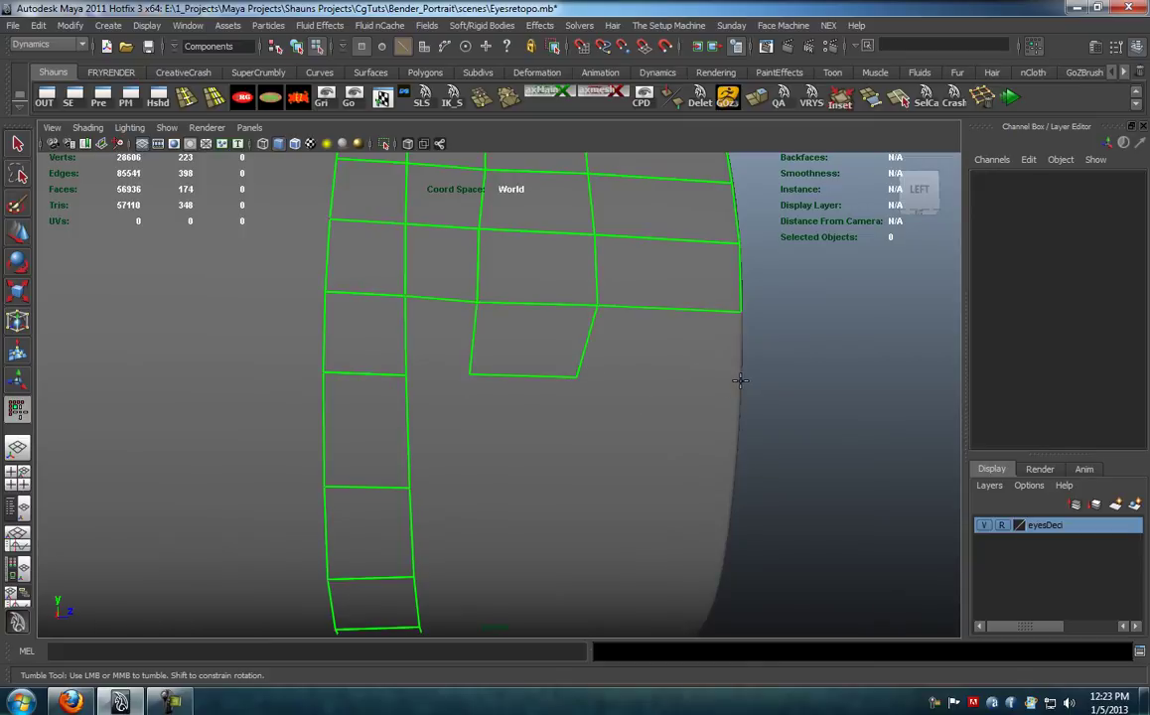
pyautogui.keyDown('shift'); pyautogui.click(452, 331); pyautogui.keyUp('shift')
pyautogui.moveTo(577, 375); pyautogui.dragTo(601, 376)
pyautogui.moveTo(473, 377); pyautogui.dragTo(481, 378)
pyautogui.keyDown('shift'); pyautogui.click(701, 354); pyautogui.keyUp('shift')
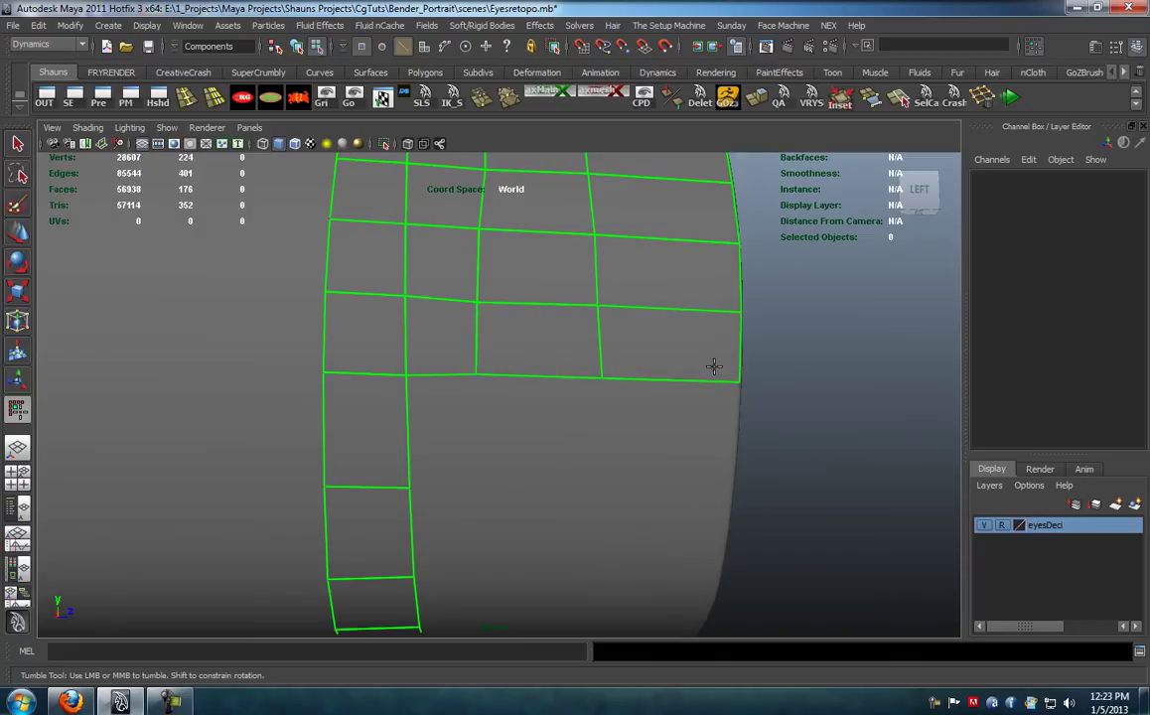
# Step: Fill the taller strip section on the lower left side with three quads out to the front rim
pyautogui.keyDown('alt'); pyautogui.moveTo(675, 429); pyautogui.dragTo(470, 398, button='middle'); pyautogui.keyUp('alt')
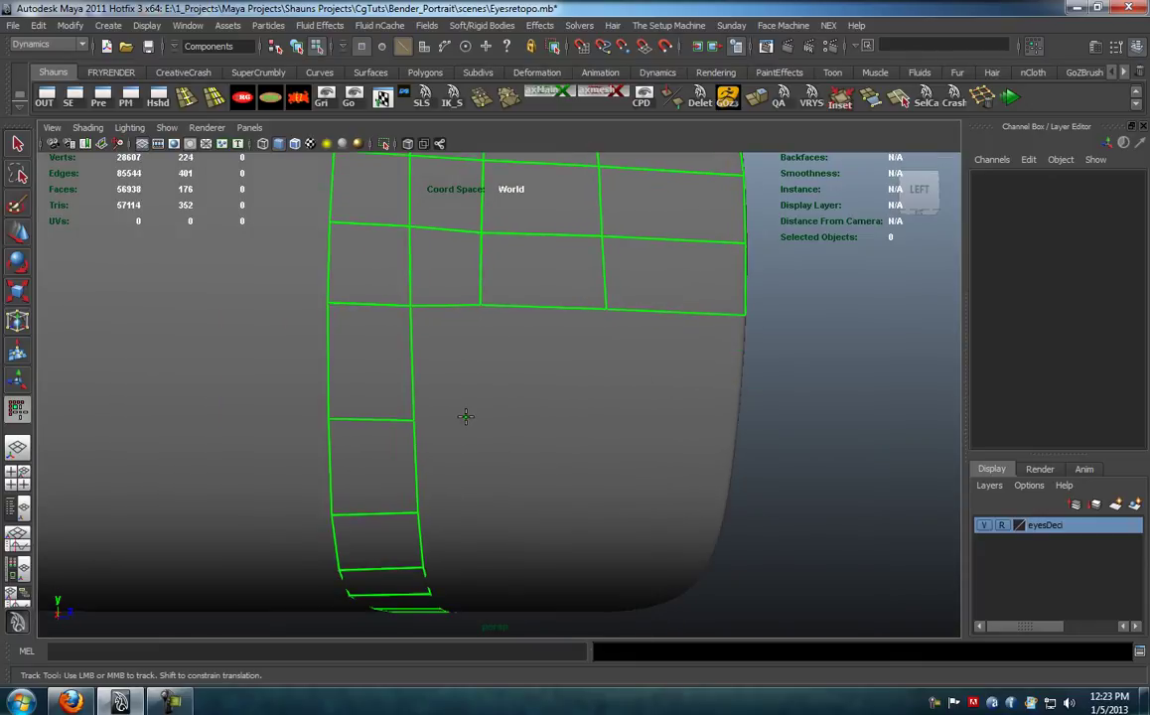
pyautogui.keyDown('shift'); pyautogui.click(547, 372); pyautogui.keyUp('shift')
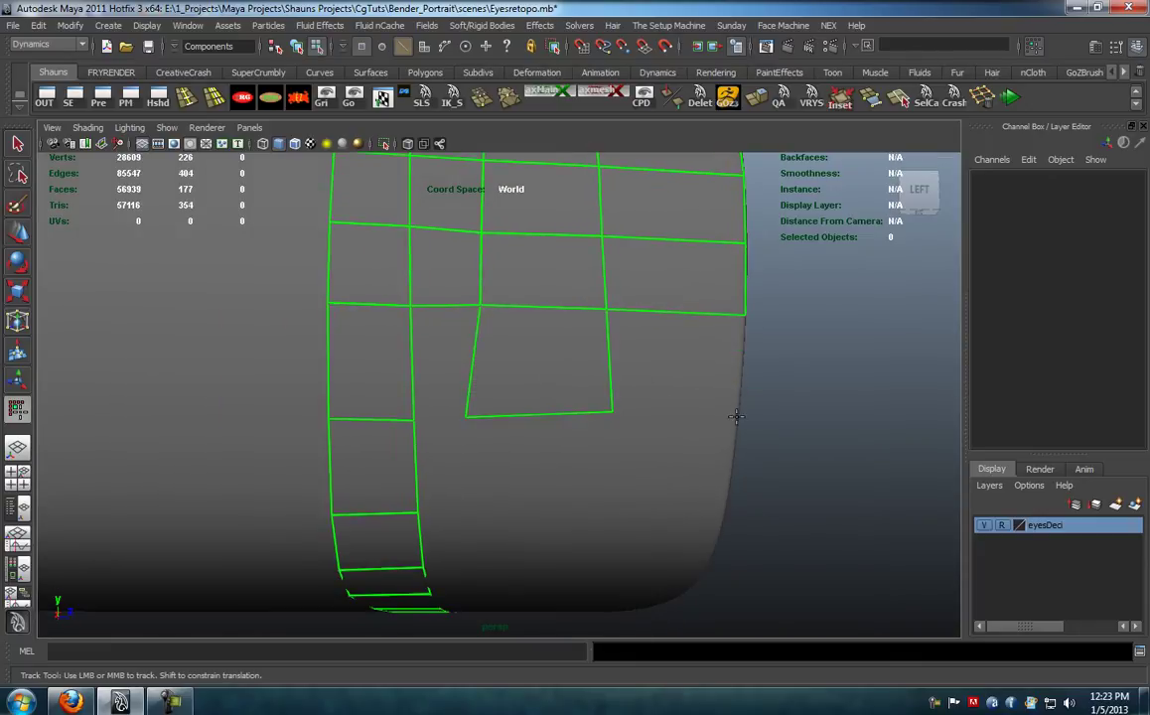
pyautogui.keyDown('shift'); pyautogui.click(677, 366); pyautogui.keyUp('shift')
pyautogui.moveTo(467, 416); pyautogui.dragTo(461, 390)
pyautogui.keyDown('shift'); pyautogui.click(447, 379); pyautogui.keyUp('shift')
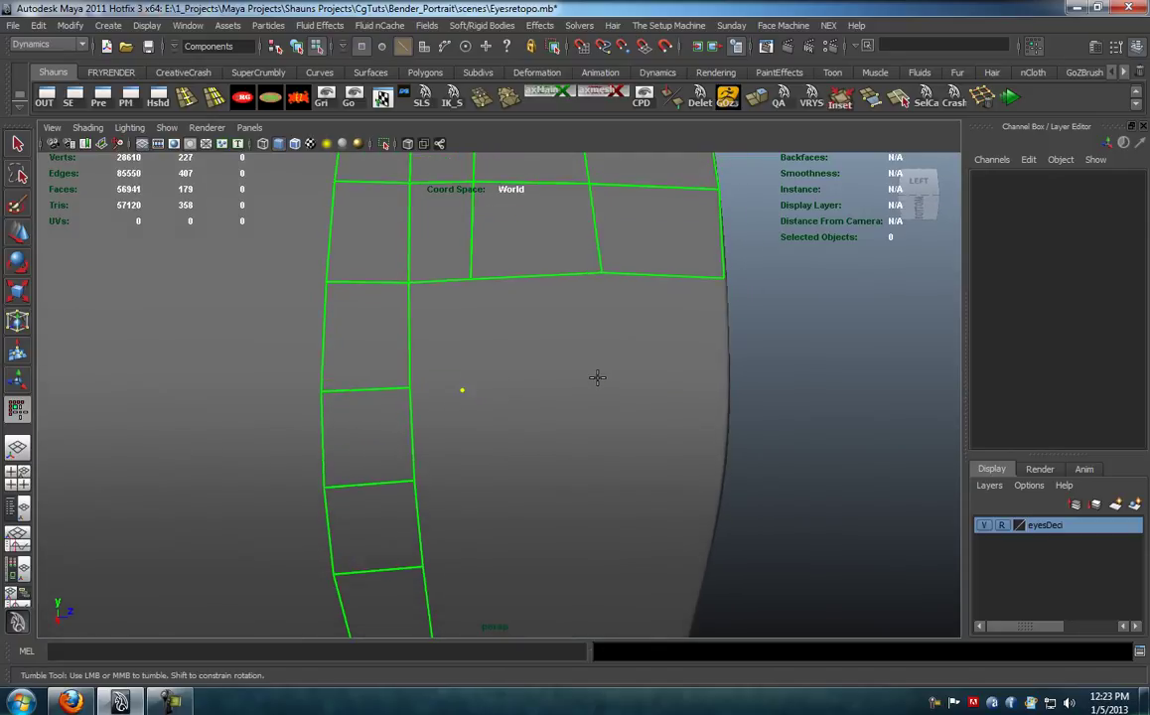
# Step: Add a row of three quads where the left side starts curving underneath, adjusting its vertices to the columns and rim
pyautogui.keyDown('shift'); pyautogui.click(546, 344); pyautogui.keyUp('shift')
pyautogui.keyDown('shift'); pyautogui.click(680, 341); pyautogui.keyUp('shift')
pyautogui.moveTo(597, 375); pyautogui.dragTo(615, 376)
pyautogui.moveTo(726, 394); pyautogui.dragTo(730, 389)
pyautogui.moveTo(465, 387); pyautogui.dragTo(482, 387)
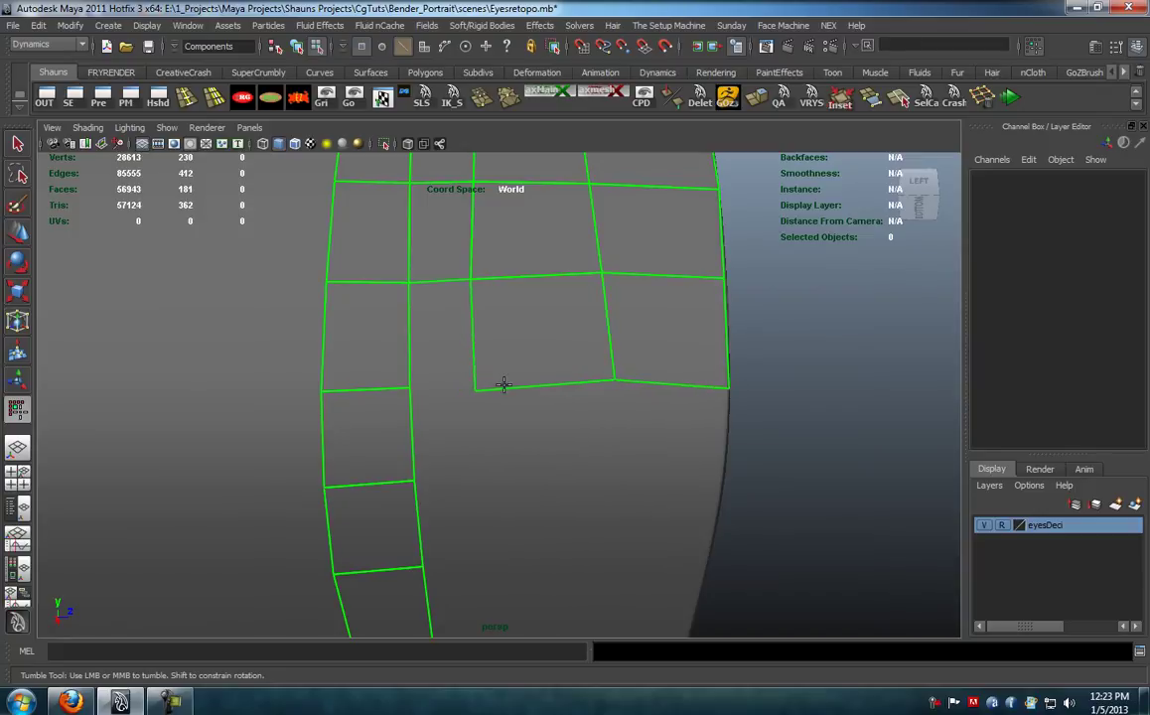
pyautogui.moveTo(615, 377); pyautogui.dragTo(576, 409)
pyautogui.keyDown('alt'); pyautogui.moveTo(575, 409); pyautogui.dragTo(541, 429, button='right'); pyautogui.keyUp('alt')
pyautogui.keyDown('alt'); pyautogui.moveTo(541, 429); pyautogui.dragTo(537, 438); pyautogui.keyUp('alt')
pyautogui.keyDown('shift'); pyautogui.click(470, 385); pyautogui.keyUp('shift')
# Step: Add the next row of three quads around the lower bend toward the underside, correcting its vertex positions
pyautogui.keyDown('alt'); pyautogui.moveTo(478, 407); pyautogui.dragTo(485, 353); pyautogui.keyUp('alt')
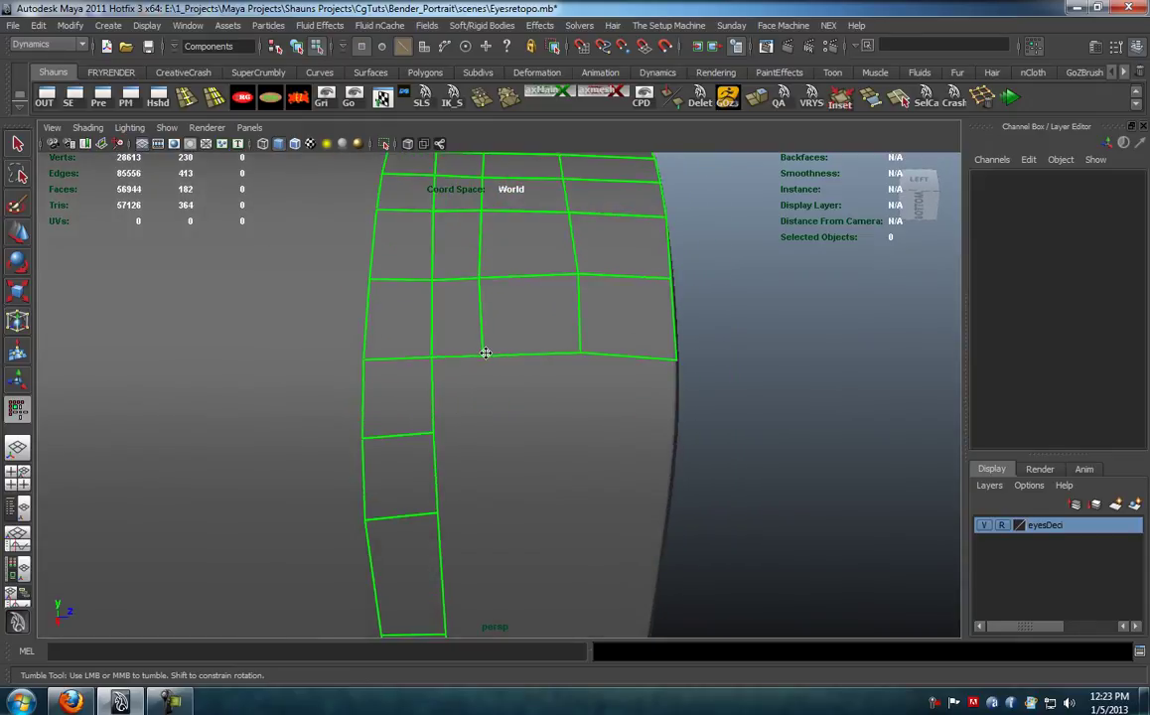
pyautogui.keyDown('alt'); pyautogui.moveTo(493, 425); pyautogui.dragTo(474, 387); pyautogui.keyUp('alt')
pyautogui.click(568, 380)
pyautogui.keyDown('shift'); pyautogui.click(539, 354); pyautogui.keyUp('shift')
pyautogui.keyDown('shift'); pyautogui.click(615, 352); pyautogui.keyUp('shift')
pyautogui.moveTo(568, 381); pyautogui.dragTo(581, 381)
pyautogui.moveTo(670, 387); pyautogui.dragTo(632, 378)
pyautogui.moveTo(483, 383)
pyautogui.mouseDown()
pyautogui.moveTo(487, 395)
pyautogui.moveTo(466, 387)
pyautogui.moveTo(470, 375)
pyautogui.mouseUp()
pyautogui.keyDown('shift'); pyautogui.click(459, 368); pyautogui.keyUp('shift')
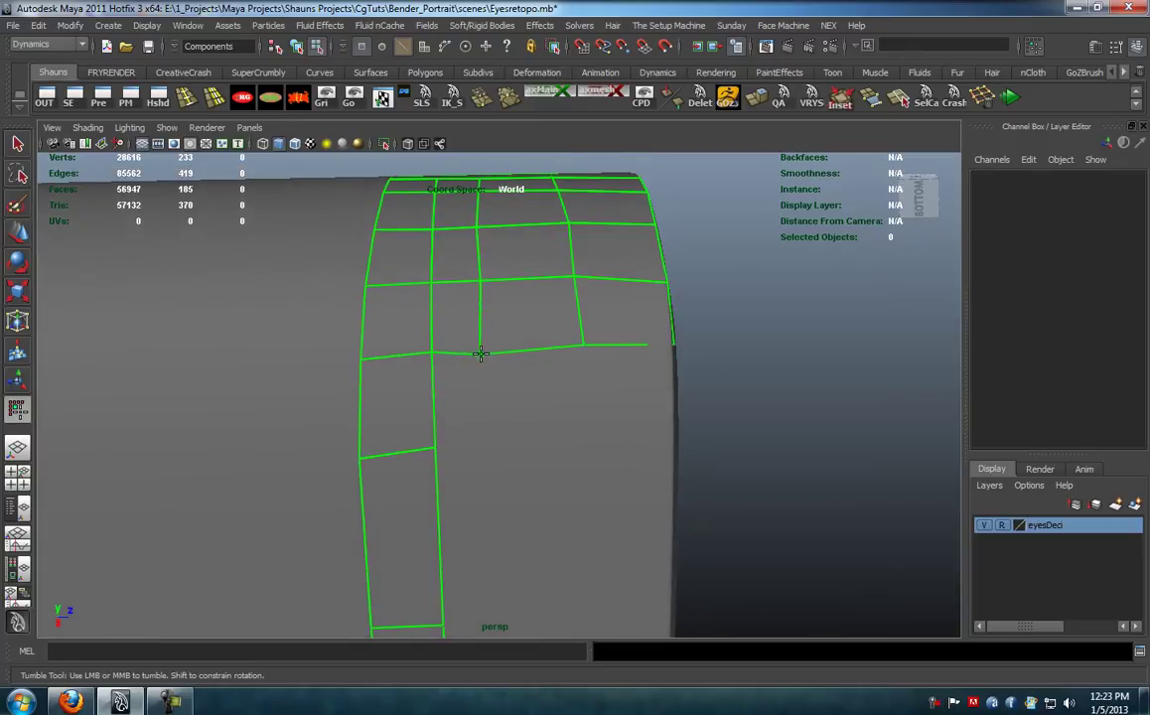
# Step: Add a row of three quads on the underside from the strip to the front rim
pyautogui.click(580, 435)
pyautogui.keyDown('shift'); pyautogui.click(461, 397); pyautogui.keyUp('shift')
pyautogui.keyDown('shift'); pyautogui.click(543, 396); pyautogui.keyUp('shift')
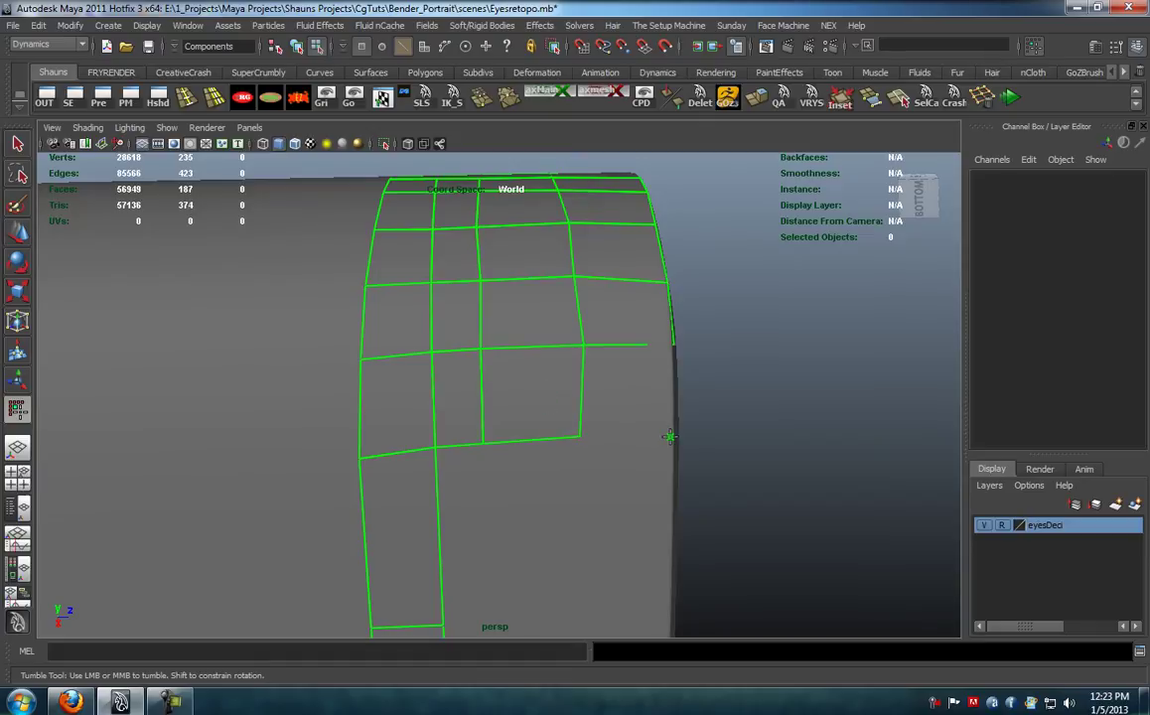
pyautogui.keyDown('shift'); pyautogui.click(643, 402); pyautogui.keyUp('shift')
# Step: Add three quads on the top behind the strip, in the section adjoining the side patch
pyautogui.keyDown('alt'); pyautogui.moveTo(639, 430); pyautogui.dragTo(526, 441); pyautogui.keyUp('alt')
pyautogui.keyDown('alt'); pyautogui.moveTo(526, 442); pyautogui.dragTo(482, 367, button='middle'); pyautogui.keyUp('alt')
pyautogui.keyDown('alt'); pyautogui.moveTo(503, 428); pyautogui.dragTo(510, 502, button='middle'); pyautogui.keyUp('alt')
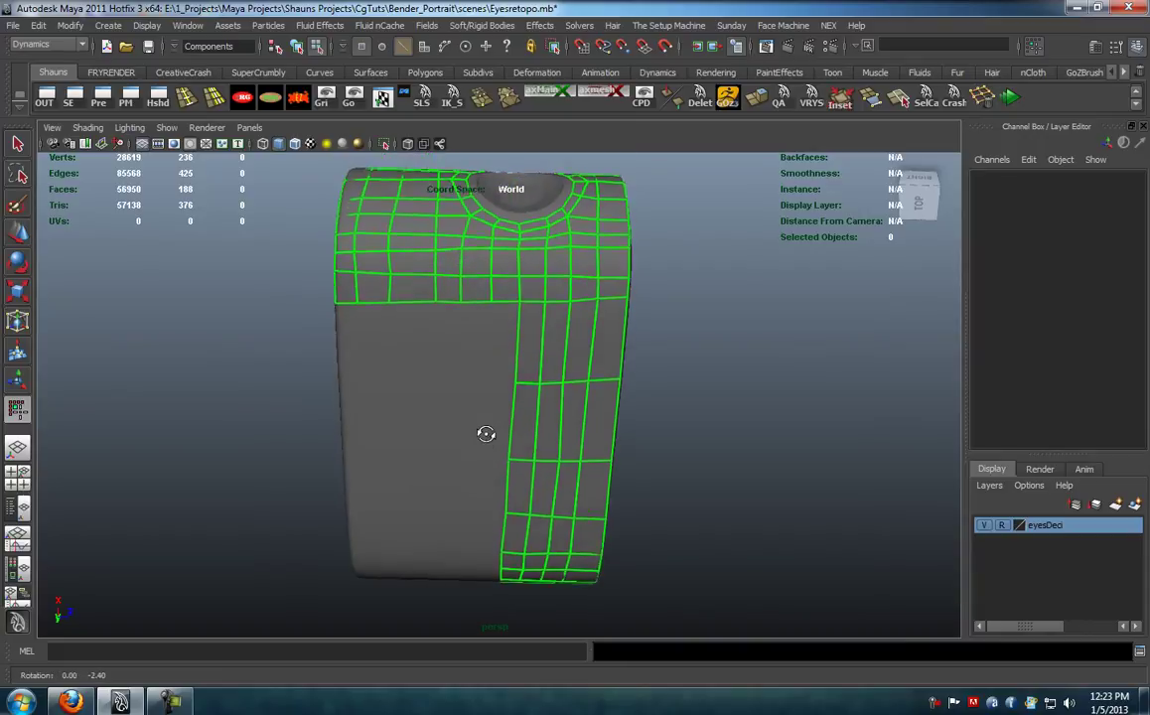
pyautogui.keyDown('alt'); pyautogui.moveTo(485, 436); pyautogui.dragTo(474, 413); pyautogui.keyUp('alt')
pyautogui.scroll(5, 475, 413)
pyautogui.keyDown('alt'); pyautogui.moveTo(477, 411); pyautogui.dragTo(477, 460, button='middle'); pyautogui.keyUp('alt')
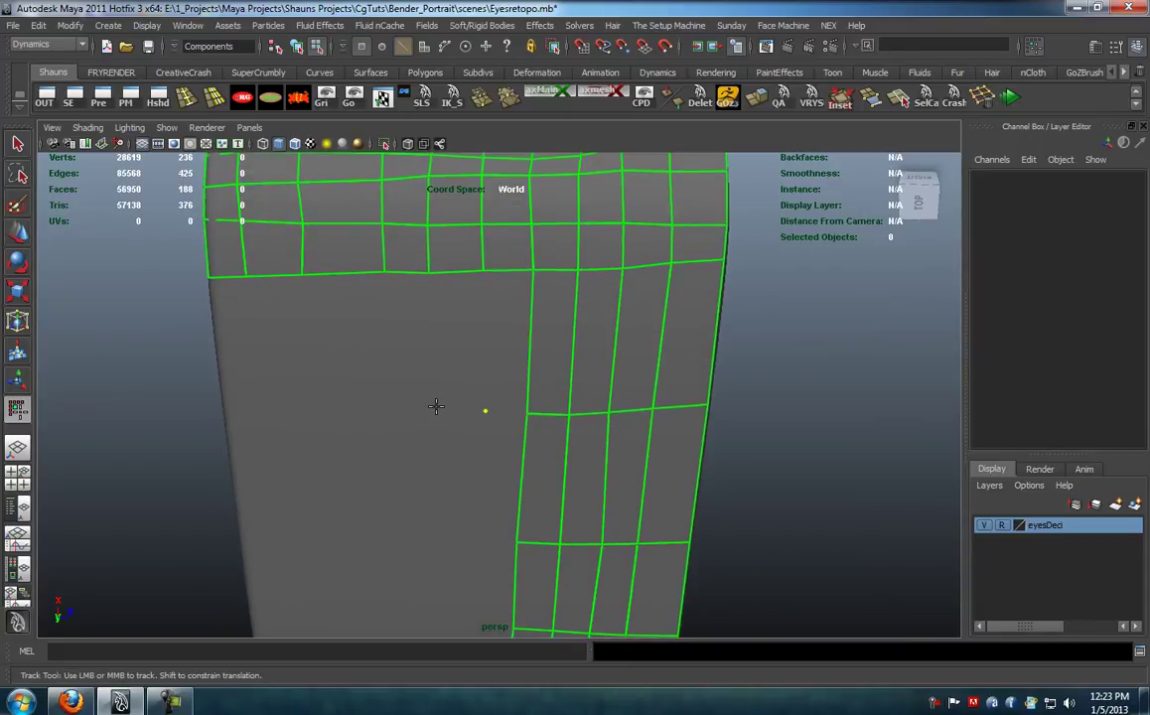
pyautogui.keyDown('shift'); pyautogui.click(417, 351); pyautogui.keyUp('shift')
pyautogui.keyDown('shift'); pyautogui.click(460, 351); pyautogui.keyUp('shift')
pyautogui.keyDown('shift'); pyautogui.click(510, 352); pyautogui.keyUp('shift')
pyautogui.keyDown('alt'); pyautogui.moveTo(491, 421); pyautogui.dragTo(494, 396); pyautogui.keyUp('alt')
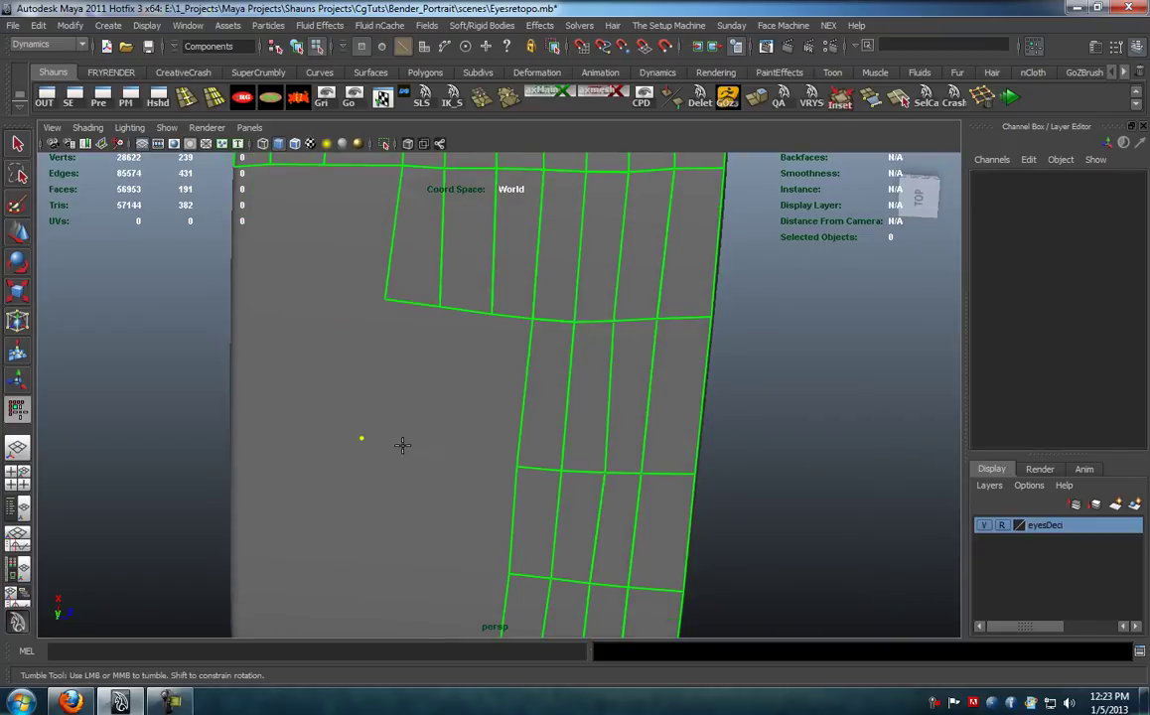
# Step: Add three quads behind the strip in its second section from the side patch, undoing one misplaced quad
pyautogui.keyDown('shift'); pyautogui.click(416, 387); pyautogui.keyUp('shift')
pyautogui.click(477, 447)
pyautogui.keyDown('shift'); pyautogui.click(461, 417); pyautogui.keyUp('shift')
pyautogui.hotkey('ctrl', 'z')
pyautogui.keyDown('shift'); pyautogui.click(453, 388); pyautogui.keyUp('shift')
pyautogui.keyDown('shift'); pyautogui.click(497, 419); pyautogui.keyUp('shift')
pyautogui.moveTo(497, 419)
pyautogui.keyDown('alt'); pyautogui.mouseDown()
pyautogui.moveTo(513, 431)
pyautogui.moveTo(298, 403)
pyautogui.moveTo(306, 417)
pyautogui.moveTo(493, 395)
pyautogui.mouseUp(); pyautogui.keyUp('alt')
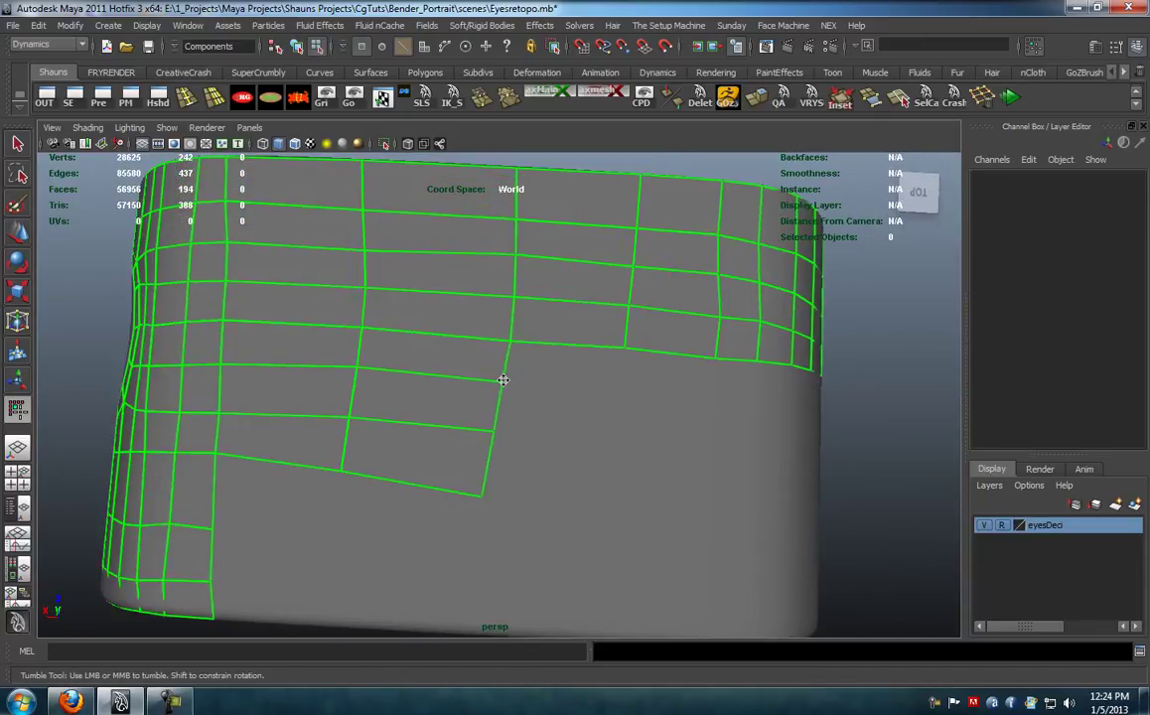
# Step: Straighten the open edge of the quads behind the strip by moving their corner vertices
pyautogui.moveTo(479, 493); pyautogui.dragTo(494, 494)
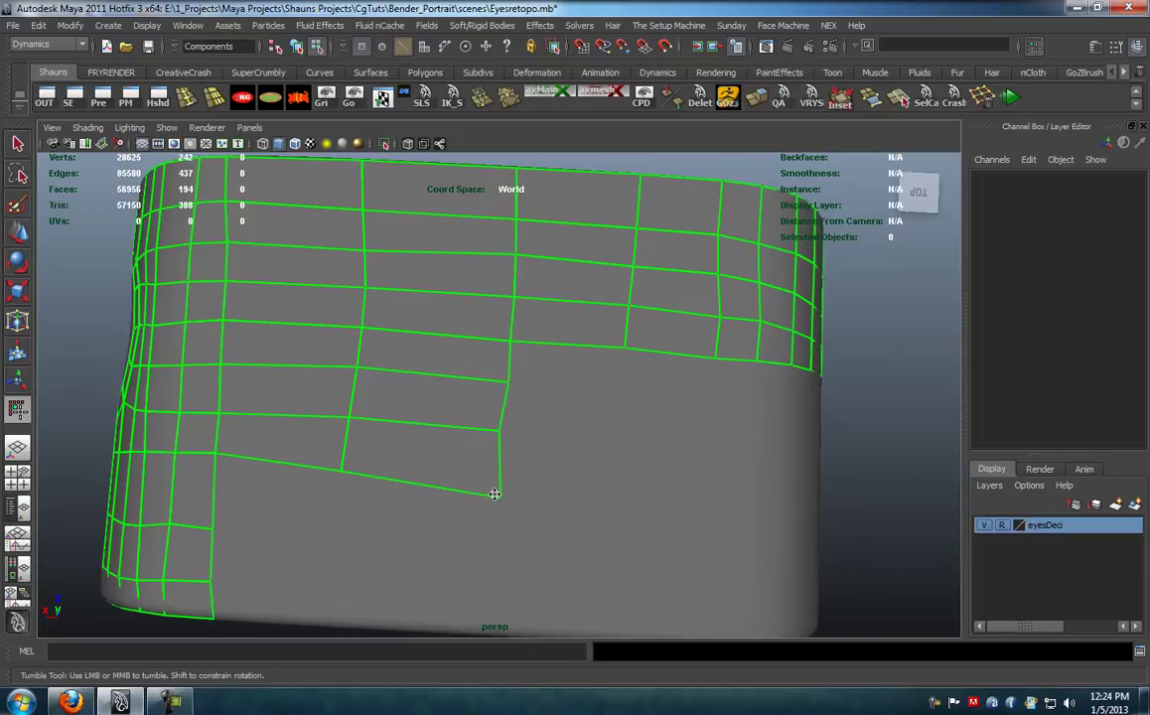
pyautogui.moveTo(505, 430); pyautogui.dragTo(506, 430)
pyautogui.moveTo(496, 494); pyautogui.dragTo(503, 475)
pyautogui.moveTo(339, 470); pyautogui.dragTo(346, 469)
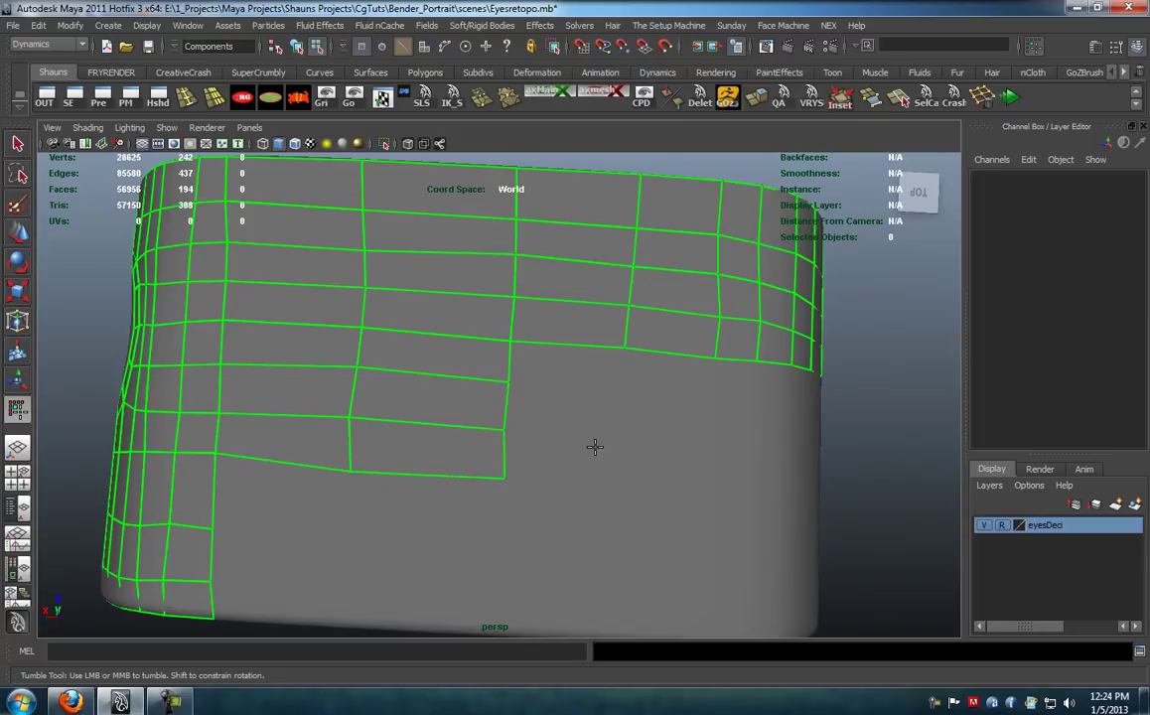
# Step: Add three quads behind the strip in its third section from the side patch
pyautogui.keyDown('alt'); pyautogui.moveTo(597, 447); pyautogui.dragTo(523, 390, button='middle'); pyautogui.keyUp('alt')
pyautogui.keyDown('shift'); pyautogui.click(478, 325); pyautogui.keyUp('shift')
pyautogui.moveTo(528, 361); pyautogui.dragTo(535, 351)
pyautogui.keyDown('shift'); pyautogui.click(464, 430); pyautogui.keyUp('shift')
pyautogui.keyDown('shift'); pyautogui.click(466, 377); pyautogui.keyUp('shift')
# Step: Add three quads behind the strip in its fourth section, just before the bend onto the left side
pyautogui.keyDown('alt'); pyautogui.moveTo(600, 408); pyautogui.dragTo(479, 410, button='middle'); pyautogui.keyUp('alt')
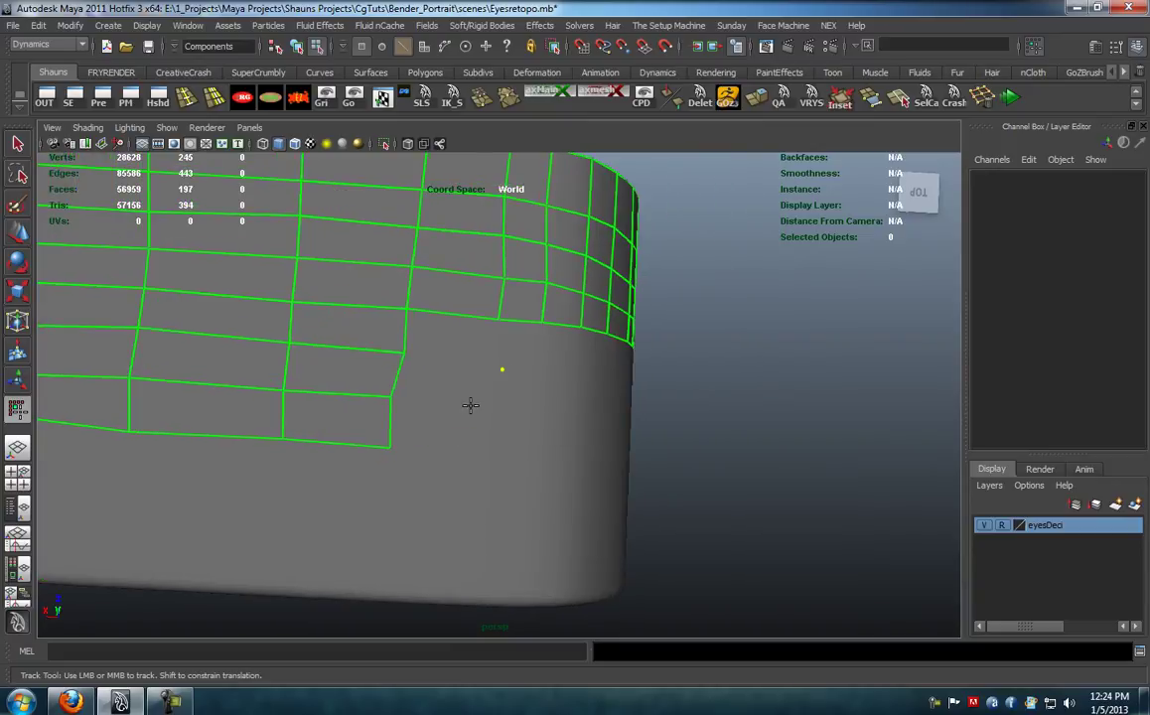
pyautogui.click(482, 446)
pyautogui.keyDown('shift'); pyautogui.click(437, 419); pyautogui.keyUp('shift')
pyautogui.keyDown('shift'); pyautogui.click(446, 381); pyautogui.keyUp('shift')
pyautogui.keyDown('shift'); pyautogui.click(454, 350); pyautogui.keyUp('shift')
# Step: Insert two edge loops running front to back through the wide quads on the top near the side patch
pyautogui.moveTo(504, 391)
pyautogui.keyDown('alt'); pyautogui.mouseDown()
pyautogui.moveTo(458, 422)
pyautogui.moveTo(477, 439)
pyautogui.moveTo(495, 401)
pyautogui.mouseUp(); pyautogui.keyUp('alt')
pyautogui.keyDown('alt'); pyautogui.moveTo(455, 479); pyautogui.dragTo(400, 442); pyautogui.keyUp('alt')
pyautogui.keyDown('alt'); pyautogui.moveTo(400, 442); pyautogui.dragTo(643, 432, button='middle'); pyautogui.keyUp('alt')
pyautogui.keyDown('ctrl'); pyautogui.click(635, 408); pyautogui.keyUp('ctrl')
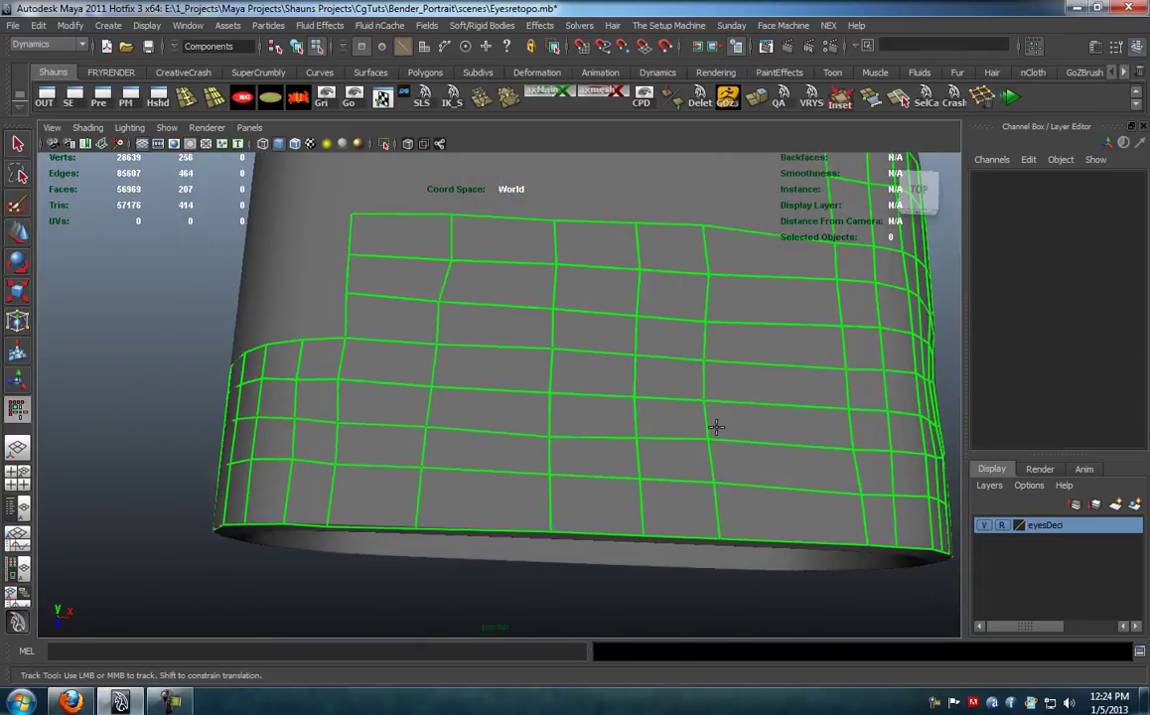
pyautogui.keyDown('alt'); pyautogui.moveTo(744, 427); pyautogui.dragTo(603, 418, button='middle'); pyautogui.keyUp('alt')
pyautogui.keyDown('ctrl'); pyautogui.click(626, 419); pyautogui.keyUp('ctrl')
# Step: Shift an interior vertex among the quads behind the strip to straighten its column
pyautogui.keyDown('alt'); pyautogui.moveTo(625, 419); pyautogui.dragTo(558, 413); pyautogui.keyUp('alt')
pyautogui.keyDown('alt'); pyautogui.moveTo(558, 413); pyautogui.dragTo(736, 507, button='middle'); pyautogui.keyUp('alt')
pyautogui.scroll(5, 547, 405)
pyautogui.moveTo(516, 355); pyautogui.dragTo(500, 351)
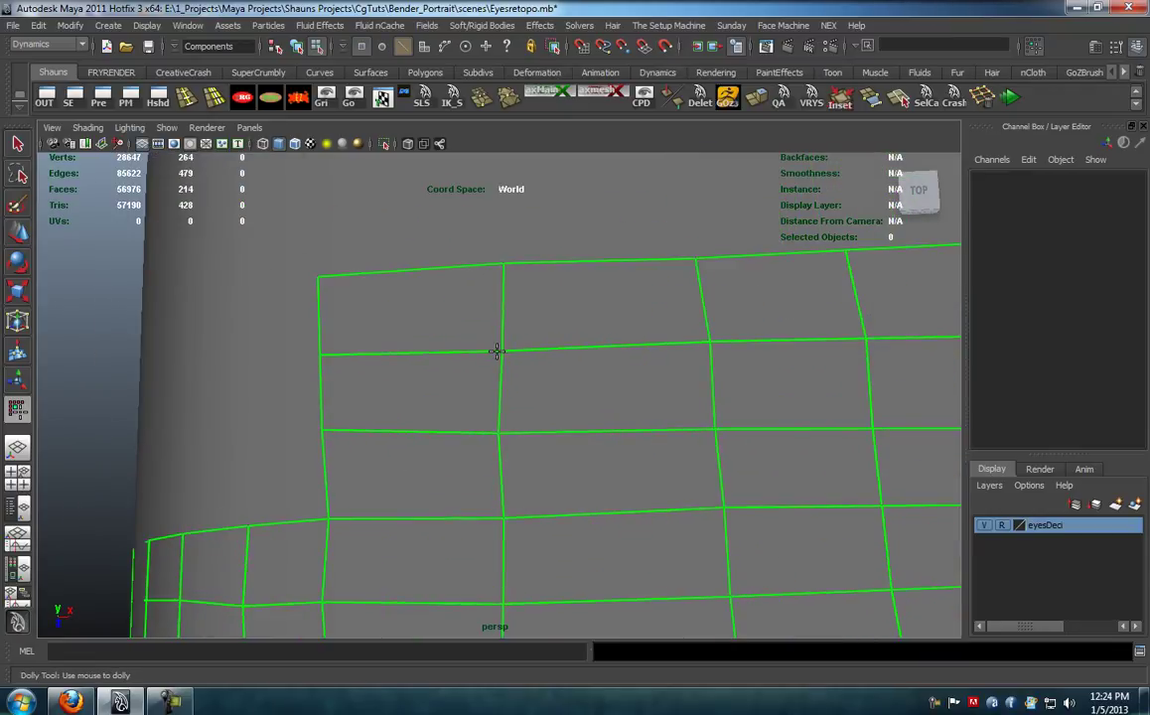
# Step: Shift the back border vertices of the top quads slightly forward so the row edge lines up with the side patch
pyautogui.keyDown('alt'); pyautogui.moveTo(491, 259); pyautogui.dragTo(577, 341, button='right'); pyautogui.keyUp('alt')
pyautogui.keyDown('alt'); pyautogui.moveTo(578, 342); pyautogui.dragTo(577, 390); pyautogui.keyUp('alt')
pyautogui.keyDown('alt'); pyautogui.moveTo(577, 389); pyautogui.dragTo(418, 378, button='middle'); pyautogui.keyUp('alt')
pyautogui.keyDown('alt'); pyautogui.moveTo(418, 378); pyautogui.dragTo(477, 367, button='right'); pyautogui.keyUp('alt')
pyautogui.keyDown('alt'); pyautogui.moveTo(478, 367); pyautogui.dragTo(479, 371); pyautogui.keyUp('alt')
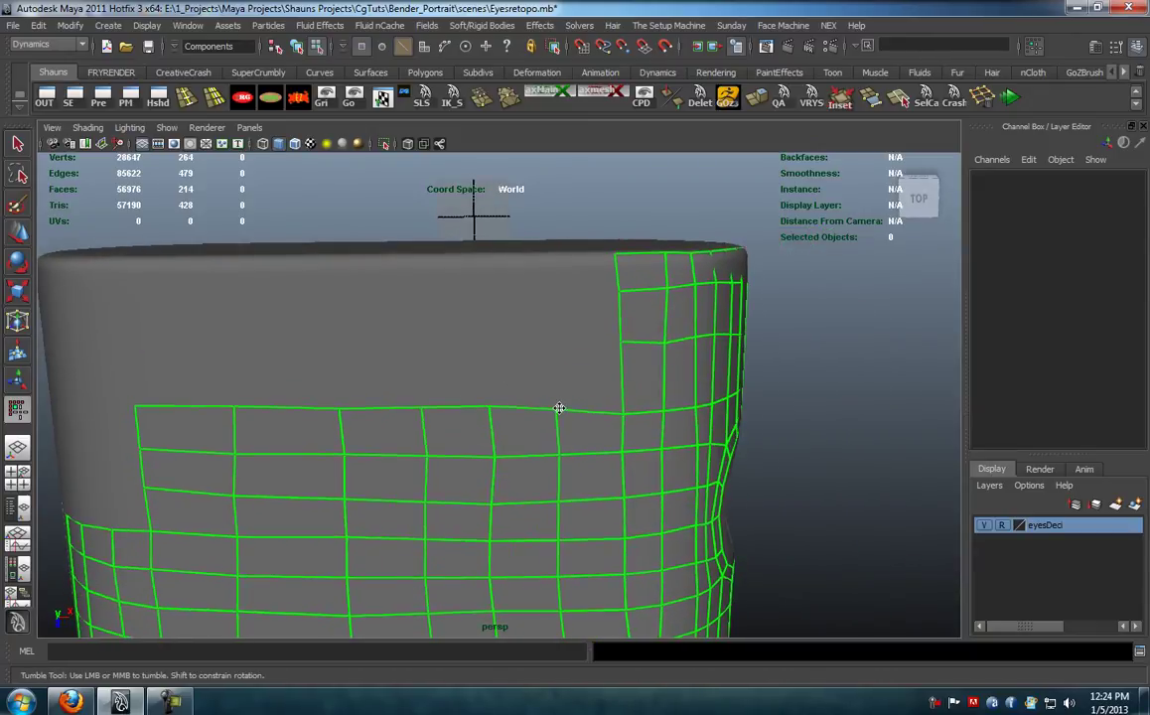
pyautogui.moveTo(488, 405); pyautogui.dragTo(425, 415)
pyautogui.moveTo(337, 410); pyautogui.dragTo(340, 416)
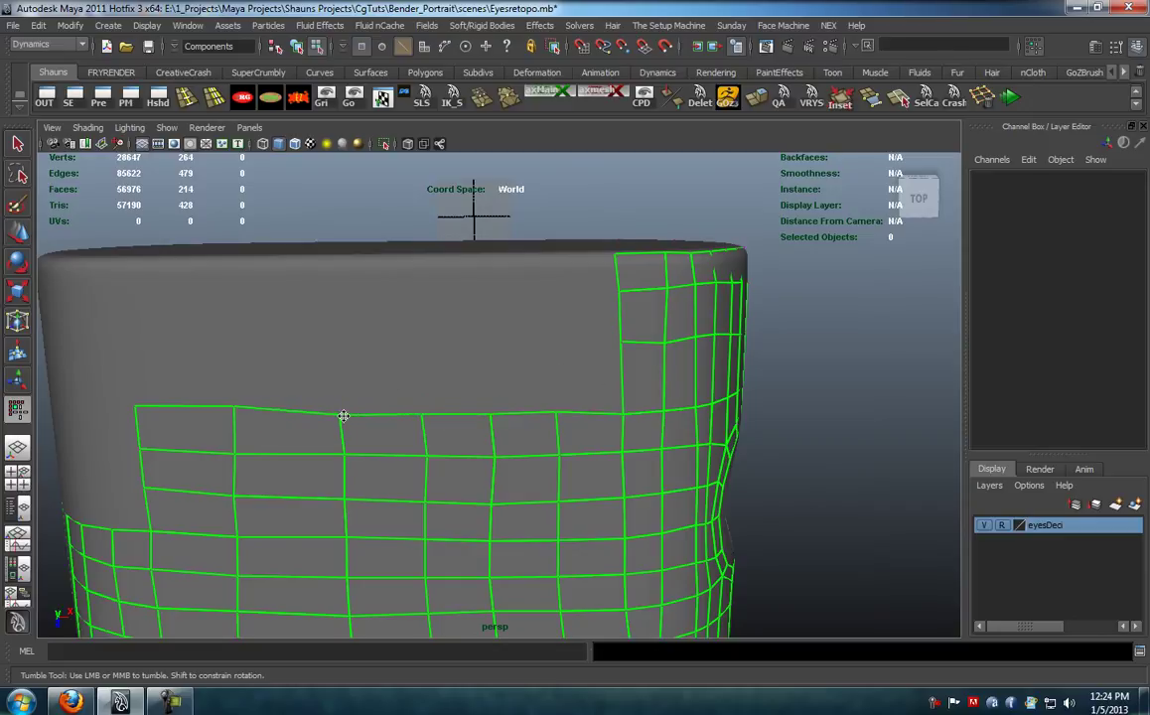
pyautogui.moveTo(232, 408); pyautogui.dragTo(233, 412)
pyautogui.moveTo(132, 408); pyautogui.dragTo(129, 414)
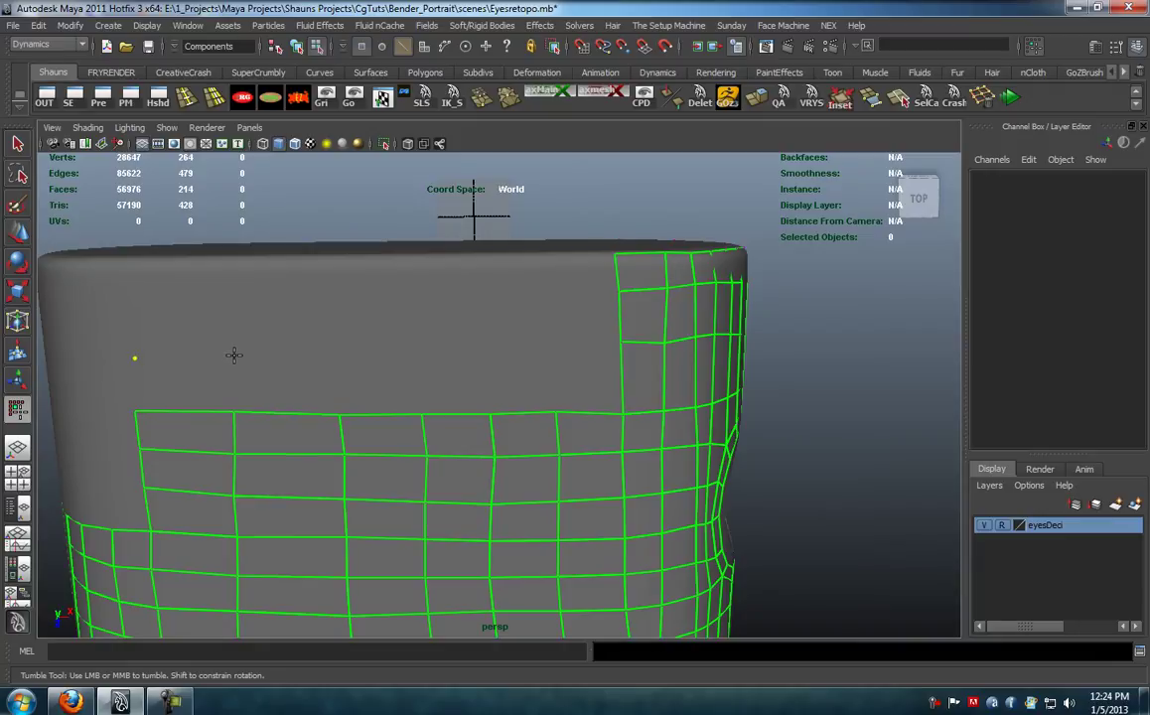
# Step: Add a row of six quads behind the top mesh, joined to the side patch, and even out its back edge
pyautogui.keyDown('shift'); pyautogui.click(191, 381); pyautogui.keyUp('shift')
pyautogui.keyDown('shift'); pyautogui.click(295, 383); pyautogui.keyUp('shift')
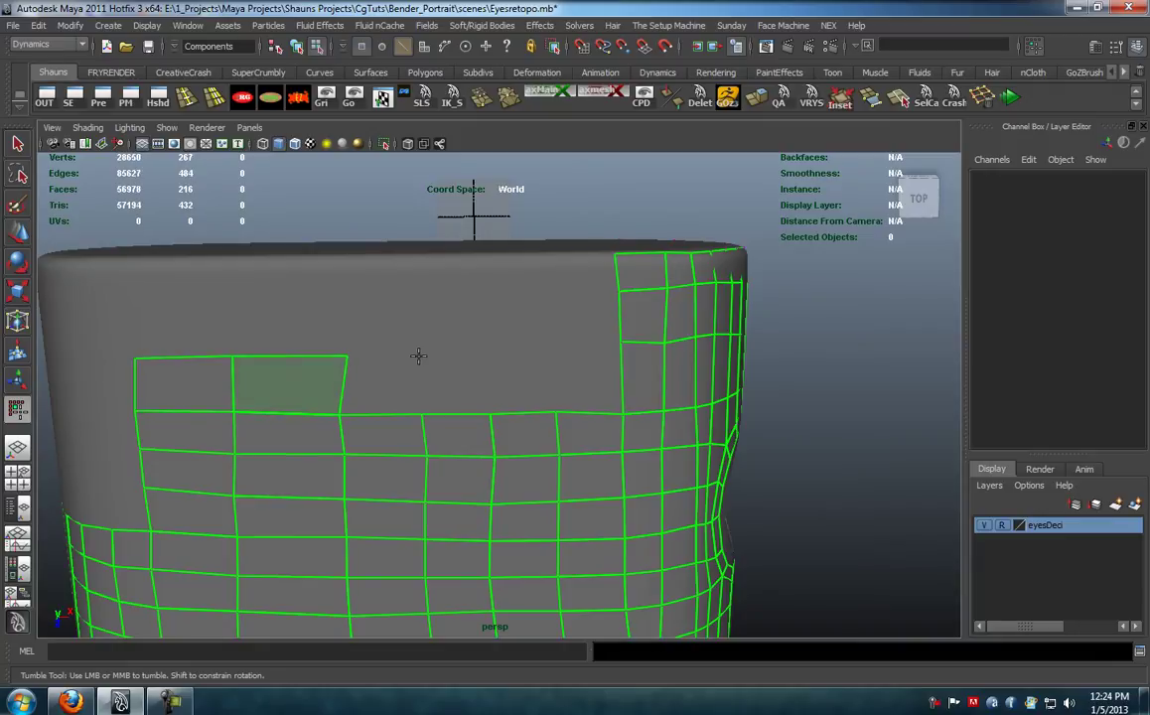
pyautogui.keyDown('shift'); pyautogui.click(379, 389); pyautogui.keyUp('shift')
pyautogui.keyDown('shift'); pyautogui.click(482, 361); pyautogui.keyUp('shift')
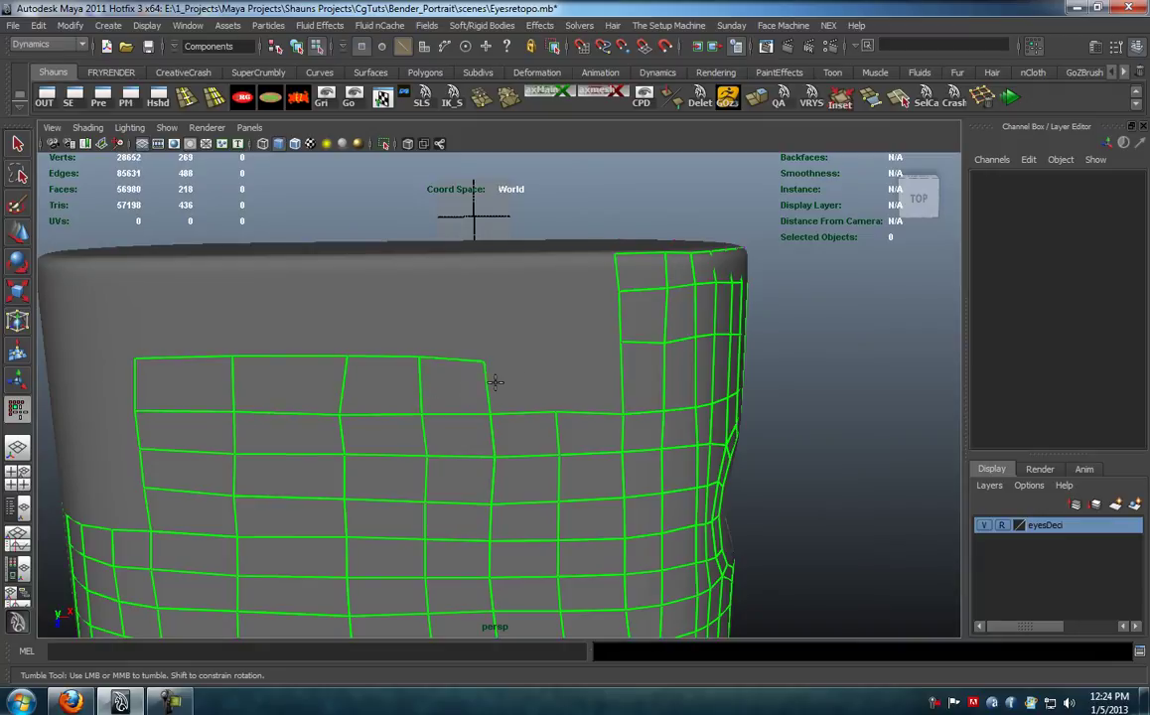
pyautogui.click(545, 355)
pyautogui.keyDown('shift'); pyautogui.click(605, 370); pyautogui.keyUp('shift')
pyautogui.keyDown('shift'); pyautogui.click(520, 369); pyautogui.keyUp('shift')
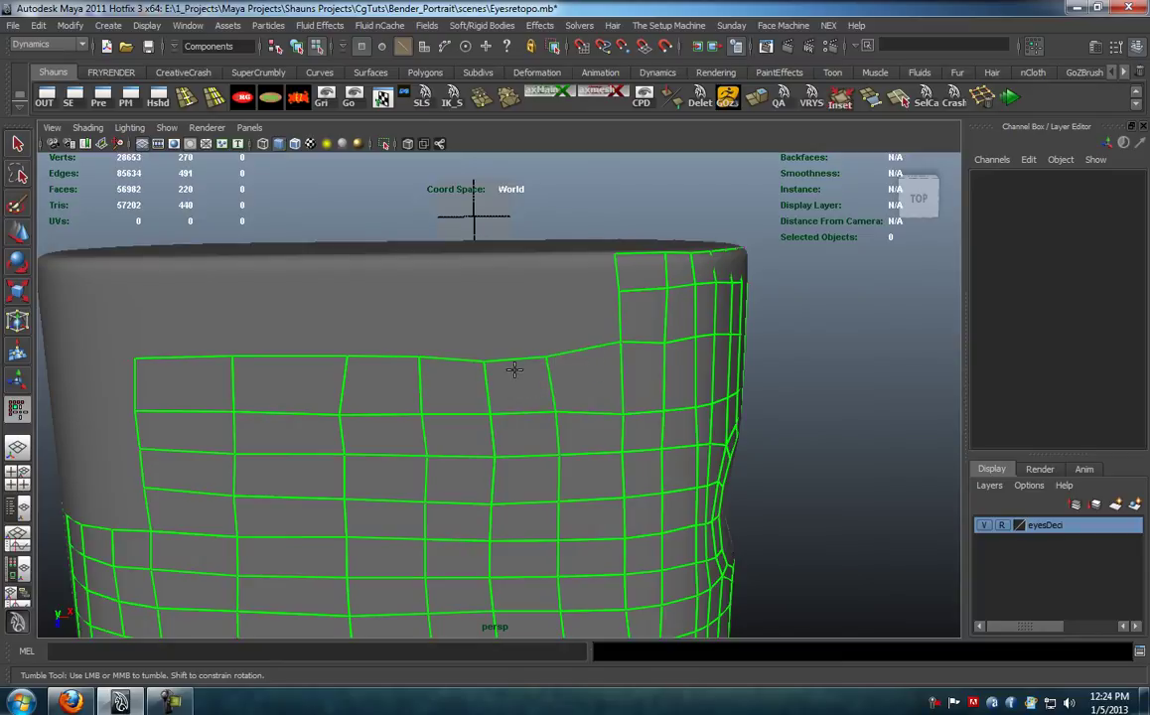
pyautogui.moveTo(484, 362); pyautogui.dragTo(483, 355)
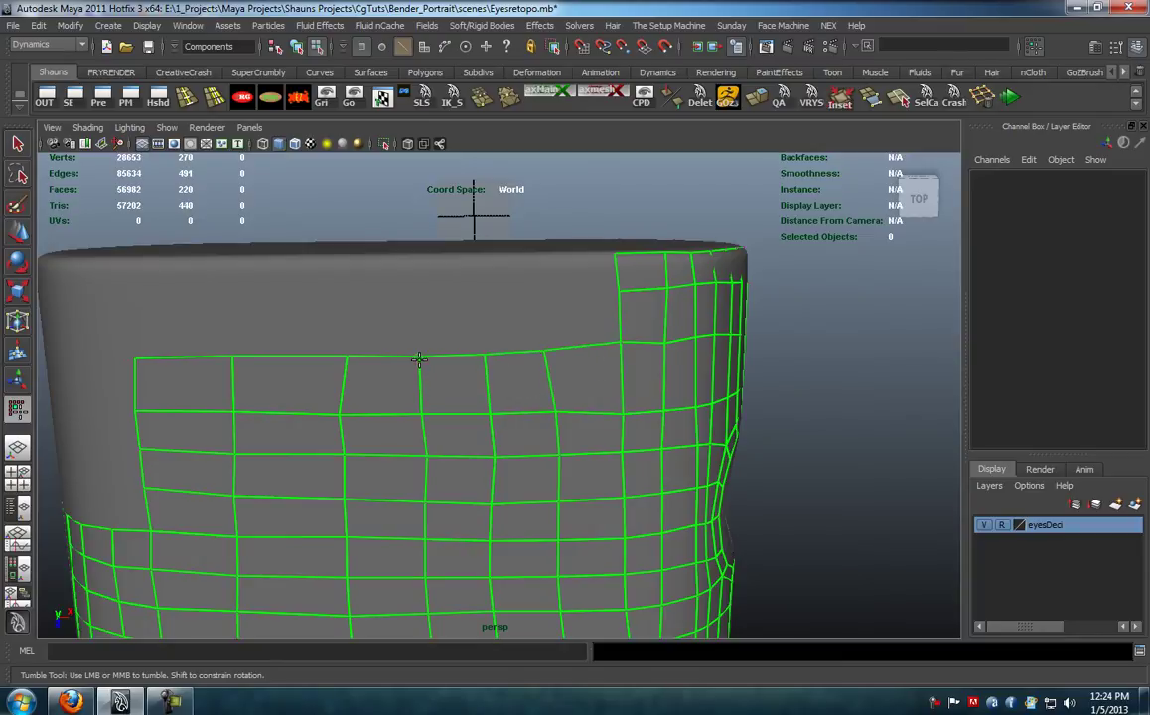
# Step: Add another row of six quads across the top, one row short of the back rim
pyautogui.keyDown('alt'); pyautogui.moveTo(338, 411); pyautogui.dragTo(533, 330, button='middle'); pyautogui.keyUp('alt')
pyautogui.keyDown('shift'); pyautogui.click(564, 361); pyautogui.keyUp('shift')
pyautogui.click(488, 330)
pyautogui.keyDown('shift'); pyautogui.click(505, 361); pyautogui.keyUp('shift')
pyautogui.keyDown('shift'); pyautogui.click(439, 369); pyautogui.keyUp('shift')
pyautogui.keyDown('alt'); pyautogui.moveTo(424, 377); pyautogui.dragTo(634, 381); pyautogui.keyUp('alt')
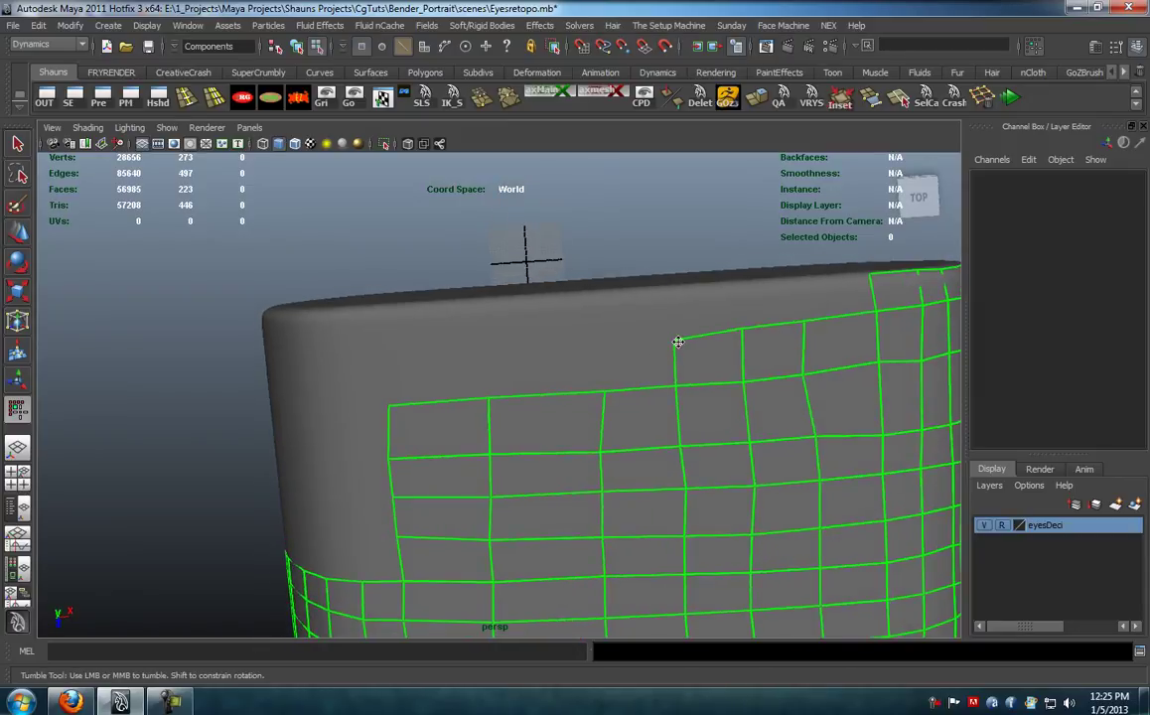
pyautogui.keyDown('shift'); pyautogui.click(625, 360); pyautogui.keyUp('shift')
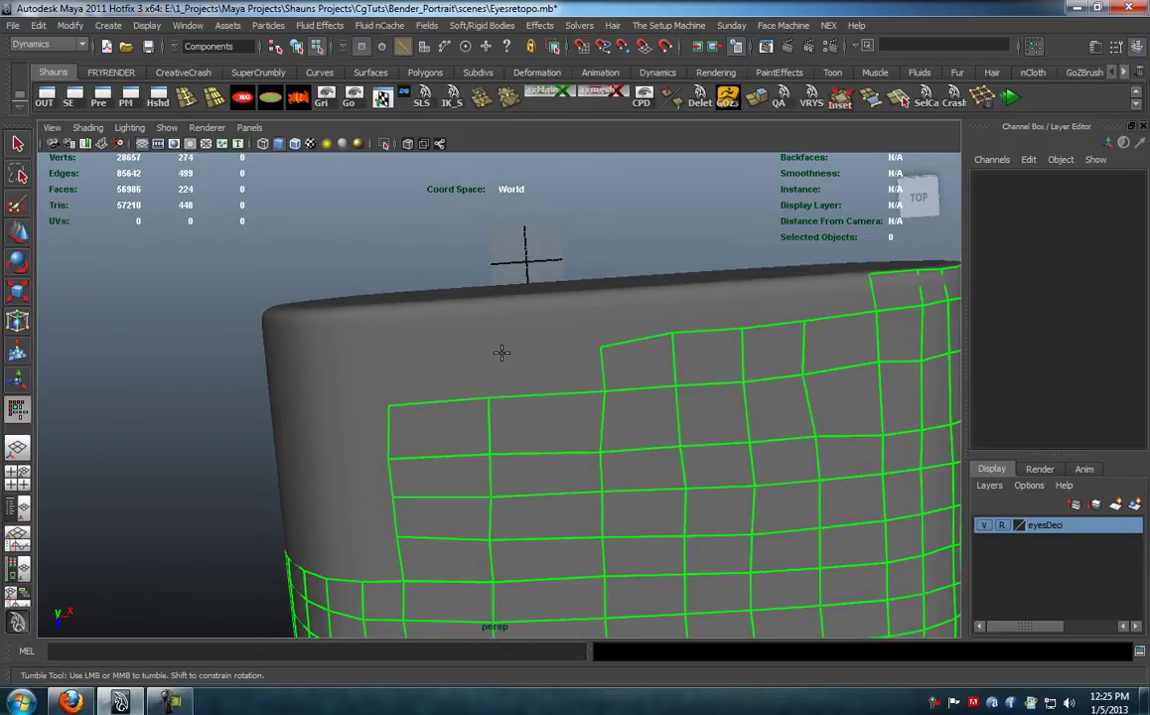
pyautogui.keyDown('shift'); pyautogui.click(509, 370); pyautogui.keyUp('shift')
pyautogui.keyDown('shift'); pyautogui.click(437, 369); pyautogui.keyUp('shift')
# Step: Add the last row of six quads across the top up to the back rim and shift its corner vertex
pyautogui.keyDown('alt'); pyautogui.moveTo(559, 374); pyautogui.dragTo(569, 401, button='middle'); pyautogui.keyUp('alt')
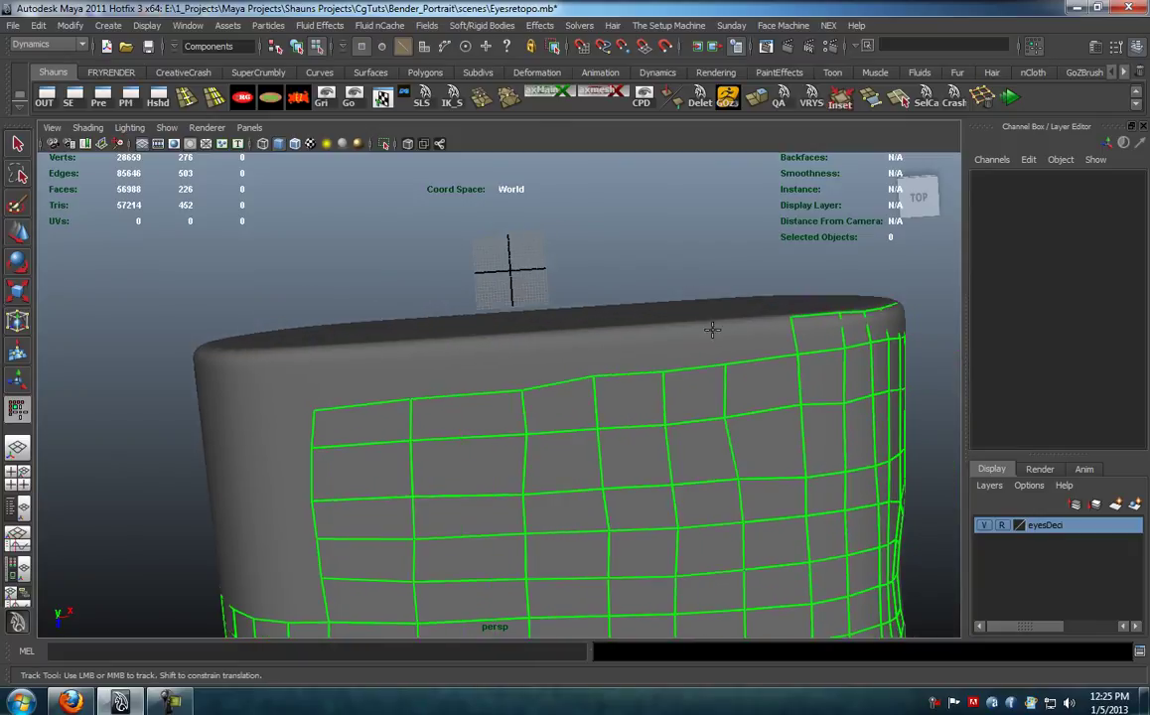
pyautogui.keyDown('shift'); pyautogui.click(738, 347); pyautogui.keyUp('shift')
pyautogui.keyDown('shift'); pyautogui.click(352, 383); pyautogui.keyUp('shift')
pyautogui.keyDown('shift'); pyautogui.click(455, 378); pyautogui.keyUp('shift')
pyautogui.keyDown('shift'); pyautogui.click(557, 367); pyautogui.keyUp('shift')
pyautogui.keyDown('shift'); pyautogui.click(627, 360); pyautogui.keyUp('shift')
pyautogui.keyDown('shift'); pyautogui.click(693, 355); pyautogui.keyUp('shift')
pyautogui.keyDown('alt'); pyautogui.moveTo(604, 384); pyautogui.dragTo(594, 394, button='middle'); pyautogui.keyUp('alt')
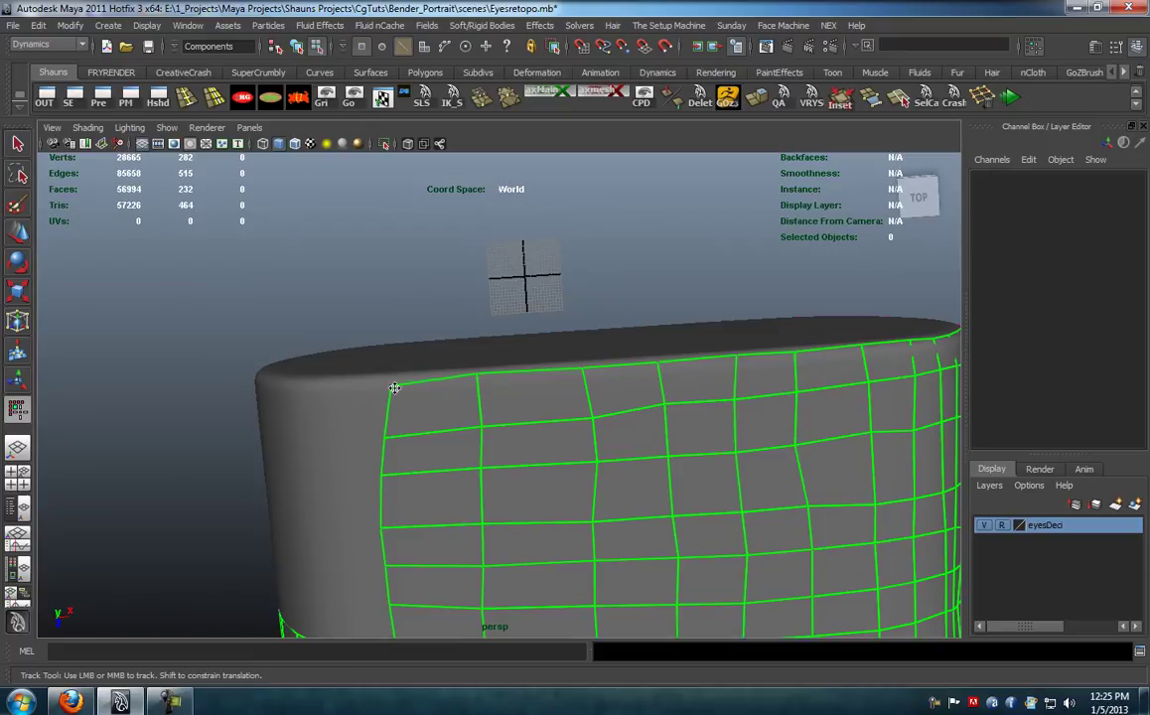
pyautogui.keyDown('alt'); pyautogui.moveTo(357, 353); pyautogui.dragTo(520, 427); pyautogui.keyUp('alt')
pyautogui.moveTo(515, 321); pyautogui.dragTo(532, 318)
# Step: Add the first row of six quads at the bend onto the left side, between the front patch and back rim
pyautogui.keyDown('alt'); pyautogui.moveTo(541, 226); pyautogui.dragTo(308, 391); pyautogui.keyUp('alt')
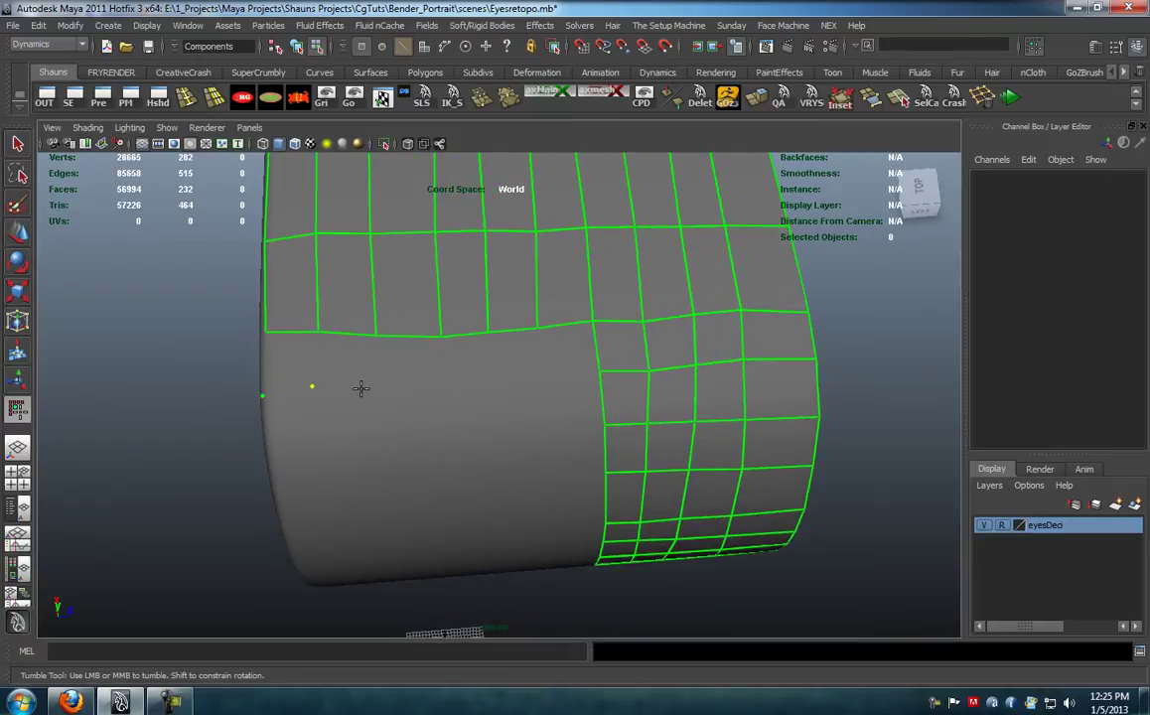
pyautogui.click(544, 371)
pyautogui.keyDown('shift'); pyautogui.click(565, 352); pyautogui.keyUp('shift')
pyautogui.keyDown('shift'); pyautogui.click(523, 355); pyautogui.keyUp('shift')
pyautogui.keyDown('shift'); pyautogui.click(466, 361); pyautogui.keyUp('shift')
pyautogui.keyDown('shift'); pyautogui.click(405, 361); pyautogui.keyUp('shift')
pyautogui.keyDown('shift'); pyautogui.click(341, 362); pyautogui.keyUp('shift')
pyautogui.keyDown('shift'); pyautogui.click(288, 363); pyautogui.keyUp('shift')
# Step: Add a second row of six quads around the left bend, from the front patch to the back rim
pyautogui.keyDown('alt'); pyautogui.moveTo(313, 418); pyautogui.dragTo(332, 346); pyautogui.keyUp('alt')
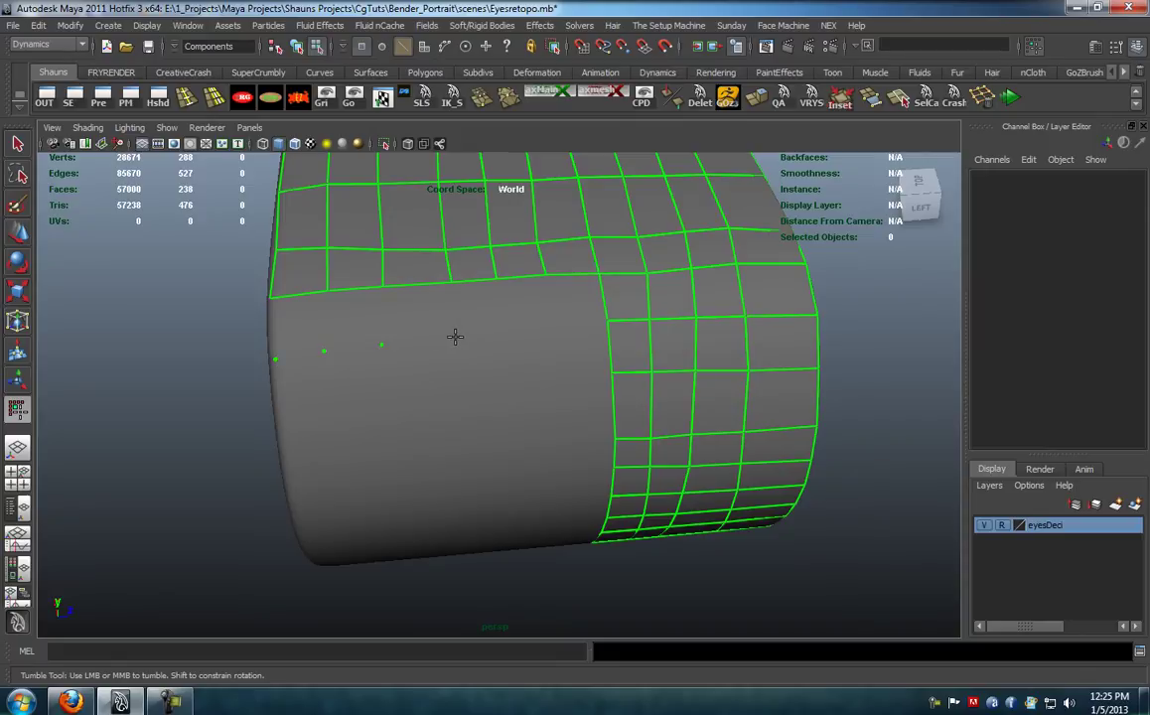
pyautogui.click(559, 332)
pyautogui.keyDown('shift'); pyautogui.click(570, 303); pyautogui.keyUp('shift')
pyautogui.keyDown('shift'); pyautogui.click(522, 307); pyautogui.keyUp('shift')
pyautogui.keyDown('shift'); pyautogui.click(474, 307); pyautogui.keyUp('shift')
pyautogui.keyDown('shift'); pyautogui.click(415, 312); pyautogui.keyUp('shift')
pyautogui.keyDown('shift'); pyautogui.click(353, 316); pyautogui.keyUp('shift')
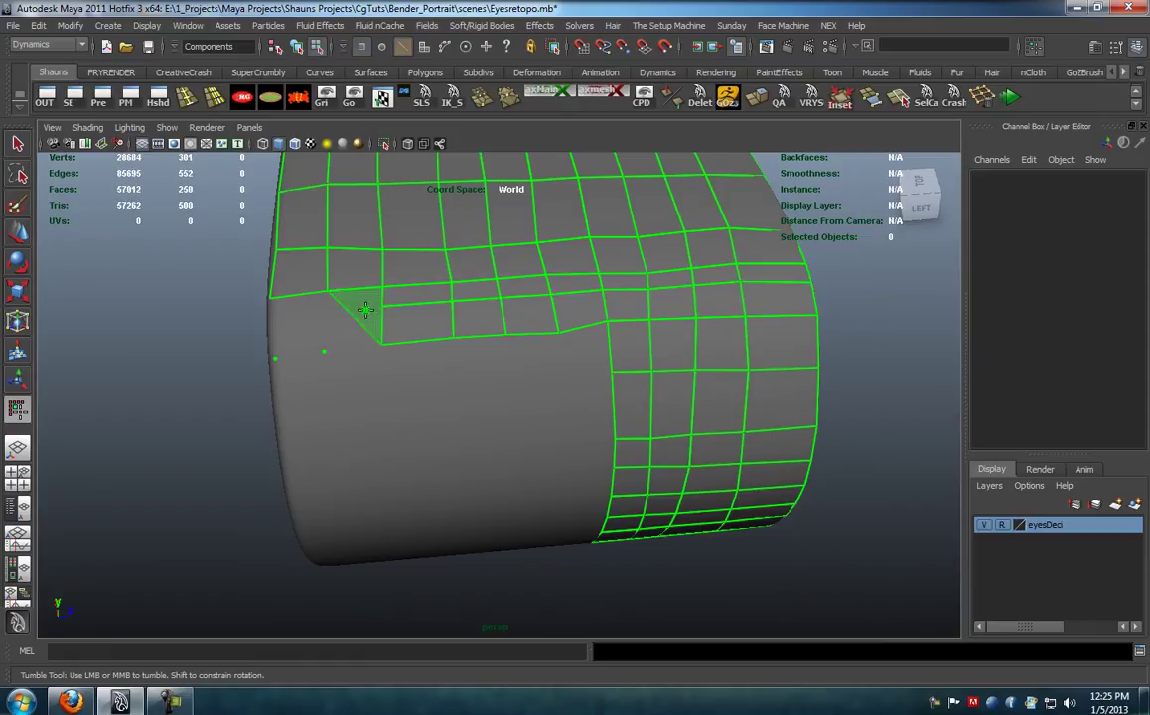
pyautogui.keyDown('shift'); pyautogui.click(317, 316); pyautogui.keyUp('shift')
pyautogui.keyDown('alt'); pyautogui.moveTo(287, 341); pyautogui.dragTo(285, 323); pyautogui.keyUp('alt')
pyautogui.moveTo(284, 323); pyautogui.dragTo(270, 322, button='middle')
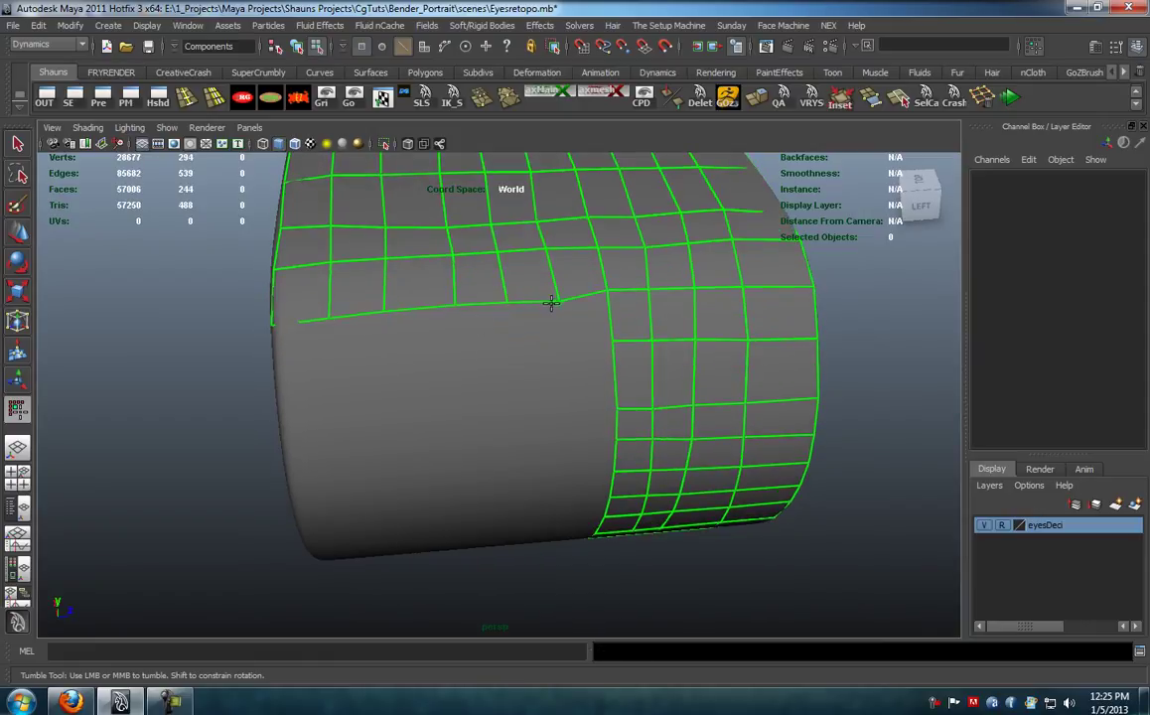
# Step: Add a third row of six quads down the left side and pull the vertex nearest the front patch into line
pyautogui.keyDown('alt'); pyautogui.moveTo(544, 303); pyautogui.dragTo(516, 294); pyautogui.keyUp('alt')
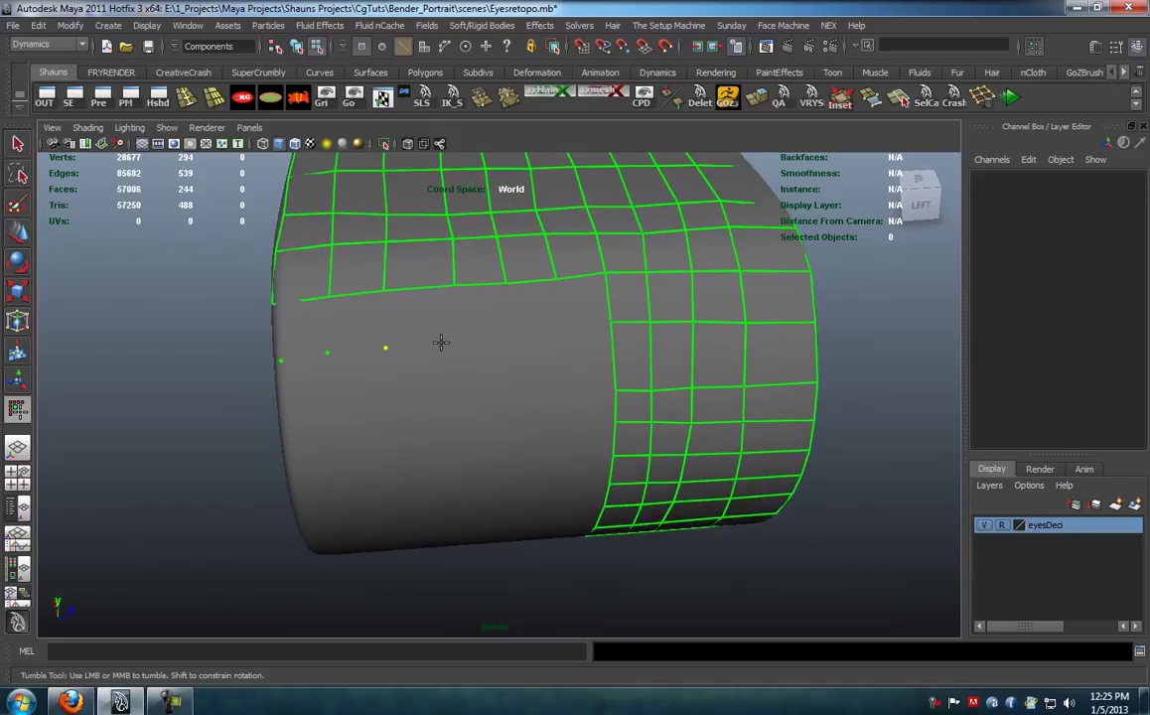
pyautogui.click(575, 335)
pyautogui.keyDown('shift'); pyautogui.click(570, 308); pyautogui.keyUp('shift')
pyautogui.keyDown('shift'); pyautogui.click(531, 312); pyautogui.keyUp('shift')
pyautogui.keyDown('shift'); pyautogui.click(477, 312); pyautogui.keyUp('shift')
pyautogui.keyDown('shift'); pyautogui.click(407, 312); pyautogui.keyUp('shift')
pyautogui.keyDown('shift'); pyautogui.click(386, 314); pyautogui.keyUp('shift')
pyautogui.hotkey('ctrl', 'z')
pyautogui.keyDown('shift'); pyautogui.click(350, 321); pyautogui.keyUp('shift')
pyautogui.keyDown('shift'); pyautogui.click(307, 328); pyautogui.keyUp('shift')
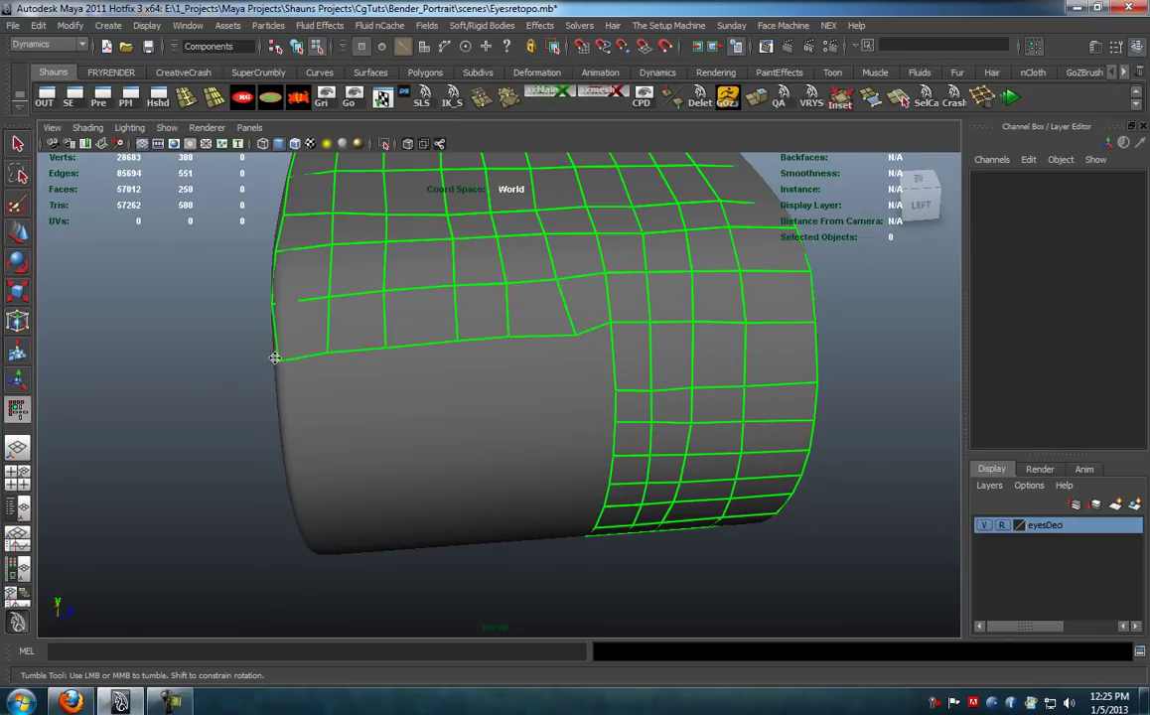
pyautogui.moveTo(586, 333); pyautogui.dragTo(565, 329)
# Step: Add a fourth row of six quads down the left side, from the front patch to the back rim
pyautogui.keyDown('alt'); pyautogui.moveTo(498, 341); pyautogui.dragTo(395, 351); pyautogui.keyUp('alt')
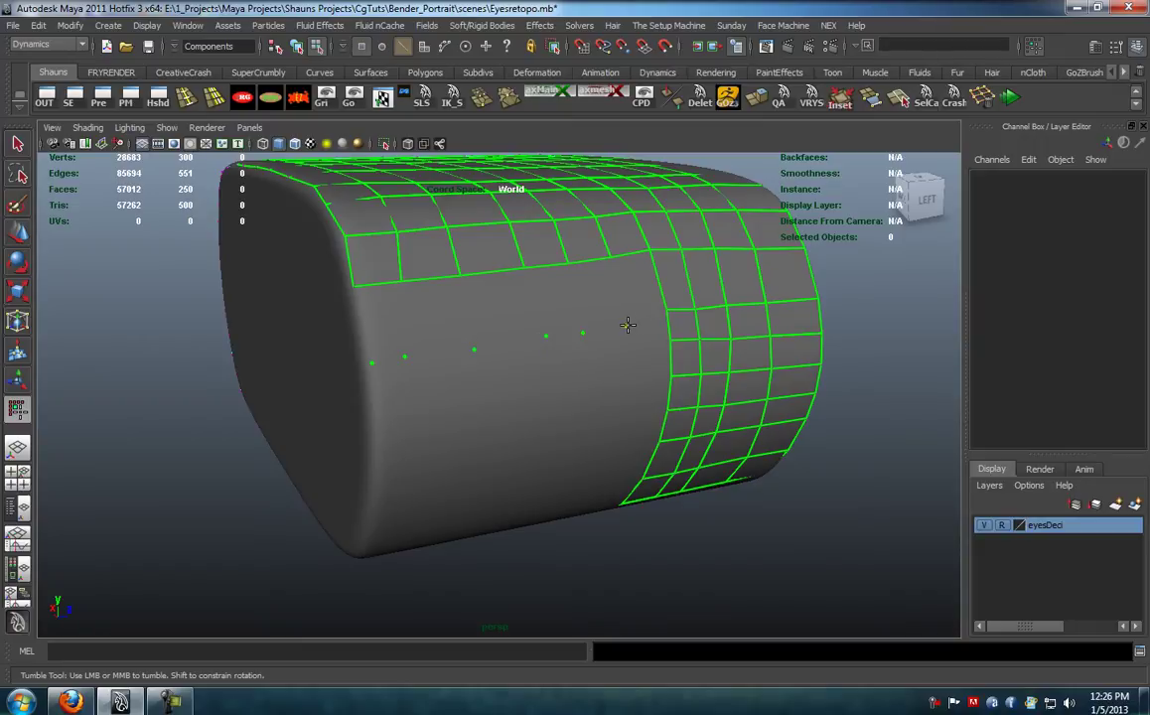
pyautogui.keyDown('shift'); pyautogui.click(646, 292); pyautogui.keyUp('shift')
pyautogui.keyDown('shift'); pyautogui.click(600, 295); pyautogui.keyUp('shift')
pyautogui.keyDown('shift'); pyautogui.click(549, 298); pyautogui.keyUp('shift')
pyautogui.keyDown('shift'); pyautogui.click(496, 301); pyautogui.keyUp('shift')
pyautogui.keyDown('shift'); pyautogui.click(437, 316); pyautogui.keyUp('shift')
pyautogui.keyDown('shift'); pyautogui.click(392, 326); pyautogui.keyUp('shift')
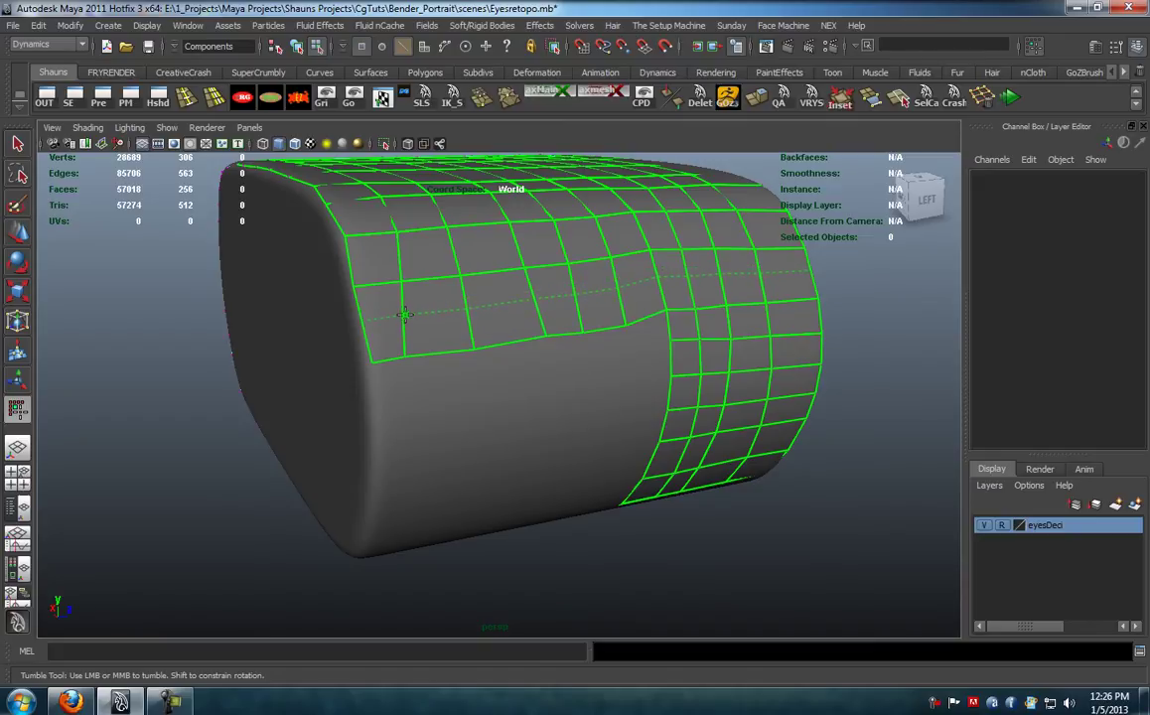
# Step: Select vertices along the new mesh's back border, scale them to straighten the edge, and nudge a vertex near the rim
pyautogui.press('F3')
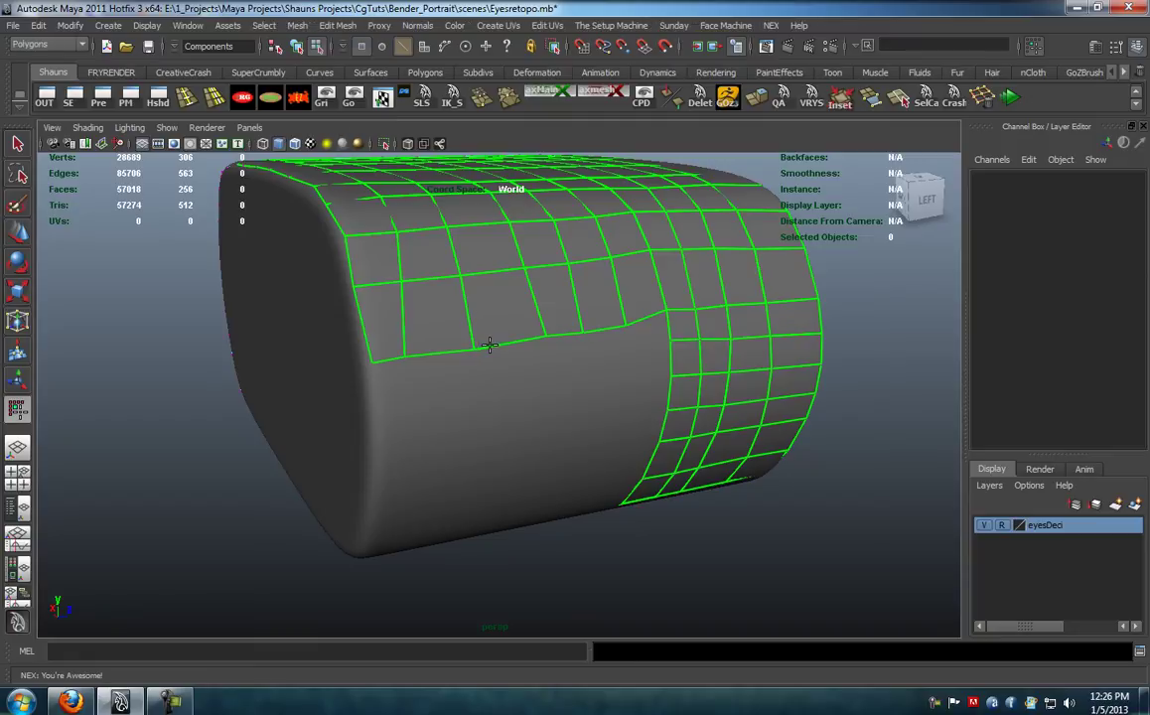
pyautogui.keyDown('alt'); pyautogui.moveTo(437, 312); pyautogui.dragTo(493, 359); pyautogui.keyUp('alt')
pyautogui.keyDown('alt'); pyautogui.moveTo(492, 358); pyautogui.dragTo(383, 358, button='right'); pyautogui.keyUp('alt')
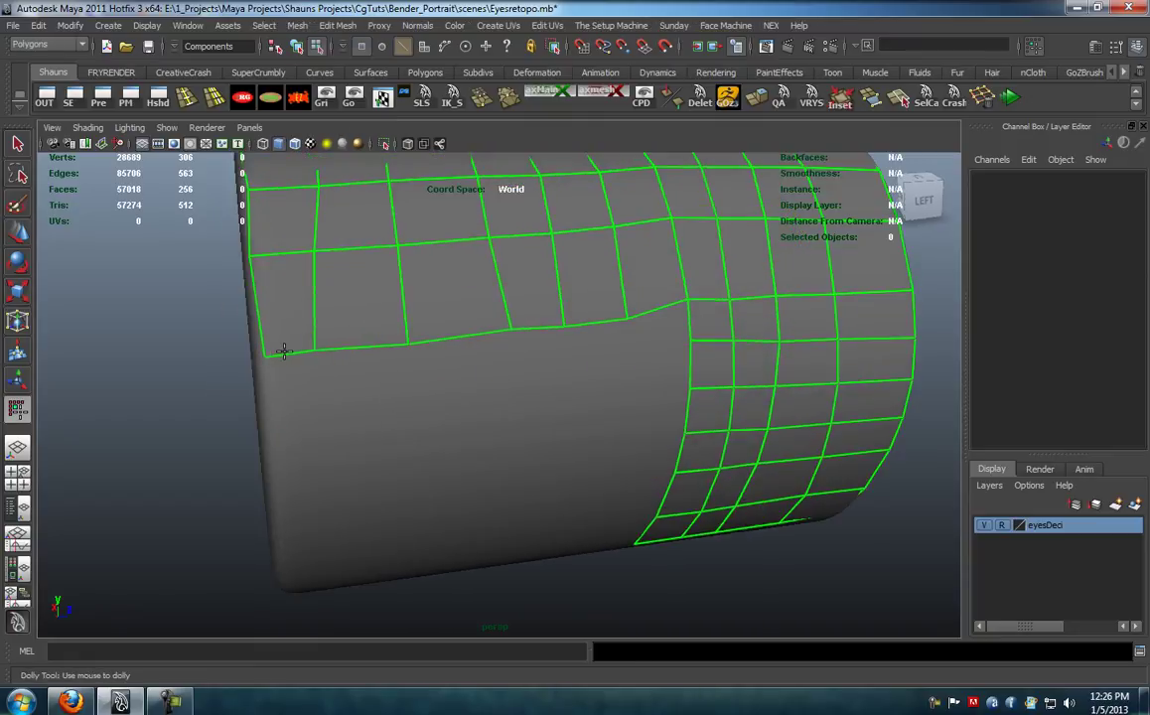
pyautogui.keyDown('alt'); pyautogui.moveTo(275, 269); pyautogui.dragTo(275, 299, button='middle'); pyautogui.keyUp('alt')
pyautogui.moveTo(261, 274)
pyautogui.keyDown('alt'); pyautogui.mouseDown()
pyautogui.moveTo(282, 295)
pyautogui.moveTo(272, 282)
pyautogui.mouseUp(); pyautogui.keyUp('alt')
pyautogui.moveTo(261, 230); pyautogui.dragTo(217, 245, button='right')
pyautogui.keyDown('alt'); pyautogui.moveTo(218, 246); pyautogui.dragTo(316, 300); pyautogui.keyUp('alt')
pyautogui.moveTo(318, 187); pyautogui.dragTo(382, 591)
pyautogui.keyDown('alt'); pyautogui.moveTo(382, 591); pyautogui.dragTo(473, 549); pyautogui.keyUp('alt')
pyautogui.keyDown('alt'); pyautogui.moveTo(472, 549); pyautogui.dragTo(476, 496, button='right'); pyautogui.keyUp('alt')
pyautogui.keyDown('alt'); pyautogui.moveTo(476, 496); pyautogui.dragTo(624, 501); pyautogui.keyUp('alt')
pyautogui.click(560, 489)
pyautogui.moveTo(664, 556); pyautogui.dragTo(577, 382)
pyautogui.keyDown('alt'); pyautogui.moveTo(578, 382); pyautogui.dragTo(554, 383, button='middle'); pyautogui.keyUp('alt')
pyautogui.press('r')
pyautogui.moveTo(409, 415); pyautogui.dragTo(259, 431)
pyautogui.keyDown('alt'); pyautogui.moveTo(259, 431); pyautogui.dragTo(331, 447, button='right'); pyautogui.keyUp('alt')
pyautogui.keyDown('alt'); pyautogui.moveTo(331, 447); pyautogui.dragTo(326, 429); pyautogui.keyUp('alt')
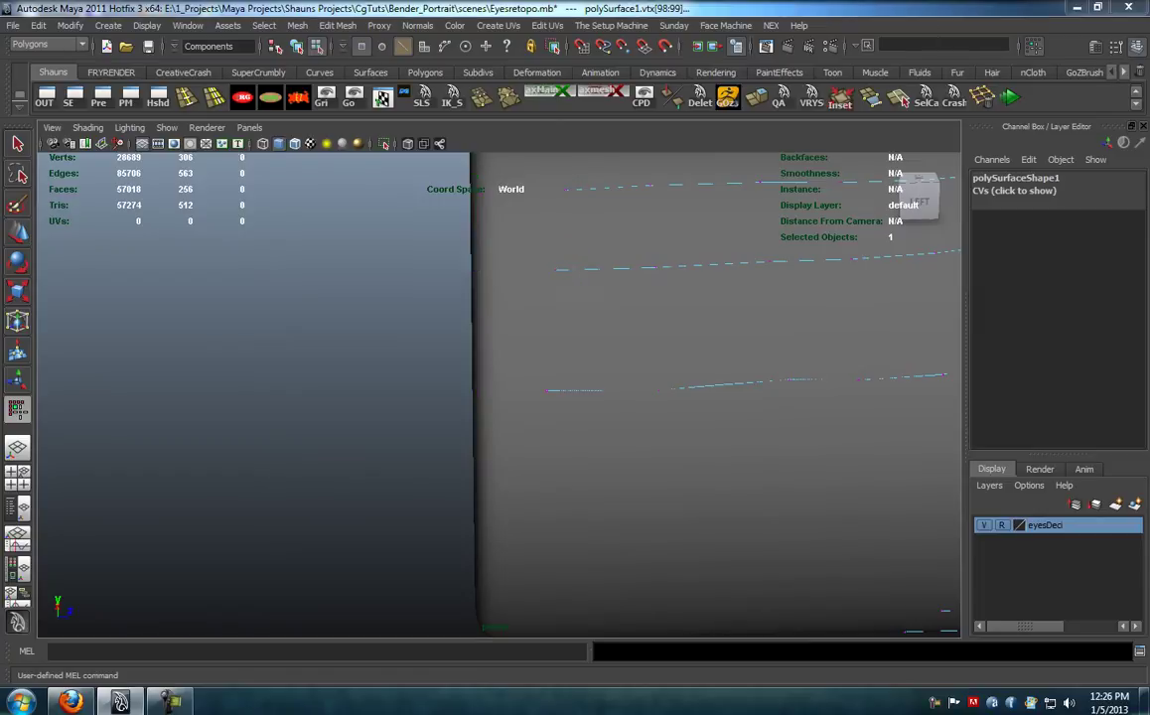
pyautogui.keyDown('alt'); pyautogui.moveTo(631, 378); pyautogui.dragTo(624, 350, button='middle'); pyautogui.keyUp('alt')
pyautogui.moveTo(505, 302); pyautogui.dragTo(510, 301)
pyautogui.keyDown('alt'); pyautogui.moveTo(544, 271); pyautogui.dragTo(513, 393, button='middle'); pyautogui.keyUp('alt')
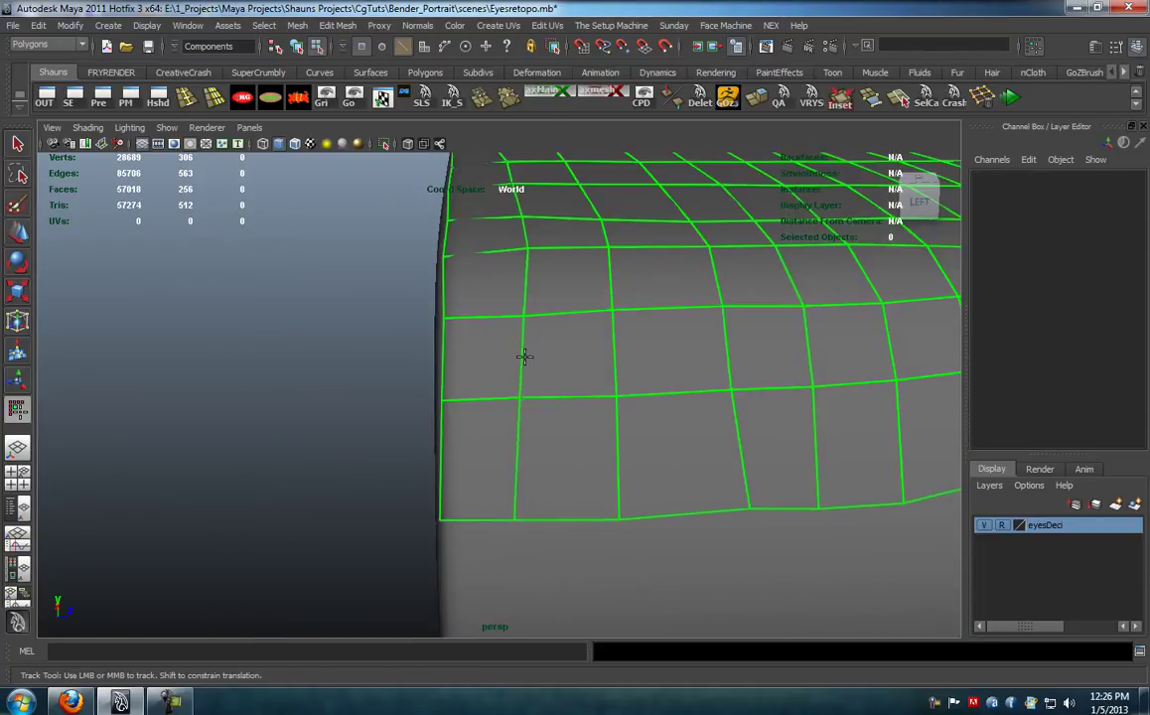
# Step: Add a fifth row of six quads down the left side and lower the border vertex nearest the front patch
pyautogui.keyDown('alt'); pyautogui.moveTo(521, 312); pyautogui.dragTo(523, 390); pyautogui.keyUp('alt')
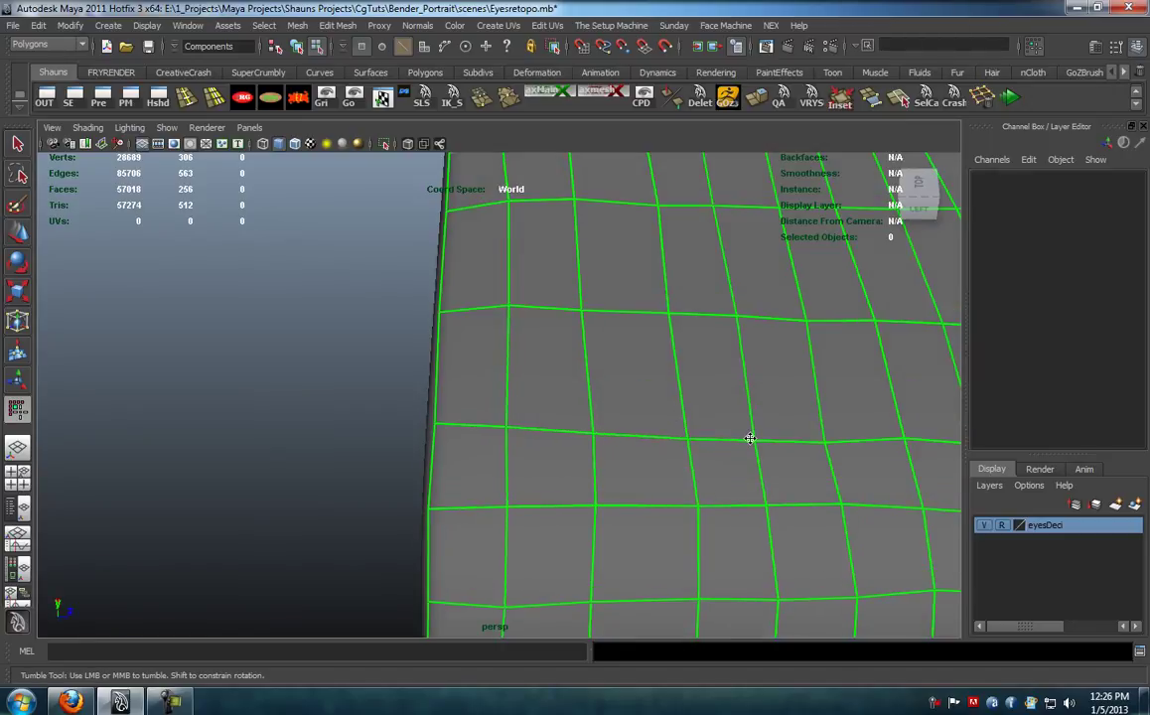
pyautogui.scroll(-8, 761, 455)
pyautogui.keyDown('alt'); pyautogui.moveTo(772, 472); pyautogui.dragTo(737, 363, button='middle'); pyautogui.keyUp('alt')
pyautogui.keyDown('alt'); pyautogui.moveTo(673, 437); pyautogui.dragTo(670, 350); pyautogui.keyUp('alt')
pyautogui.keyDown('alt'); pyautogui.moveTo(663, 365); pyautogui.dragTo(685, 467, button='middle'); pyautogui.keyUp('alt')
pyautogui.keyDown('alt'); pyautogui.moveTo(660, 465); pyautogui.dragTo(692, 455, button='right'); pyautogui.keyUp('alt')
pyautogui.keyDown('alt'); pyautogui.moveTo(650, 431); pyautogui.dragTo(634, 411, button='middle'); pyautogui.keyUp('alt')
pyautogui.keyDown('alt'); pyautogui.moveTo(632, 413); pyautogui.dragTo(618, 426); pyautogui.keyUp('alt')
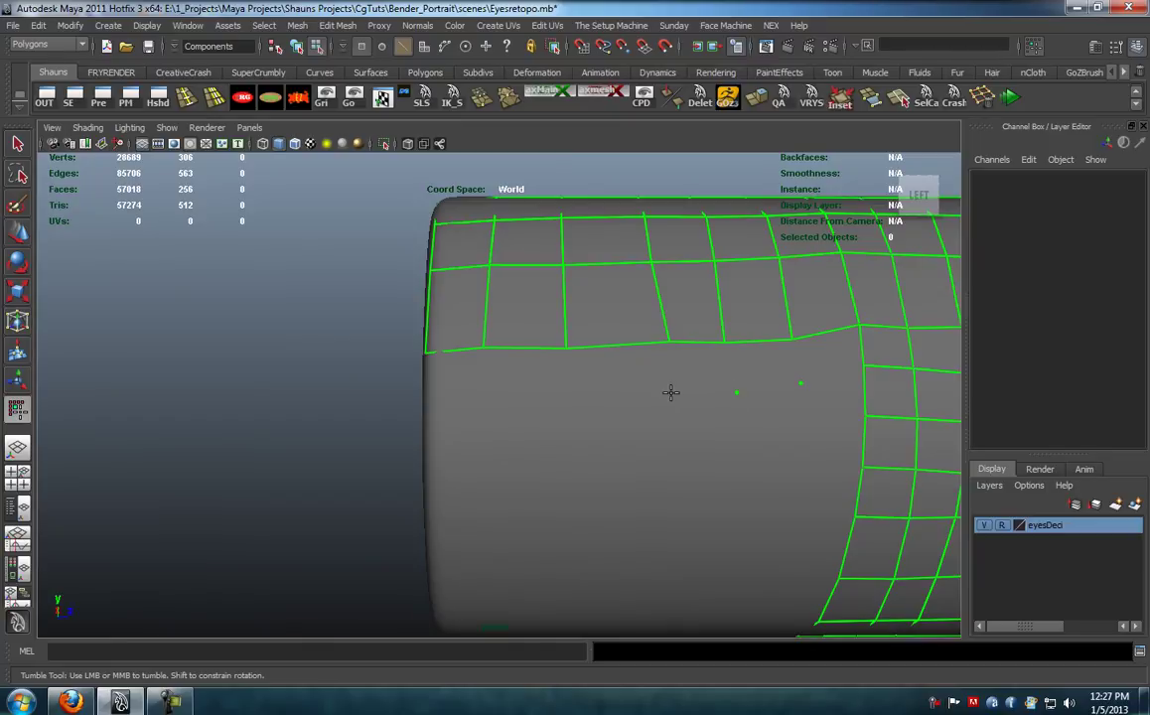
pyautogui.click(424, 404)
pyautogui.keyDown('shift'); pyautogui.click(444, 374); pyautogui.keyUp('shift')
pyautogui.keyDown('shift'); pyautogui.click(546, 375); pyautogui.keyUp('shift')
pyautogui.keyDown('shift'); pyautogui.click(641, 372); pyautogui.keyUp('shift')
pyautogui.keyDown('shift'); pyautogui.click(717, 370); pyautogui.keyUp('shift')
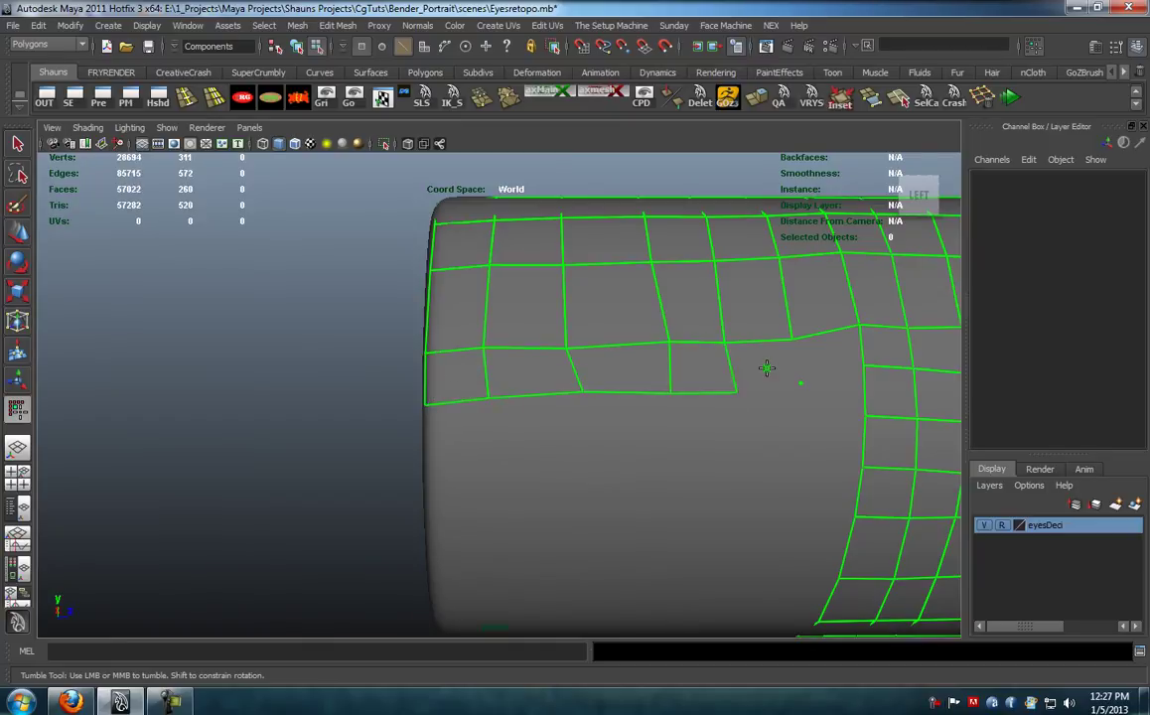
pyautogui.keyDown('shift'); pyautogui.click(800, 389); pyautogui.keyUp('shift')
pyautogui.moveTo(804, 382); pyautogui.dragTo(803, 390)
# Step: Lower three vertices of the front patch on the left side so its rows line up with the new quads
pyautogui.moveTo(863, 366); pyautogui.dragTo(867, 380)
pyautogui.moveTo(906, 372); pyautogui.dragTo(914, 377)
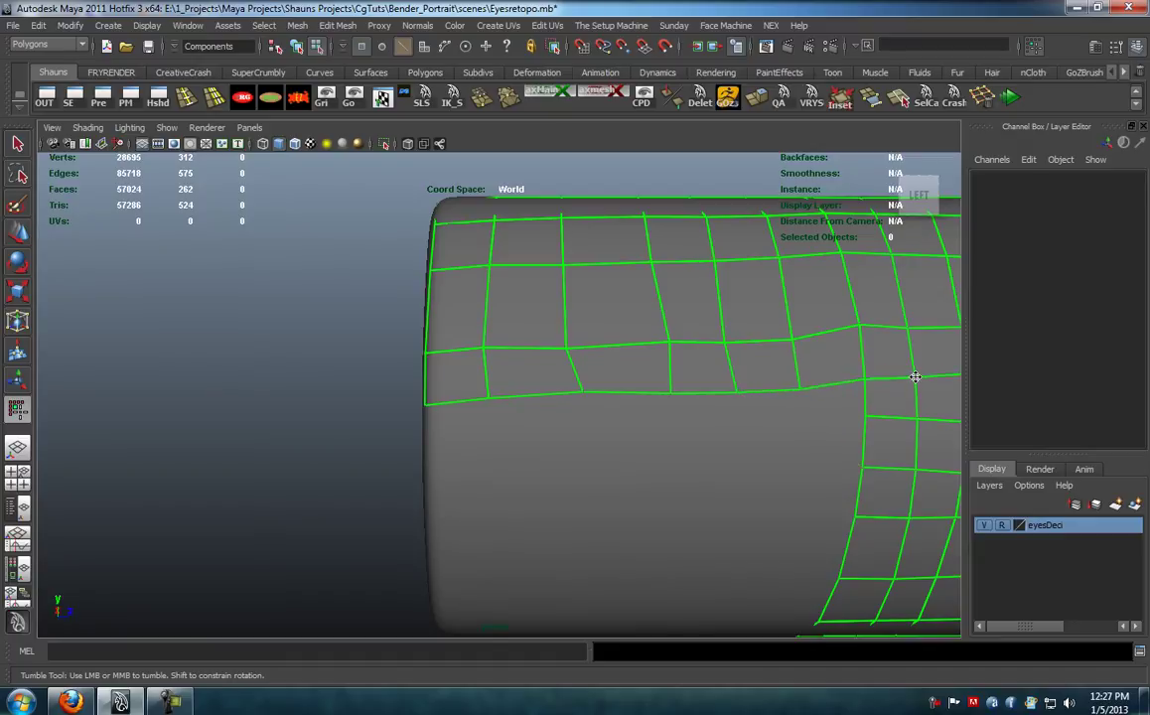
pyautogui.moveTo(872, 413); pyautogui.dragTo(866, 424)
# Step: Add a sixth row of six quads down the left side, keeping its back corner on the rim
pyautogui.click(677, 442)
pyautogui.click(491, 446)
pyautogui.keyDown('shift'); pyautogui.click(462, 423); pyautogui.keyUp('shift')
pyautogui.moveTo(449, 442); pyautogui.dragTo(429, 447)
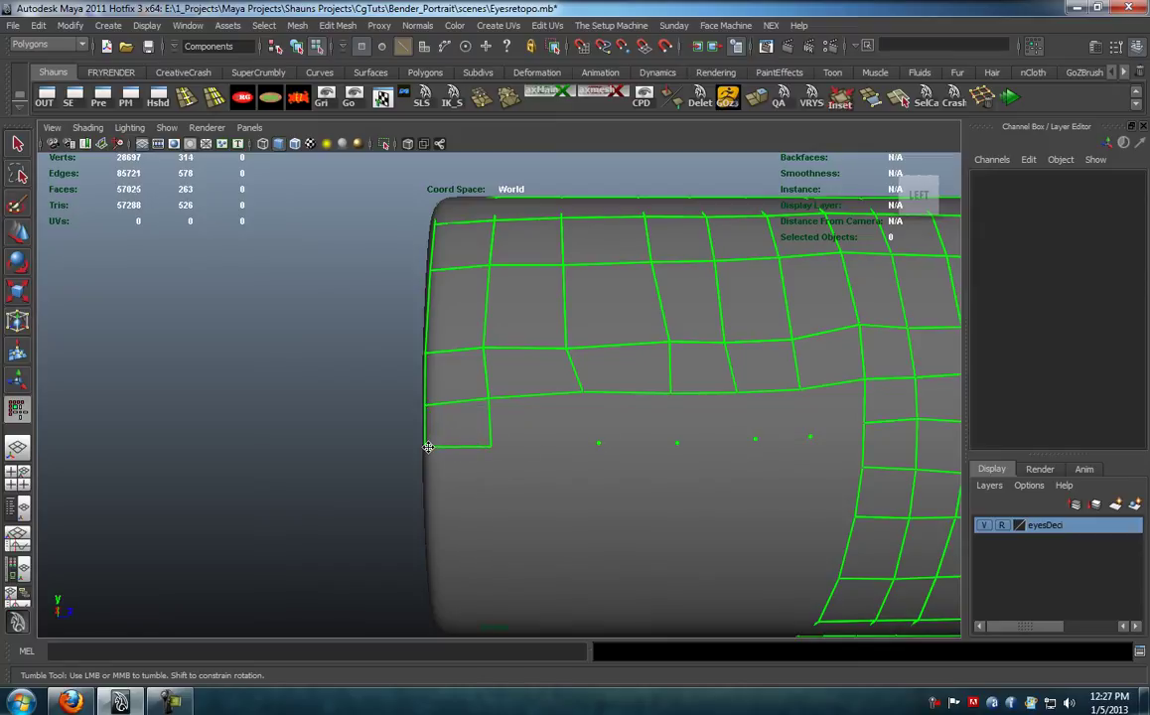
pyautogui.keyDown('shift'); pyautogui.click(547, 427); pyautogui.keyUp('shift')
pyautogui.keyDown('shift'); pyautogui.click(640, 418); pyautogui.keyUp('shift')
pyautogui.keyDown('shift'); pyautogui.click(745, 415); pyautogui.keyUp('shift')
pyautogui.hotkey('ctrl', 'z')
pyautogui.keyDown('shift'); pyautogui.click(716, 411); pyautogui.keyUp('shift')
pyautogui.keyDown('shift'); pyautogui.click(780, 416); pyautogui.keyUp('shift')
pyautogui.keyDown('shift'); pyautogui.click(832, 420); pyautogui.keyUp('shift')
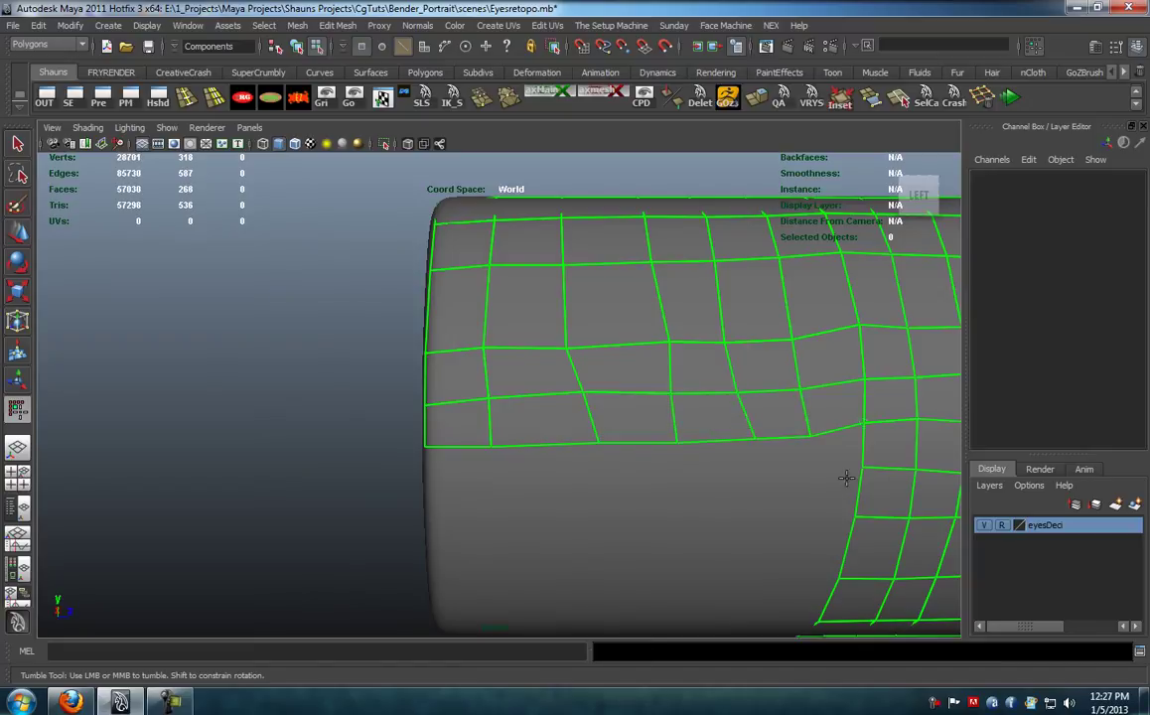
# Step: Add a seventh row of six quads down the left side, from the front patch to the back rim
pyautogui.keyDown('alt'); pyautogui.moveTo(849, 534); pyautogui.dragTo(725, 382, button='middle'); pyautogui.keyUp('alt')
pyautogui.keyDown('alt'); pyautogui.moveTo(725, 383); pyautogui.dragTo(628, 431); pyautogui.keyUp('alt')
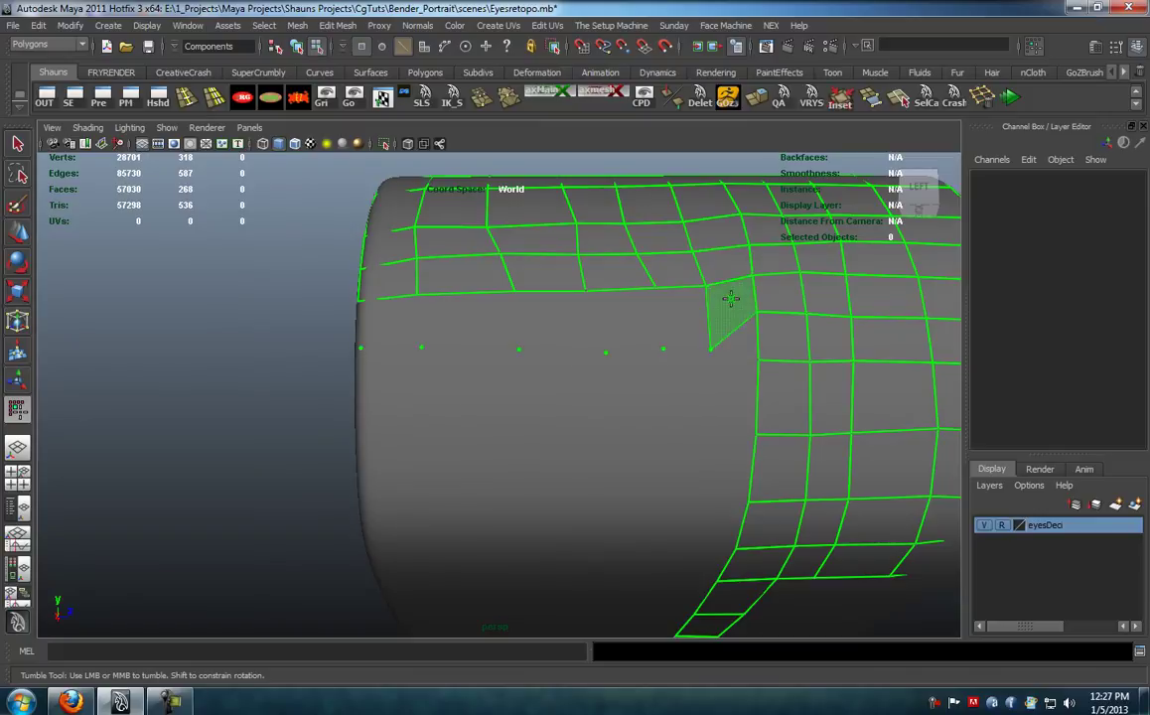
pyautogui.keyDown('shift'); pyautogui.click(684, 323); pyautogui.keyUp('shift')
pyautogui.keyDown('shift'); pyautogui.click(634, 320); pyautogui.keyUp('shift')
pyautogui.keyDown('shift'); pyautogui.click(562, 319); pyautogui.keyUp('shift')
pyautogui.keyDown('shift'); pyautogui.click(468, 319); pyautogui.keyUp('shift')
pyautogui.keyDown('shift'); pyautogui.click(398, 326); pyautogui.keyUp('shift')
# Step: Move the vertices of the last two left-side rows up and sideways to even out the rows and straighten the columns
pyautogui.moveTo(418, 342); pyautogui.dragTo(418, 324)
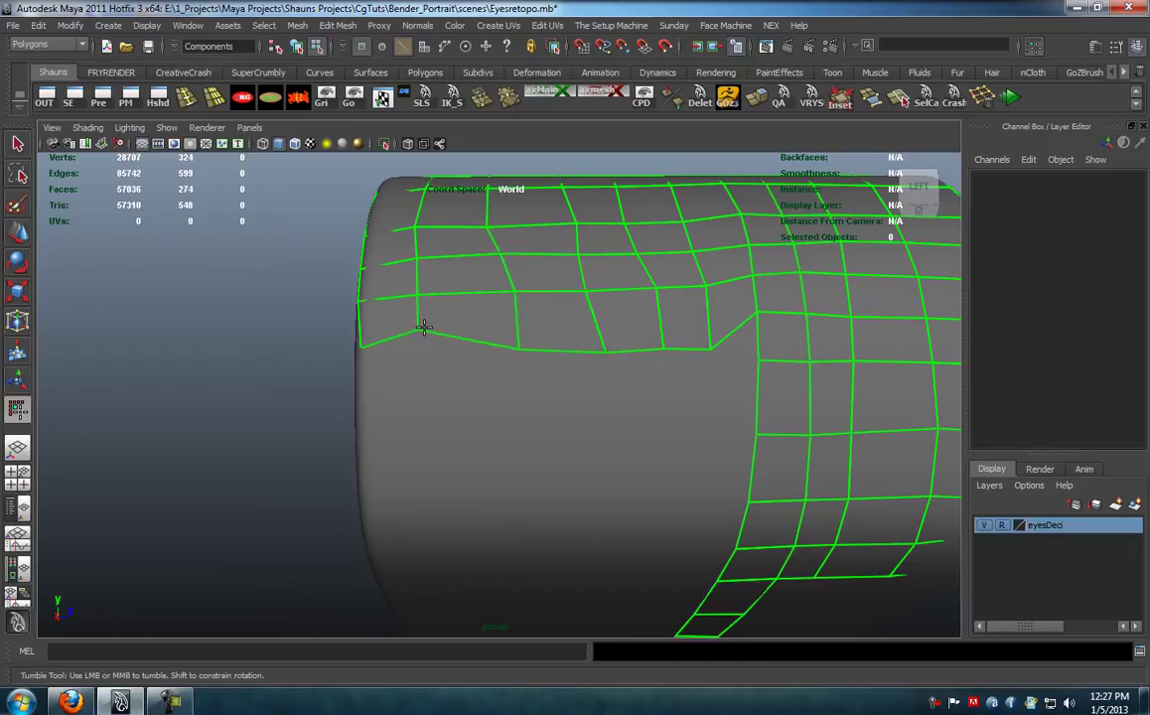
pyautogui.moveTo(516, 344); pyautogui.dragTo(509, 279)
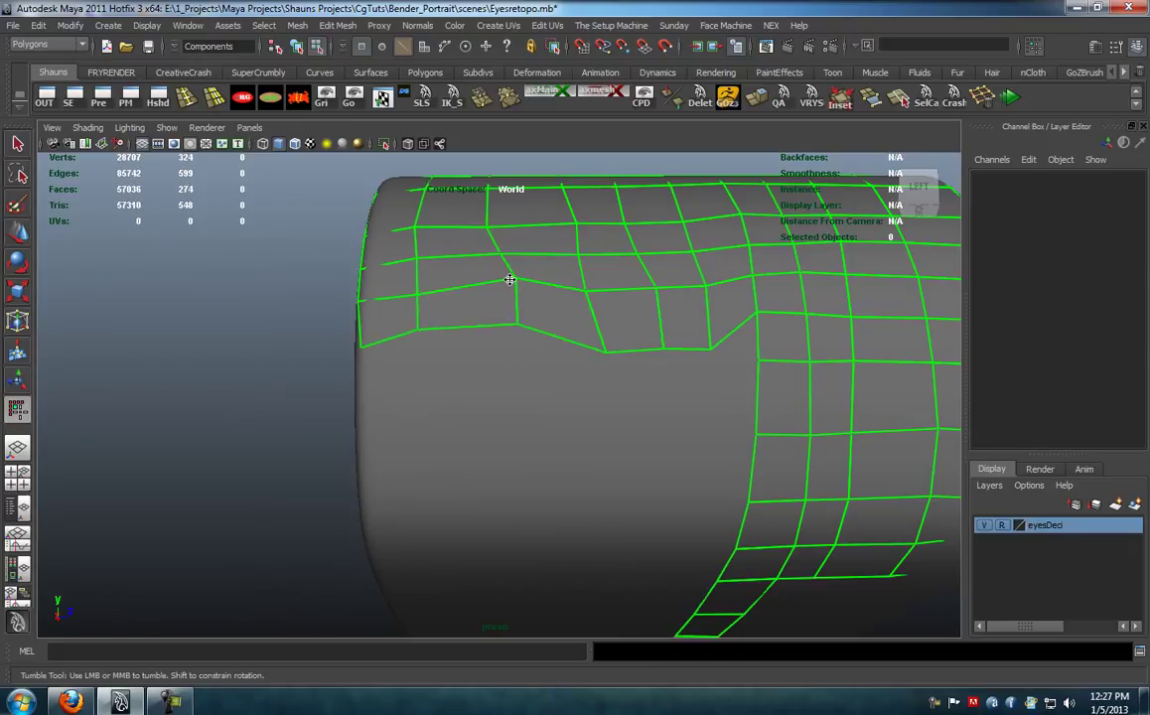
pyautogui.moveTo(418, 294); pyautogui.dragTo(357, 288)
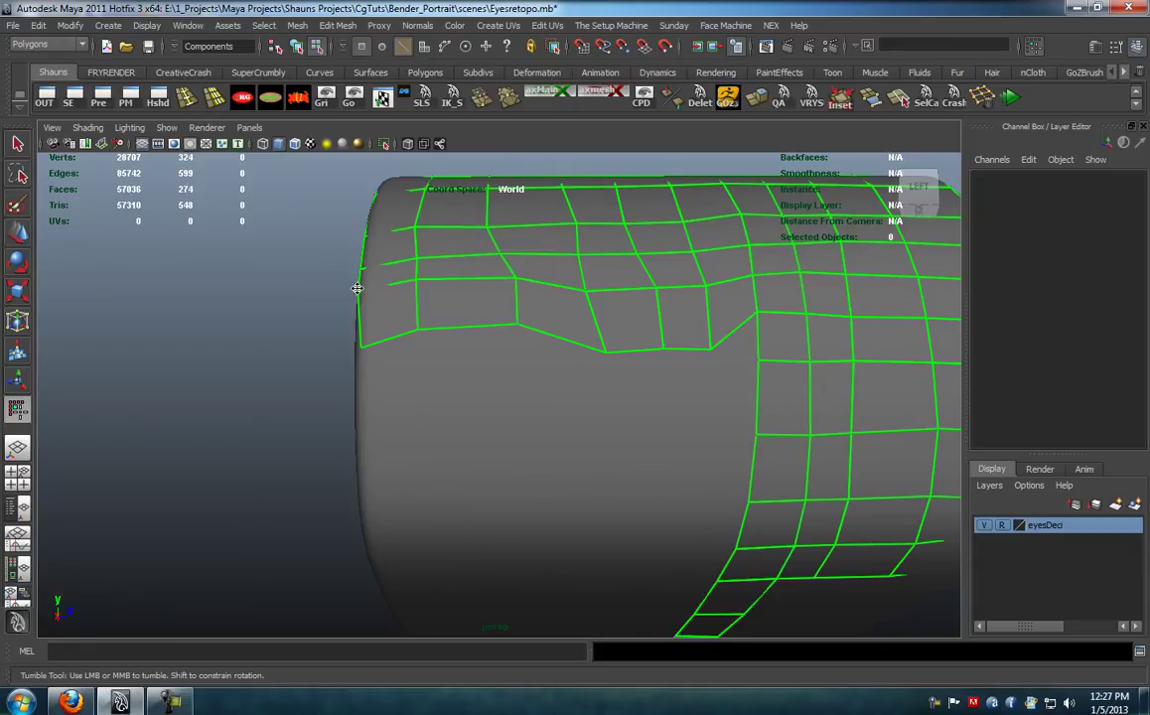
pyautogui.moveTo(584, 289); pyautogui.dragTo(705, 277)
pyautogui.moveTo(711, 346); pyautogui.dragTo(711, 313)
pyautogui.moveTo(662, 347); pyautogui.dragTo(659, 318)
pyautogui.moveTo(606, 351); pyautogui.dragTo(589, 322)
pyautogui.moveTo(516, 327); pyautogui.dragTo(512, 323)
pyautogui.moveTo(515, 278); pyautogui.dragTo(491, 253)
pyautogui.moveTo(516, 321); pyautogui.dragTo(491, 278)
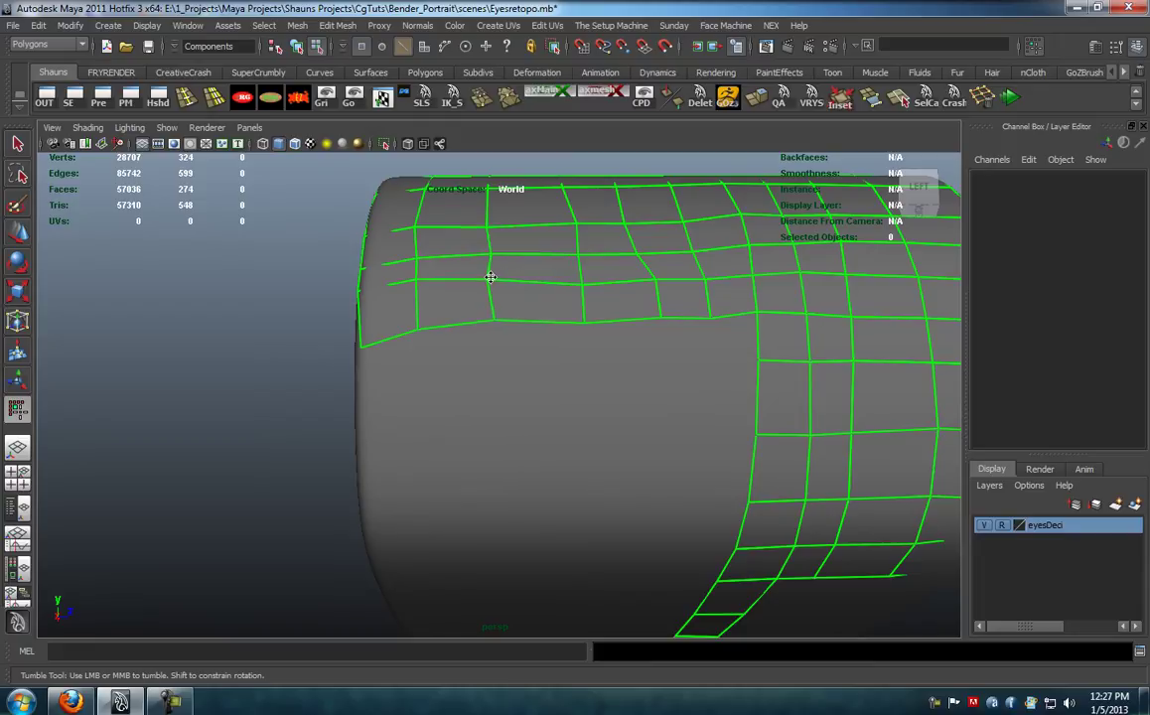
pyautogui.moveTo(417, 327); pyautogui.dragTo(382, 347)
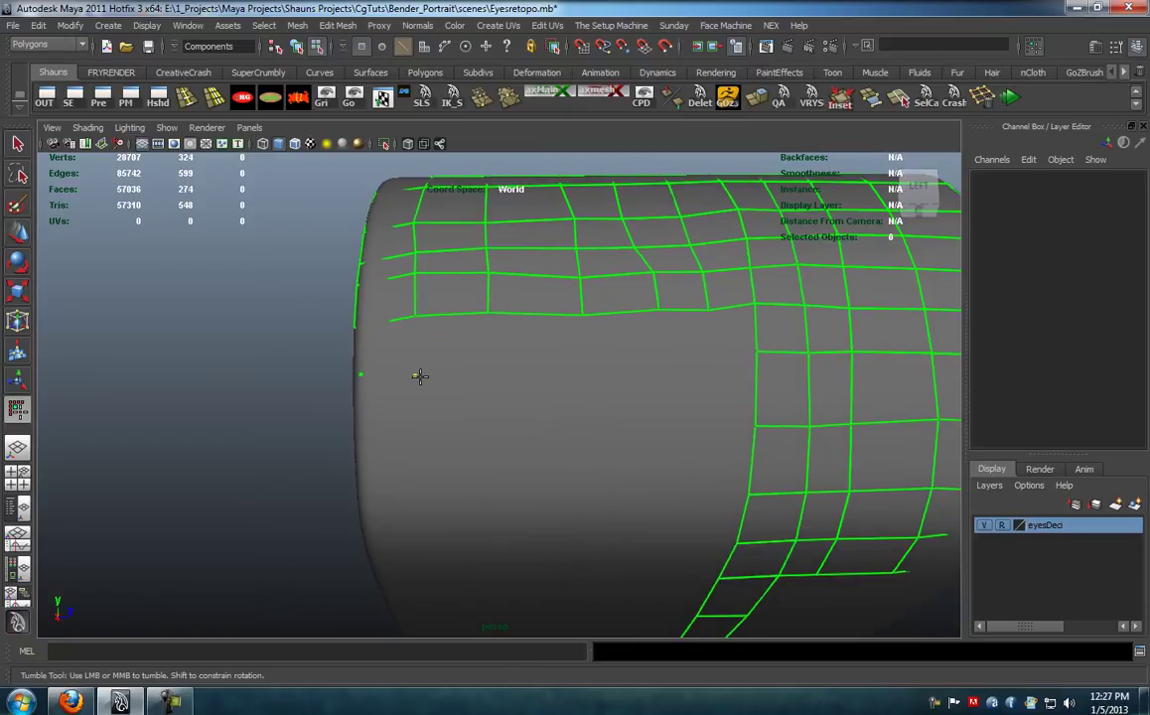
# Step: Add an eighth row of six quads down the left side, from the front patch to the back rim
pyautogui.click(585, 378)
pyautogui.keyDown('shift'); pyautogui.click(685, 342); pyautogui.keyUp('shift')
pyautogui.keyDown('shift'); pyautogui.click(732, 338); pyautogui.keyUp('shift')
pyautogui.keyDown('shift'); pyautogui.click(610, 341); pyautogui.keyUp('shift')
pyautogui.keyDown('shift'); pyautogui.click(536, 343); pyautogui.keyUp('shift')
pyautogui.keyDown('shift'); pyautogui.click(449, 344); pyautogui.keyUp('shift')
pyautogui.keyDown('shift'); pyautogui.click(383, 347); pyautogui.keyUp('shift')
# Step: Raise the eighth row's lower vertices so its edge runs level with the matching row of the front patch
pyautogui.moveTo(417, 374); pyautogui.dragTo(360, 356)
pyautogui.moveTo(489, 372); pyautogui.dragTo(494, 350)
pyautogui.moveTo(587, 376); pyautogui.dragTo(589, 353)
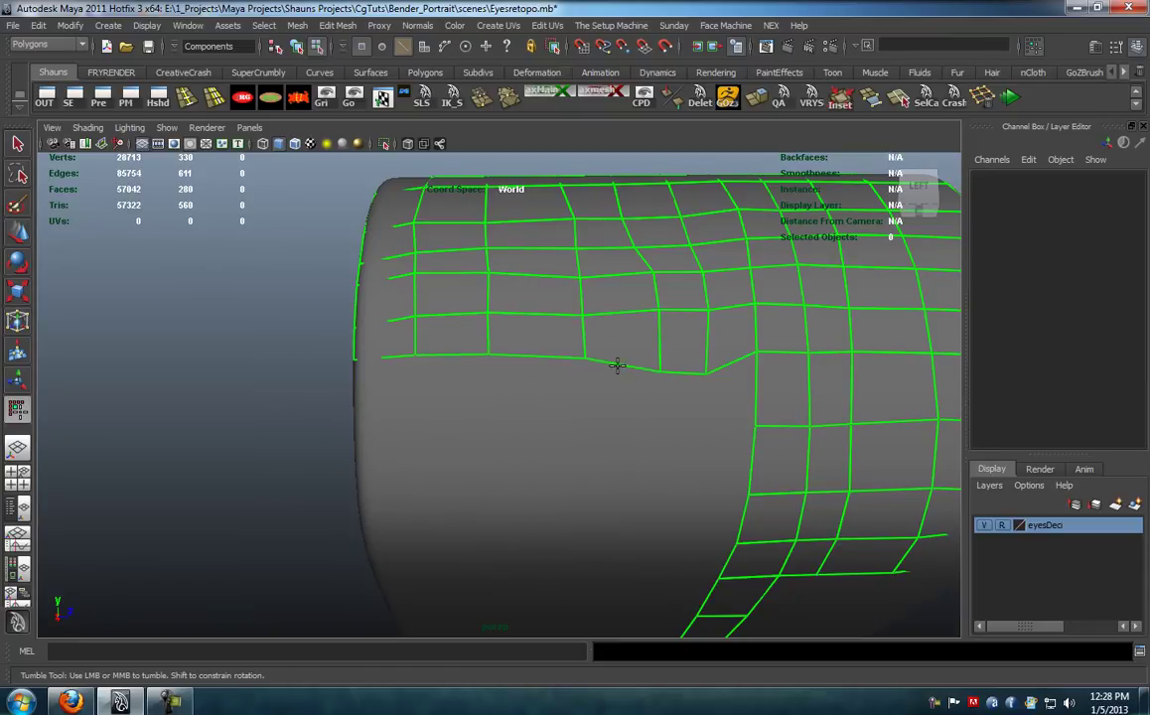
pyautogui.moveTo(659, 369); pyautogui.dragTo(660, 355)
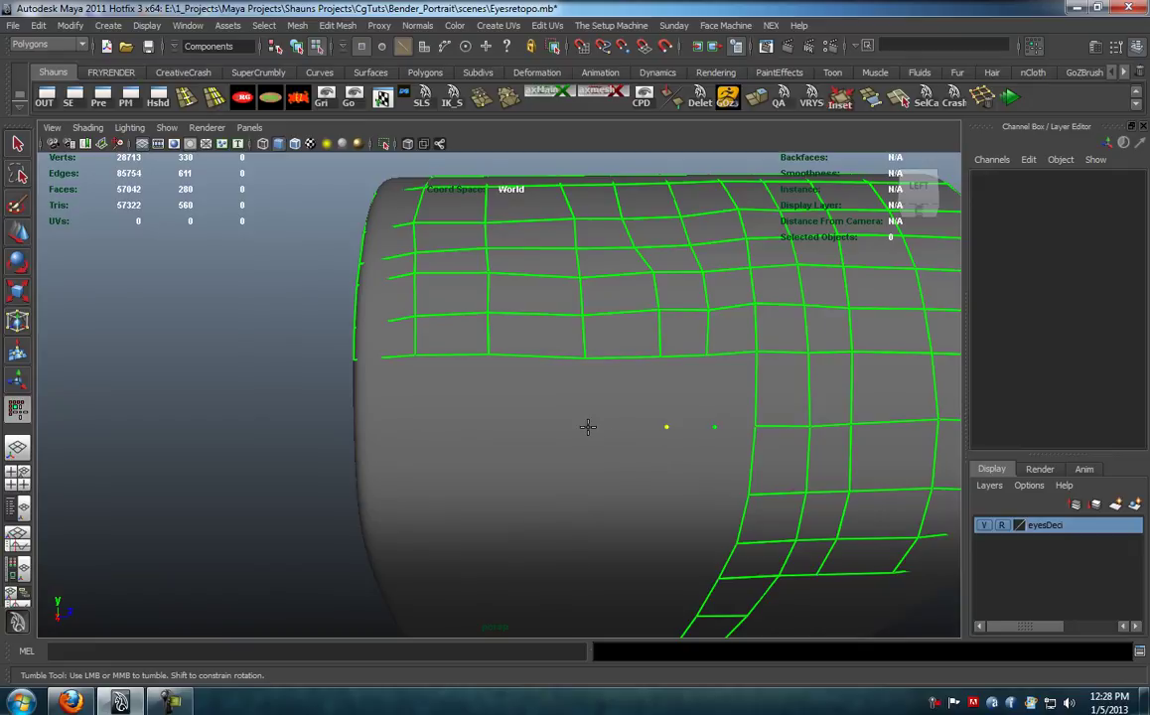
# Step: Add a ninth row of six quads below the eighth, keeping its back corner on the rim
pyautogui.click(356, 431)
pyautogui.keyDown('shift'); pyautogui.click(382, 396); pyautogui.keyUp('shift')
pyautogui.keyDown('shift'); pyautogui.click(458, 402); pyautogui.keyUp('shift')
pyautogui.keyDown('shift'); pyautogui.click(536, 401); pyautogui.keyUp('shift')
# Step: Add a tenth row of six quads where the left side curves towards the underside, reaching the back rim
pyautogui.keyDown('alt'); pyautogui.moveTo(721, 405); pyautogui.dragTo(635, 319); pyautogui.keyUp('alt')
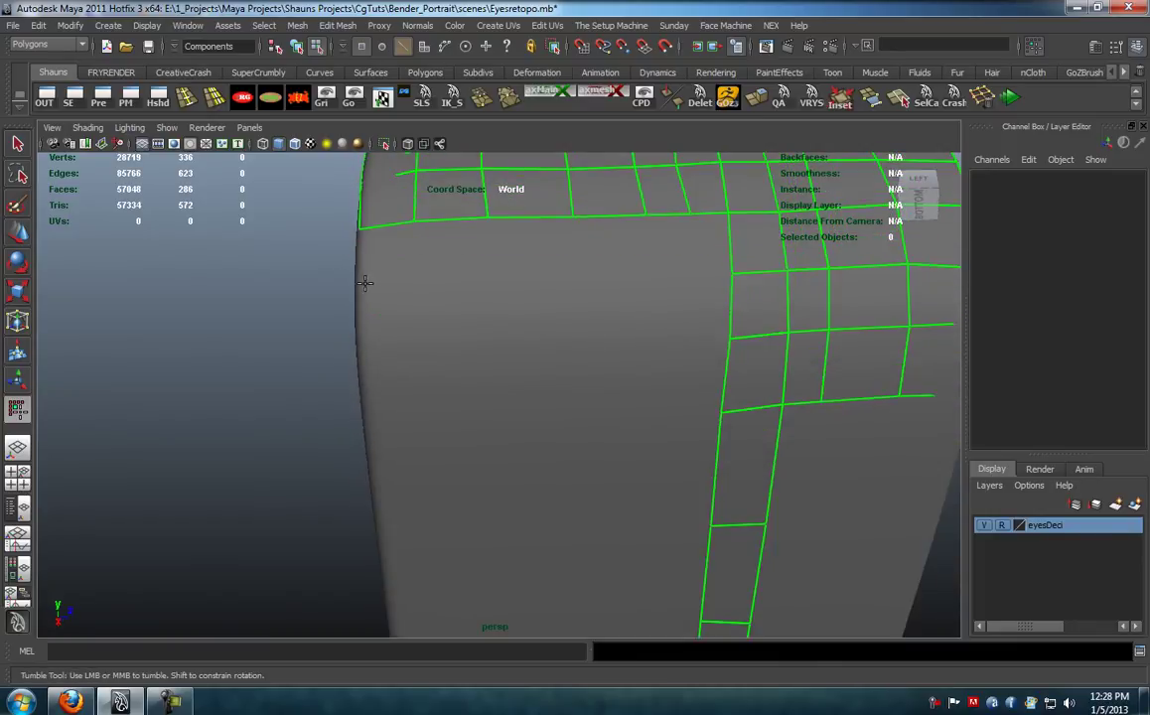
pyautogui.click(358, 286)
pyautogui.keyDown('shift'); pyautogui.click(703, 259); pyautogui.keyUp('shift')
pyautogui.keyDown('shift'); pyautogui.click(675, 259); pyautogui.keyUp('shift')
pyautogui.keyDown('shift'); pyautogui.click(615, 256); pyautogui.keyUp('shift')
pyautogui.keyDown('shift'); pyautogui.click(533, 253); pyautogui.keyUp('shift')
pyautogui.keyDown('shift'); pyautogui.click(468, 252); pyautogui.keyUp('shift')
pyautogui.keyDown('shift'); pyautogui.click(403, 257); pyautogui.keyUp('shift')
# Step: Shift the tenth row's lower vertices to level its edge and space the columns evenly
pyautogui.moveTo(702, 295); pyautogui.dragTo(579, 273)
pyautogui.moveTo(489, 281); pyautogui.dragTo(485, 269)
pyautogui.moveTo(411, 283); pyautogui.dragTo(359, 274)
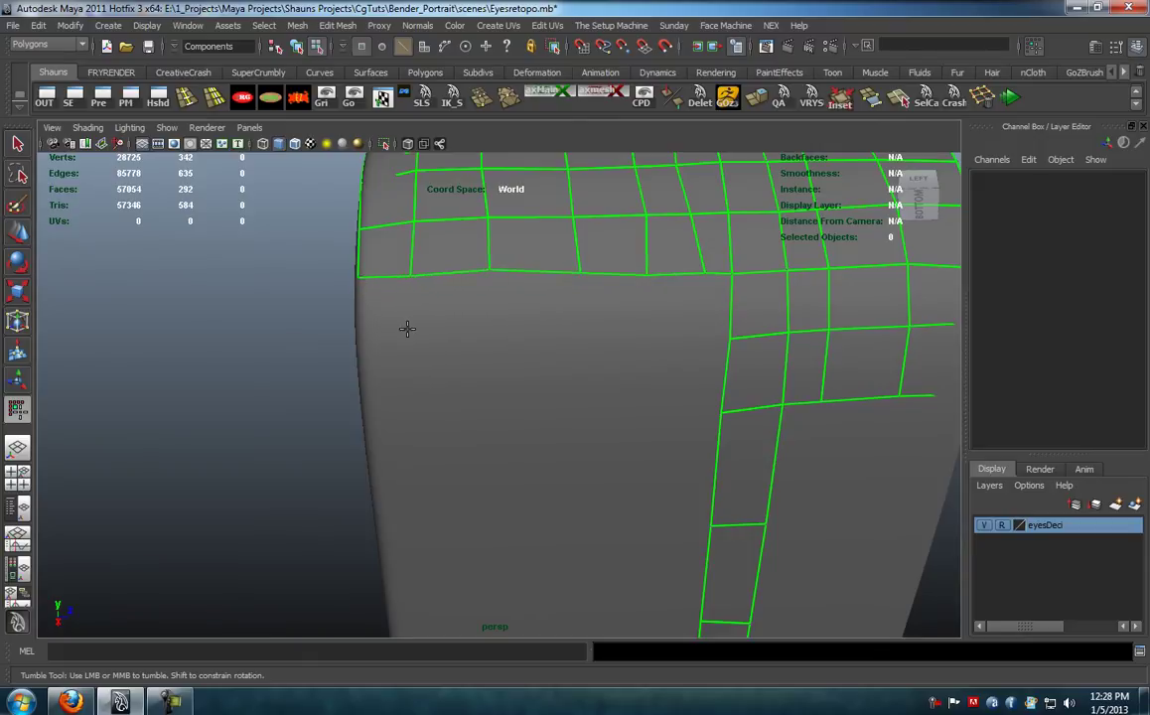
pyautogui.keyDown('alt'); pyautogui.moveTo(404, 319); pyautogui.dragTo(406, 298); pyautogui.keyUp('alt')
pyautogui.keyDown('alt'); pyautogui.moveTo(406, 298); pyautogui.dragTo(406, 336, button='middle'); pyautogui.keyUp('alt')
pyautogui.moveTo(689, 256); pyautogui.dragTo(676, 259)
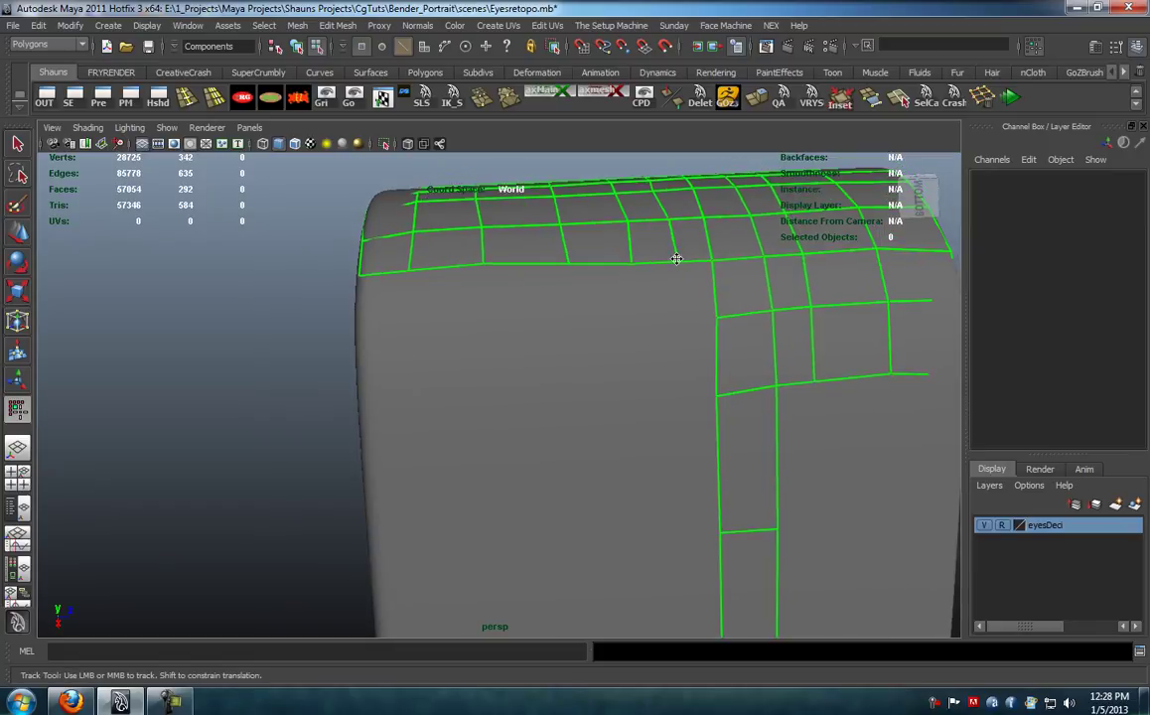
# Step: Add an eleventh row of six quads from the front patch to the back rim
pyautogui.keyDown('alt'); pyautogui.moveTo(536, 319); pyautogui.dragTo(401, 331); pyautogui.keyUp('alt')
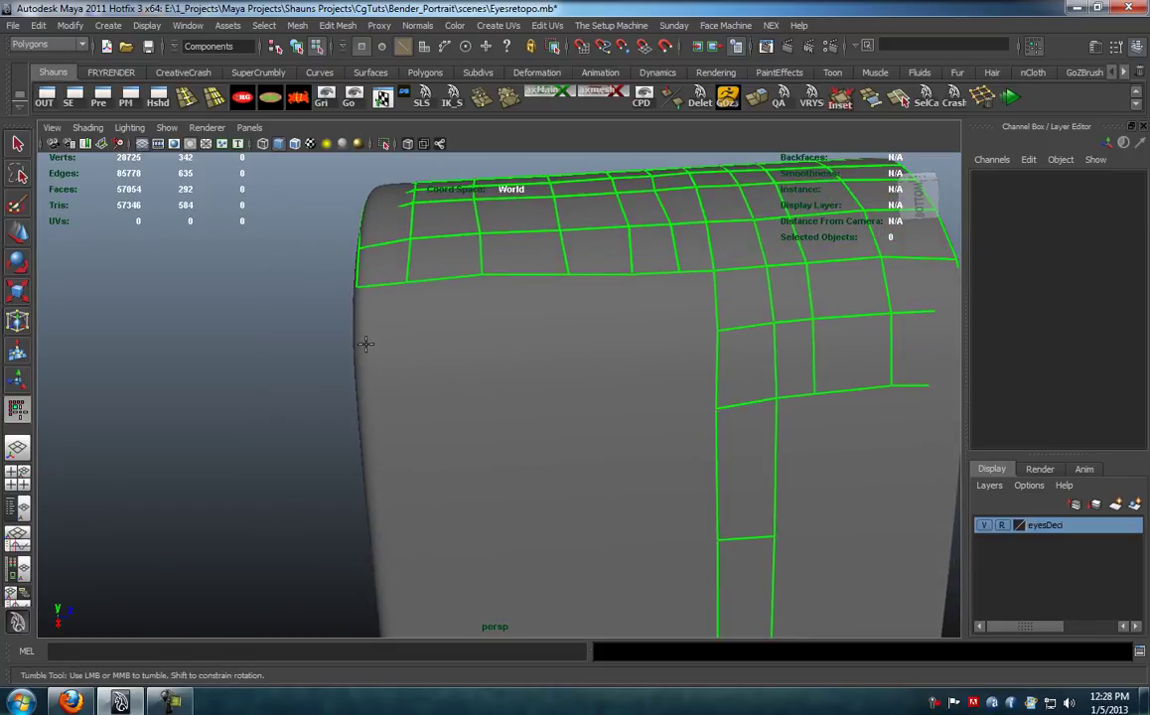
pyautogui.click(628, 339)
pyautogui.keyDown('shift'); pyautogui.click(701, 310); pyautogui.keyUp('shift')
pyautogui.keyDown('shift'); pyautogui.click(651, 310); pyautogui.keyUp('shift')
pyautogui.keyDown('shift'); pyautogui.click(604, 310); pyautogui.keyUp('shift')
pyautogui.keyDown('shift'); pyautogui.click(541, 312); pyautogui.keyUp('shift')
pyautogui.keyDown('shift'); pyautogui.click(444, 317); pyautogui.keyUp('shift')
pyautogui.keyDown('shift'); pyautogui.click(389, 316); pyautogui.keyUp('shift')
# Step: Level the eleventh row's lower edge and straighten the uneven columns in the rows above it
pyautogui.moveTo(364, 342); pyautogui.dragTo(408, 320, button='middle')
pyautogui.moveTo(480, 342); pyautogui.dragTo(480, 322, button='middle')
pyautogui.moveTo(576, 339)
pyautogui.keyDown('shift'); pyautogui.mouseDown()
pyautogui.moveTo(578, 321)
pyautogui.moveTo(672, 343)
pyautogui.moveTo(677, 318)
pyautogui.moveTo(714, 321)
pyautogui.moveTo(683, 400)
pyautogui.moveTo(693, 478)
pyautogui.moveTo(621, 405)
pyautogui.moveTo(586, 434)
pyautogui.moveTo(655, 402)
pyautogui.mouseUp(); pyautogui.keyUp('shift')
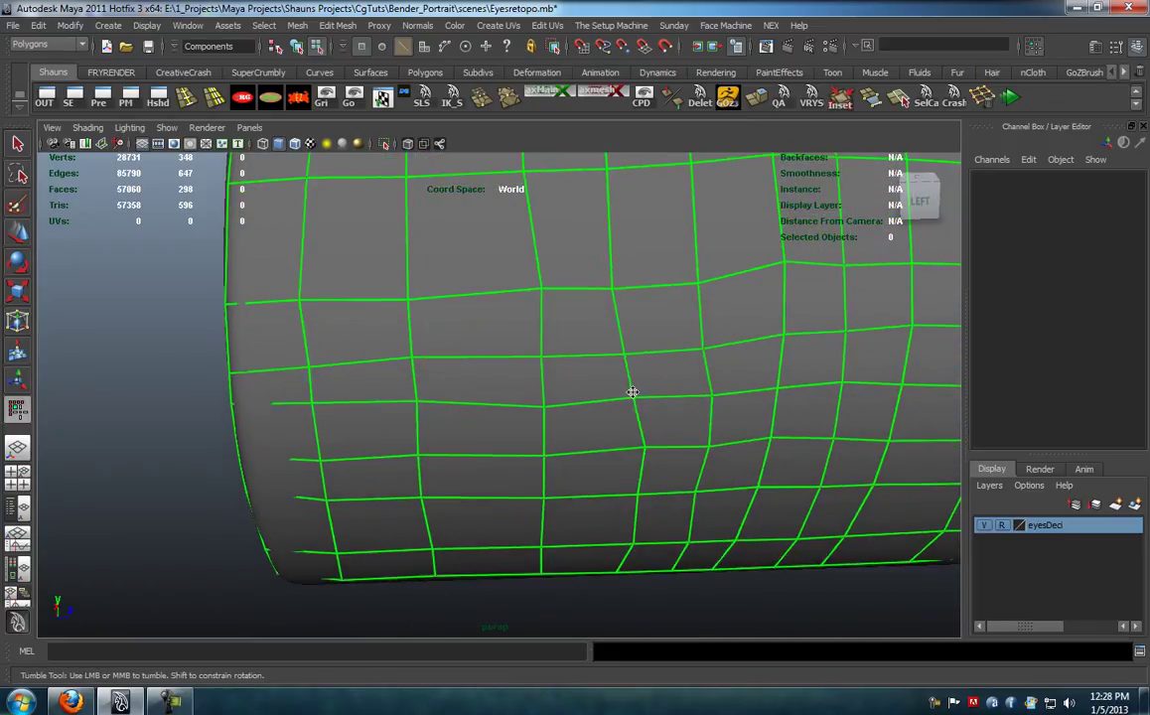
pyautogui.keyDown('alt'); pyautogui.moveTo(646, 461); pyautogui.dragTo(619, 367); pyautogui.keyUp('alt')
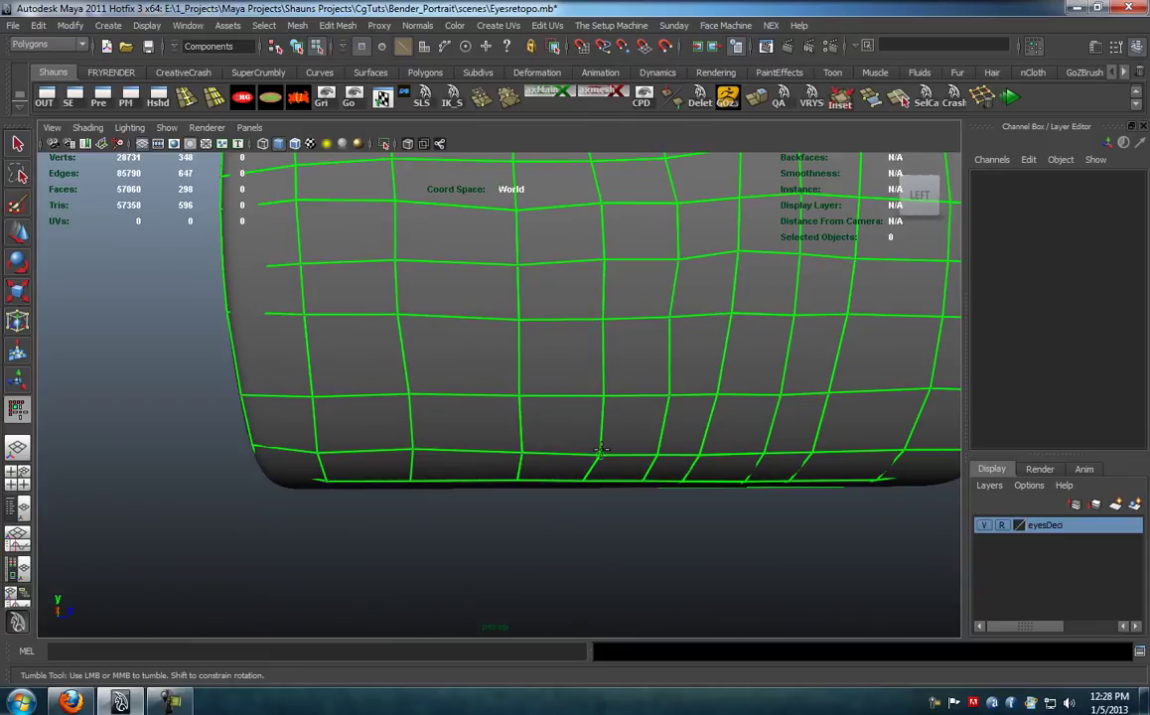
pyautogui.keyDown('alt'); pyautogui.moveTo(536, 397); pyautogui.dragTo(574, 359); pyautogui.keyUp('alt')
pyautogui.keyDown('alt'); pyautogui.moveTo(582, 408); pyautogui.dragTo(559, 449, button='right'); pyautogui.keyUp('alt')
pyautogui.moveTo(559, 449)
pyautogui.keyDown('alt'); pyautogui.mouseDown()
pyautogui.moveTo(565, 405)
pyautogui.moveTo(578, 436)
pyautogui.moveTo(565, 442)
pyautogui.mouseUp(); pyautogui.keyUp('alt')
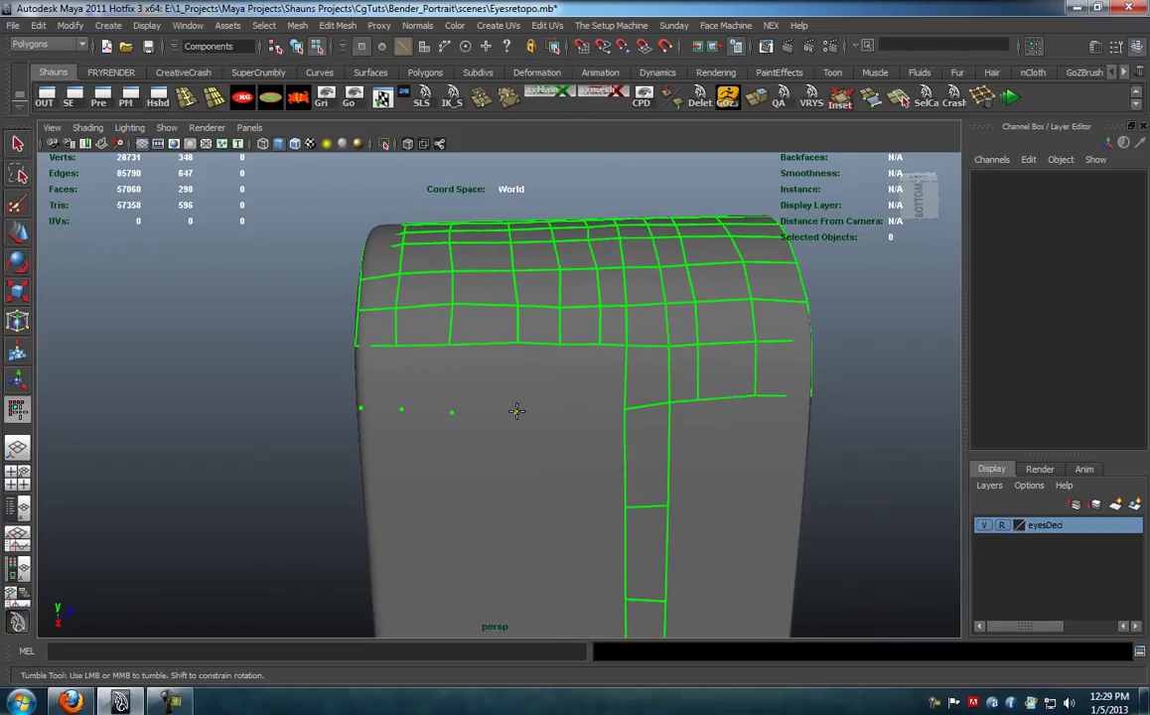
# Step: Add a twelfth row of six quads on the underside, from the front patch to the back rim
pyautogui.click(603, 416)
pyautogui.keyDown('shift'); pyautogui.click(610, 377); pyautogui.keyUp('shift')
pyautogui.keyDown('shift'); pyautogui.click(577, 379); pyautogui.keyUp('shift')
pyautogui.keyDown('shift'); pyautogui.click(539, 377); pyautogui.keyUp('shift')
pyautogui.keyDown('shift'); pyautogui.click(483, 375); pyautogui.keyUp('shift')
pyautogui.keyDown('shift'); pyautogui.click(421, 374); pyautogui.keyUp('shift')
pyautogui.keyDown('shift'); pyautogui.click(369, 372); pyautogui.keyUp('shift')
# Step: Try to flatten the twelfth row's lower edge by scaling its vertices together, and return to the quad drawing tool
pyautogui.keyDown('alt'); pyautogui.moveTo(403, 411); pyautogui.dragTo(526, 437); pyautogui.keyUp('alt')
pyautogui.moveTo(524, 426); pyautogui.dragTo(468, 426, button='right')
pyautogui.moveTo(480, 359); pyautogui.dragTo(429, 488)
pyautogui.press('r')
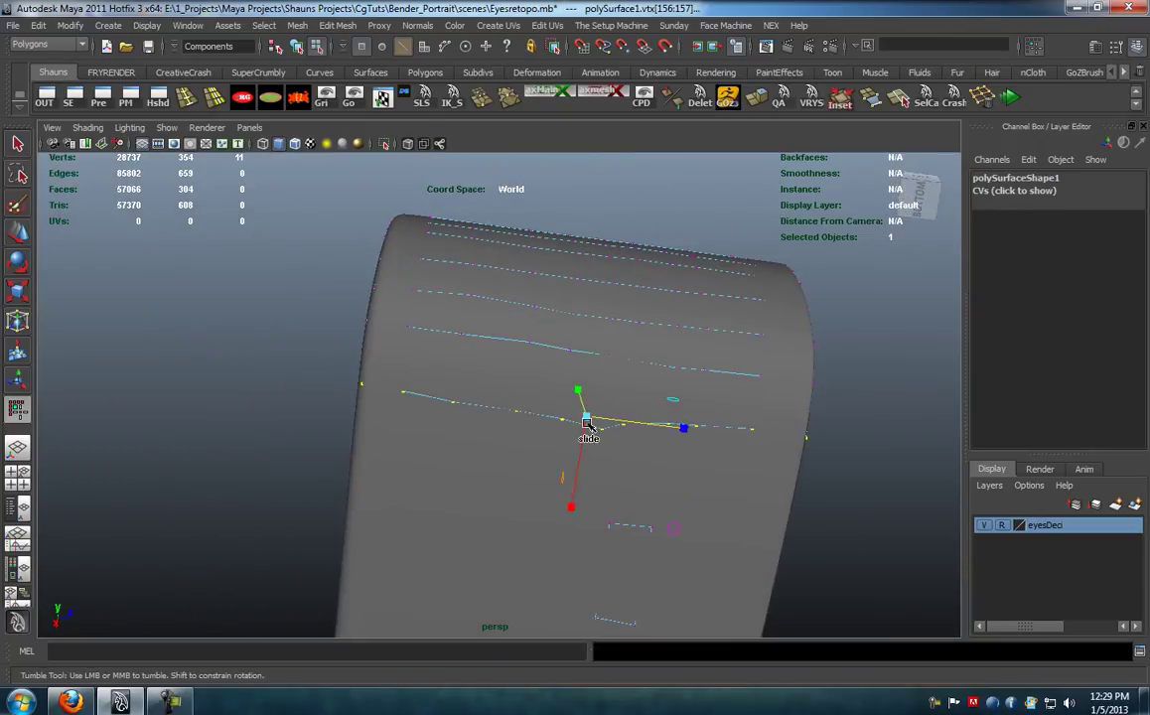
pyautogui.moveTo(570, 506); pyautogui.dragTo(622, 552)
pyautogui.moveTo(564, 454)
pyautogui.keyDown('alt'); pyautogui.mouseDown()
pyautogui.moveTo(585, 451)
pyautogui.moveTo(575, 437)
pyautogui.moveTo(578, 467)
pyautogui.moveTo(574, 457)
pyautogui.mouseUp(); pyautogui.keyUp('alt')
pyautogui.press('5')
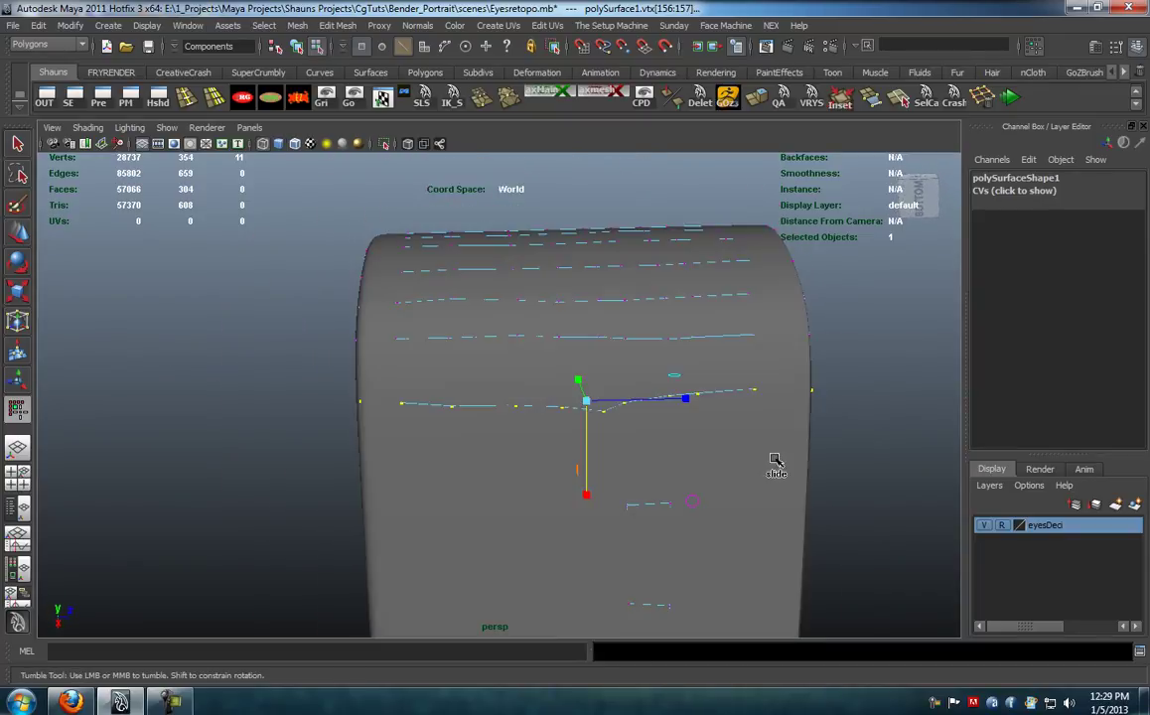
pyautogui.press('y')
# Step: Level the twelfth row's lower edge by moving its vertices and those of the adjoining front patch individually
pyautogui.keyDown('alt'); pyautogui.moveTo(577, 452); pyautogui.dragTo(646, 416, button='right'); pyautogui.keyUp('alt')
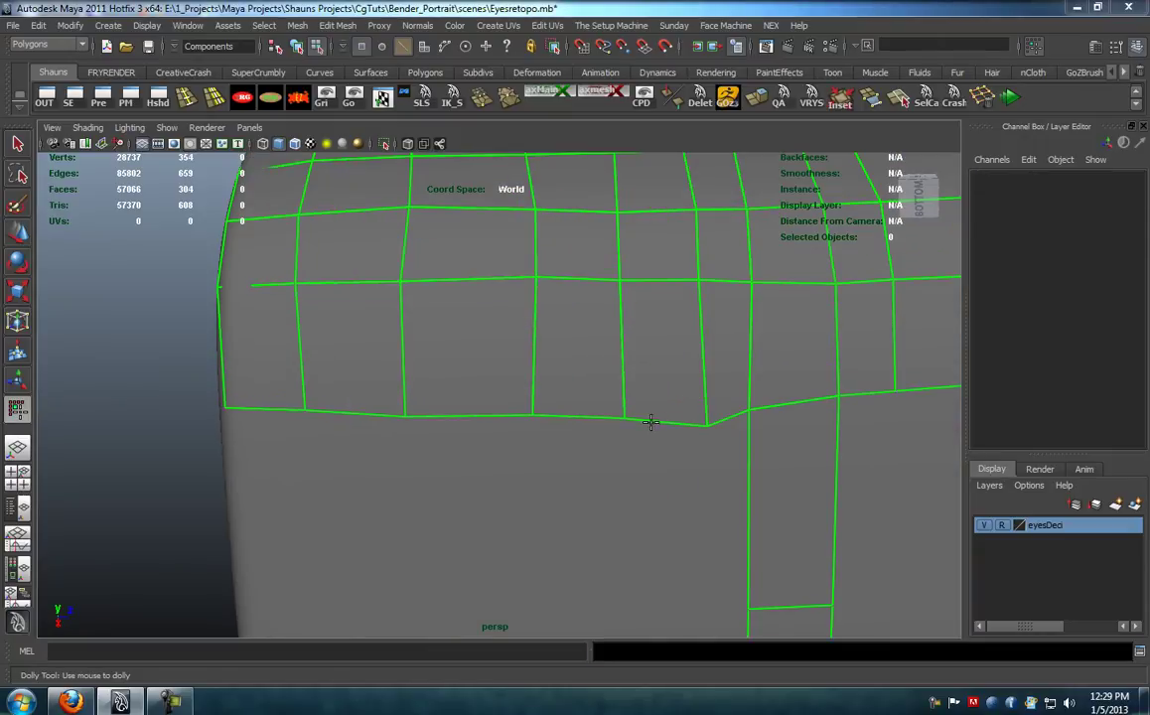
pyautogui.moveTo(707, 424); pyautogui.dragTo(707, 410)
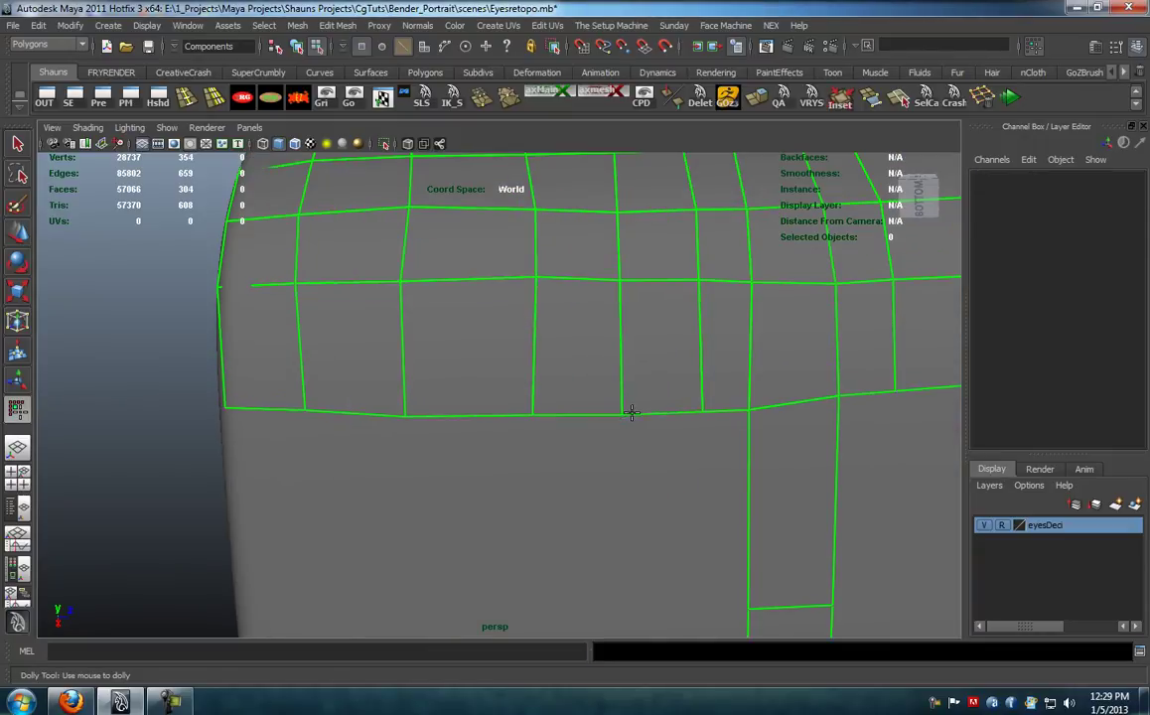
pyautogui.keyDown('alt'); pyautogui.moveTo(628, 410); pyautogui.dragTo(618, 385, button='right'); pyautogui.keyUp('alt')
pyautogui.keyDown('alt'); pyautogui.moveTo(618, 385); pyautogui.dragTo(659, 321, button='middle'); pyautogui.keyUp('alt')
pyautogui.moveTo(707, 316); pyautogui.dragTo(772, 319)
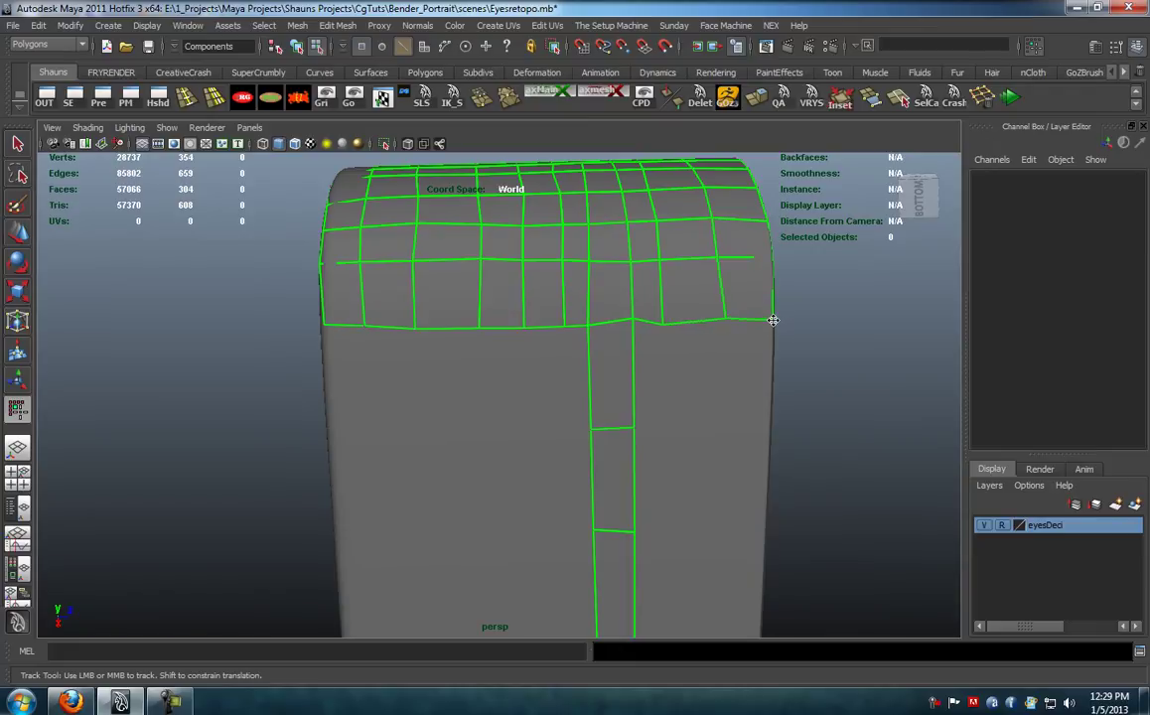
pyautogui.moveTo(637, 315); pyautogui.dragTo(633, 324)
# Step: Add a thirteenth row with six quads behind the narrow strip and three in front, and level its lower edge
pyautogui.click(572, 419)
pyautogui.keyDown('shift'); pyautogui.click(580, 377); pyautogui.keyUp('shift')
pyautogui.keyDown('shift'); pyautogui.click(543, 380); pyautogui.keyUp('shift')
pyautogui.keyDown('shift'); pyautogui.click(493, 381); pyautogui.keyUp('shift')
pyautogui.keyDown('shift'); pyautogui.click(454, 380); pyautogui.keyUp('shift')
pyautogui.keyDown('shift'); pyautogui.click(392, 380); pyautogui.keyUp('shift')
pyautogui.keyDown('shift'); pyautogui.click(347, 382); pyautogui.keyUp('shift')
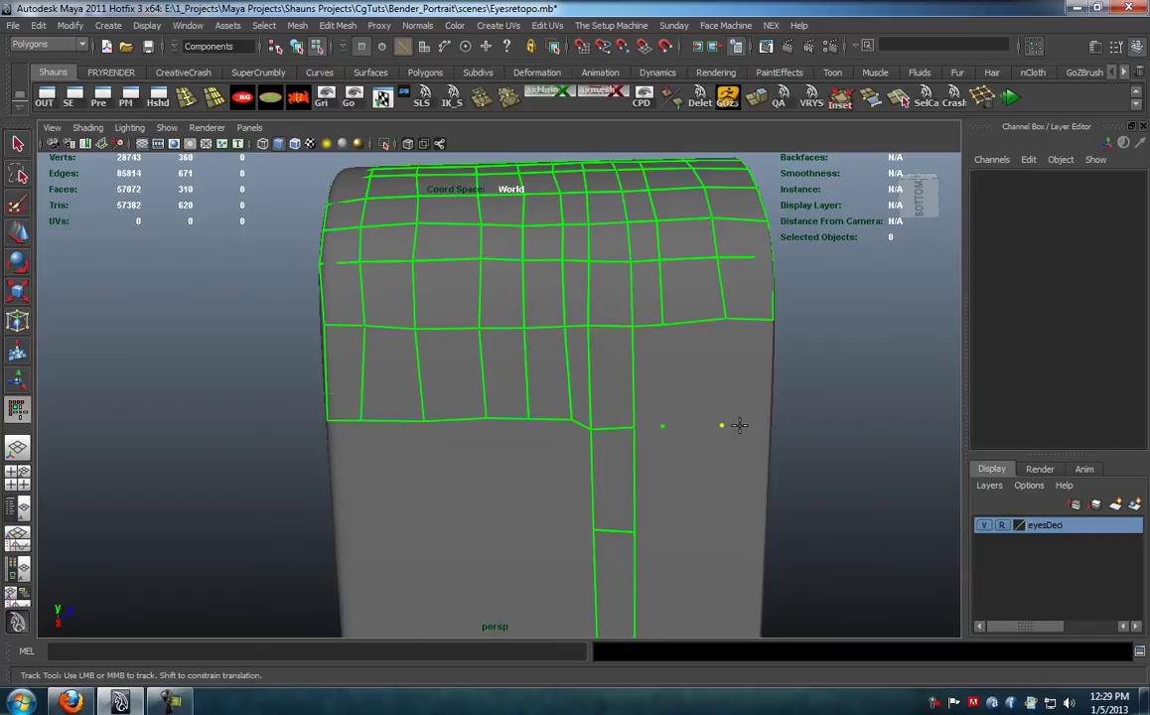
pyautogui.keyDown('shift'); pyautogui.click(747, 382); pyautogui.keyUp('shift')
pyautogui.keyDown('shift'); pyautogui.click(691, 380); pyautogui.keyUp('shift')
pyautogui.keyDown('shift'); pyautogui.click(647, 377); pyautogui.keyUp('shift')
pyautogui.keyDown('alt'); pyautogui.moveTo(648, 401); pyautogui.dragTo(641, 359, button='middle'); pyautogui.keyUp('alt')
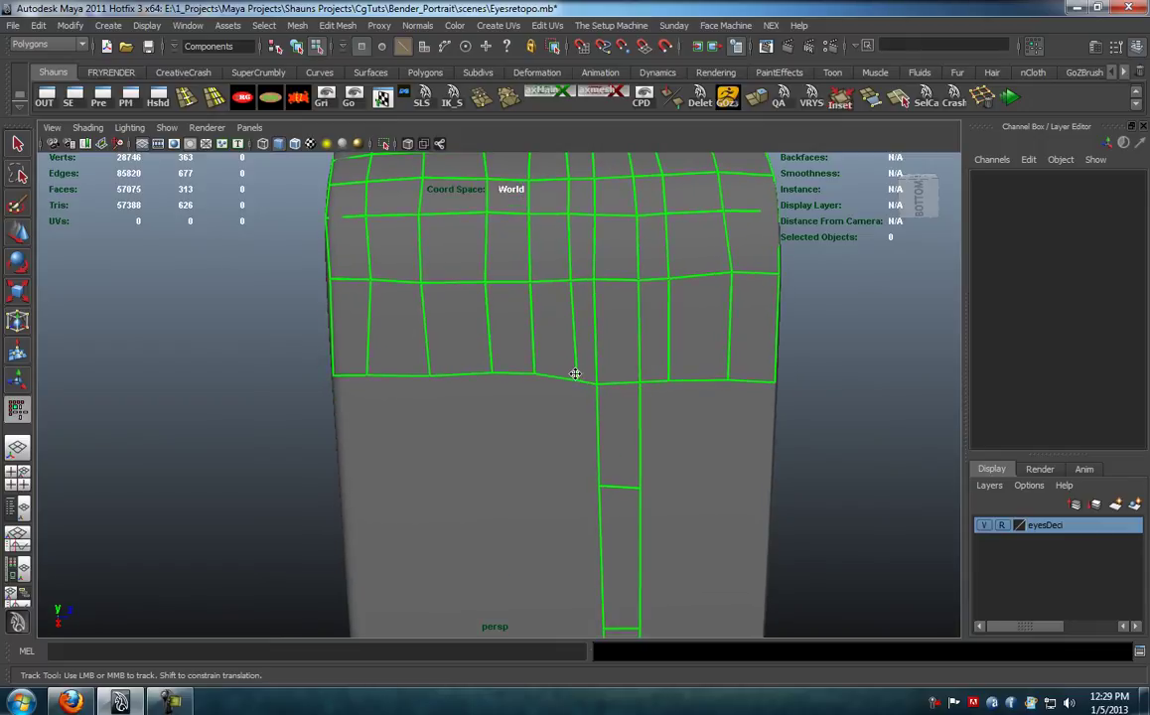
pyautogui.moveTo(530, 373); pyautogui.dragTo(336, 386)
# Step: Add the fourteenth row's six quads on the underside, from the back rim to the narrow strip
pyautogui.scroll(-5, 338, 387)
pyautogui.keyDown('alt'); pyautogui.moveTo(442, 401); pyautogui.dragTo(471, 368); pyautogui.keyUp('alt')
pyautogui.keyDown('alt'); pyautogui.moveTo(471, 368); pyautogui.dragTo(378, 378, button='middle'); pyautogui.keyUp('alt')
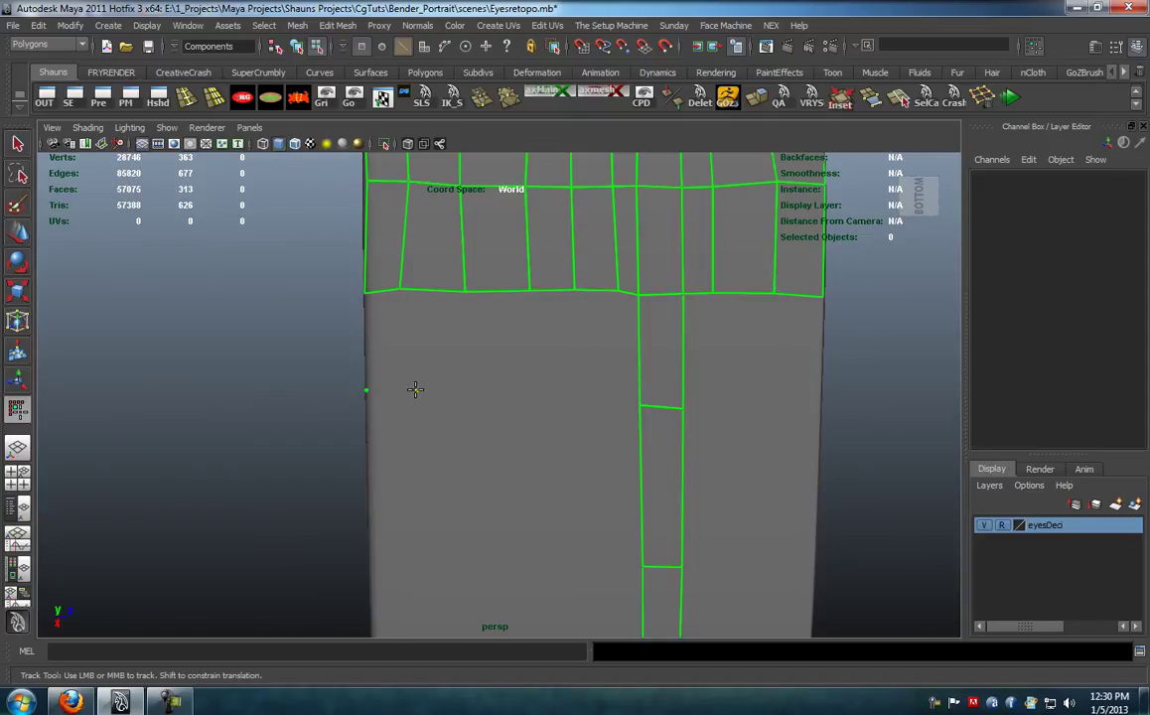
pyautogui.click(472, 391)
pyautogui.keyDown('shift'); pyautogui.click(447, 351); pyautogui.keyUp('shift')
pyautogui.keyDown('shift'); pyautogui.click(385, 342); pyautogui.keyUp('shift')
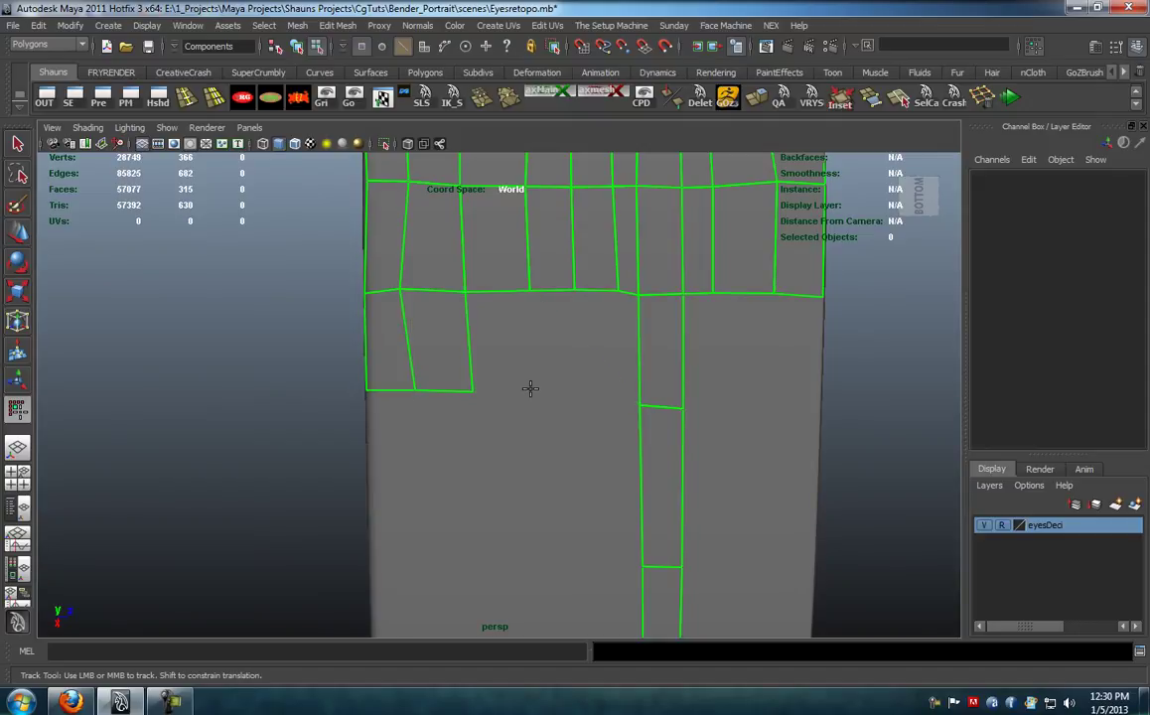
pyautogui.keyDown('shift'); pyautogui.click(625, 343); pyautogui.keyUp('shift')
pyautogui.keyDown('shift'); pyautogui.click(597, 337); pyautogui.keyUp('shift')
pyautogui.keyDown('shift'); pyautogui.click(554, 343); pyautogui.keyUp('shift')
pyautogui.keyDown('shift'); pyautogui.click(513, 342); pyautogui.keyUp('shift')
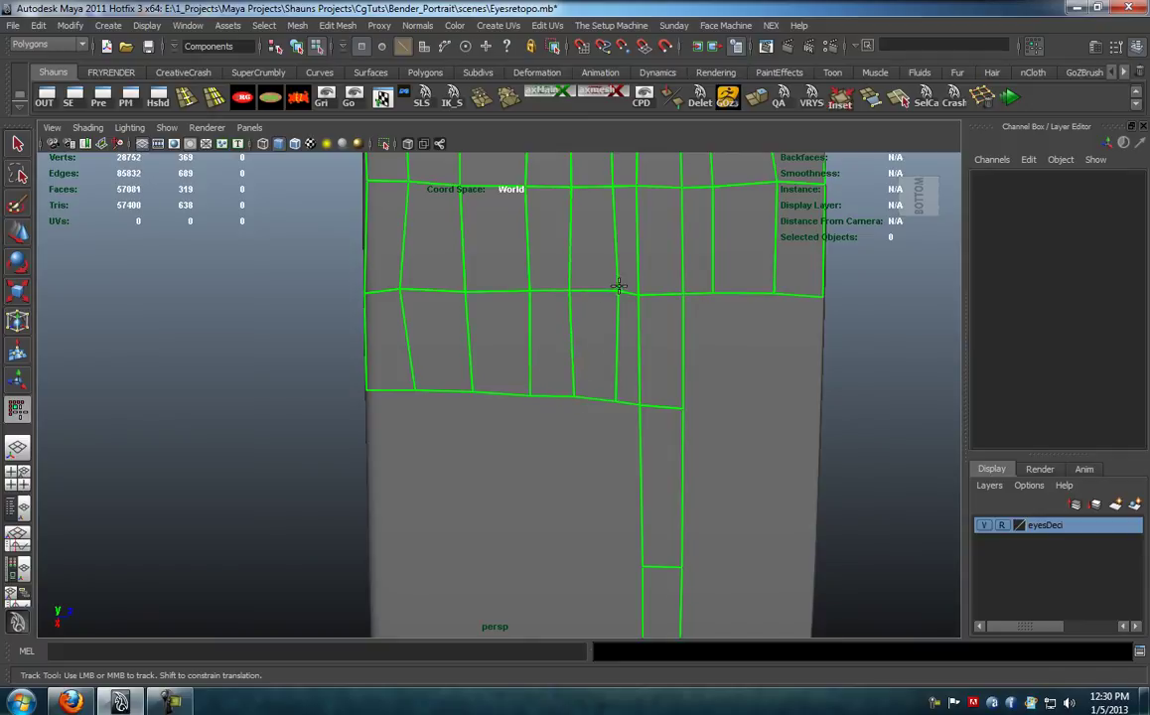
# Step: Continue the fourteenth row with three quads in front of the narrow strip, out to the front edge
pyautogui.keyDown('alt'); pyautogui.moveTo(618, 405); pyautogui.dragTo(596, 404, button='middle'); pyautogui.keyUp('alt')
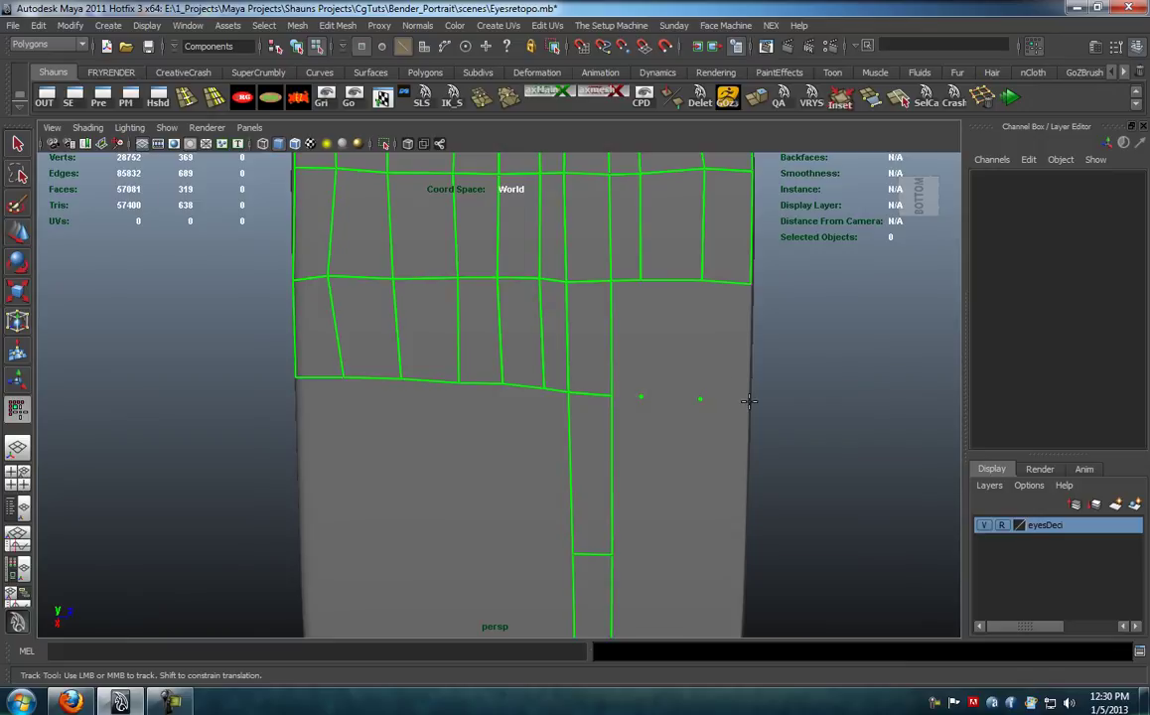
pyautogui.keyDown('shift'); pyautogui.click(732, 354); pyautogui.keyUp('shift')
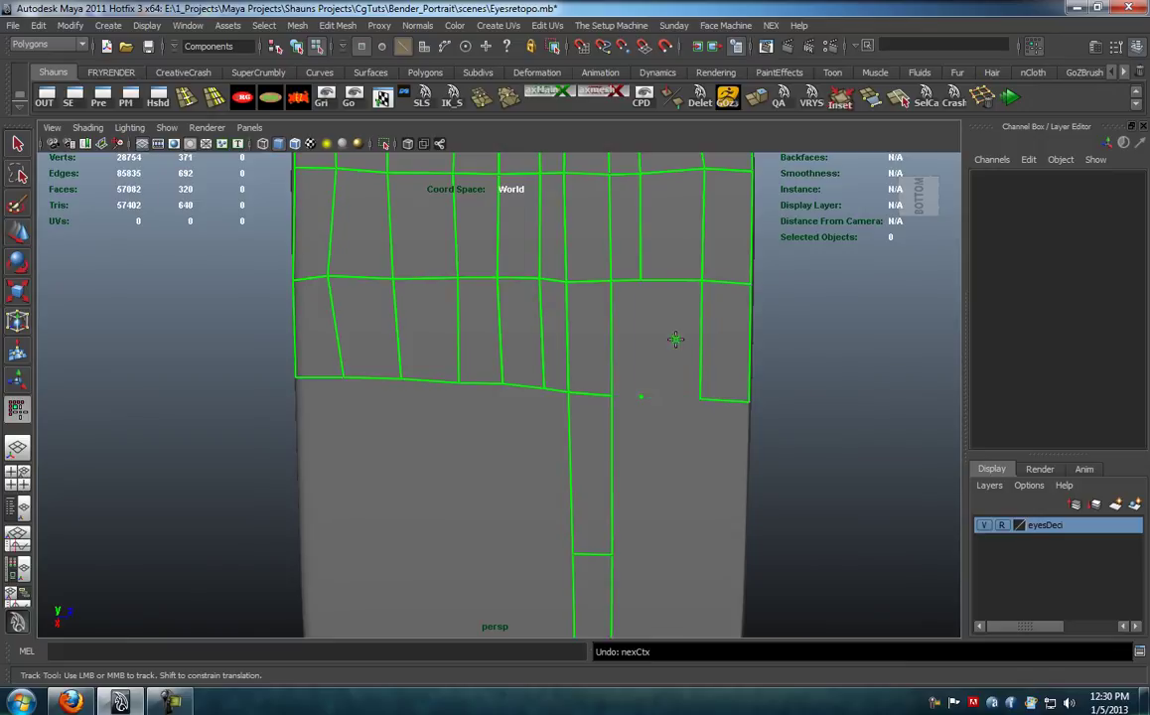
pyautogui.keyDown('shift'); pyautogui.click(674, 334); pyautogui.keyUp('shift')
pyautogui.keyDown('shift'); pyautogui.click(624, 328); pyautogui.keyUp('shift')
# Step: Level the fourteenth row's lower edge and straighten the column nearest the back rim
pyautogui.keyDown('alt'); pyautogui.moveTo(600, 361); pyautogui.dragTo(608, 350, button='middle'); pyautogui.keyUp('alt')
pyautogui.moveTo(305, 368); pyautogui.dragTo(352, 384)
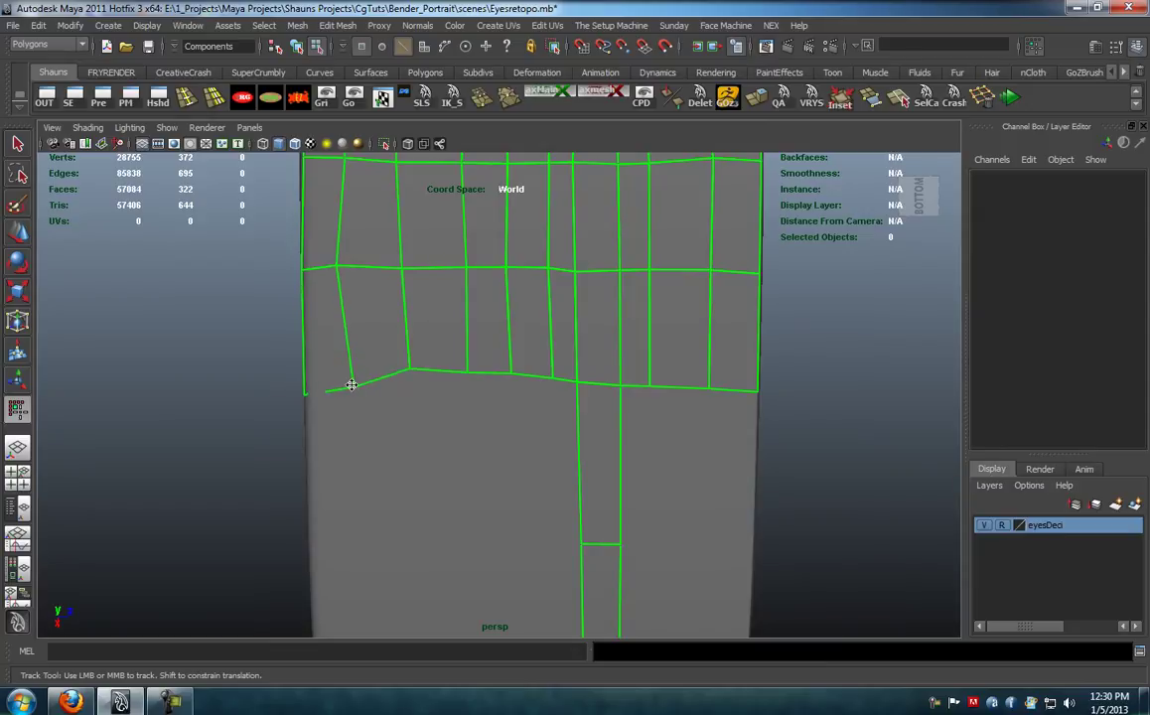
pyautogui.moveTo(416, 367); pyautogui.dragTo(579, 388)
pyautogui.keyDown('alt'); pyautogui.moveTo(546, 490); pyautogui.dragTo(663, 528, button='middle'); pyautogui.keyUp('alt')
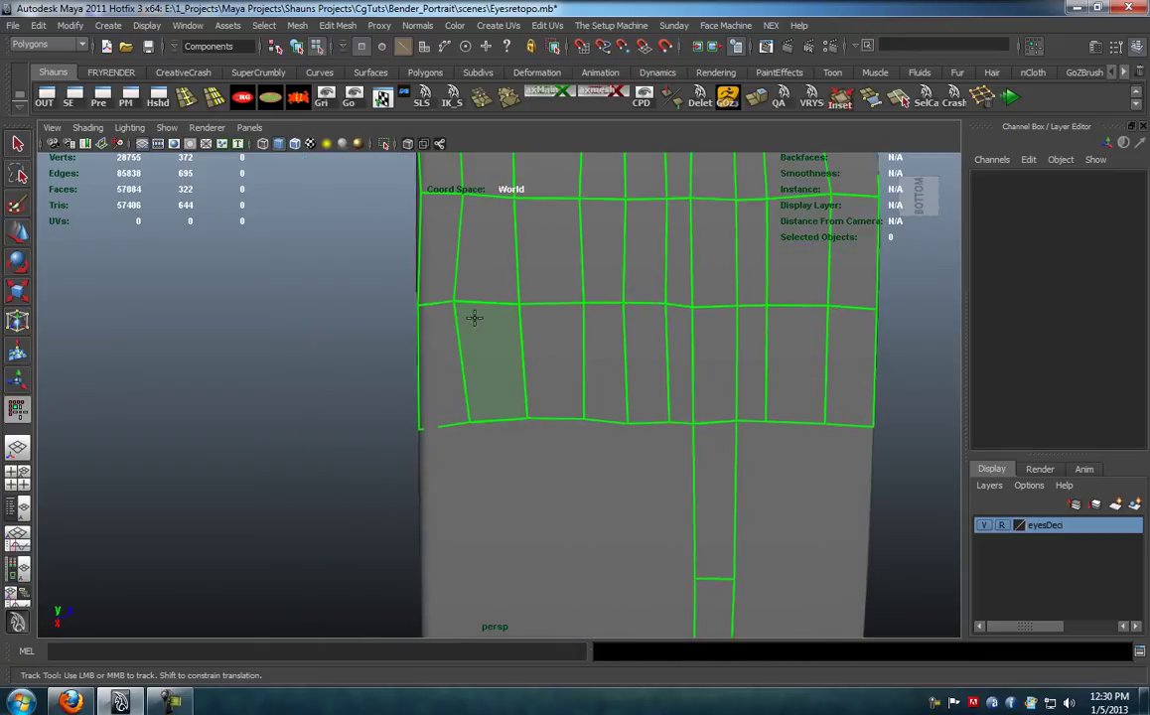
pyautogui.moveTo(459, 298); pyautogui.dragTo(464, 300)
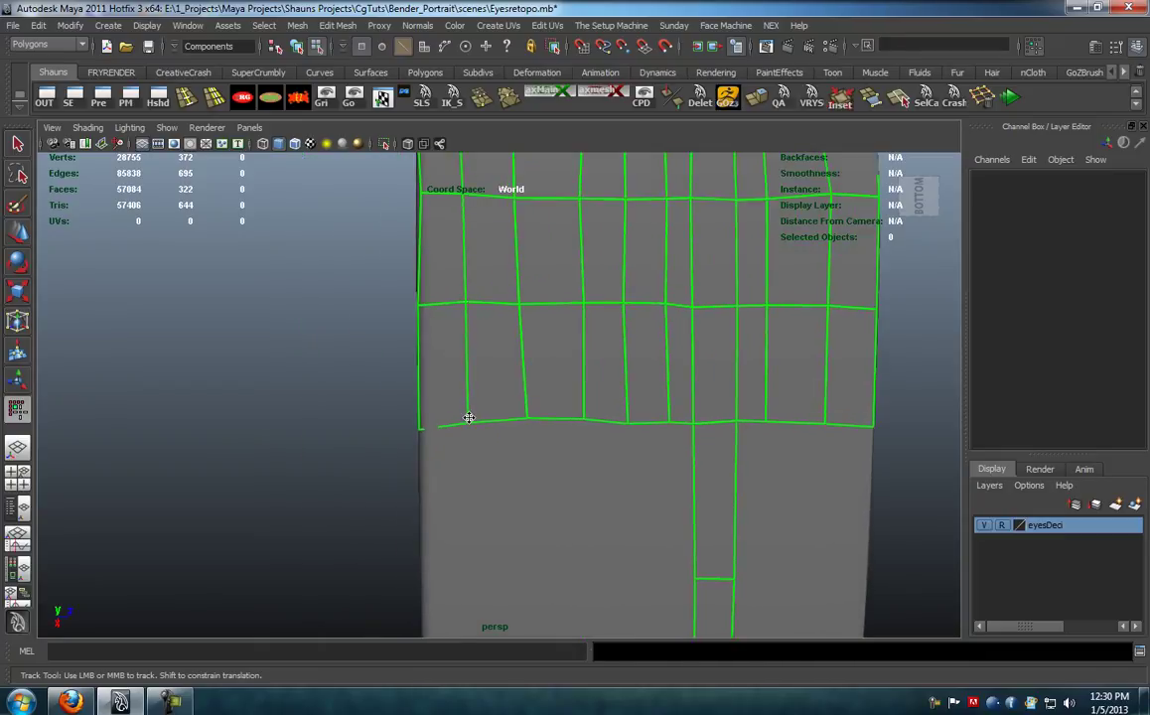
pyautogui.moveTo(423, 428); pyautogui.dragTo(423, 424)
# Step: Add the fifteenth row's six quads on the underside, from the back rim to the narrow strip
pyautogui.keyDown('alt'); pyautogui.moveTo(475, 428); pyautogui.dragTo(472, 315, button='middle'); pyautogui.keyUp('alt')
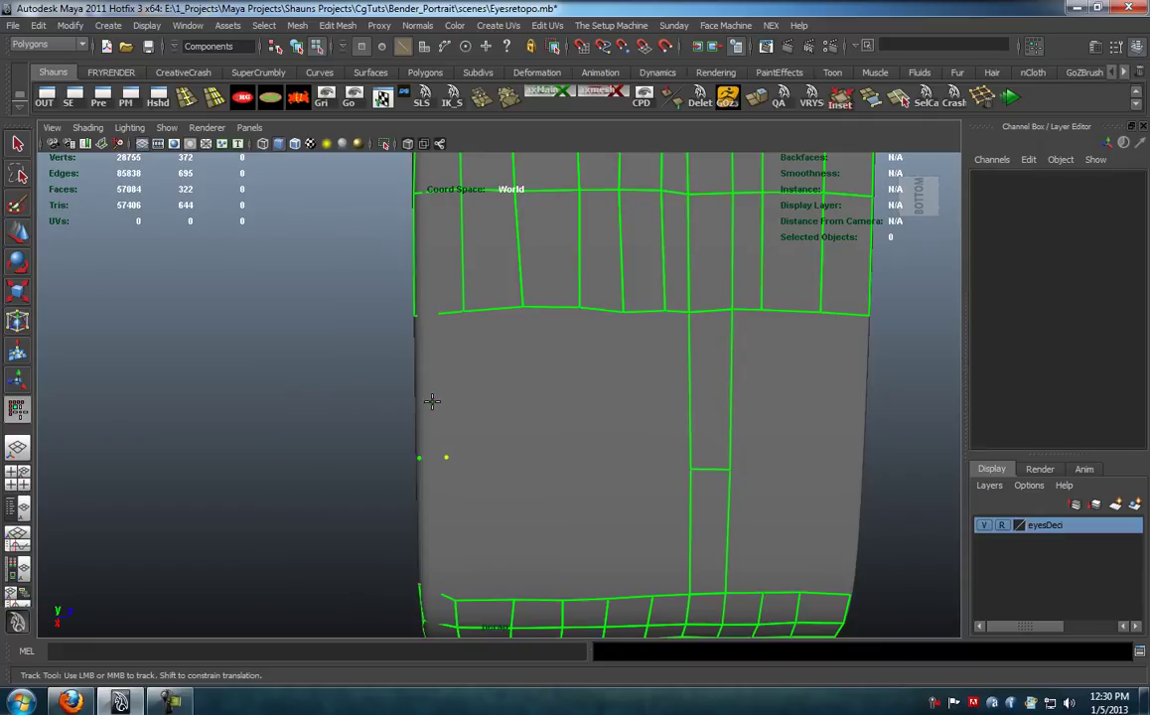
pyautogui.keyDown('shift'); pyautogui.click(431, 399); pyautogui.keyUp('shift')
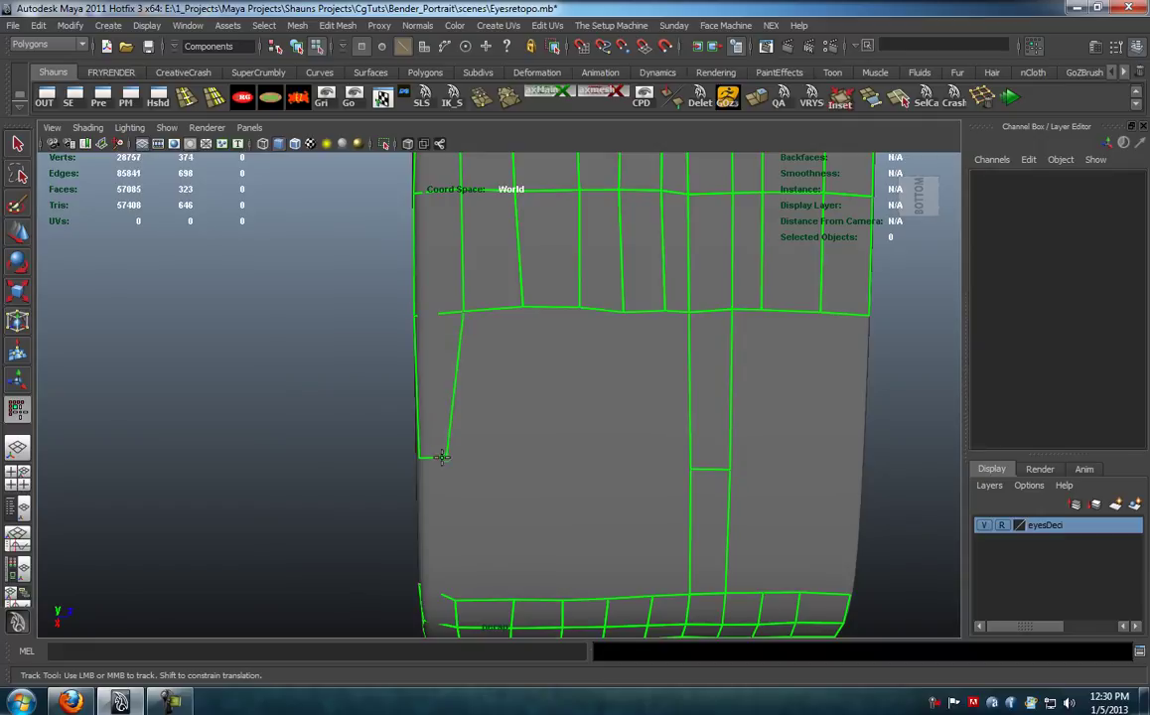
pyautogui.click(519, 453)
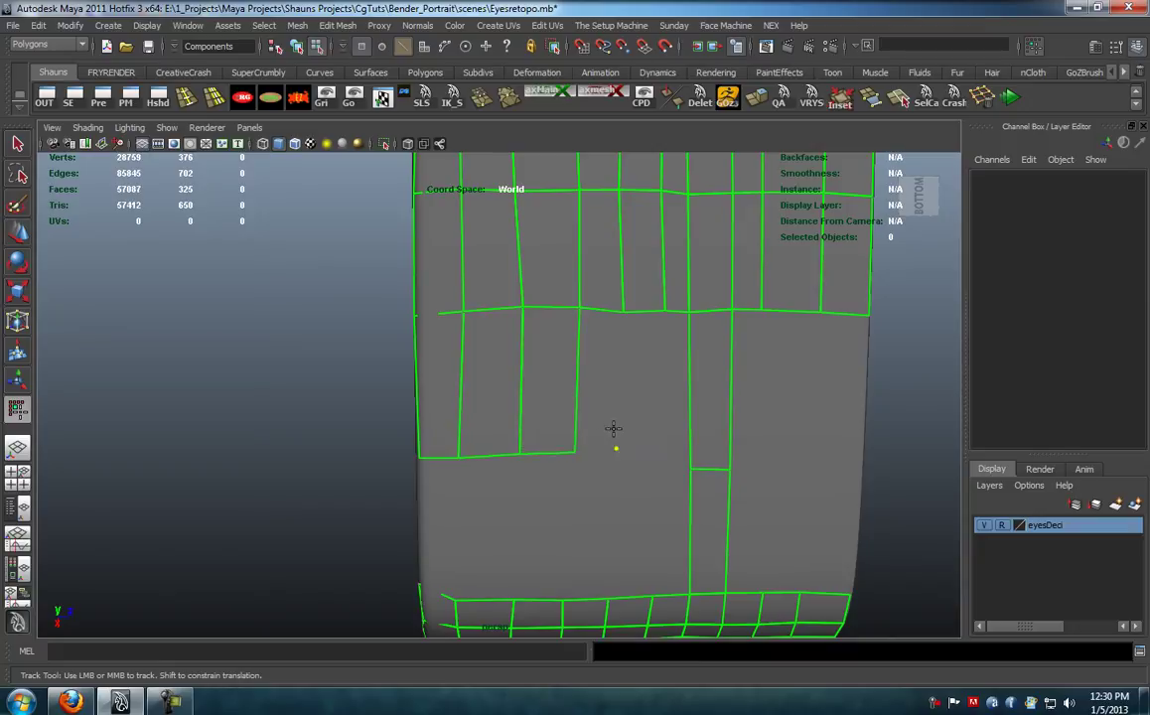
pyautogui.keyDown('shift'); pyautogui.click(596, 385); pyautogui.keyUp('shift')
pyautogui.click(657, 441)
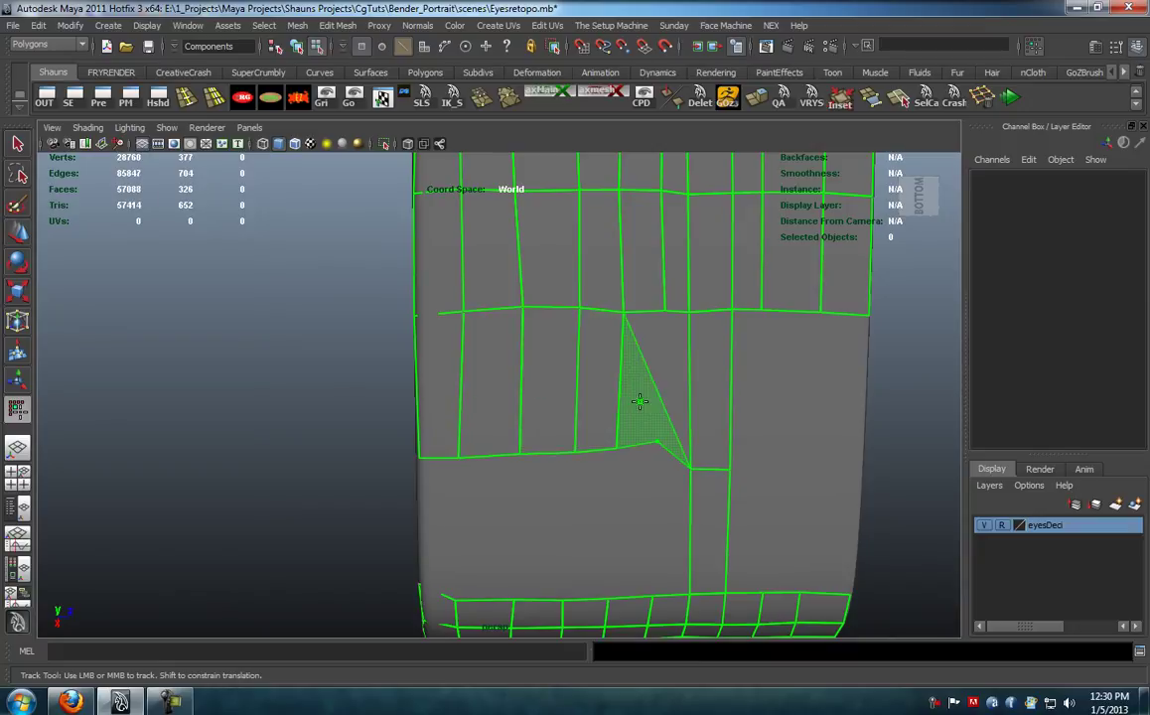
pyautogui.keyDown('shift'); pyautogui.click(645, 383); pyautogui.keyUp('shift')
pyautogui.keyDown('shift'); pyautogui.click(677, 387); pyautogui.keyUp('shift')
# Step: Lower the fifteenth row's vertices behind the narrow strip to line up with the strip's cross edge
pyautogui.moveTo(650, 444); pyautogui.dragTo(659, 466)
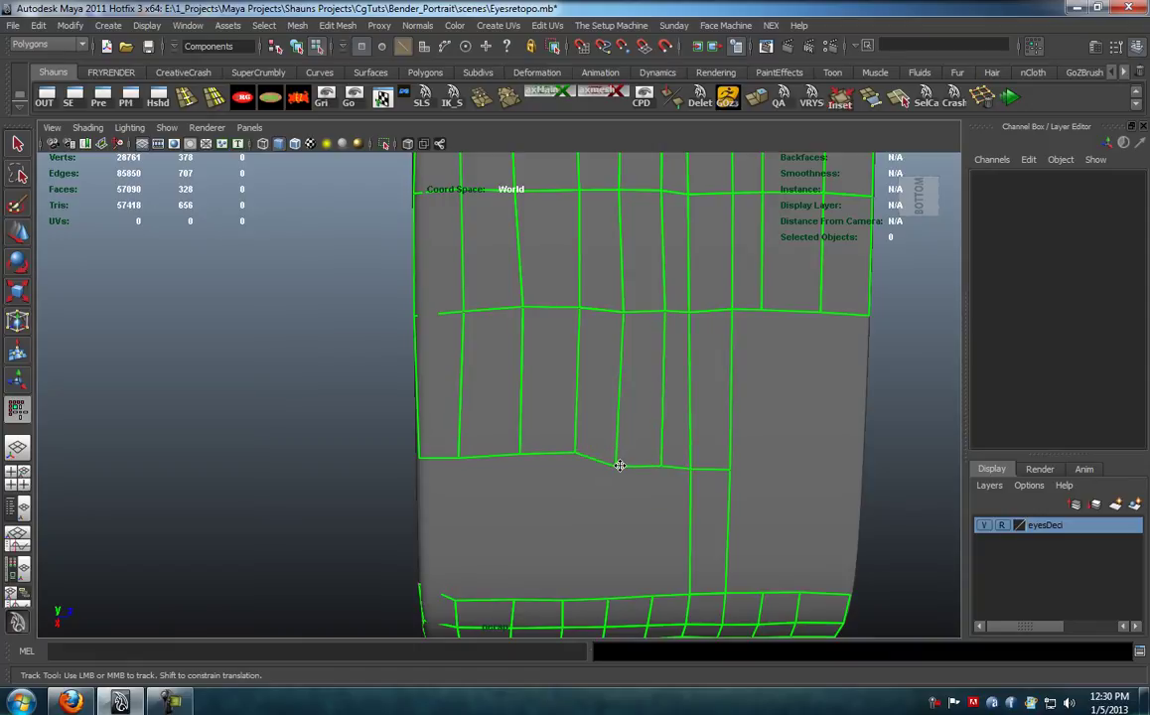
pyautogui.moveTo(587, 449); pyautogui.dragTo(520, 466)
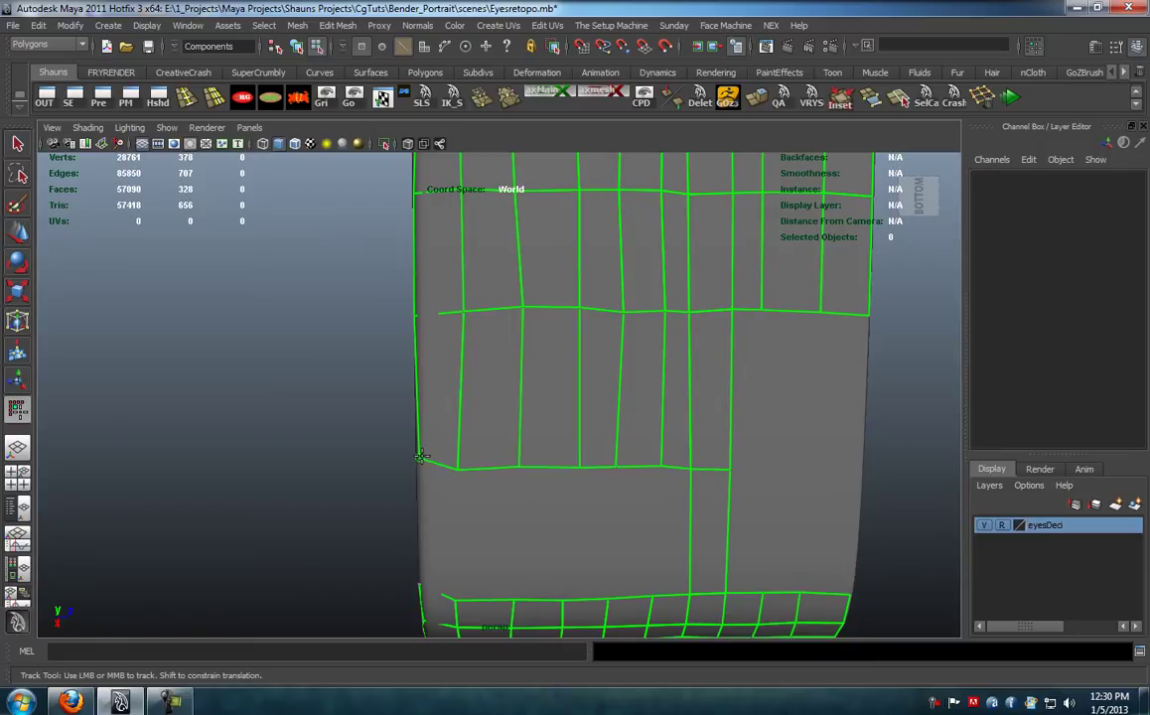
# Step: Continue the fifteenth row with three quads in front of the narrow strip, out to the front edge
pyautogui.keyDown('alt'); pyautogui.moveTo(671, 464); pyautogui.dragTo(536, 475, button='middle'); pyautogui.keyUp('alt')
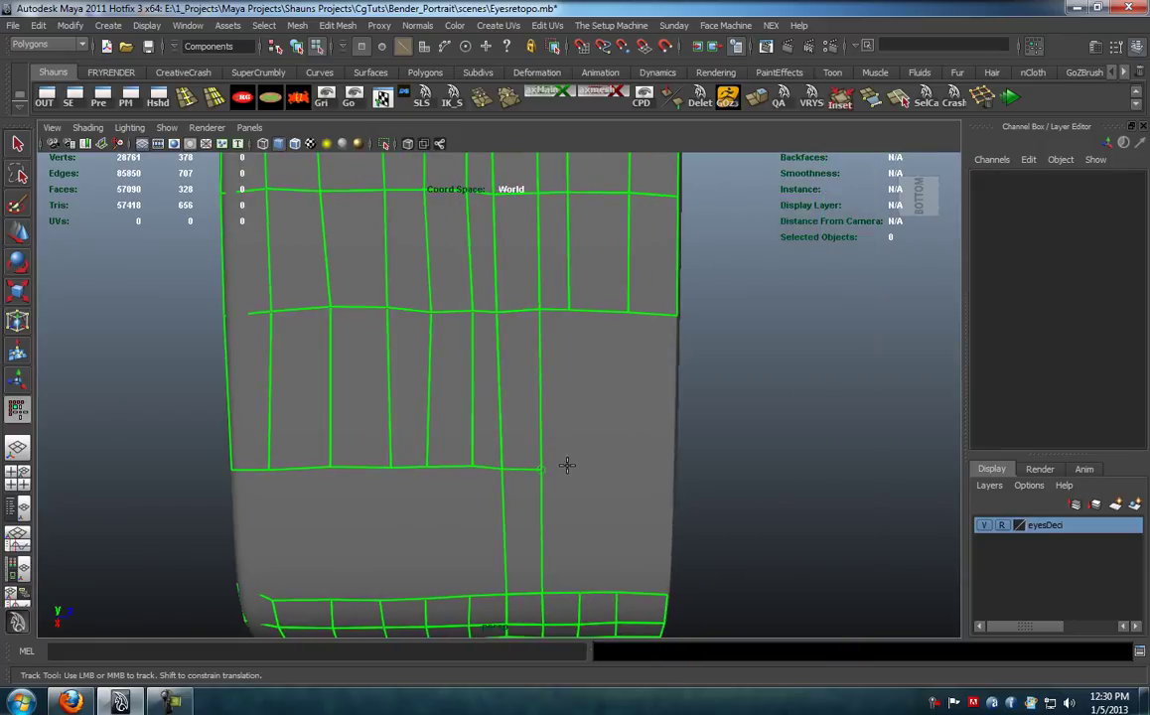
pyautogui.click(630, 464)
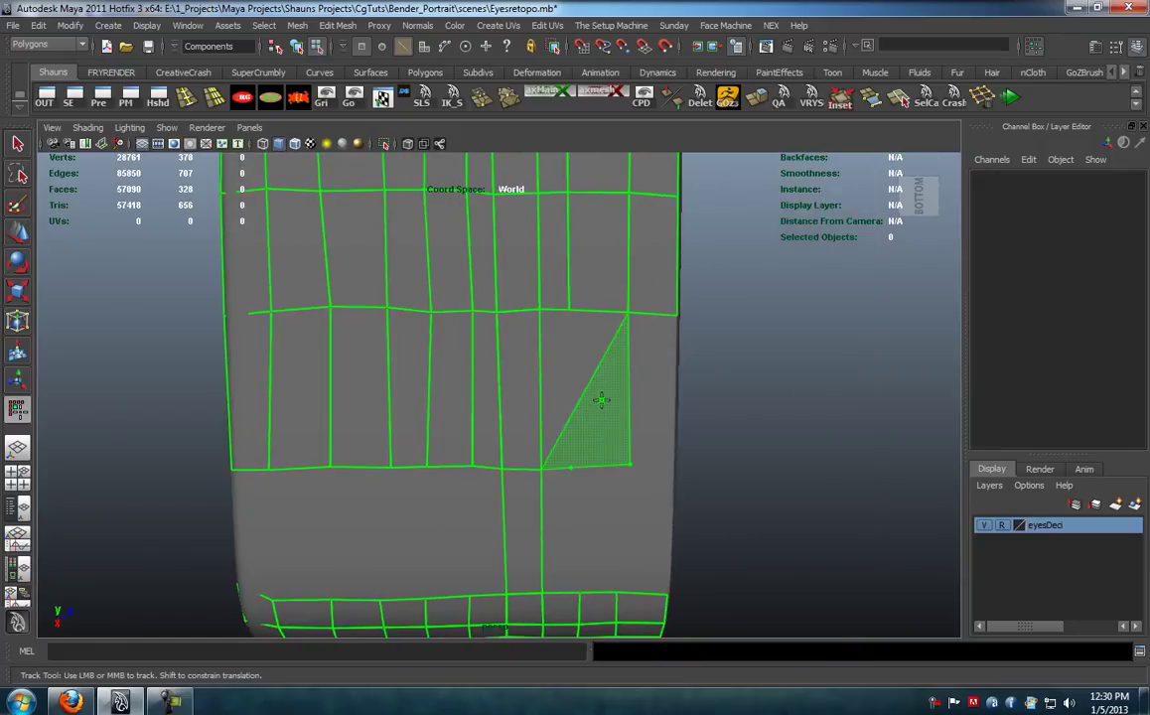
pyautogui.keyDown('shift'); pyautogui.click(596, 382); pyautogui.keyUp('shift')
pyautogui.keyDown('shift'); pyautogui.click(650, 417); pyautogui.keyUp('shift')
pyautogui.keyDown('shift'); pyautogui.click(547, 421); pyautogui.keyUp('shift')
# Step: Bridge the gap between the fifteenth row and the existing quads below with six quads behind the narrow strip
pyautogui.keyDown('alt'); pyautogui.moveTo(560, 443); pyautogui.dragTo(571, 408, button='middle'); pyautogui.keyUp('alt')
pyautogui.keyDown('alt'); pyautogui.moveTo(543, 431); pyautogui.dragTo(568, 412); pyautogui.keyUp('alt')
pyautogui.keyDown('shift'); pyautogui.click(600, 443); pyautogui.keyUp('shift')
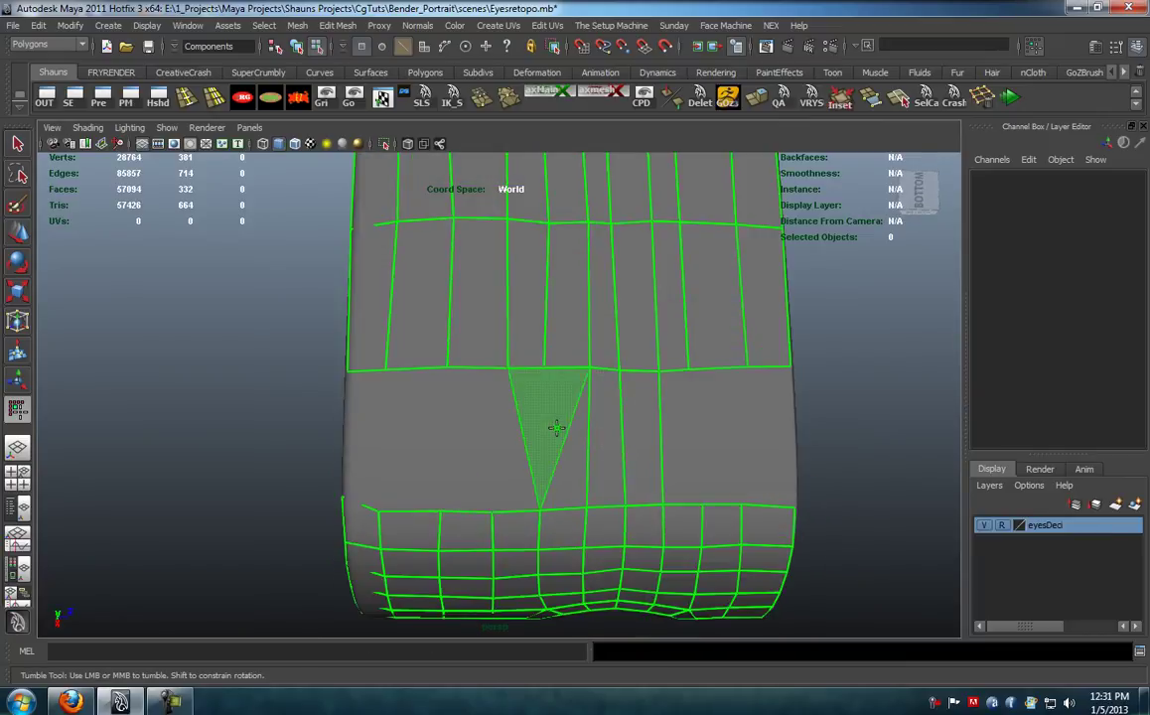
pyautogui.keyDown('shift'); pyautogui.click(551, 433); pyautogui.keyUp('shift')
pyautogui.keyDown('shift'); pyautogui.click(516, 431); pyautogui.keyUp('shift')
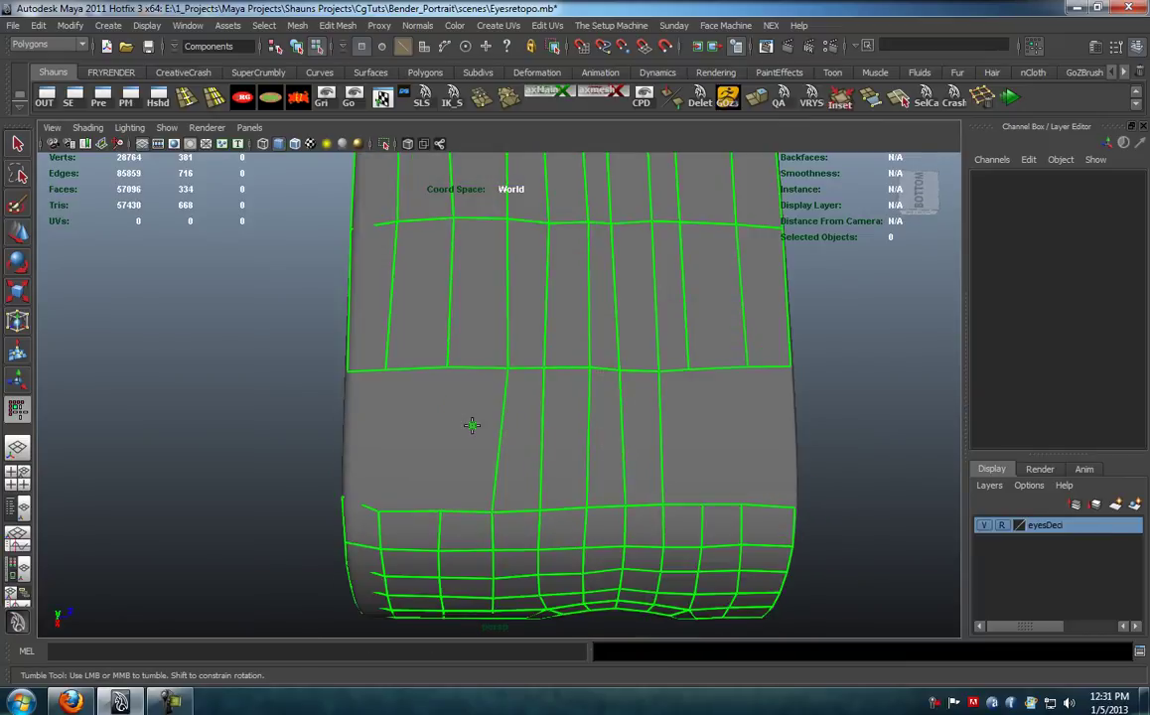
pyautogui.hotkey('ctrl', 'z')
pyautogui.keyDown('shift'); pyautogui.click(467, 423); pyautogui.keyUp('shift')
pyautogui.keyDown('shift'); pyautogui.click(409, 432); pyautogui.keyUp('shift')
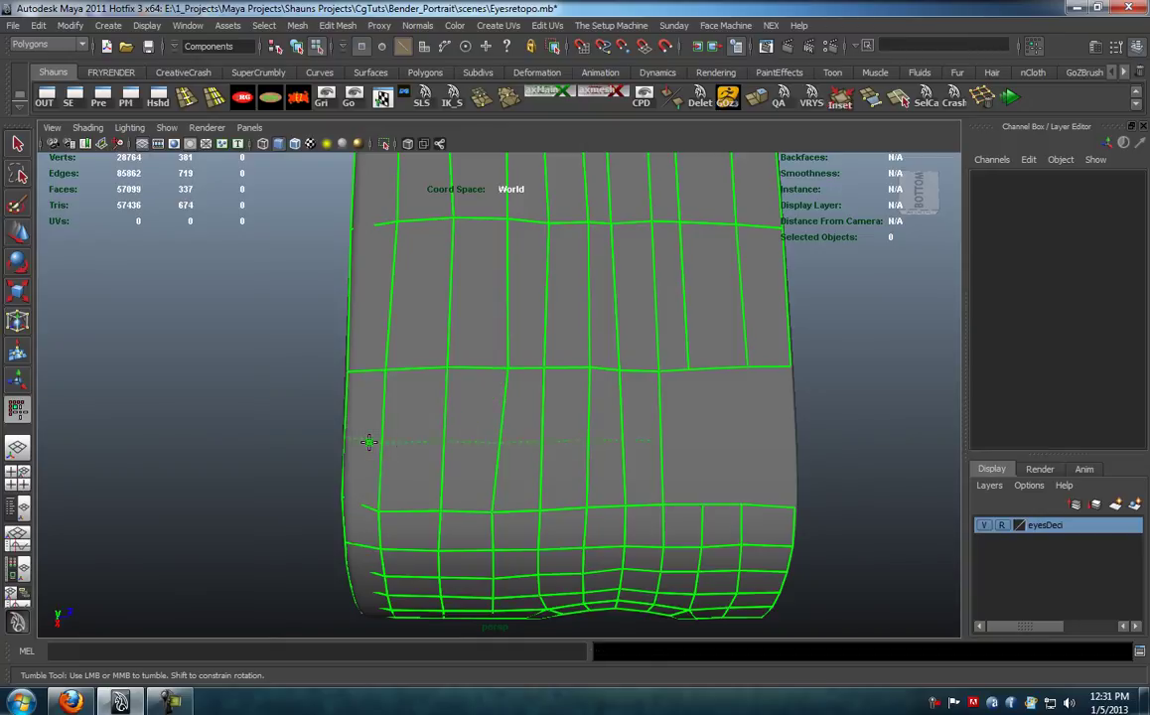
# Step: Bridge the remaining gap in front of the narrow strip with three quads, out to the front edge
pyautogui.keyDown('shift'); pyautogui.click(368, 441); pyautogui.keyUp('shift')
pyautogui.keyDown('alt'); pyautogui.moveTo(508, 448); pyautogui.dragTo(411, 449, button='middle'); pyautogui.keyUp('alt')
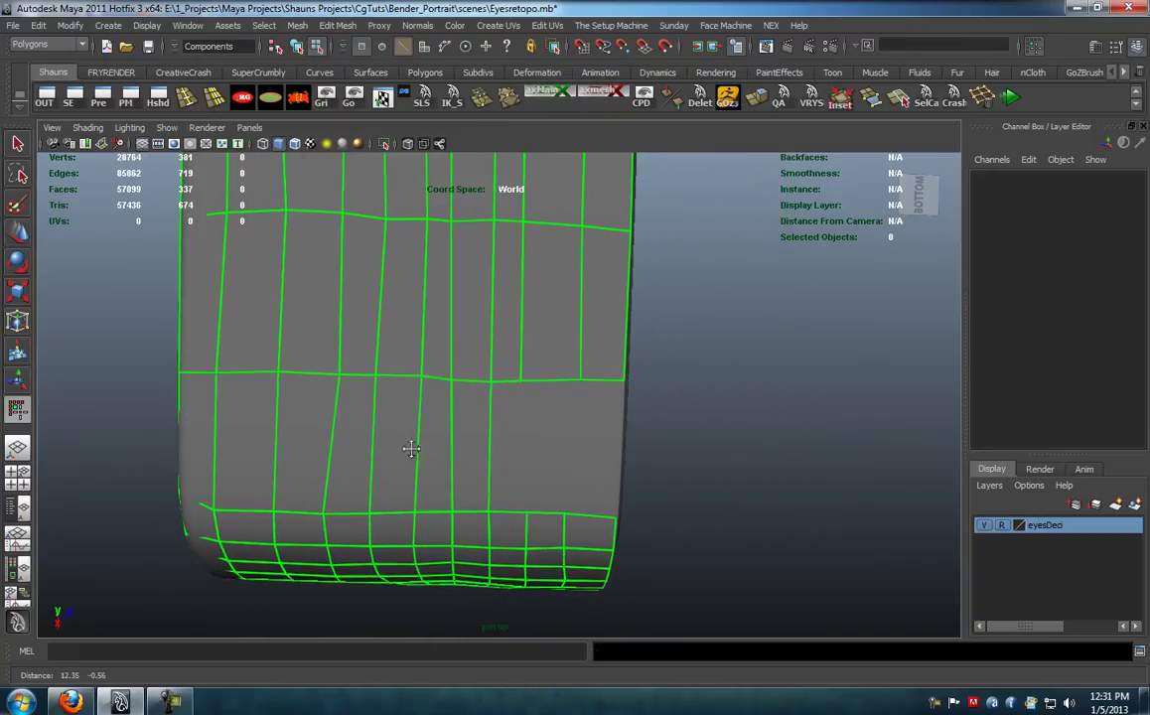
pyautogui.keyDown('shift'); pyautogui.click(511, 457); pyautogui.keyUp('shift')
pyautogui.keyDown('shift'); pyautogui.click(544, 455); pyautogui.keyUp('shift')
pyautogui.keyDown('shift'); pyautogui.click(597, 456); pyautogui.keyUp('shift')
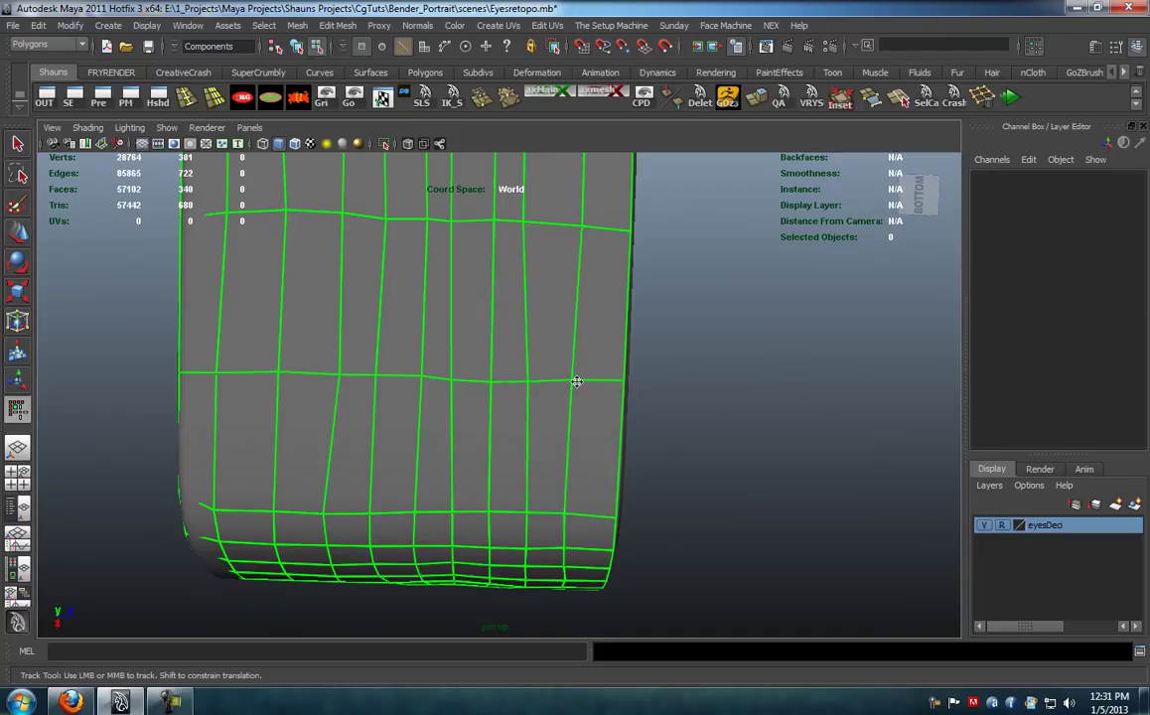
# Step: Insert edge loops across the tall quads of the newly closed underside to even out the row spacing
pyautogui.keyDown('alt'); pyautogui.moveTo(577, 381); pyautogui.dragTo(493, 375, button='right'); pyautogui.keyUp('alt')
pyautogui.keyDown('alt'); pyautogui.moveTo(492, 374); pyautogui.dragTo(502, 429); pyautogui.keyUp('alt')
pyautogui.keyDown('ctrl'); pyautogui.click(470, 356); pyautogui.keyUp('ctrl')
pyautogui.keyDown('alt'); pyautogui.moveTo(467, 423); pyautogui.dragTo(511, 417, button='right'); pyautogui.keyUp('alt')
pyautogui.keyDown('alt'); pyautogui.moveTo(476, 400); pyautogui.dragTo(524, 408); pyautogui.keyUp('alt')
pyautogui.click(481, 380)
# Step: Nudge the middle vertices of the back rim's underside border slightly toward the body to straighten the border
pyautogui.moveTo(490, 266); pyautogui.dragTo(491, 278)
pyautogui.moveTo(412, 254); pyautogui.dragTo(407, 267)
pyautogui.moveTo(319, 259); pyautogui.dragTo(318, 269)
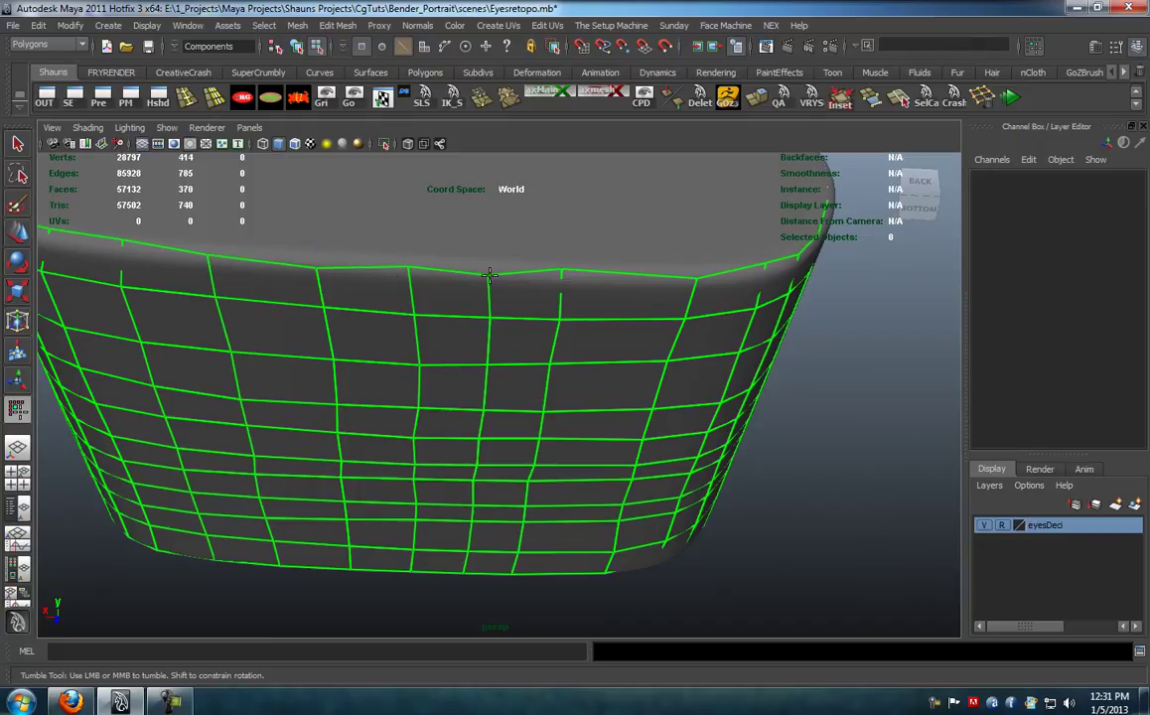
pyautogui.moveTo(563, 271); pyautogui.dragTo(485, 357)
# Step: Select all the back rim's border vertices, scale them flat along the depth axis and shift them slightly along it
pyautogui.moveTo(485, 358); pyautogui.dragTo(442, 354, button='right')
pyautogui.moveTo(74, 300); pyautogui.dragTo(888, 380)
pyautogui.keyDown('alt'); pyautogui.moveTo(719, 360); pyautogui.dragTo(693, 372); pyautogui.keyUp('alt')
pyautogui.moveTo(475, 464); pyautogui.dragTo(499, 310)
pyautogui.hotkey('ctrl', 'z')
pyautogui.press('r')
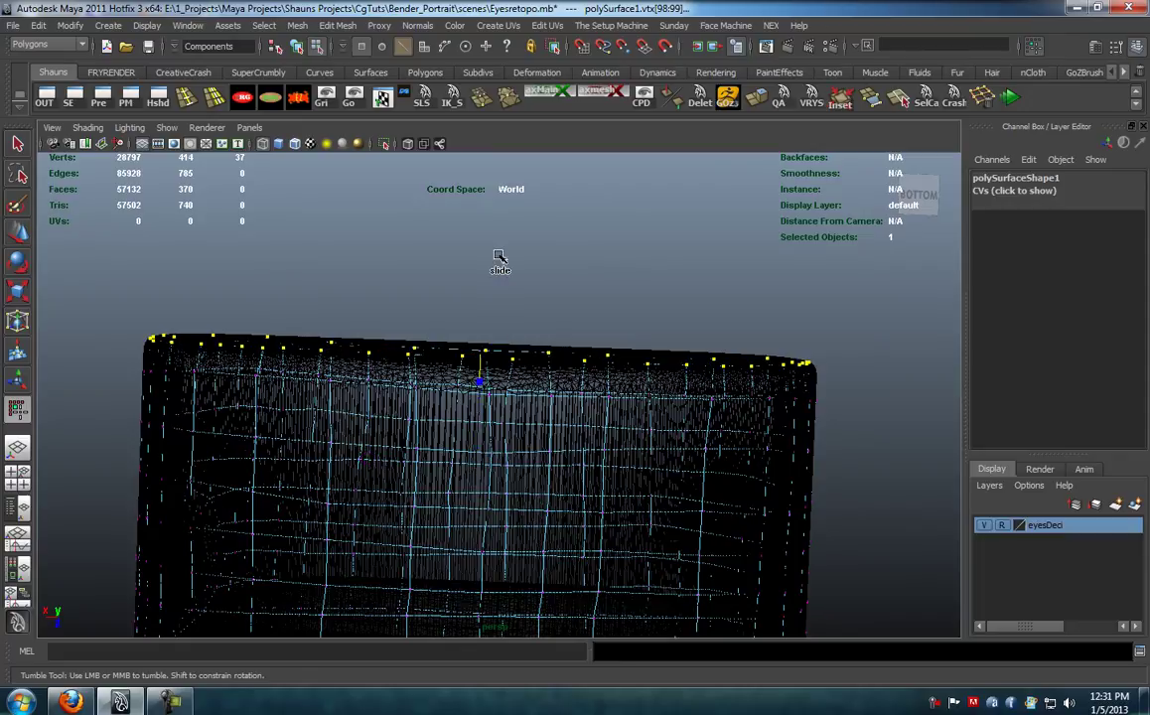
pyautogui.press('5')
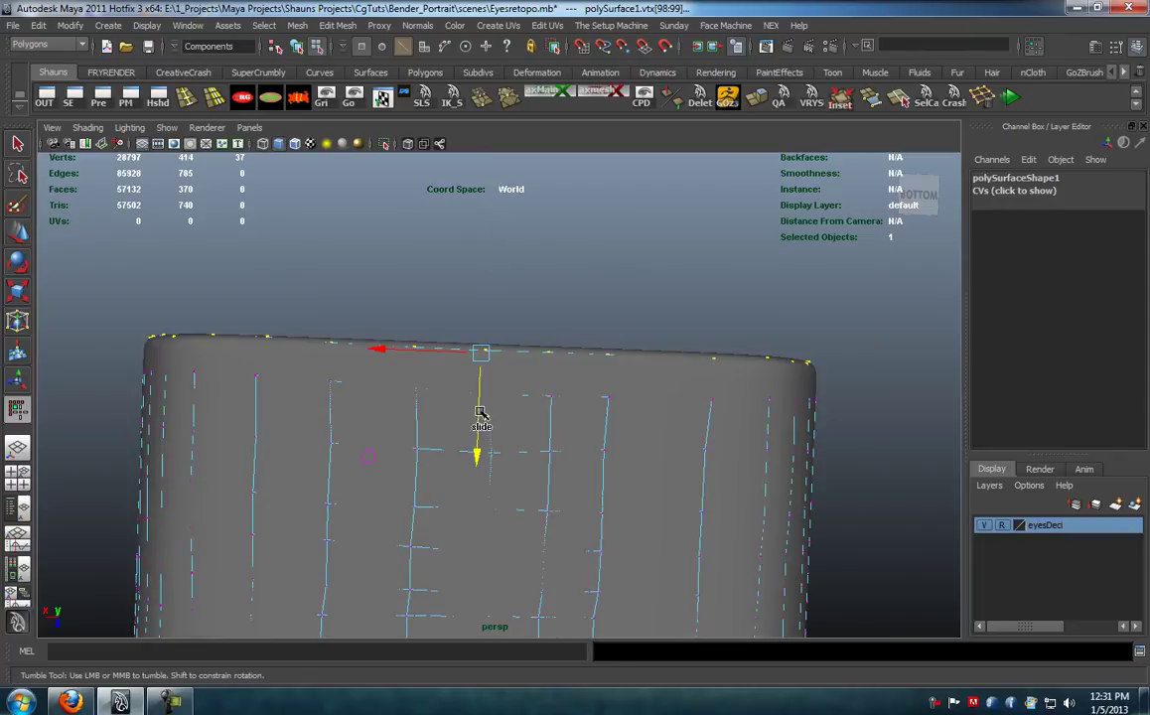
pyautogui.moveTo(478, 461); pyautogui.dragTo(480, 458)
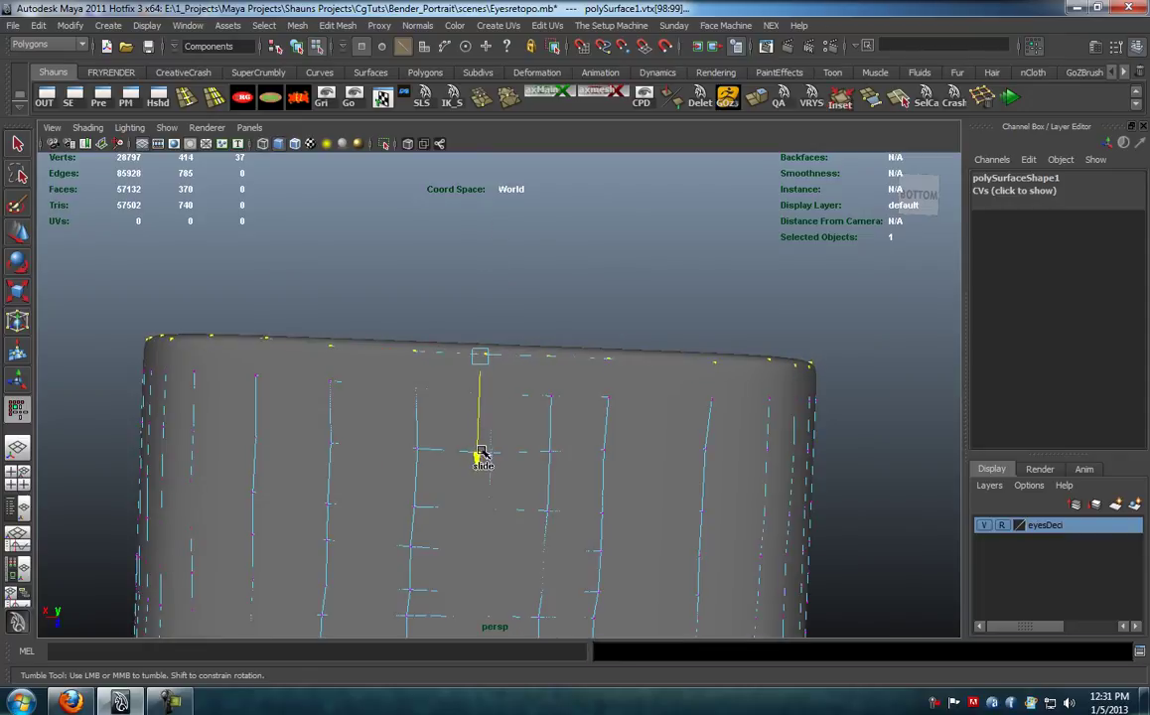
# Step: Insert three supporting edge loops around the housing, close together near the back rim
pyautogui.keyDown('alt'); pyautogui.moveTo(477, 431); pyautogui.dragTo(613, 503); pyautogui.keyUp('alt')
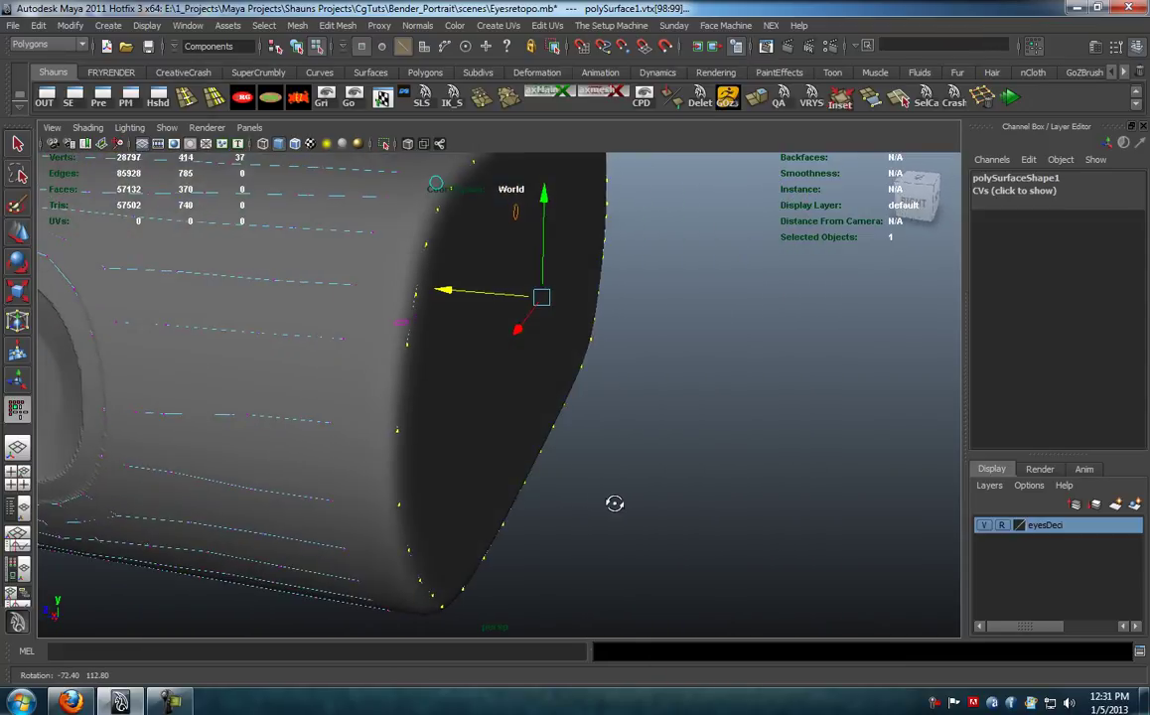
pyautogui.keyDown('alt'); pyautogui.moveTo(442, 369); pyautogui.dragTo(465, 402); pyautogui.keyUp('alt')
pyautogui.keyDown('alt'); pyautogui.moveTo(452, 425); pyautogui.dragTo(438, 447, button='right'); pyautogui.keyUp('alt')
pyautogui.keyDown('alt'); pyautogui.moveTo(439, 447); pyautogui.dragTo(653, 374); pyautogui.keyUp('alt')
pyautogui.keyDown('alt'); pyautogui.moveTo(588, 404); pyautogui.dragTo(496, 398); pyautogui.keyUp('alt')
pyautogui.keyDown('alt'); pyautogui.moveTo(382, 417); pyautogui.dragTo(438, 428, button='right'); pyautogui.keyUp('alt')
pyautogui.keyDown('alt'); pyautogui.moveTo(403, 427); pyautogui.dragTo(441, 428); pyautogui.keyUp('alt')
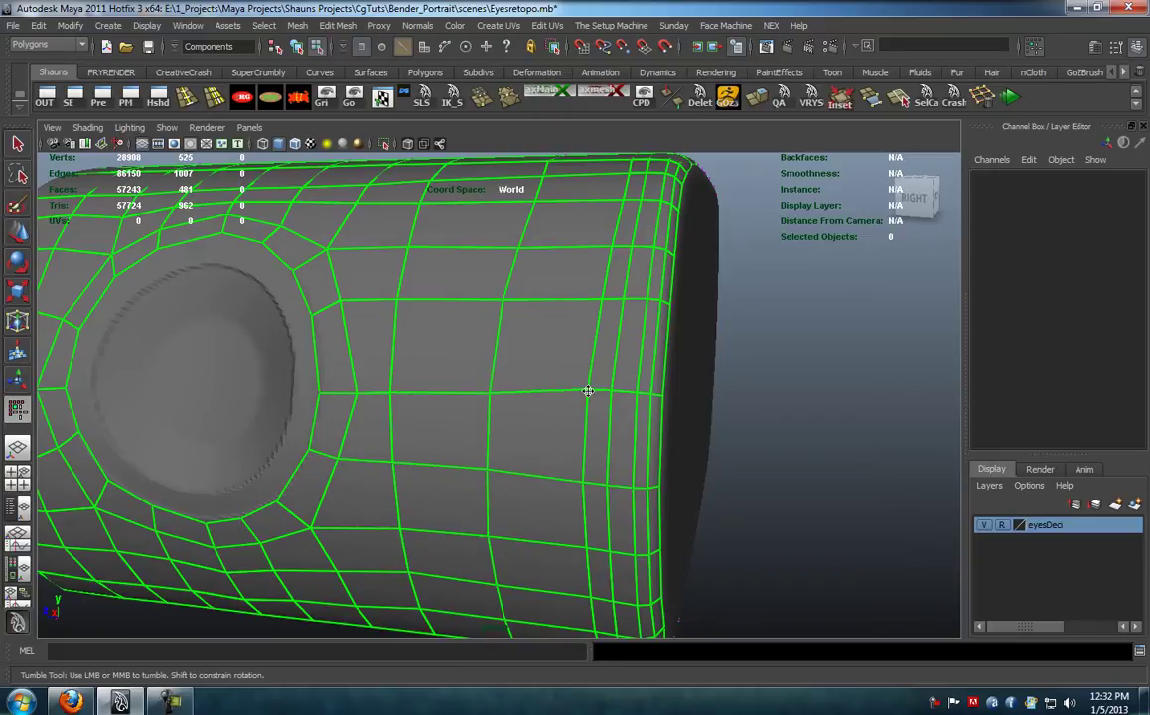
pyautogui.keyDown('alt'); pyautogui.moveTo(455, 424); pyautogui.dragTo(419, 440); pyautogui.keyUp('alt')
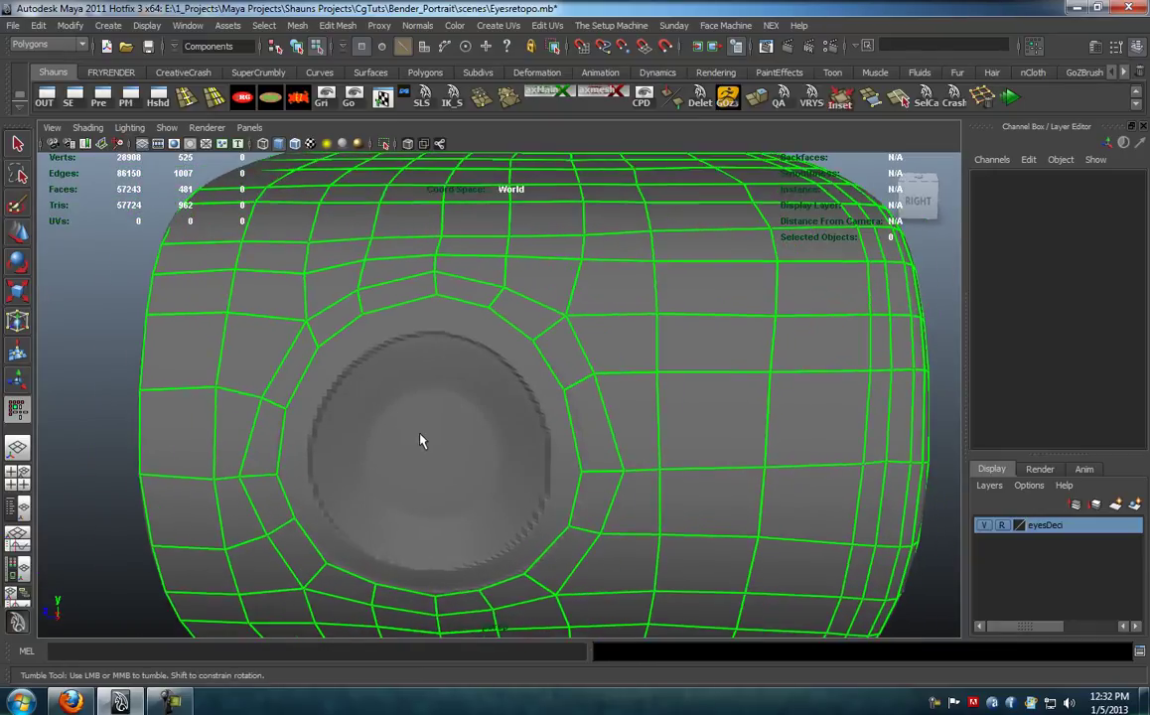
pyautogui.keyDown('alt'); pyautogui.moveTo(312, 377); pyautogui.dragTo(311, 425, button='middle'); pyautogui.keyUp('alt')
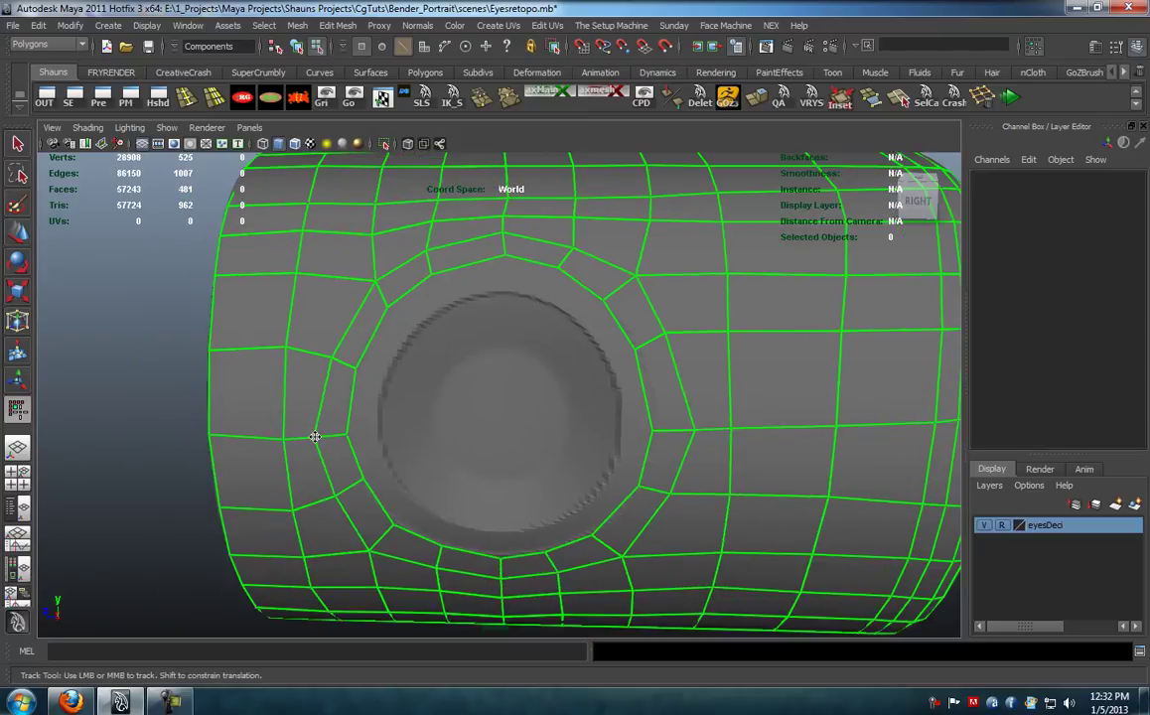
pyautogui.keyDown('alt'); pyautogui.moveTo(495, 411); pyautogui.dragTo(499, 397, button='middle'); pyautogui.keyUp('alt')
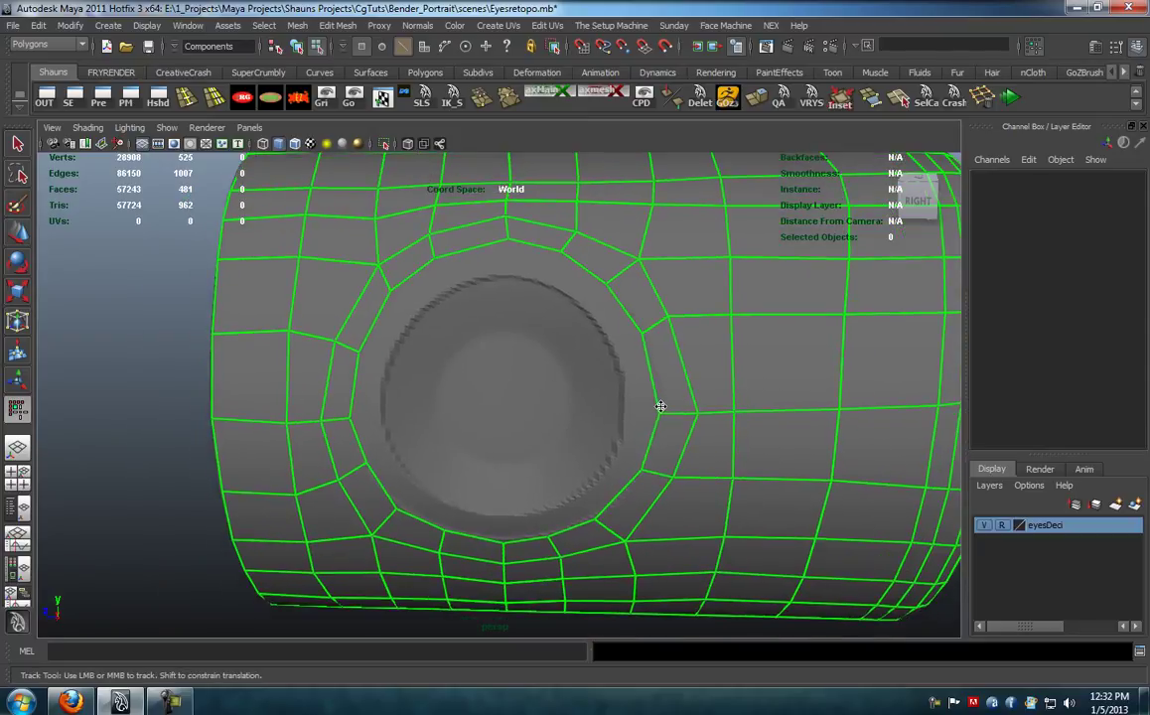
pyautogui.scroll(-3, 609, 374)
pyautogui.keyDown('alt'); pyautogui.moveTo(556, 383); pyautogui.dragTo(581, 407); pyautogui.keyUp('alt')
pyautogui.scroll(5, 527, 401)
pyautogui.moveTo(518, 397); pyautogui.dragTo(525, 363, button='right')
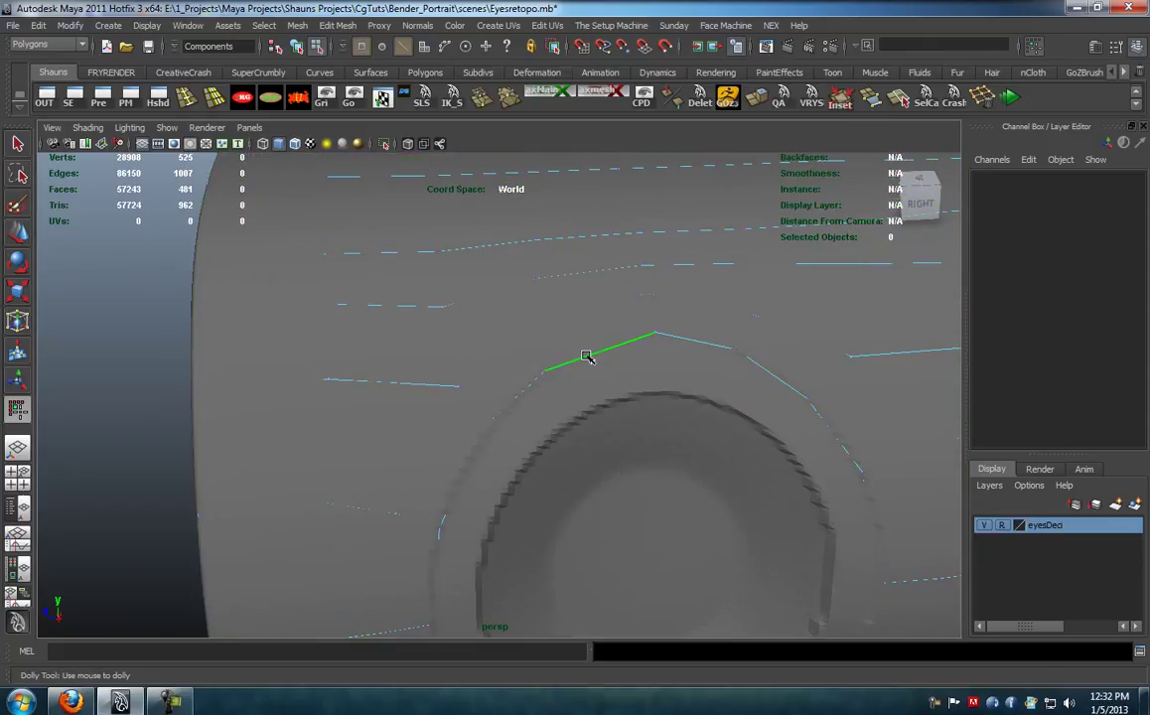
pyautogui.doubleClick(593, 359)
pyautogui.keyDown('alt'); pyautogui.moveTo(565, 469); pyautogui.dragTo(585, 403); pyautogui.keyUp('alt')
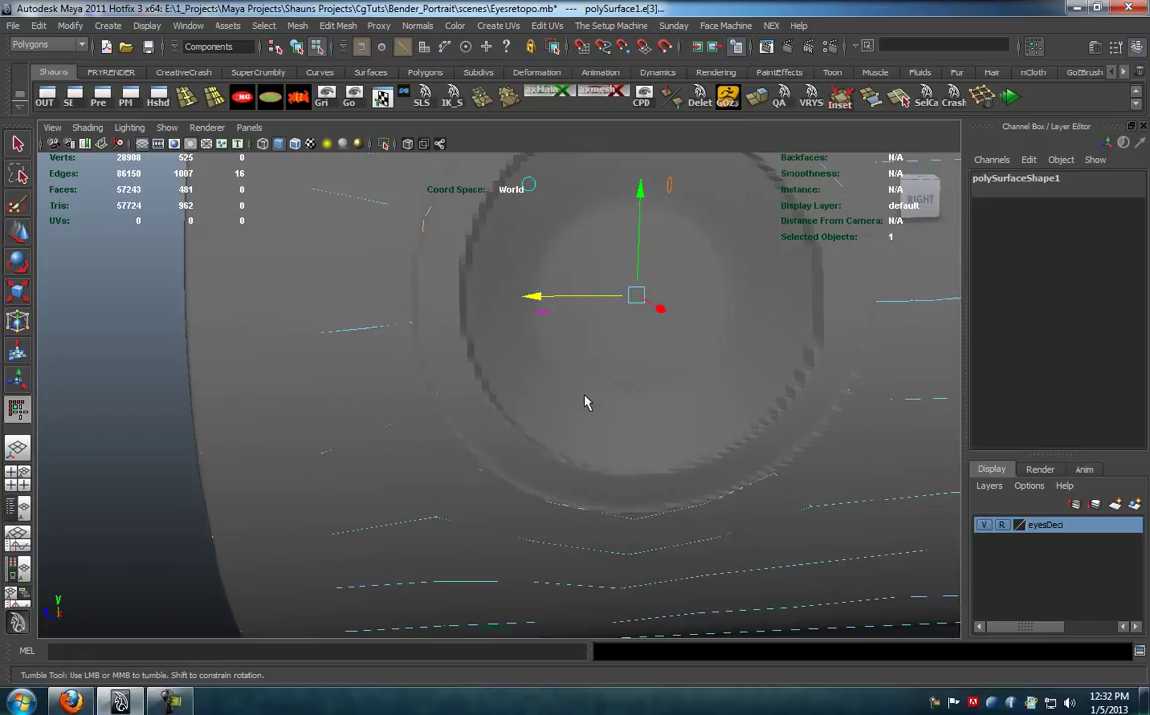
pyautogui.keyDown('alt'); pyautogui.moveTo(584, 403); pyautogui.dragTo(612, 378, button='middle'); pyautogui.keyUp('alt')
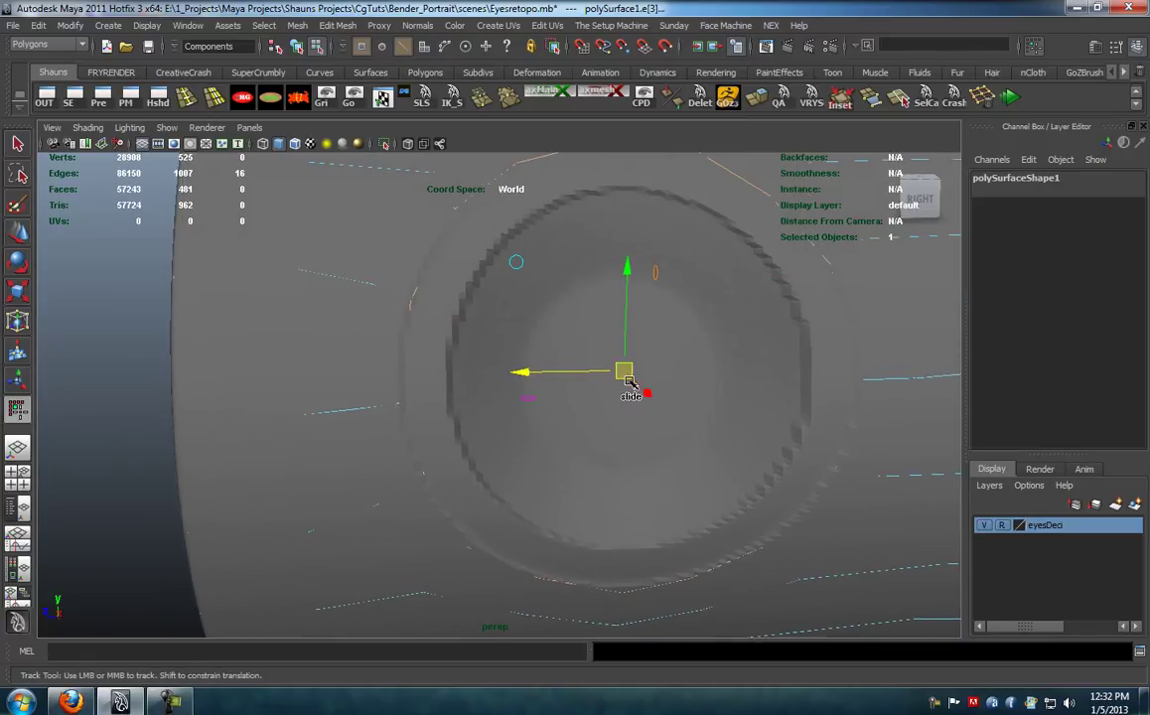
pyautogui.press('4')
pyautogui.scroll(-3, 640, 395)
pyautogui.keyDown('alt'); pyautogui.moveTo(639, 397); pyautogui.dragTo(633, 408, button='middle'); pyautogui.keyUp('alt')
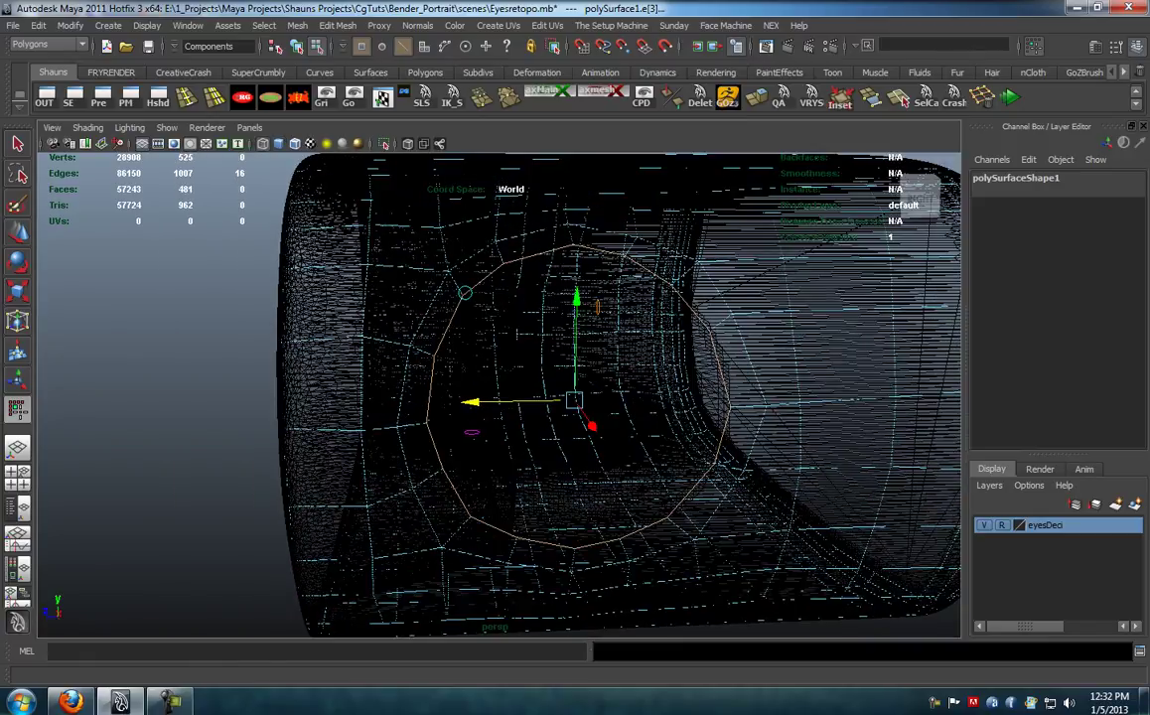
pyautogui.click(982, 96)
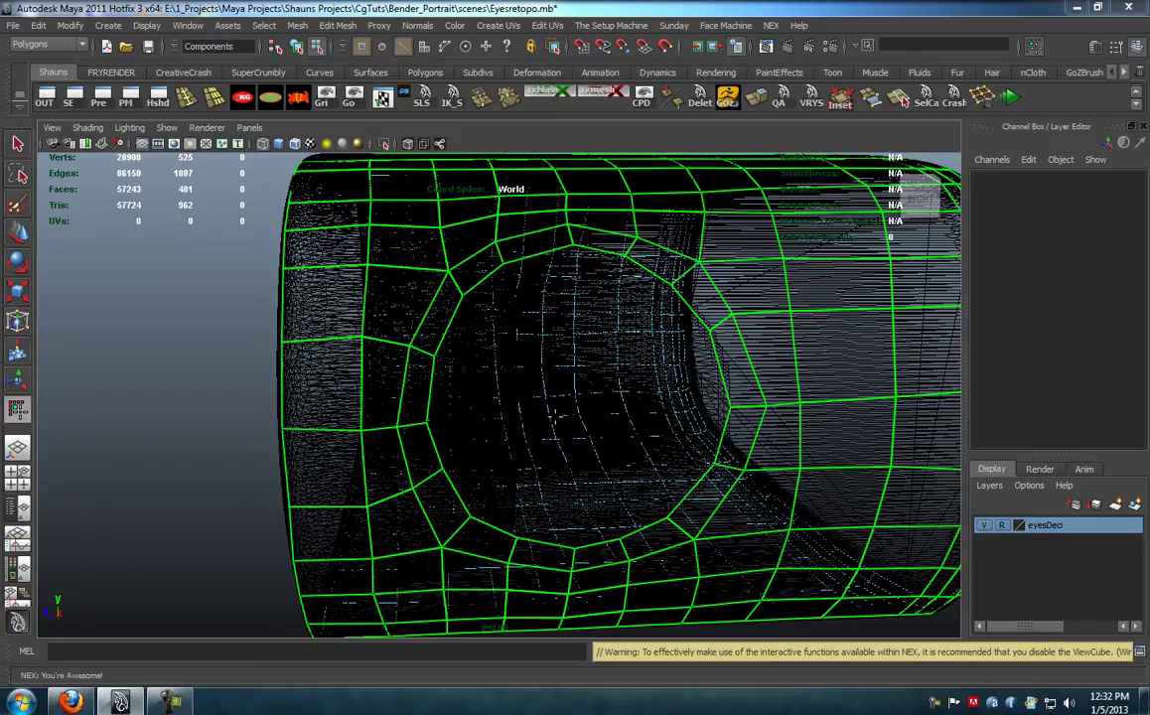
# Step: Extrude the border edge loop around the side's round recess and scale the new ring inward, inside the recess outline
pyautogui.keyDown('alt'); pyautogui.moveTo(496, 377); pyautogui.dragTo(570, 436); pyautogui.keyUp('alt')
pyautogui.press('5')
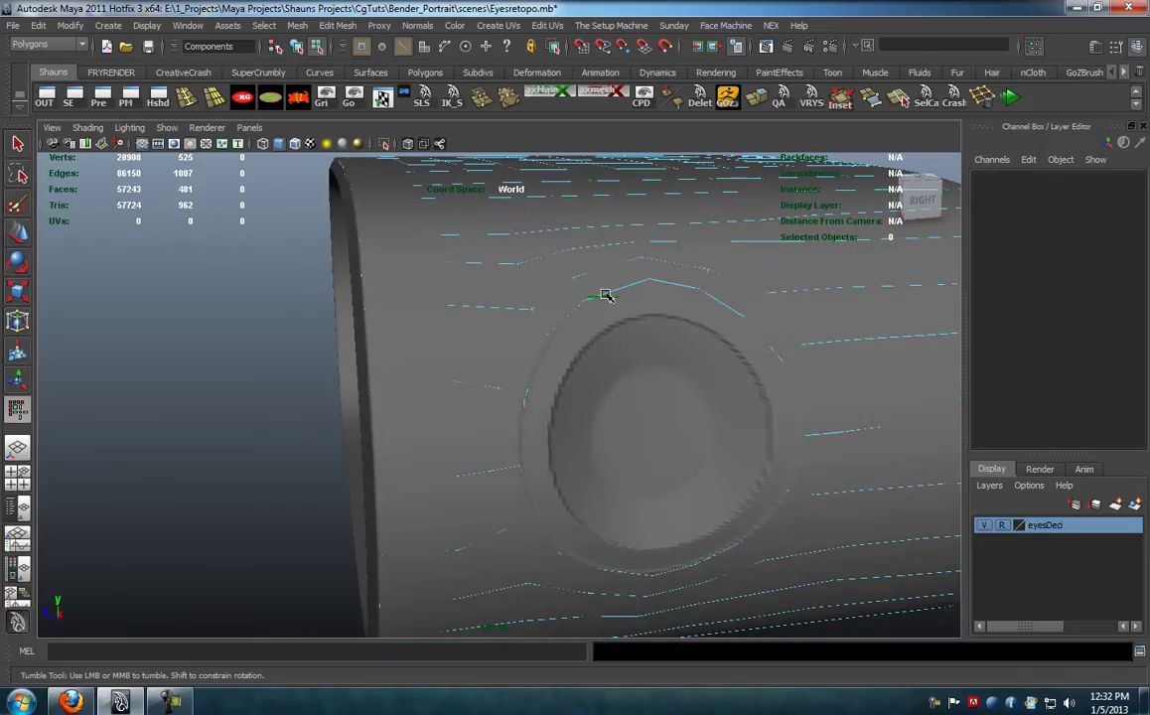
pyautogui.doubleClick(606, 296)
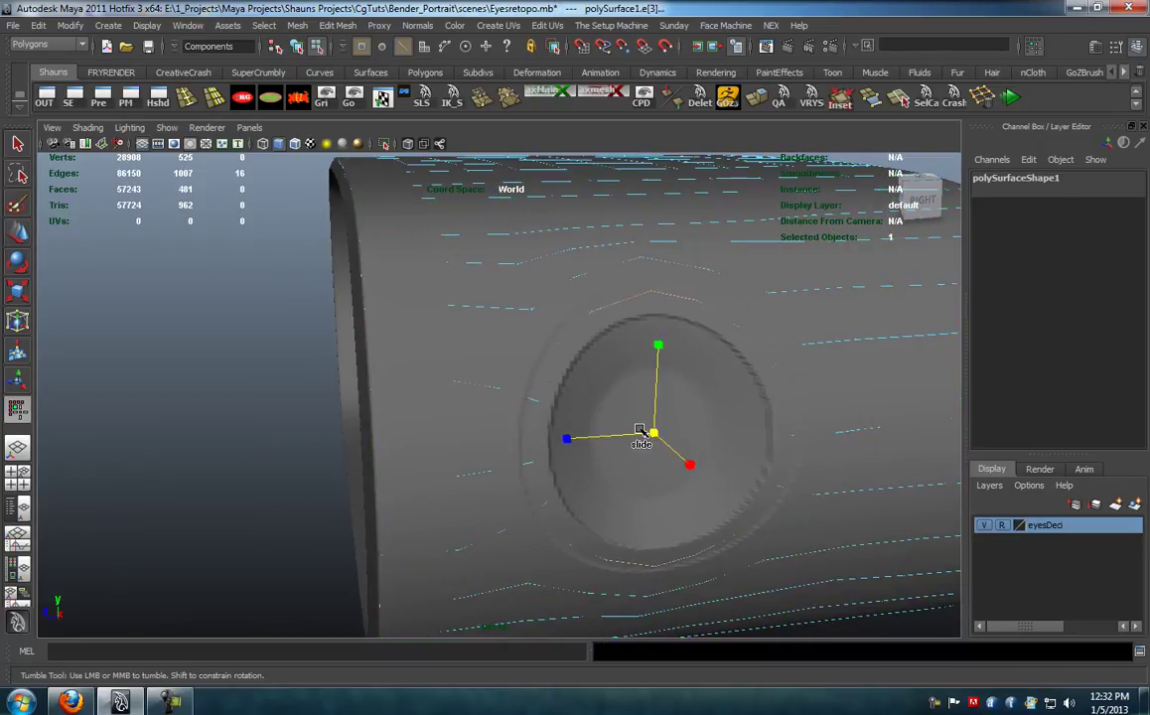
pyautogui.hotkey('ctrl', 'e')
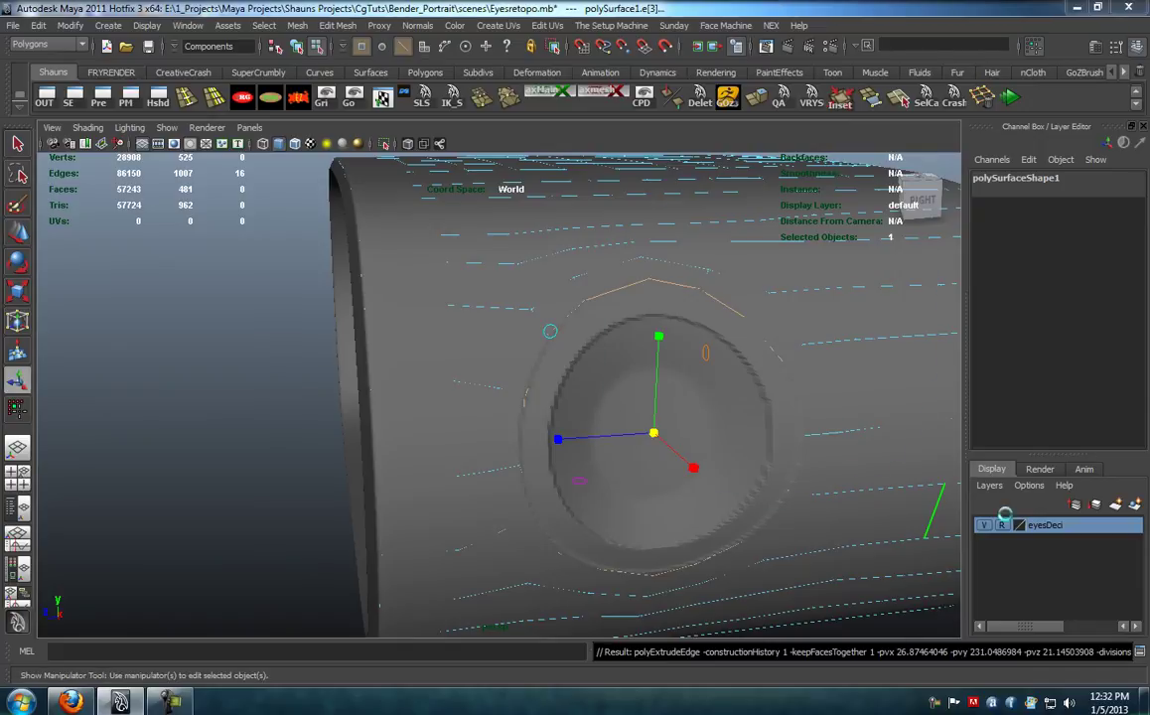
pyautogui.keyDown('alt'); pyautogui.moveTo(653, 449); pyautogui.dragTo(632, 427, button='middle'); pyautogui.keyUp('alt')
pyautogui.press('r')
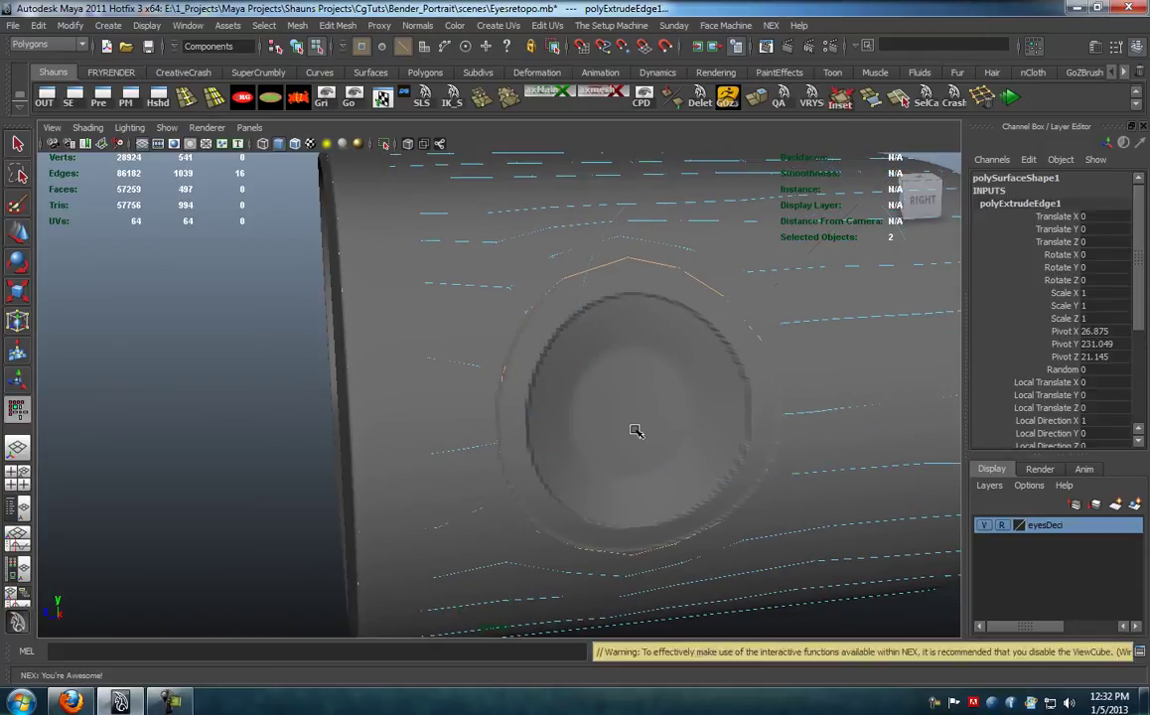
pyautogui.moveTo(632, 412); pyautogui.dragTo(585, 410)
# Step: Turn on X-Ray shading and wireframe on shaded, clear the edge selection and reactivate the NEX tool
pyautogui.click(88, 127)
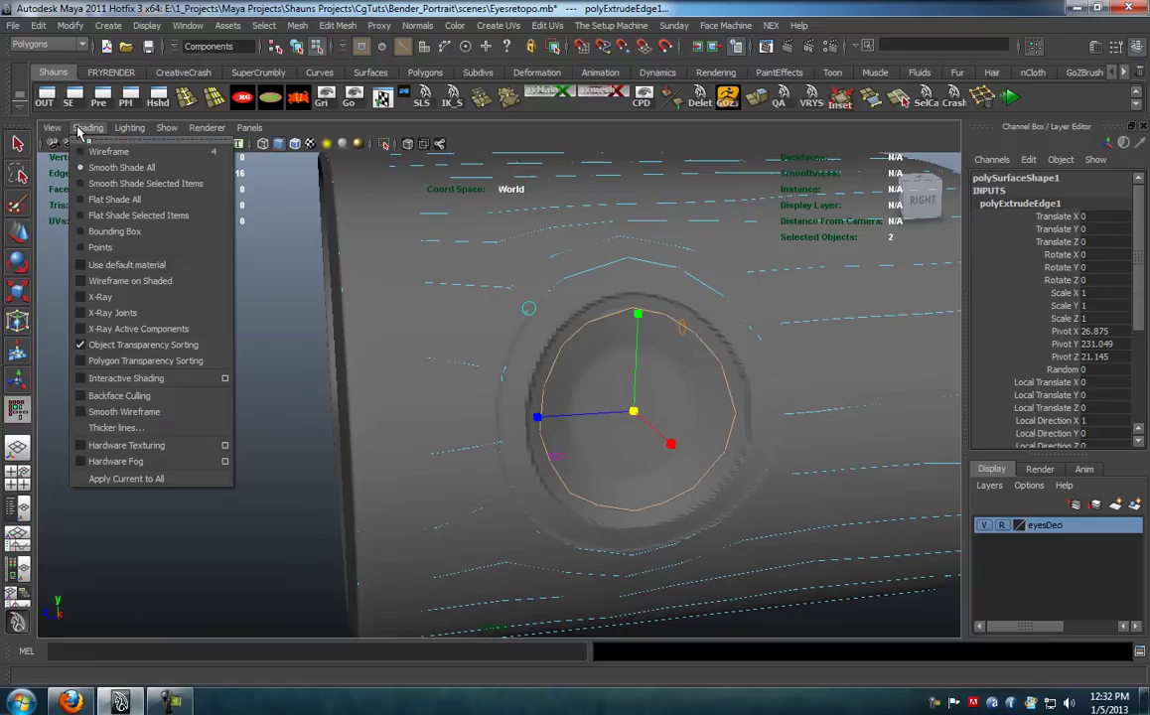
pyautogui.click(104, 301)
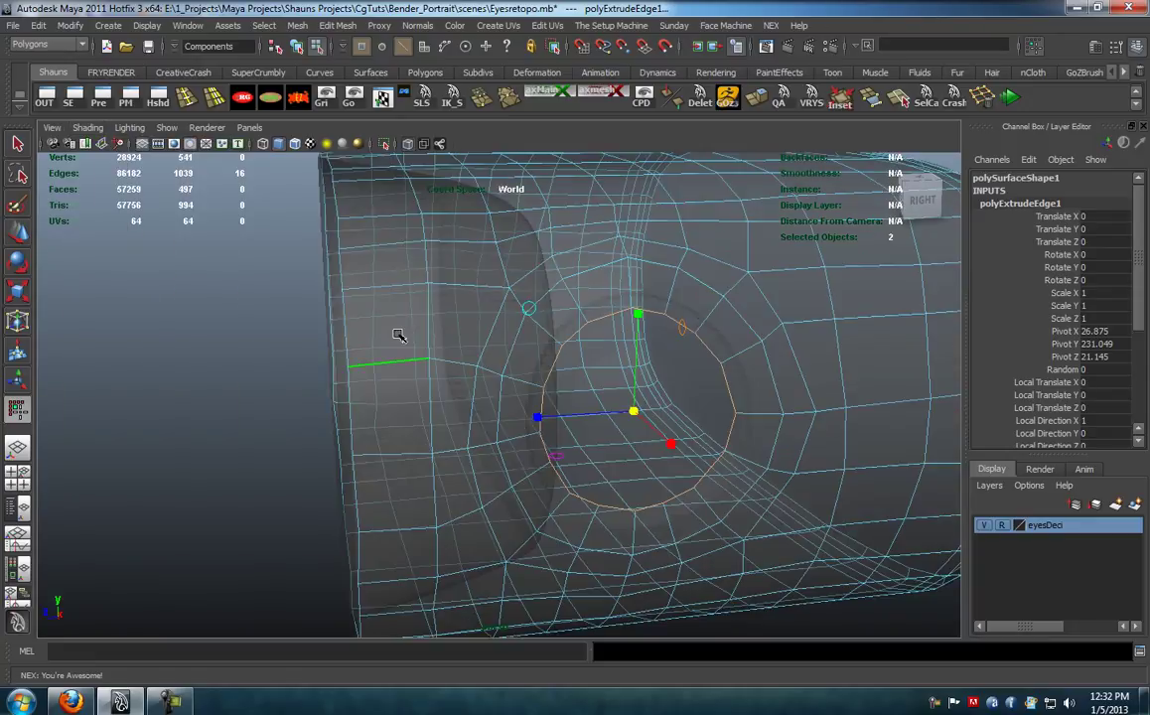
pyautogui.click(294, 146)
pyautogui.keyDown('alt'); pyautogui.moveTo(436, 368); pyautogui.dragTo(511, 453); pyautogui.keyUp('alt')
pyautogui.click(193, 431)
pyautogui.scroll(6, 539, 457)
pyautogui.press('y')
# Step: Insert three concentric edge loops across the extruded ring of quads in the round recess
pyautogui.keyDown('alt'); pyautogui.moveTo(550, 409); pyautogui.dragTo(544, 493, button='middle'); pyautogui.keyUp('alt')
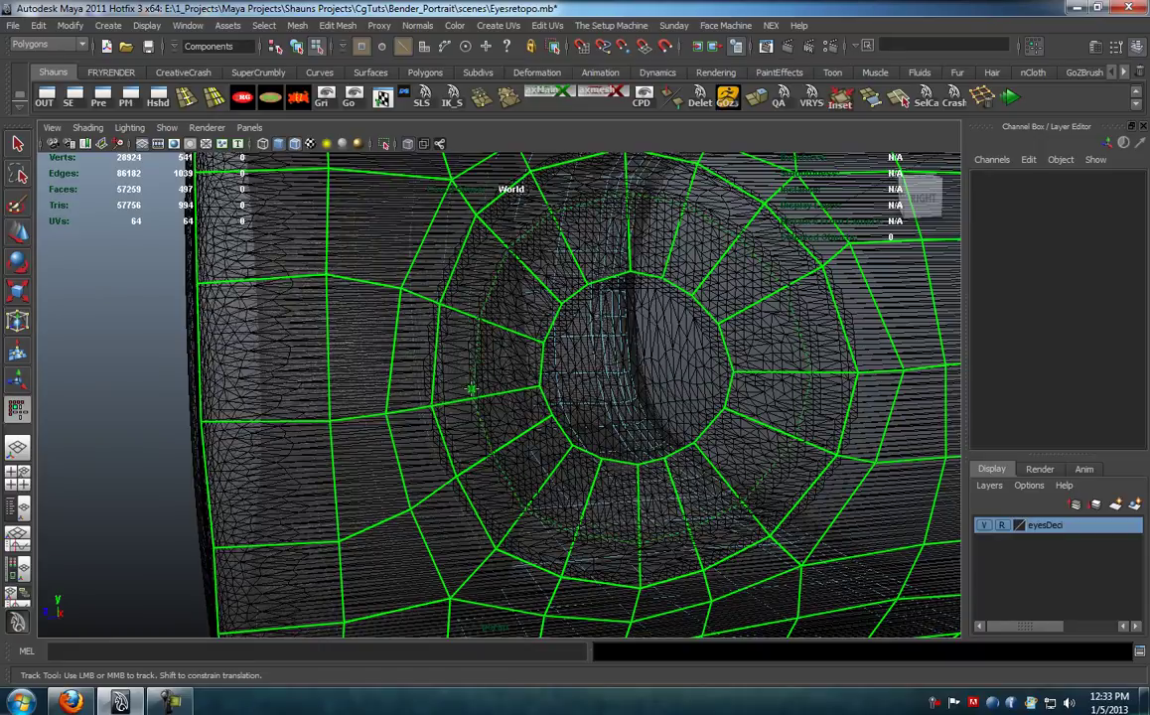
pyautogui.keyDown('ctrl'); pyautogui.click(471, 388); pyautogui.keyUp('ctrl')
pyautogui.keyDown('alt'); pyautogui.moveTo(492, 392); pyautogui.dragTo(547, 452); pyautogui.keyUp('alt')
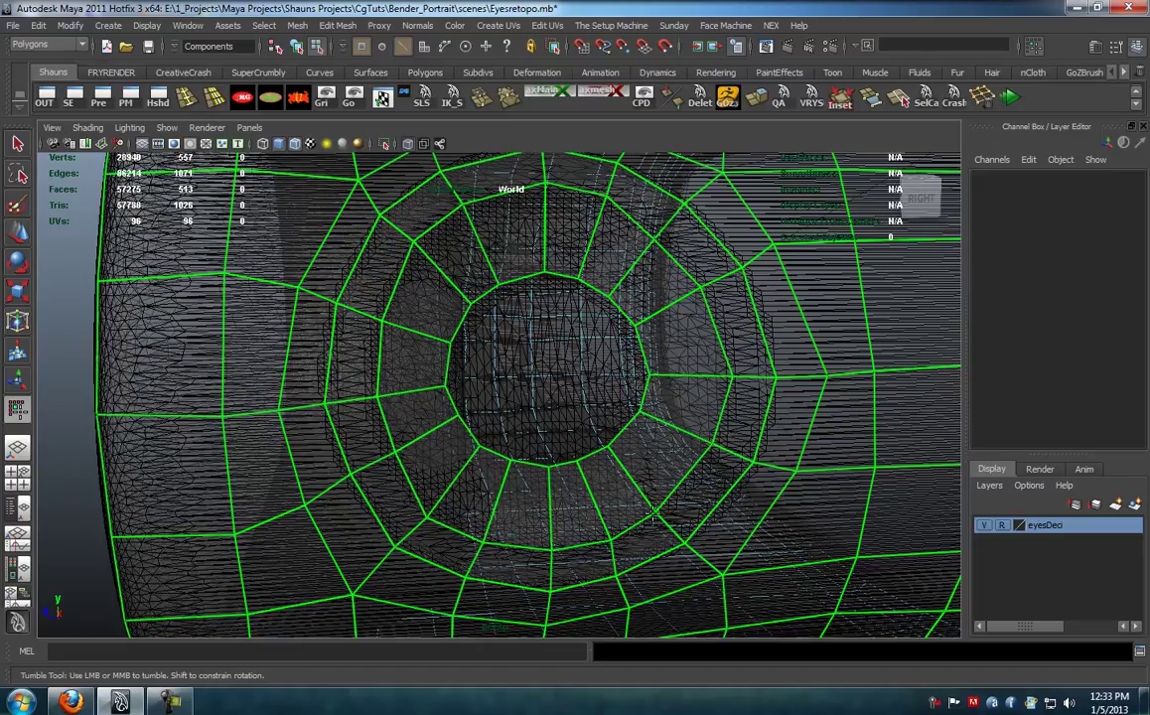
pyautogui.keyDown('alt'); pyautogui.moveTo(460, 315); pyautogui.dragTo(484, 359, button='middle'); pyautogui.keyUp('alt')
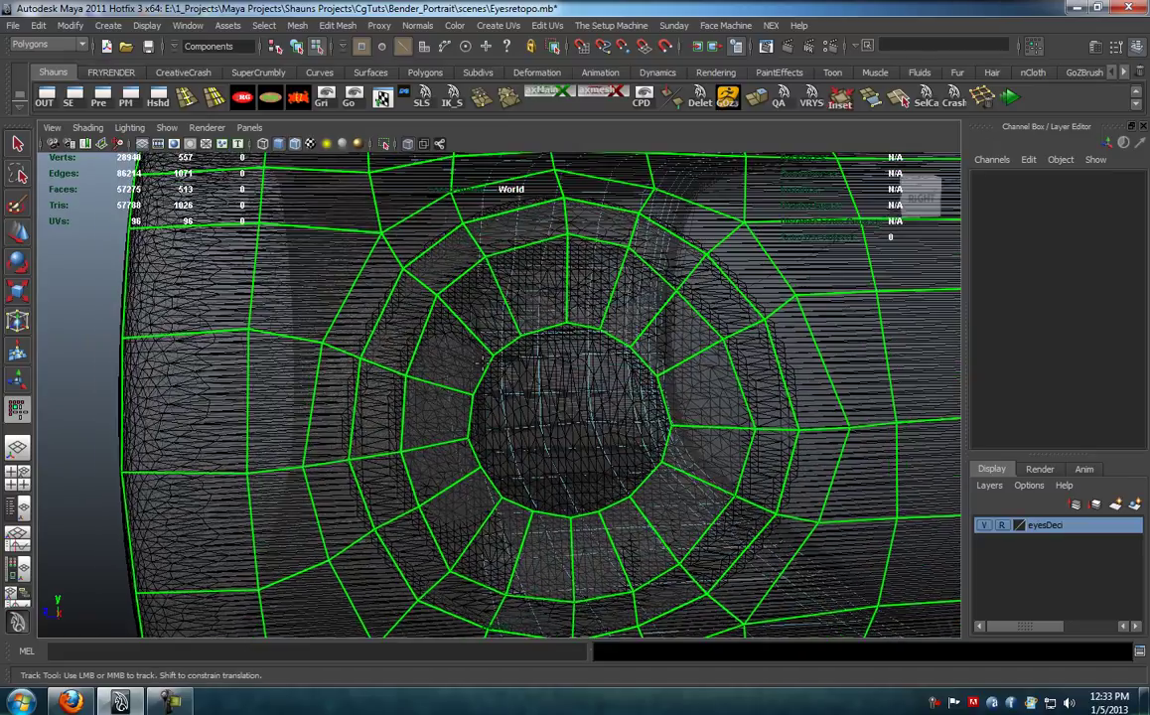
pyautogui.click(432, 384)
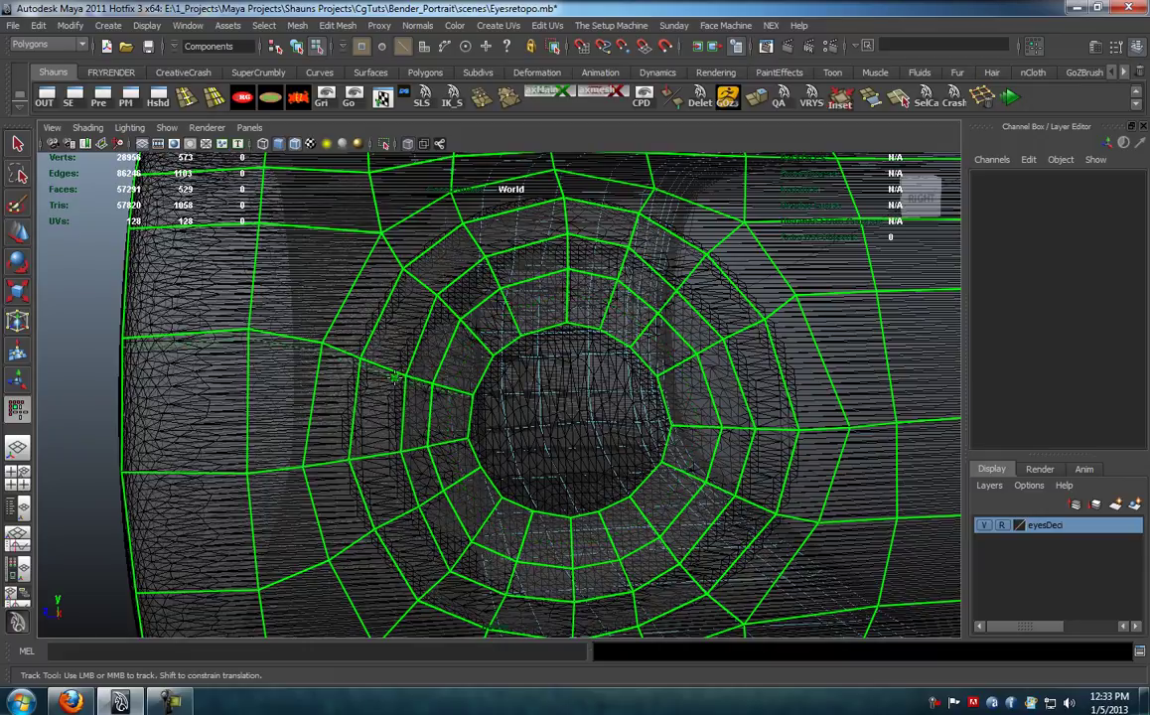
pyautogui.click(388, 374)
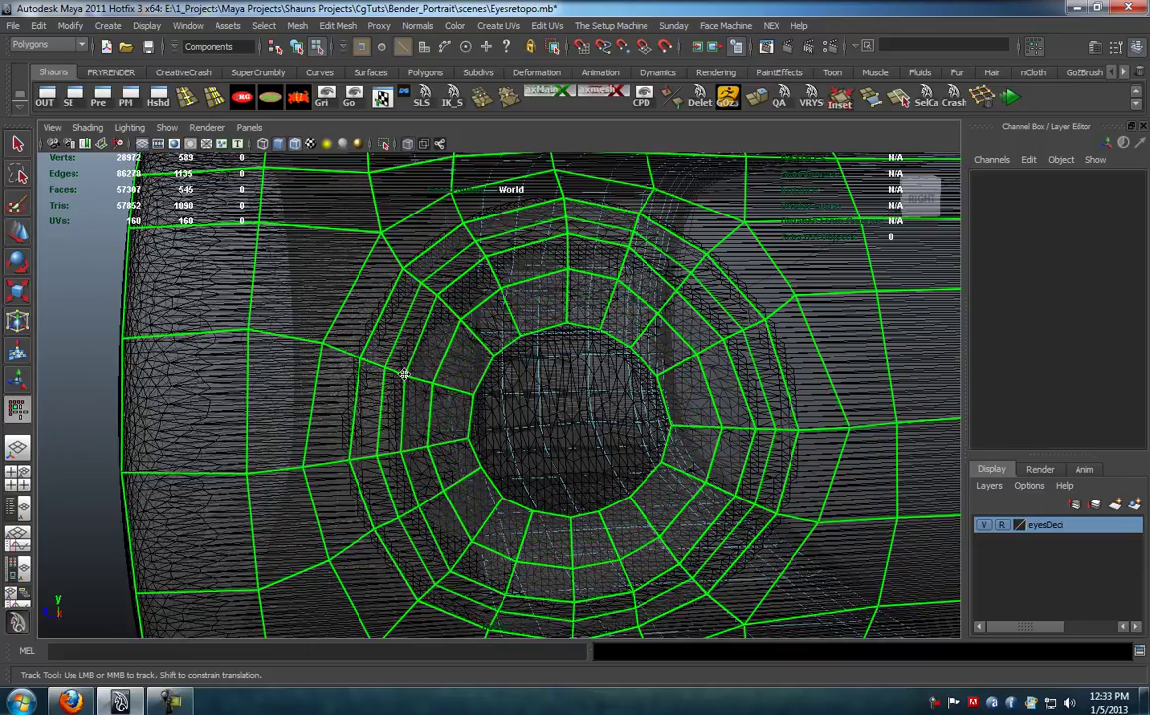
# Step: Preview the mesh smoothed, return to the unsmoothed display and insert an edge loop through the quad ring bordering the recess
pyautogui.keyDown('alt'); pyautogui.moveTo(458, 399); pyautogui.dragTo(431, 394, button='right'); pyautogui.keyUp('alt')
pyautogui.keyDown('alt'); pyautogui.moveTo(429, 394); pyautogui.dragTo(493, 446); pyautogui.keyUp('alt')
pyautogui.press('3')
pyautogui.press('1')
pyautogui.keyDown('alt'); pyautogui.moveTo(492, 443); pyautogui.dragTo(501, 453, button='right'); pyautogui.keyUp('alt')
pyautogui.keyDown('alt'); pyautogui.moveTo(500, 454); pyautogui.dragTo(494, 466); pyautogui.keyUp('alt')
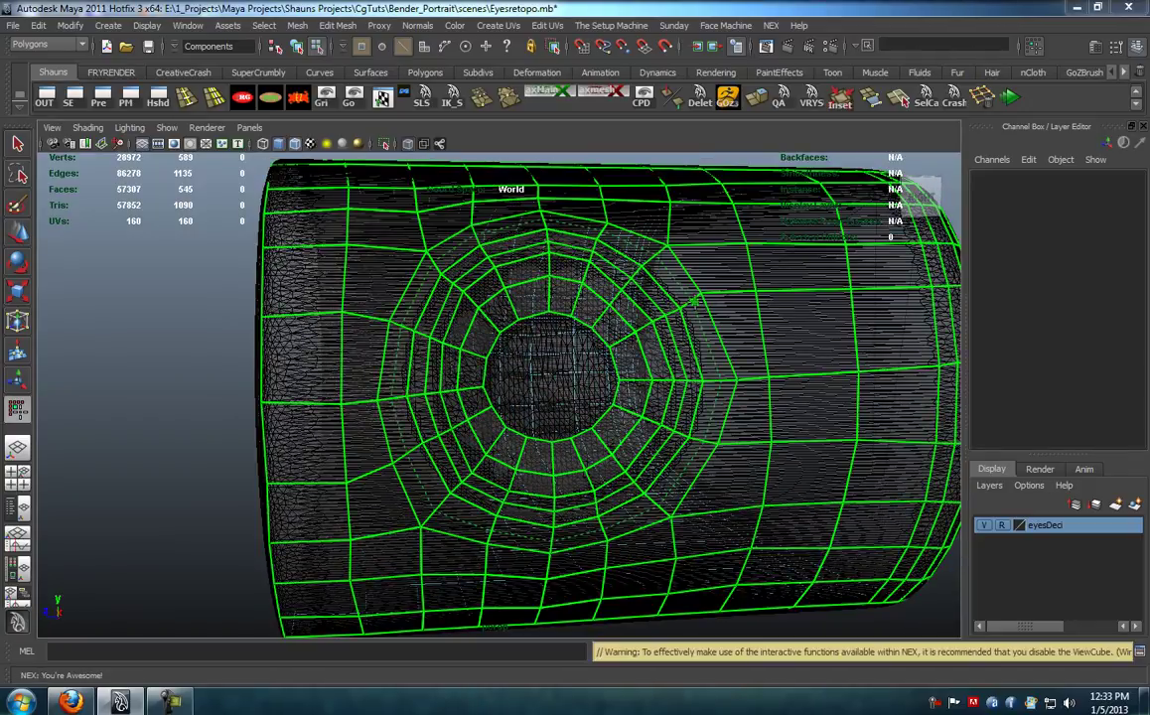
pyautogui.keyDown('ctrl'); pyautogui.click(685, 306); pyautogui.keyUp('ctrl')
pyautogui.keyDown('alt'); pyautogui.moveTo(645, 417); pyautogui.dragTo(621, 407); pyautogui.keyUp('alt')
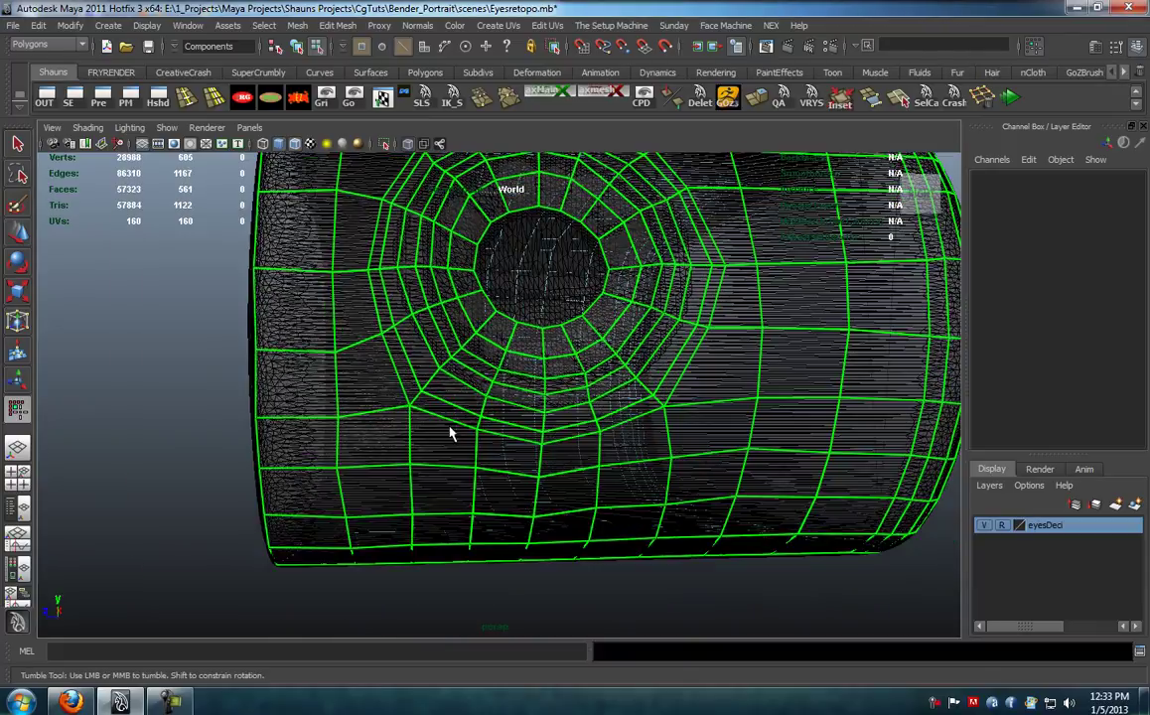
pyautogui.keyDown('alt'); pyautogui.moveTo(417, 407); pyautogui.dragTo(462, 434, button='right'); pyautogui.keyUp('alt')
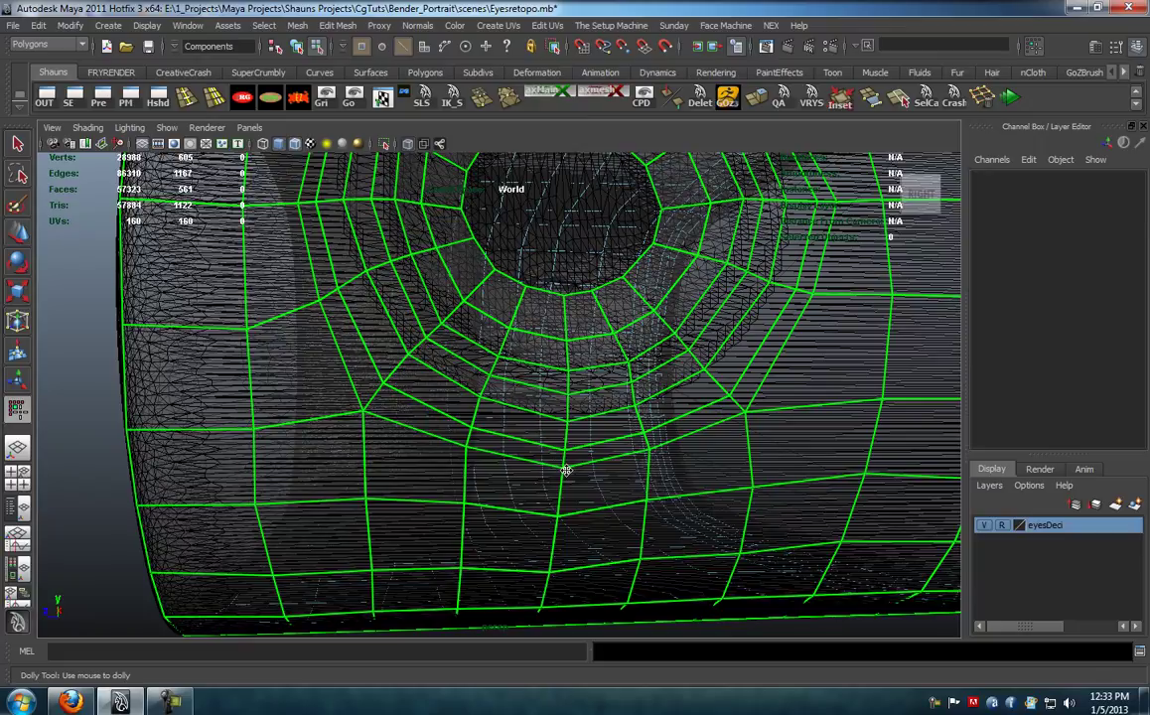
# Step: Select the border edge loop around the housing's front opening and extrude it
pyautogui.keyDown('alt'); pyautogui.moveTo(587, 457); pyautogui.dragTo(467, 437, button='right'); pyautogui.keyUp('alt')
pyautogui.keyDown('alt'); pyautogui.moveTo(496, 436); pyautogui.dragTo(587, 405); pyautogui.keyUp('alt')
pyautogui.moveTo(578, 382); pyautogui.dragTo(576, 357, button='right')
pyautogui.doubleClick(576, 378)
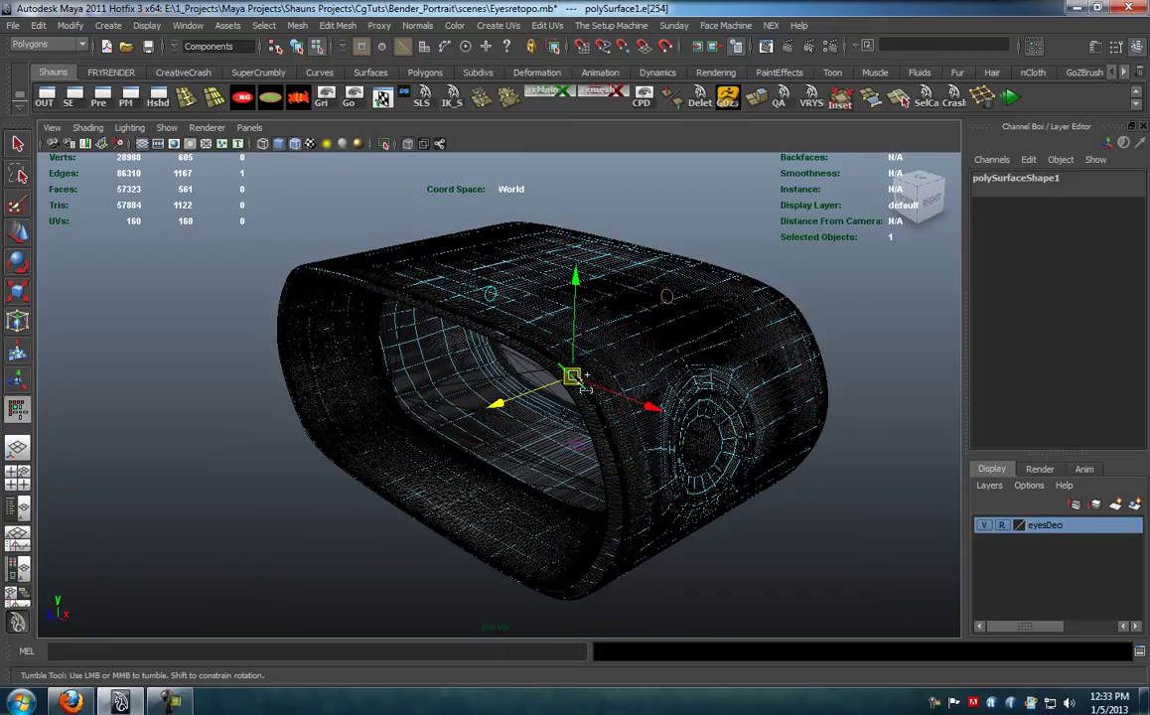
pyautogui.keyDown('alt'); pyautogui.moveTo(541, 440); pyautogui.dragTo(550, 438); pyautogui.keyUp('alt')
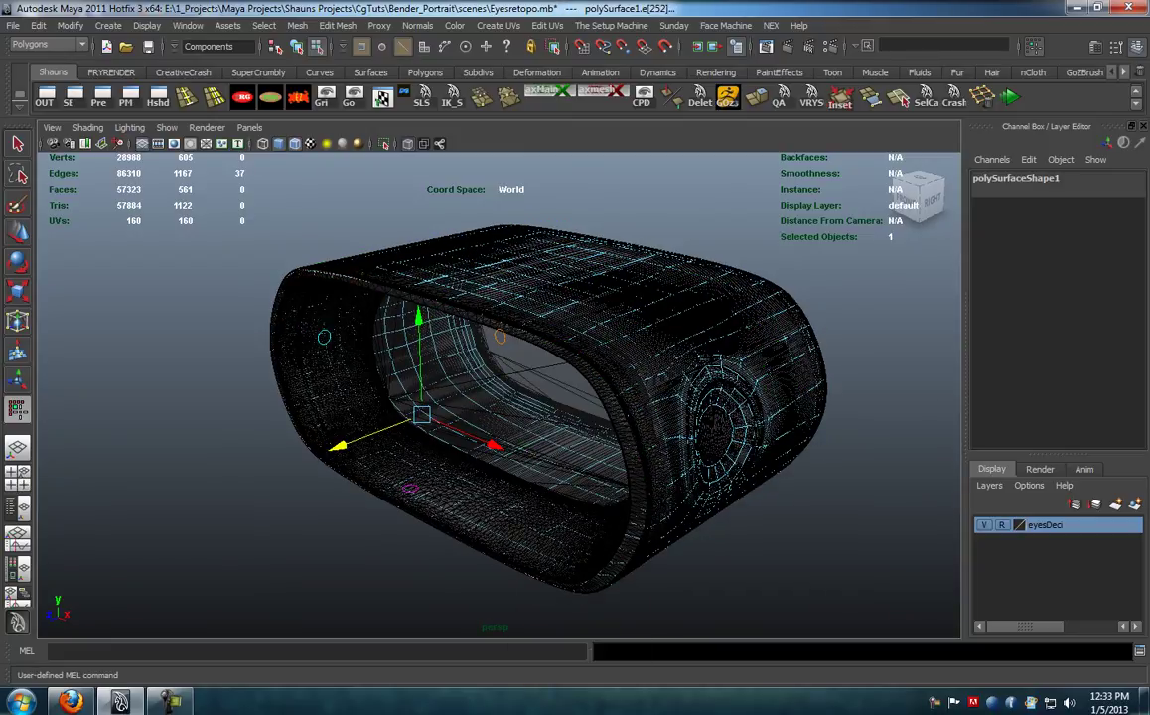
pyautogui.scroll(3, 635, 426)
pyautogui.keyDown('alt'); pyautogui.moveTo(588, 401); pyautogui.dragTo(602, 408); pyautogui.keyUp('alt')
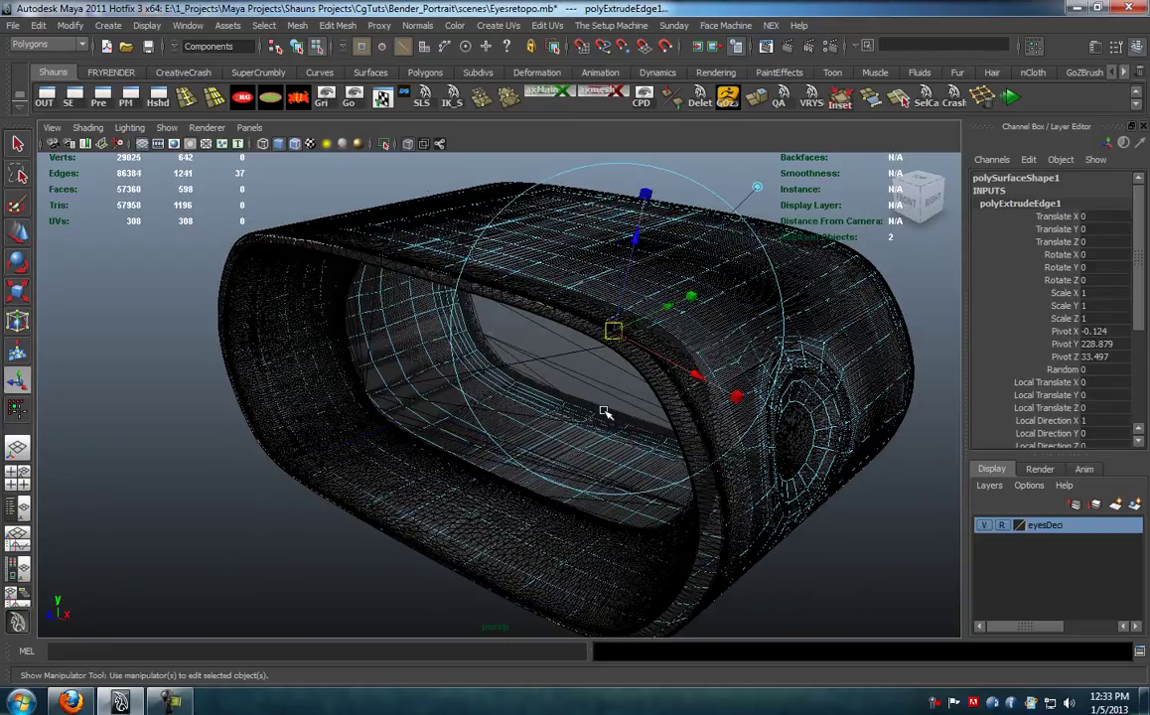
# Step: Scale the extruded edge ring inward to fit inside the front opening, and undo the last adjustment
pyautogui.press('w')
pyautogui.moveTo(407, 401); pyautogui.dragTo(403, 413, button='middle')
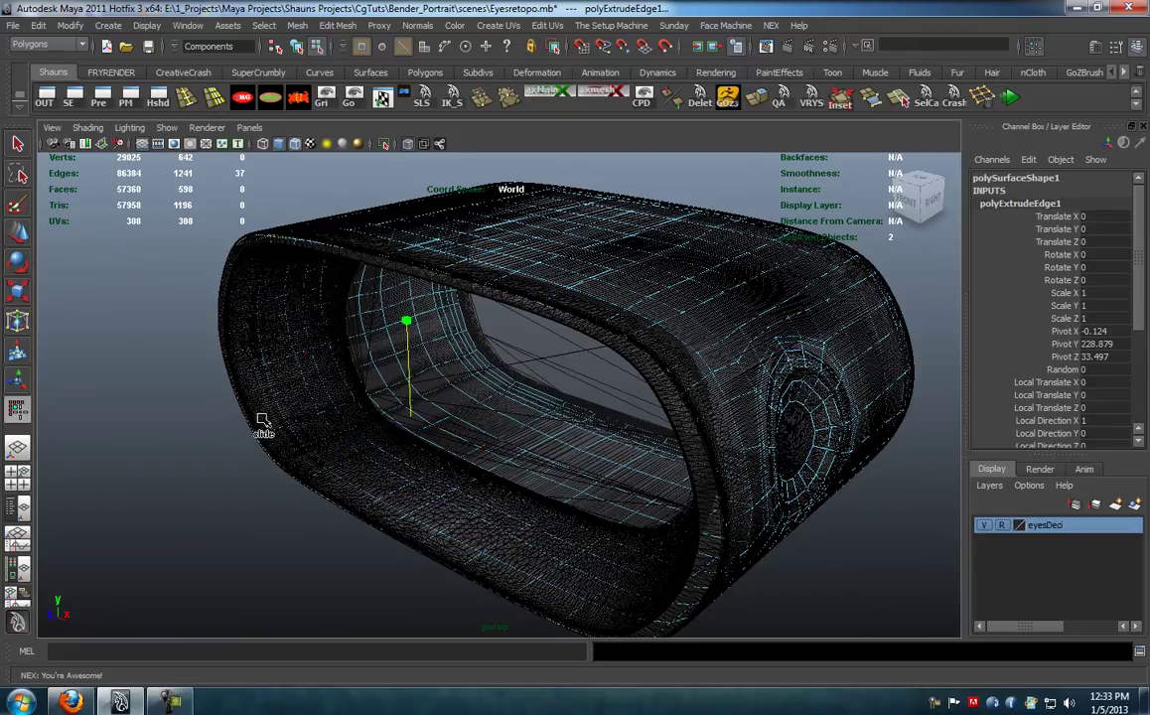
pyautogui.moveTo(411, 413); pyautogui.dragTo(349, 413, button='middle')
pyautogui.moveTo(417, 321); pyautogui.dragTo(529, 381)
pyautogui.hotkey('ctrl', 'z')
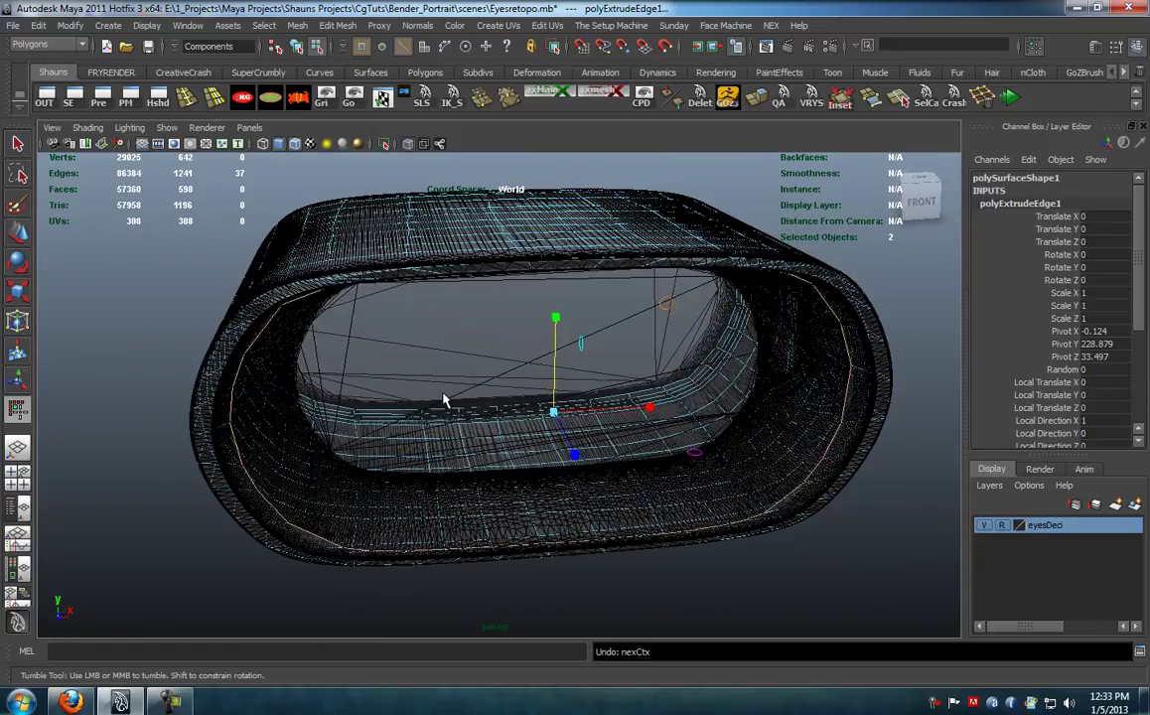
# Step: Undo the edge extrusion around the housing's front opening and return to object selection mode
pyautogui.hotkey('ctrl', 'z')
pyautogui.keyDown('alt'); pyautogui.moveTo(406, 415); pyautogui.dragTo(527, 422); pyautogui.keyUp('alt')
pyautogui.click(672, 474)
pyautogui.keyDown('alt'); pyautogui.moveTo(672, 474); pyautogui.dragTo(585, 526); pyautogui.keyUp('alt')
pyautogui.keyDown('alt'); pyautogui.moveTo(461, 389); pyautogui.dragTo(352, 446); pyautogui.keyUp('alt')
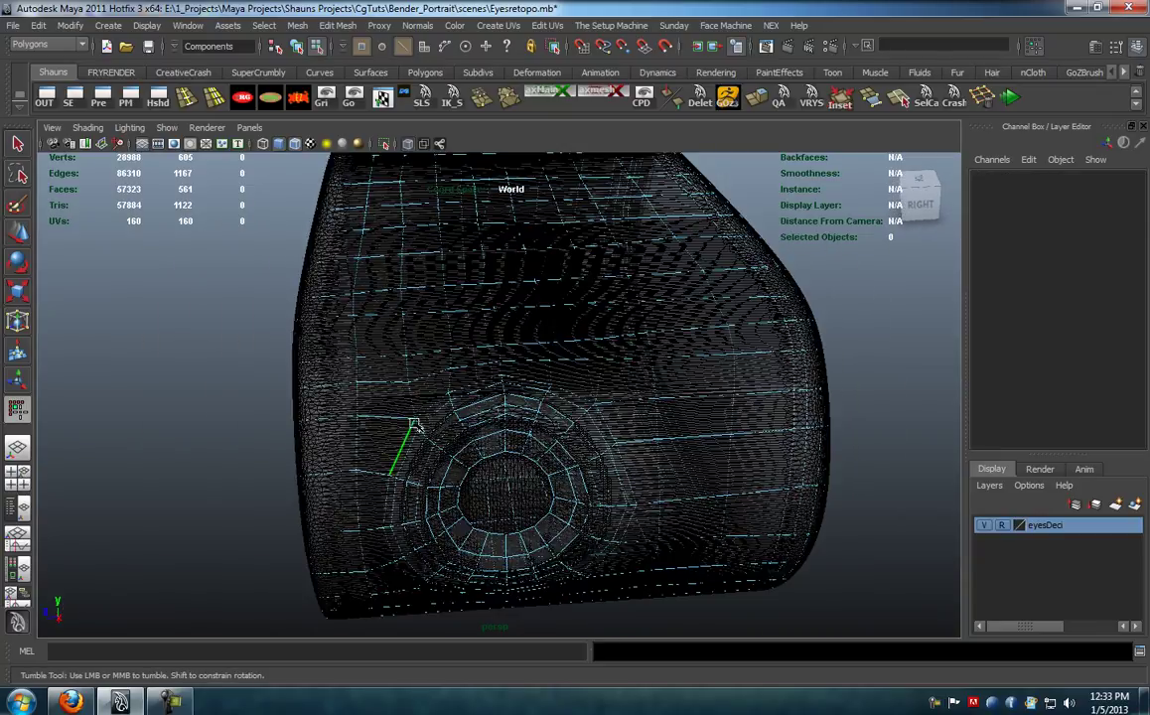
pyautogui.moveTo(480, 379); pyautogui.dragTo(528, 358, button='right')
pyautogui.scroll(-4, 496, 408)
pyautogui.keyDown('alt'); pyautogui.moveTo(470, 399); pyautogui.dragTo(498, 417); pyautogui.keyUp('alt')
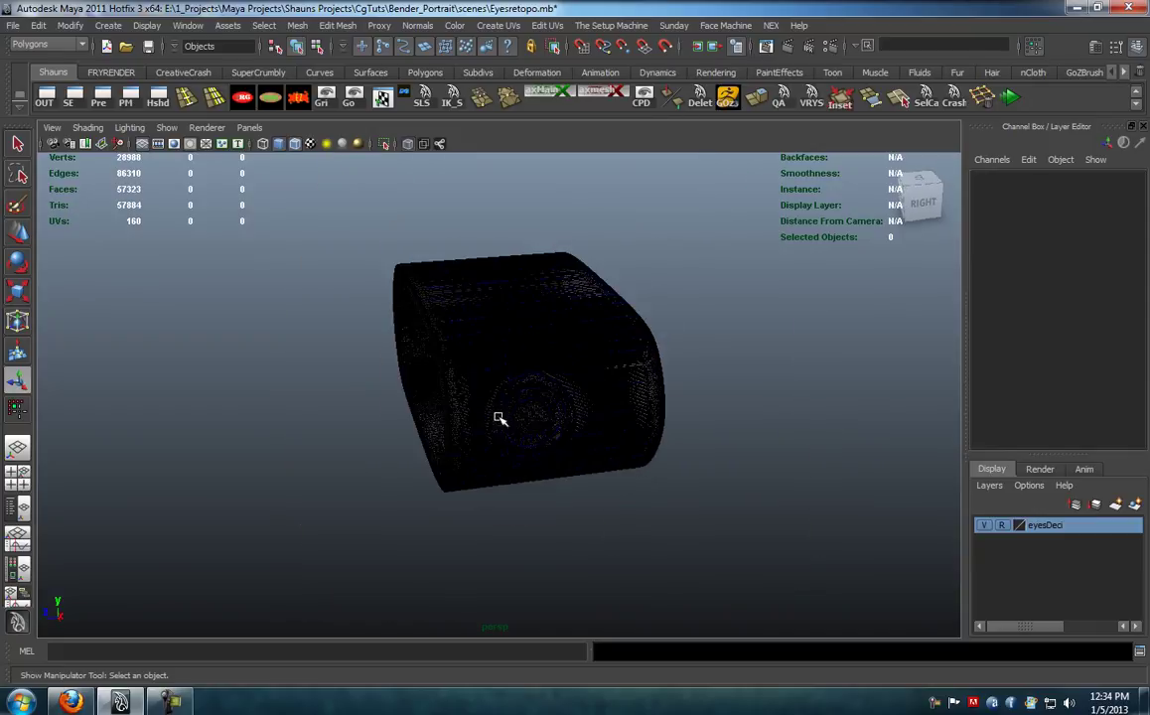
# Step: Turn off the X-Ray display so the meshes are shaded opaque
pyautogui.click(87, 127)
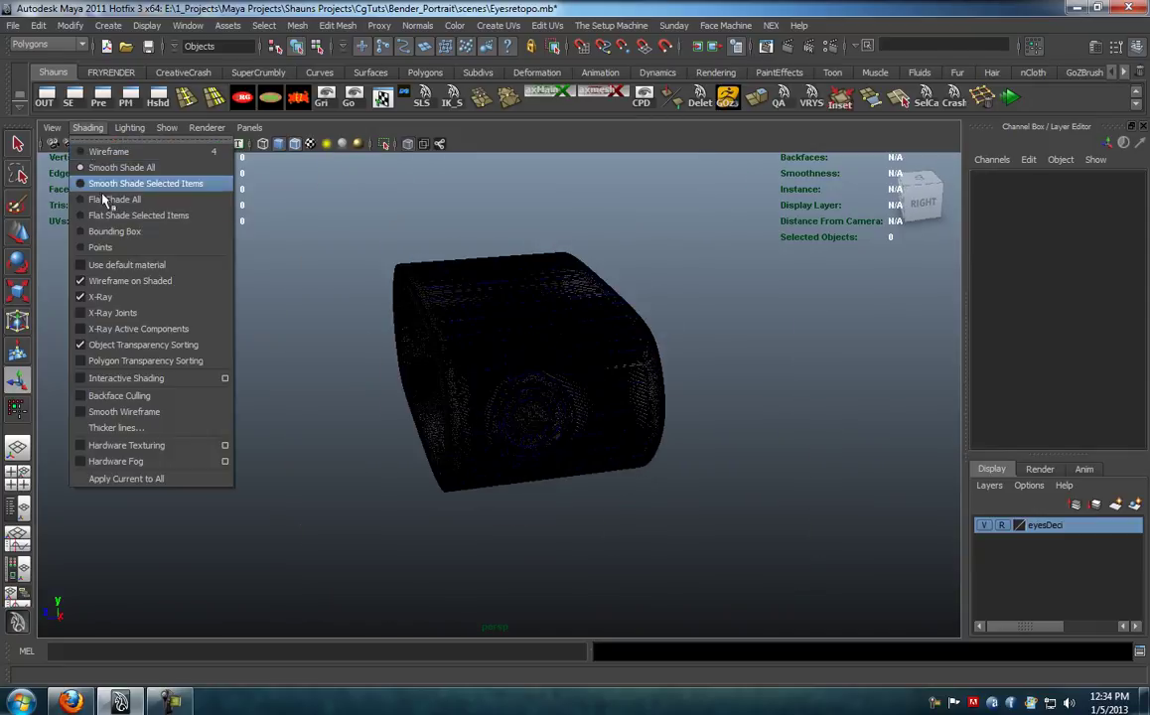
pyautogui.click(105, 273)
pyautogui.scroll(3, 320, 385)
pyautogui.keyDown('alt'); pyautogui.moveTo(384, 398); pyautogui.dragTo(369, 352); pyautogui.keyUp('alt')
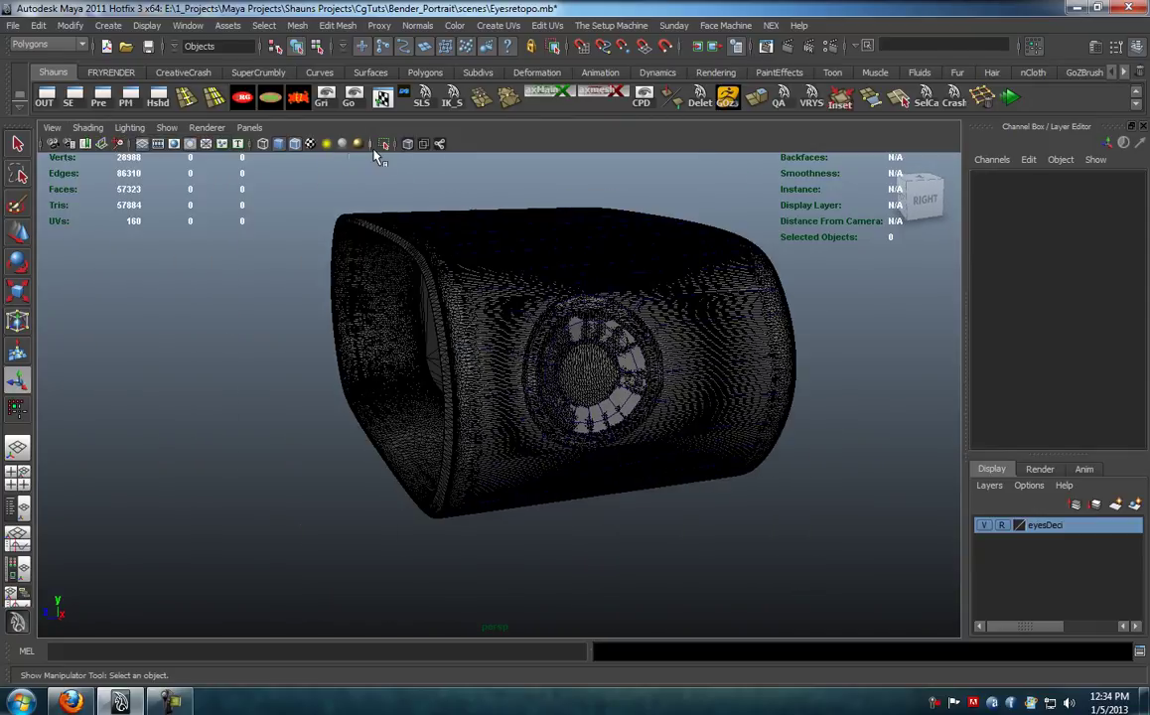
# Step: Check the shaded surface with the wireframe hidden, show the wireframe again and select the retopology mesh
pyautogui.click(295, 144)
pyautogui.moveTo(457, 342)
pyautogui.keyDown('alt'); pyautogui.mouseDown()
pyautogui.moveTo(428, 382)
pyautogui.moveTo(513, 391)
pyautogui.mouseUp(); pyautogui.keyUp('alt')
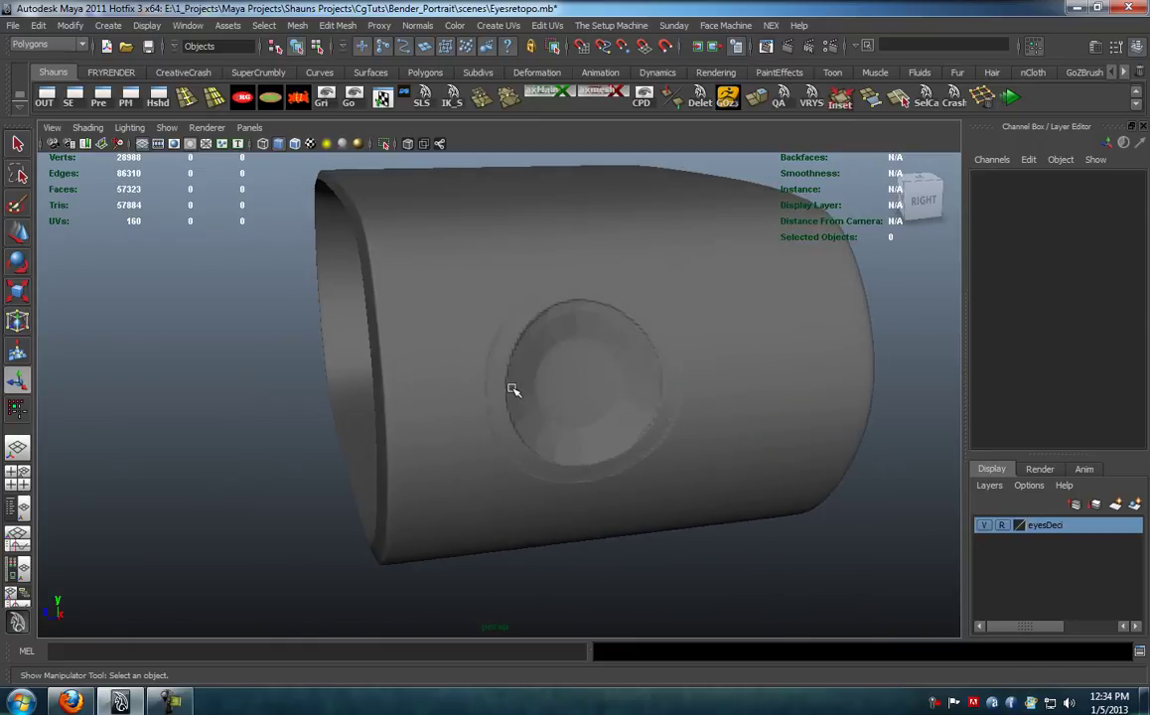
pyautogui.click(467, 358)
pyautogui.click(294, 145)
pyautogui.moveTo(261, 308)
pyautogui.keyDown('alt'); pyautogui.mouseDown()
pyautogui.moveTo(251, 364)
pyautogui.moveTo(285, 412)
pyautogui.moveTo(458, 426)
pyautogui.moveTo(416, 367)
pyautogui.moveTo(297, 344)
pyautogui.moveTo(393, 380)
pyautogui.moveTo(418, 442)
pyautogui.moveTo(499, 325)
pyautogui.mouseUp(); pyautogui.keyUp('alt')
pyautogui.click(251, 364)
pyautogui.click(508, 400)
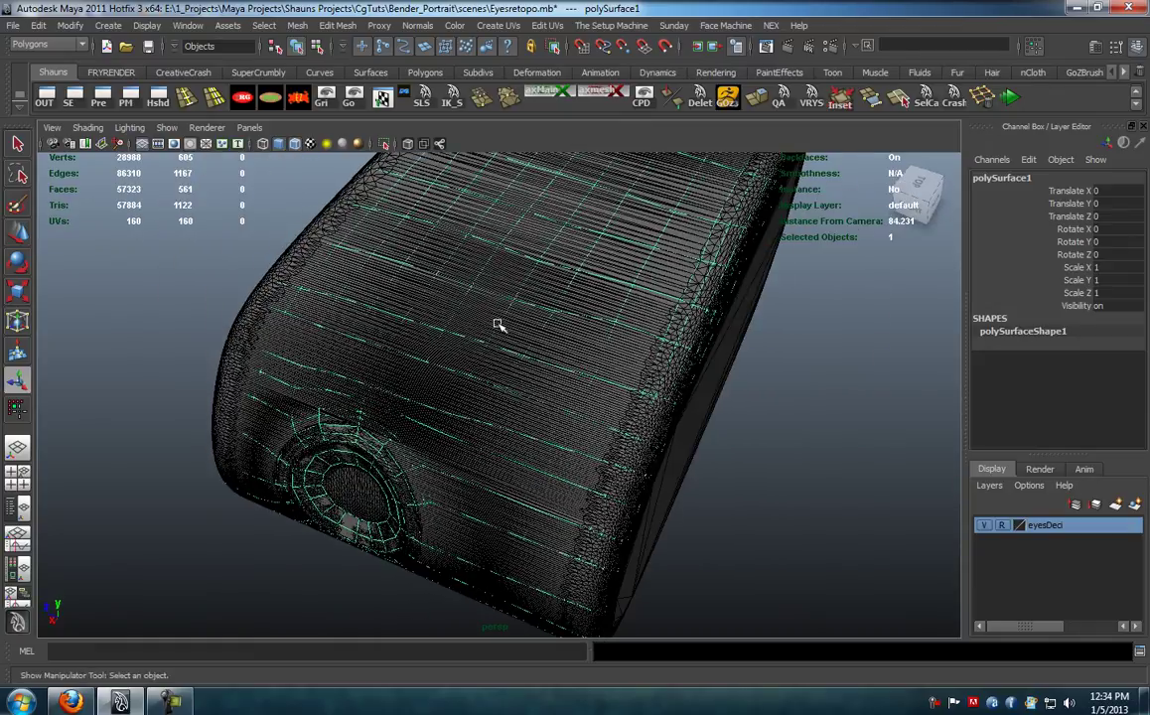
# Step: Select the border edge loop around the housing's back opening and extrude it
pyautogui.keyDown('alt'); pyautogui.moveTo(421, 377); pyautogui.dragTo(589, 379); pyautogui.keyUp('alt')
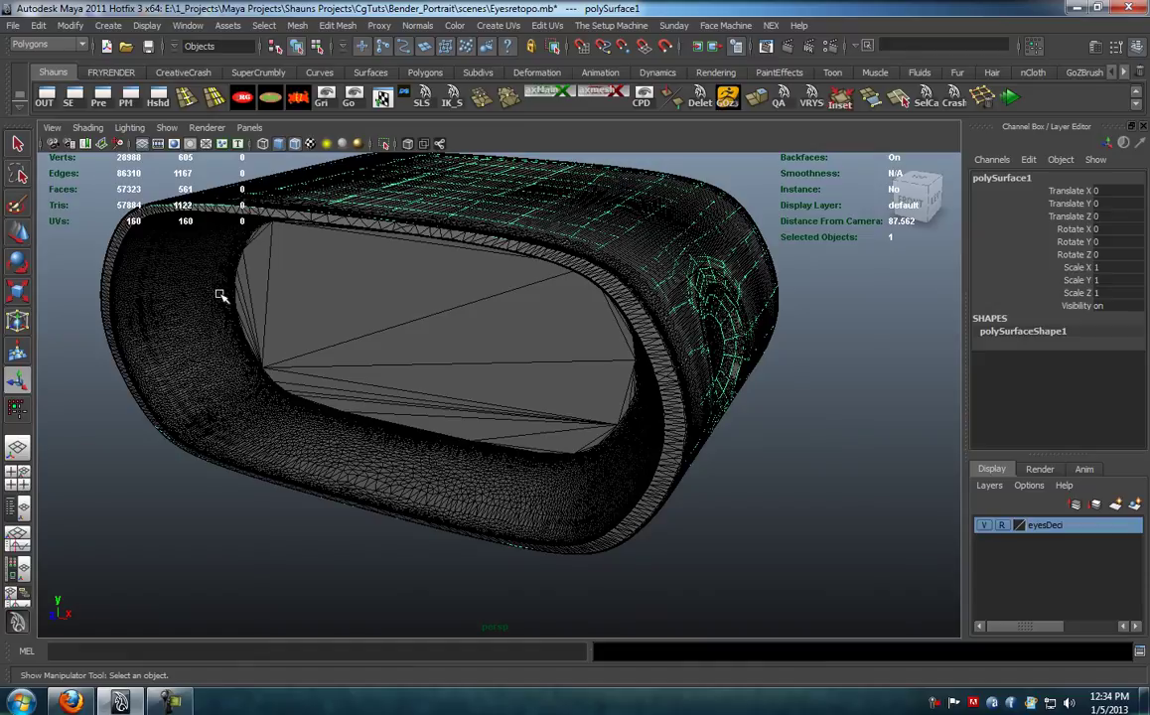
pyautogui.keyDown('alt'); pyautogui.moveTo(230, 315); pyautogui.dragTo(521, 313); pyautogui.keyUp('alt')
pyautogui.moveTo(521, 314); pyautogui.dragTo(523, 298, button='right')
pyautogui.click(523, 318)
pyautogui.keyDown('alt'); pyautogui.moveTo(603, 395); pyautogui.dragTo(501, 395); pyautogui.keyUp('alt')
pyautogui.press('w')
pyautogui.keyDown('alt'); pyautogui.moveTo(566, 348); pyautogui.dragTo(589, 318); pyautogui.keyUp('alt')
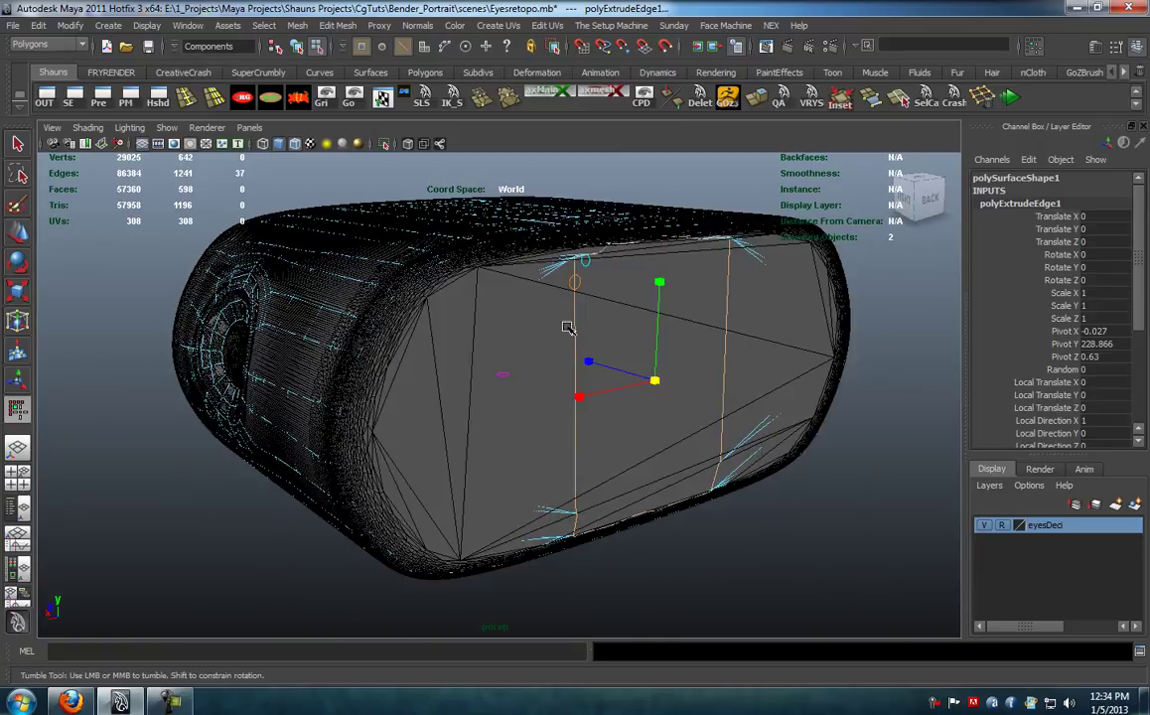
# Step: Inspect the extruded edges around the back opening from several sides and undo the extrusion
pyautogui.keyDown('alt'); pyautogui.moveTo(651, 378); pyautogui.dragTo(443, 413); pyautogui.keyUp('alt')
pyautogui.scroll(5, 446, 415)
pyautogui.keyDown('alt'); pyautogui.moveTo(844, 378); pyautogui.dragTo(367, 390); pyautogui.keyUp('alt')
pyautogui.keyDown('alt'); pyautogui.moveTo(366, 390); pyautogui.dragTo(191, 339, button='middle'); pyautogui.keyUp('alt')
pyautogui.keyDown('alt'); pyautogui.moveTo(347, 347); pyautogui.dragTo(569, 344); pyautogui.keyUp('alt')
pyautogui.keyDown('alt'); pyautogui.moveTo(570, 344); pyautogui.dragTo(534, 403, button='right'); pyautogui.keyUp('alt')
pyautogui.keyDown('alt'); pyautogui.moveTo(534, 403); pyautogui.dragTo(757, 439); pyautogui.keyUp('alt')
pyautogui.hotkey('ctrl', 'z')
pyautogui.hotkey('ctrl', 'z')
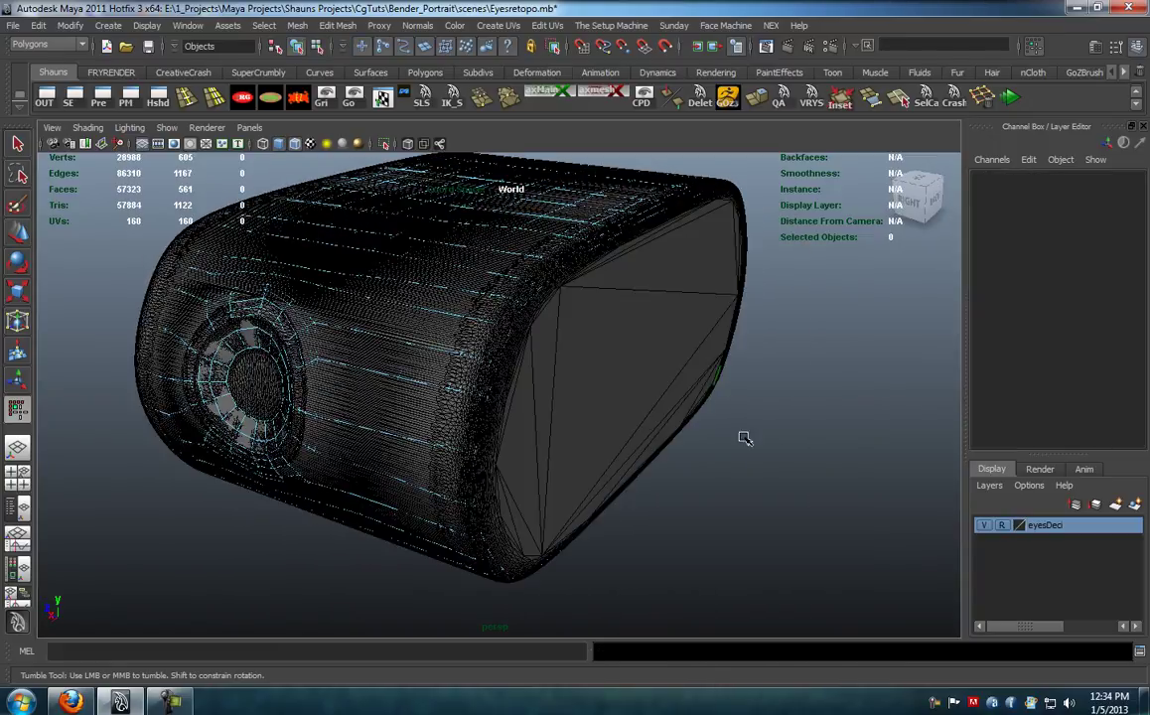
pyautogui.keyDown('alt'); pyautogui.moveTo(537, 418); pyautogui.dragTo(583, 435); pyautogui.keyUp('alt')
pyautogui.keyDown('alt'); pyautogui.moveTo(543, 387); pyautogui.dragTo(543, 365); pyautogui.keyUp('alt')
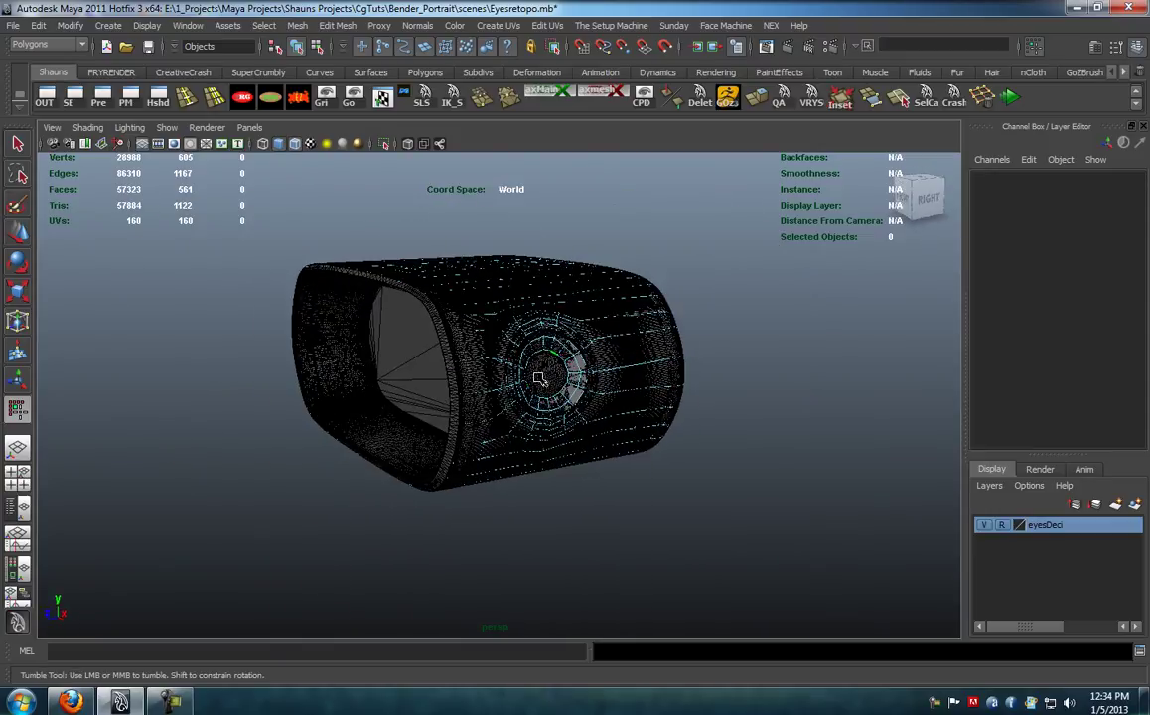
pyautogui.keyDown('alt'); pyautogui.moveTo(607, 357); pyautogui.dragTo(517, 415); pyautogui.keyUp('alt')
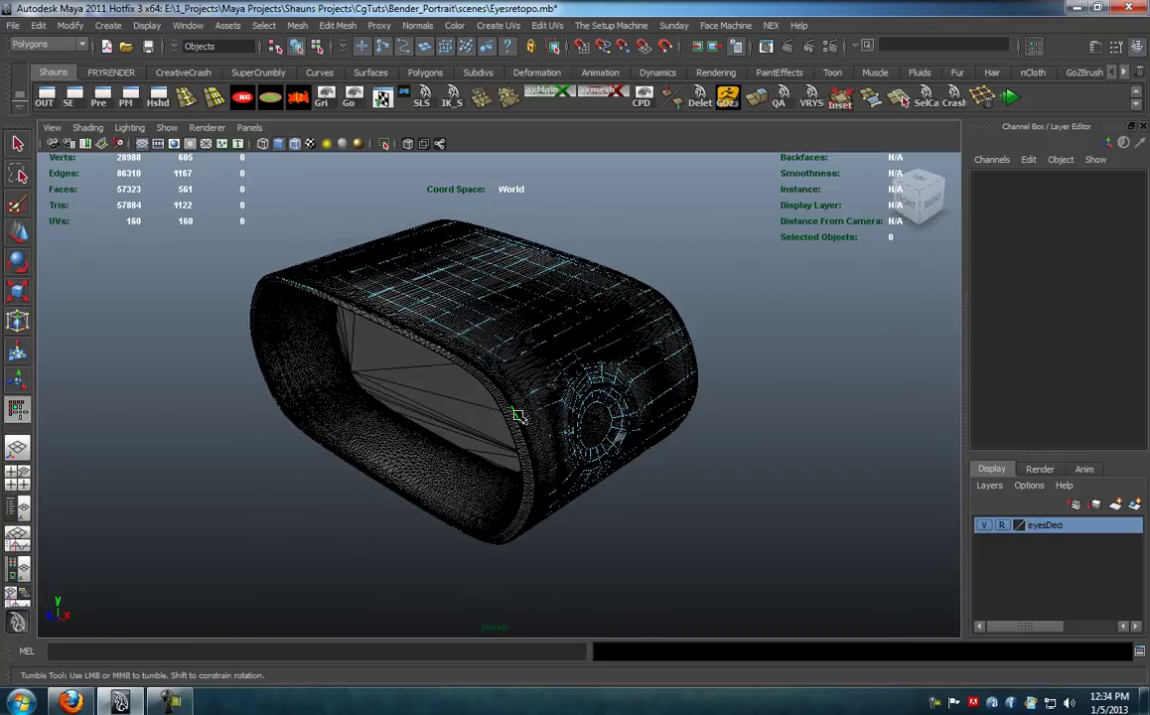
pyautogui.keyDown('alt'); pyautogui.moveTo(422, 234); pyautogui.dragTo(422, 348); pyautogui.keyUp('alt')
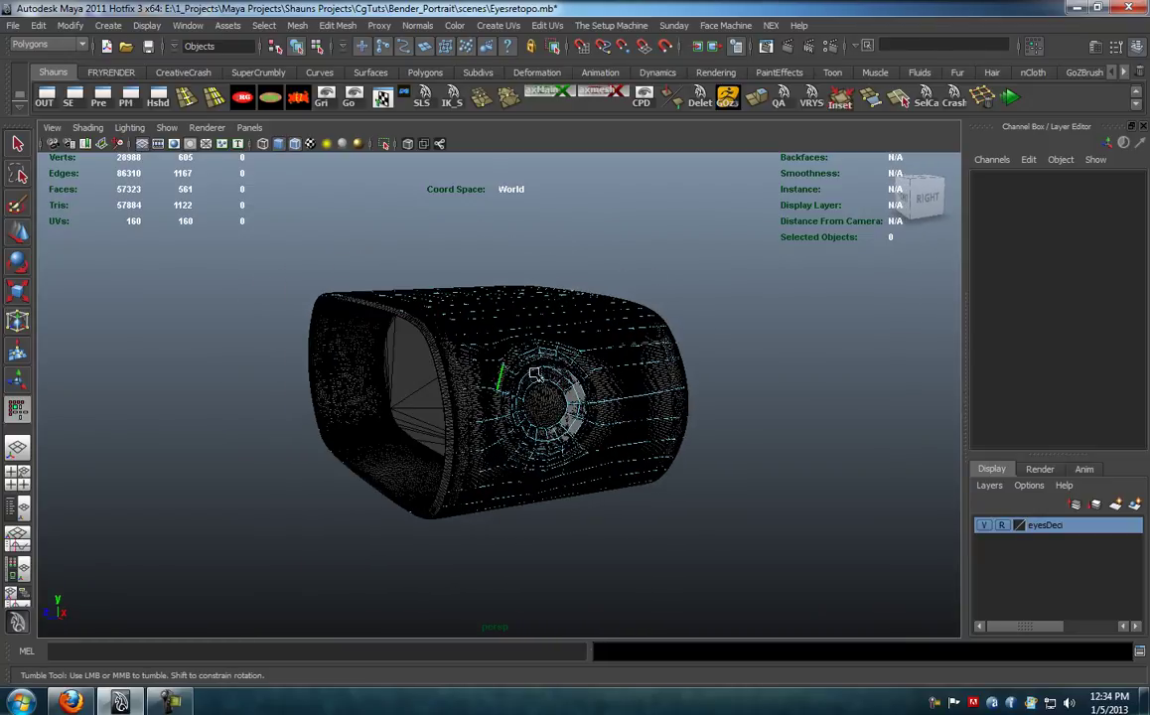